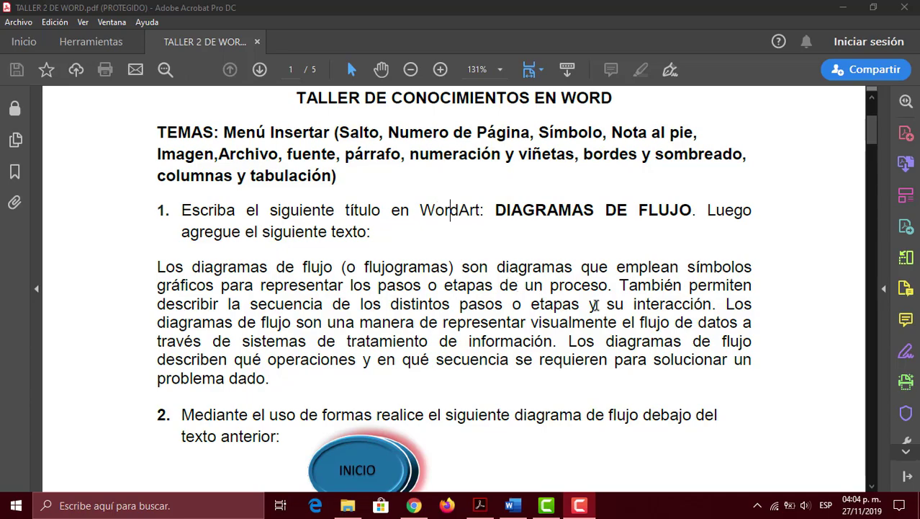
- Switch to the blank Word document and insert a WordArt object in the orange filled style
scroll(596, 306, down, 1)
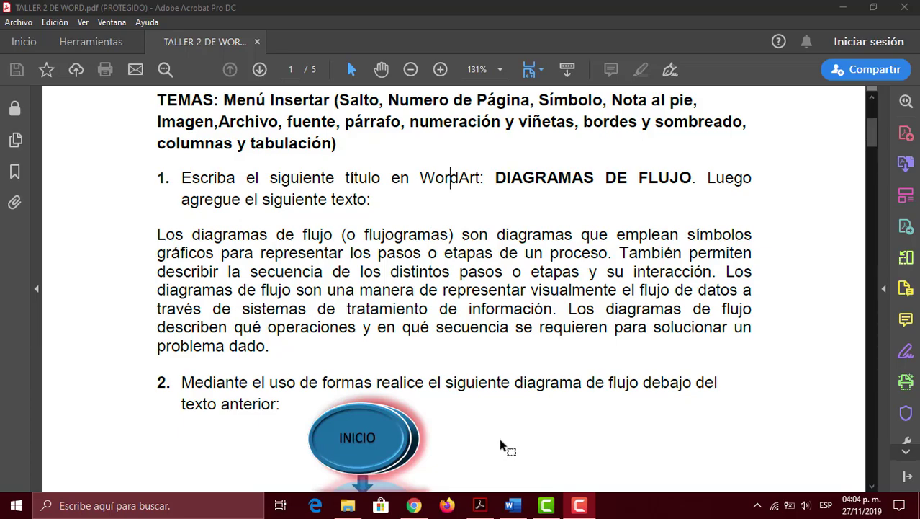
click(512, 505)
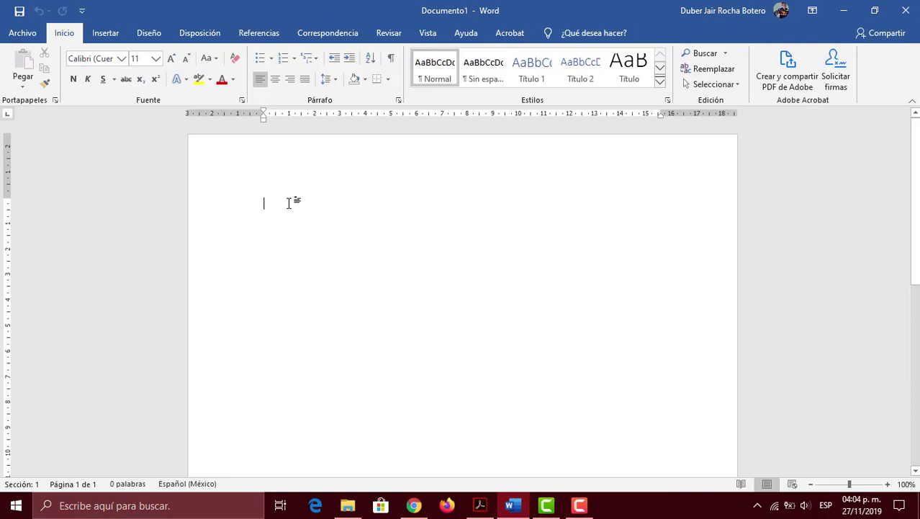
click(105, 33)
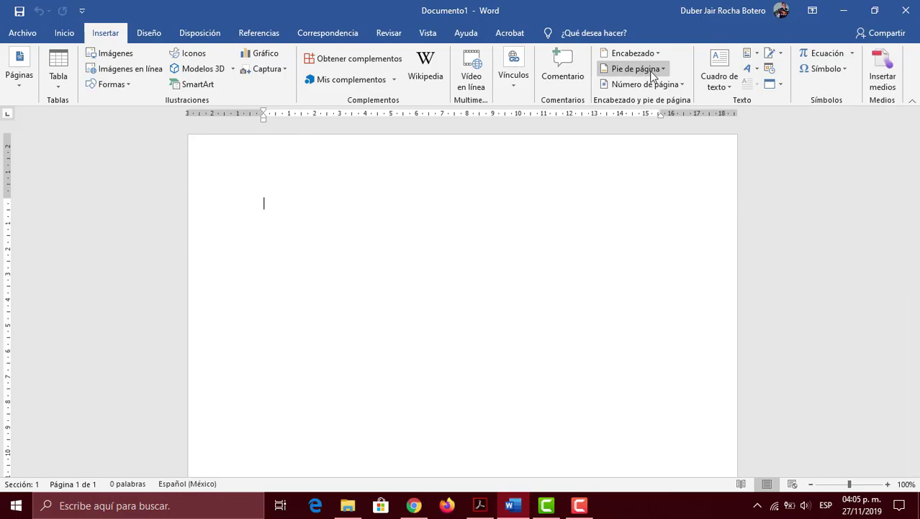
click(748, 69)
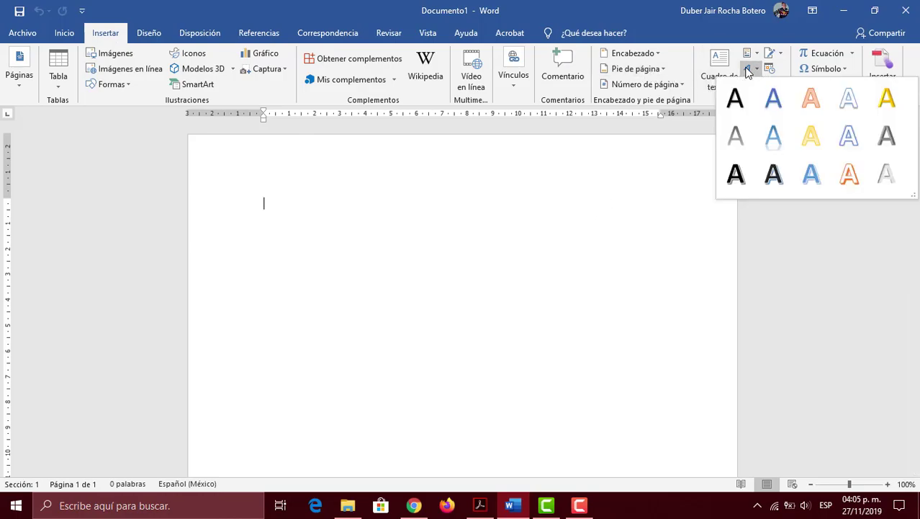
click(814, 103)
- Enter "DIAGRAMAS DE FLUJO" as the WordArt text and center the title horizontally at the page's upper margin
key(Caps_Lock)
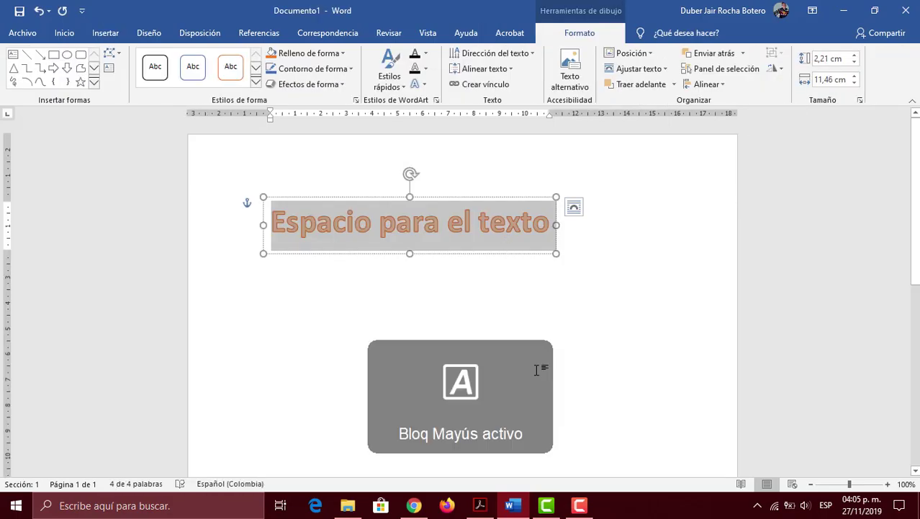
text(DIG)
key(BackSpace)
text(AGRAM)
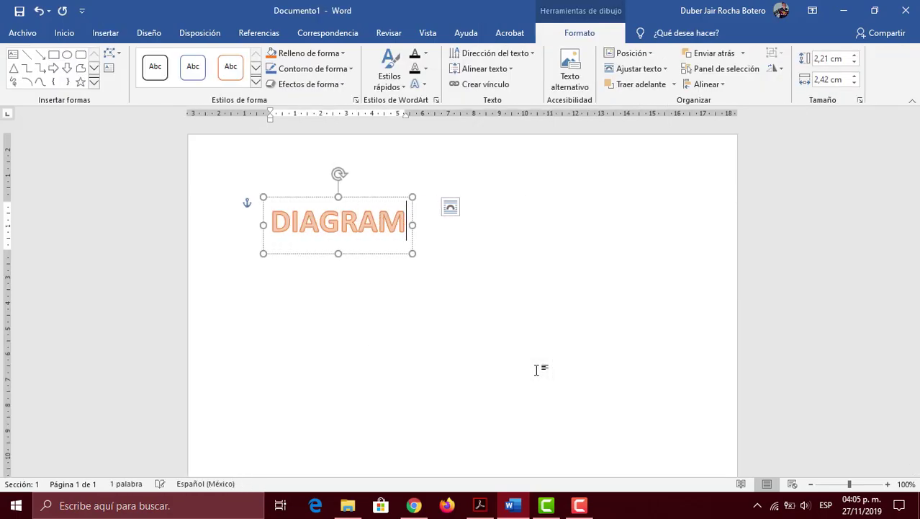
text(AS DE FLUJO)
drag(454, 201, 495, 201)
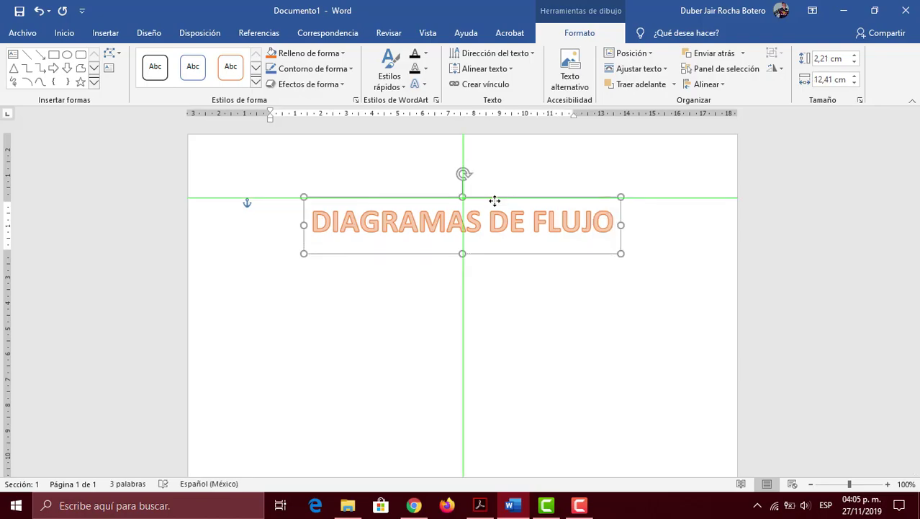
drag(495, 201, 495, 201)
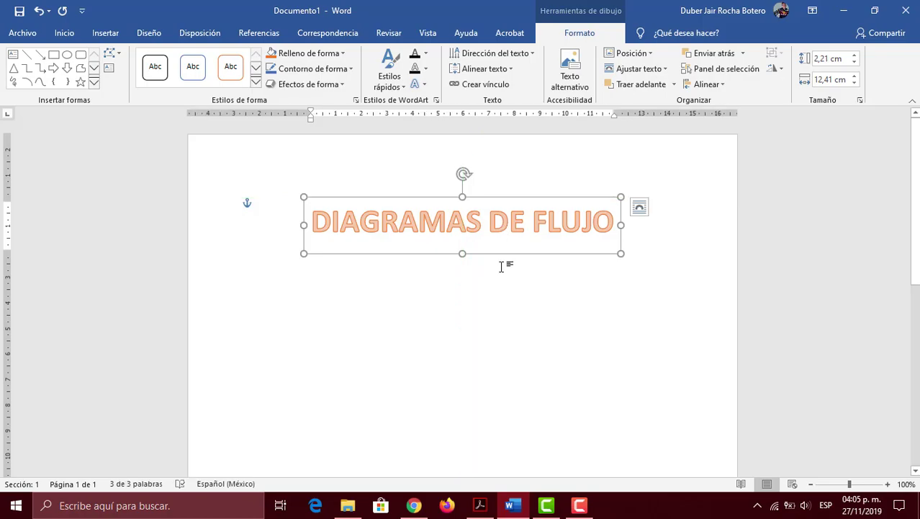
- Add three blank lines to the document and move the WordArt title back up to the upper margin
click(432, 296)
key(Return)
key(Return)
key(Return)
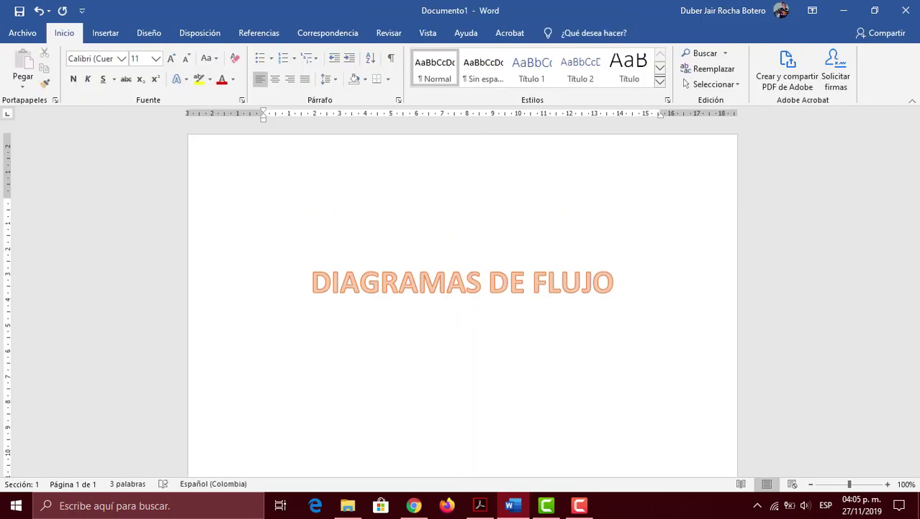
click(408, 273)
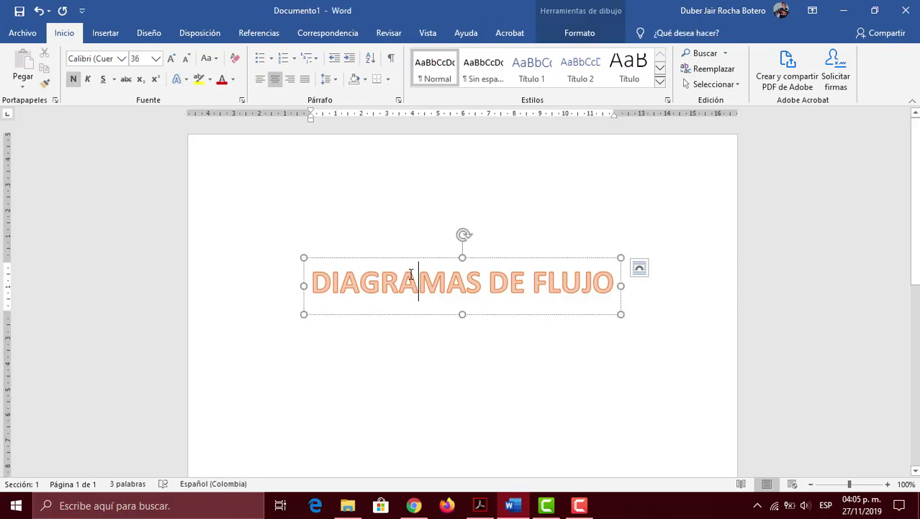
drag(429, 260, 427, 195)
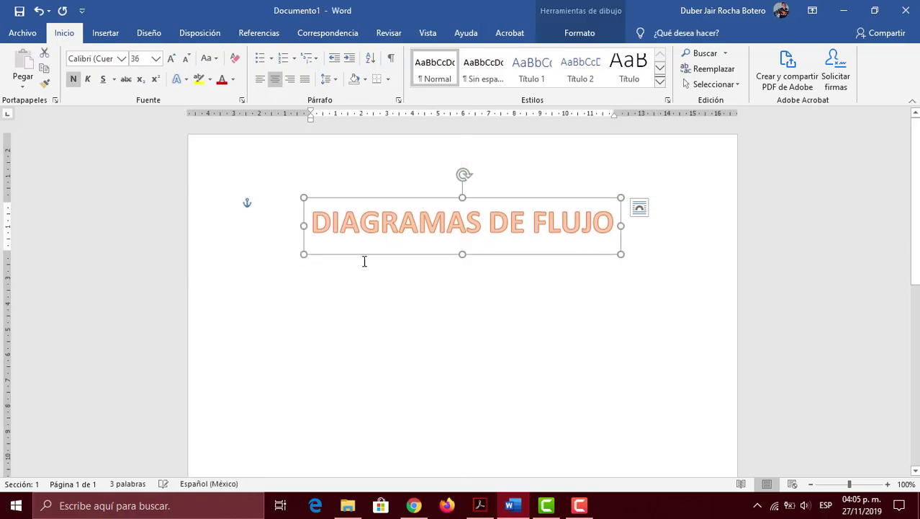
click(273, 279)
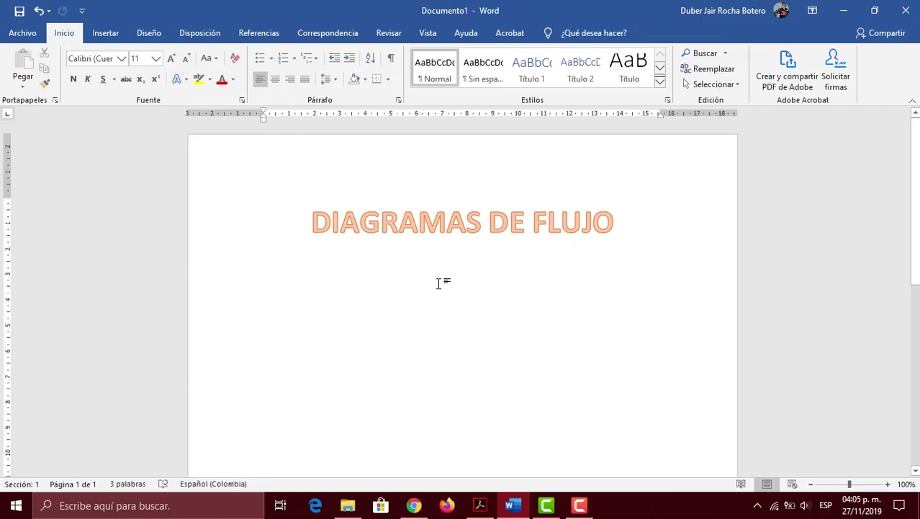
- Place the PDF's introductory paragraph on flowcharts below the WordArt title and justify it
click(479, 505)
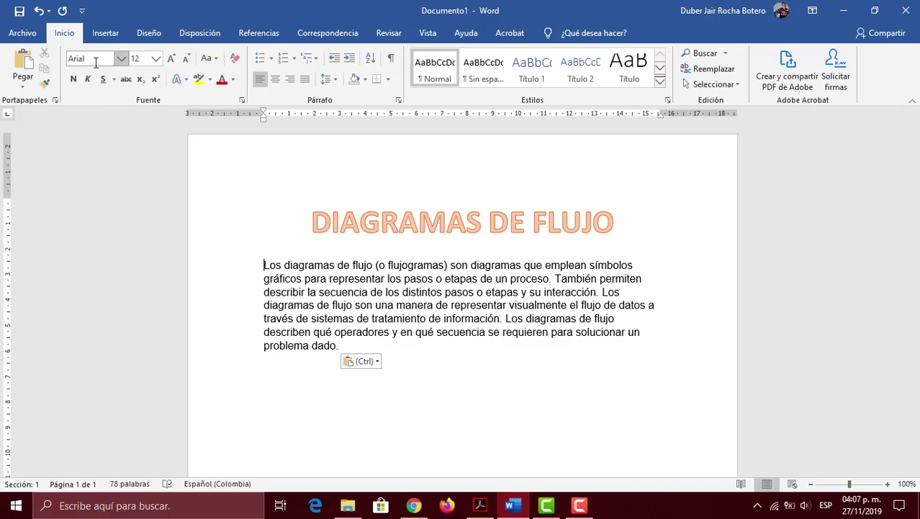
triple_click(369, 291)
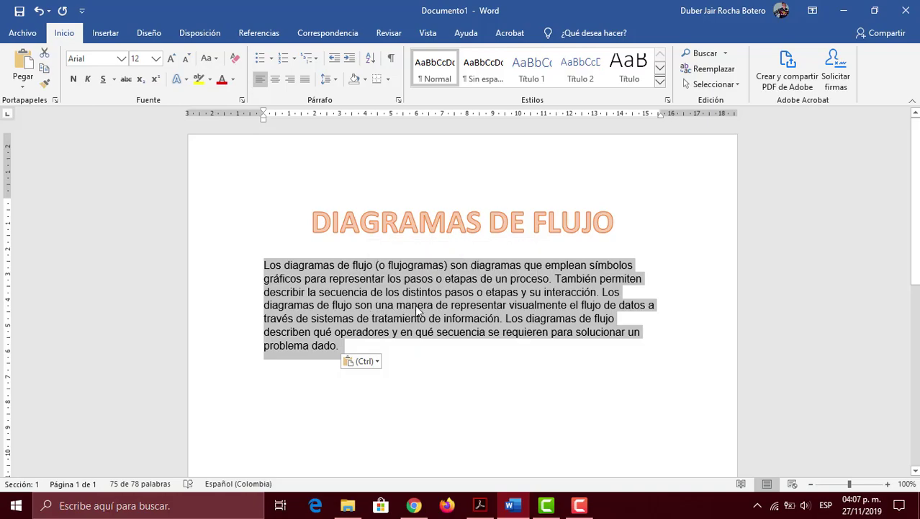
key(ctrl+j)
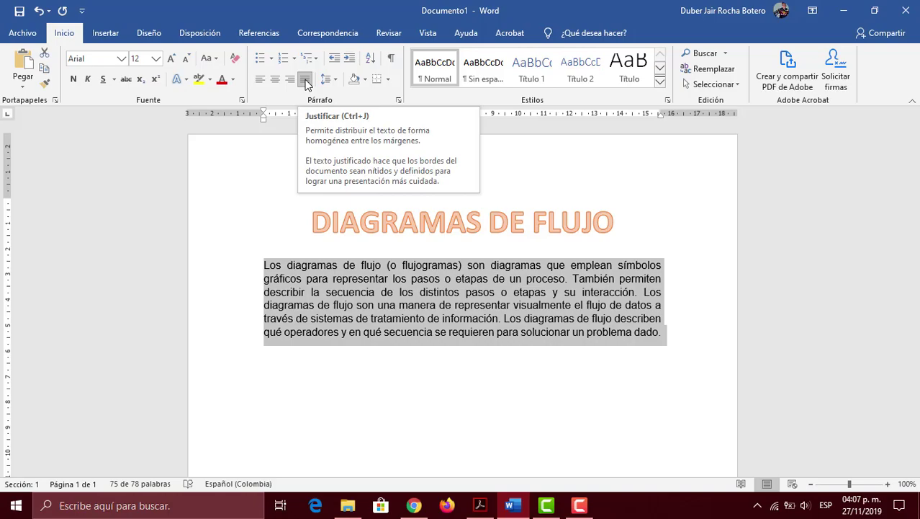
click(339, 356)
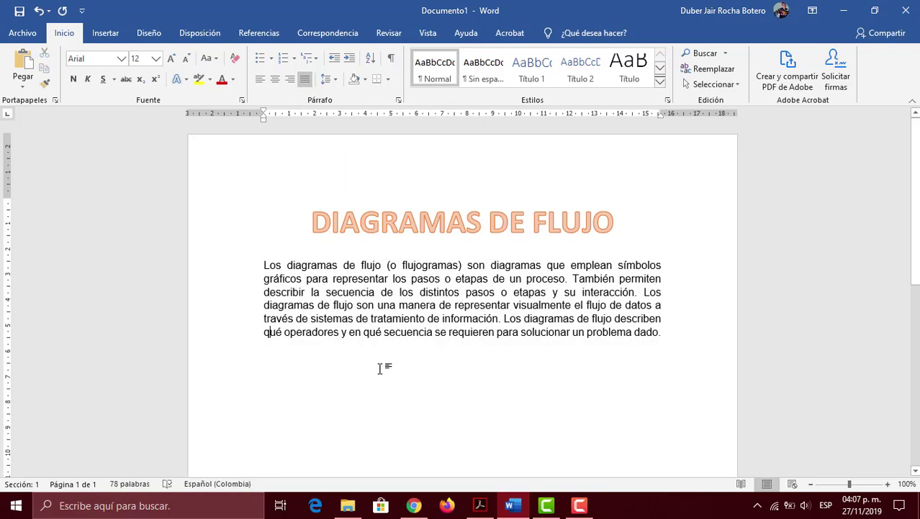
- Switch to the workshop PDF and examine the shapes, labels, arrows and effects of the flowchart in exercise 2
click(480, 505)
scroll(469, 309, down, 5)
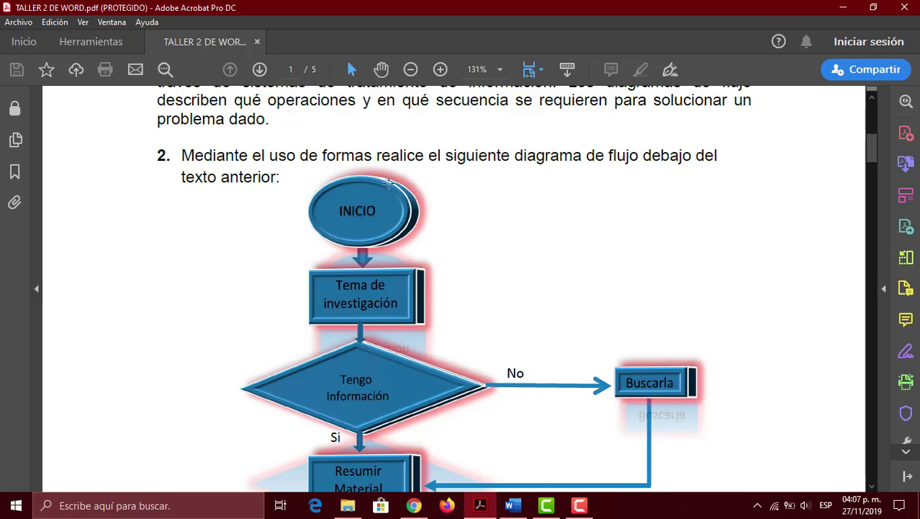
scroll(387, 187, down, 1)
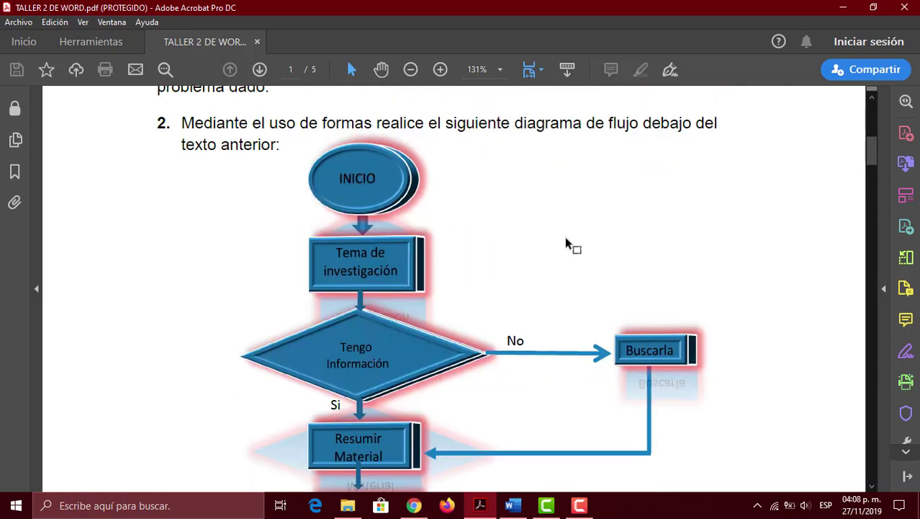
scroll(564, 236, down, 2)
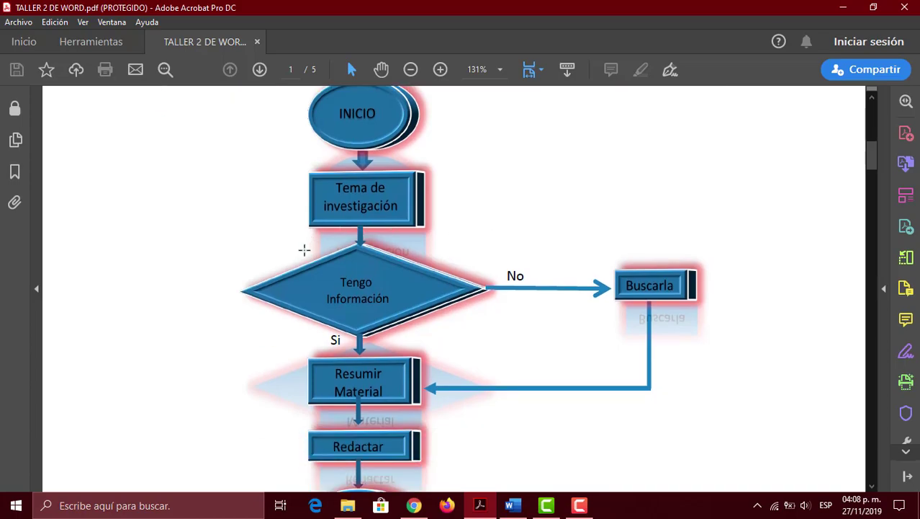
scroll(367, 318, down, 1)
scroll(367, 364, down, 2)
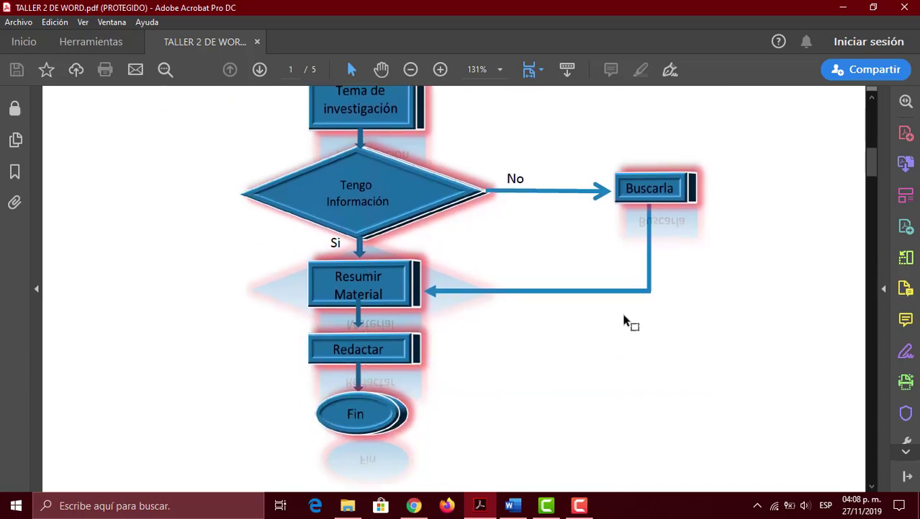
scroll(620, 317, up, 4)
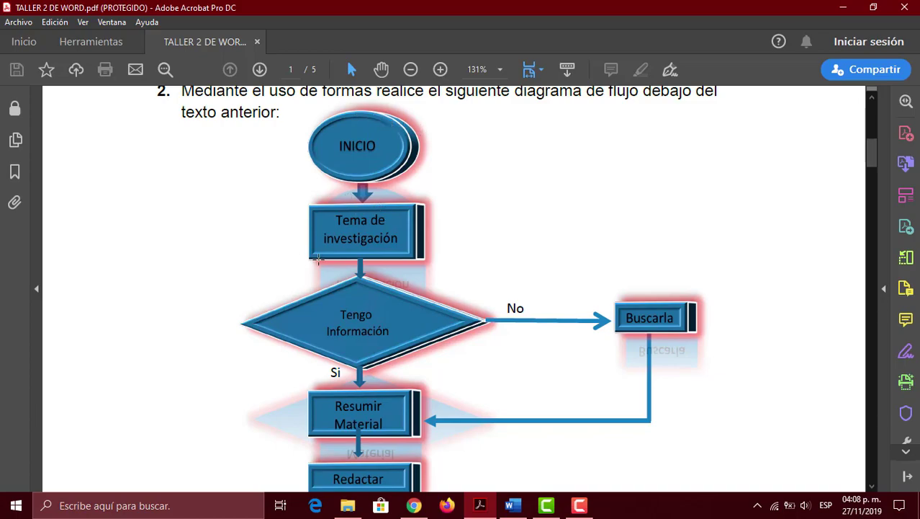
scroll(403, 206, down, 1)
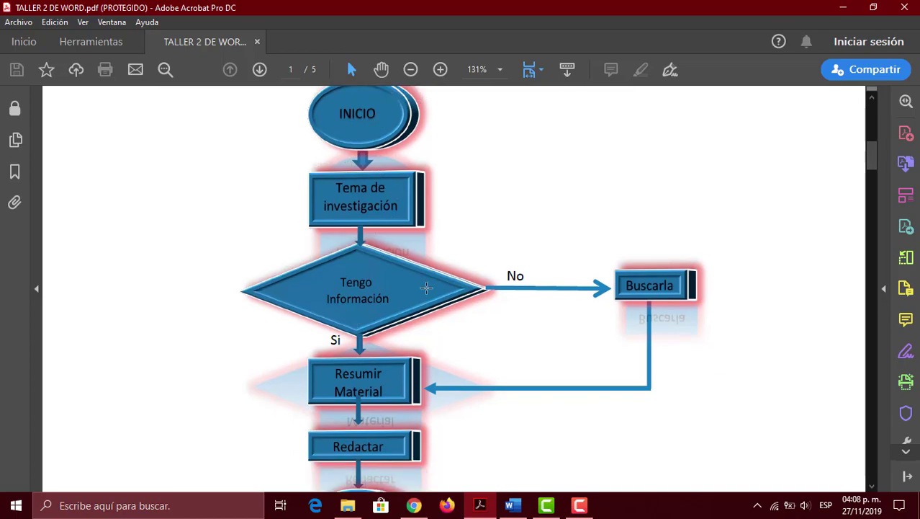
scroll(374, 311, down, 1)
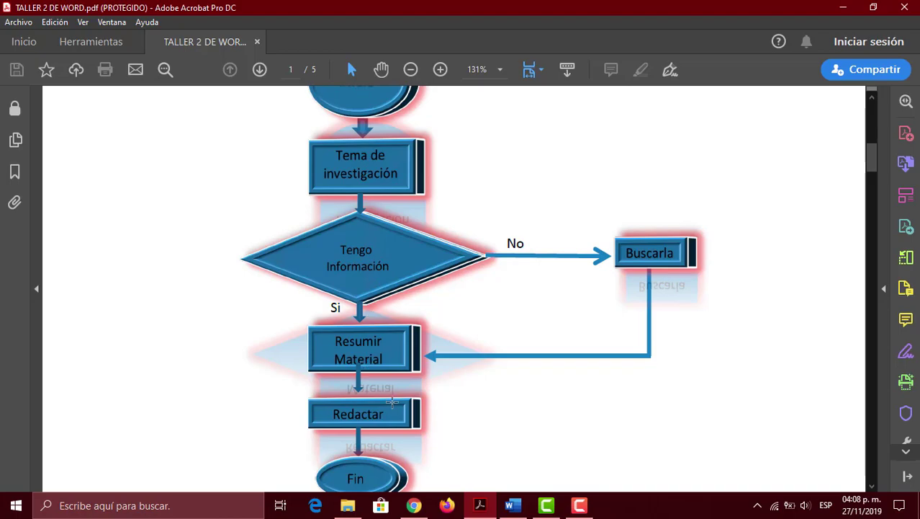
scroll(598, 334, up, 2)
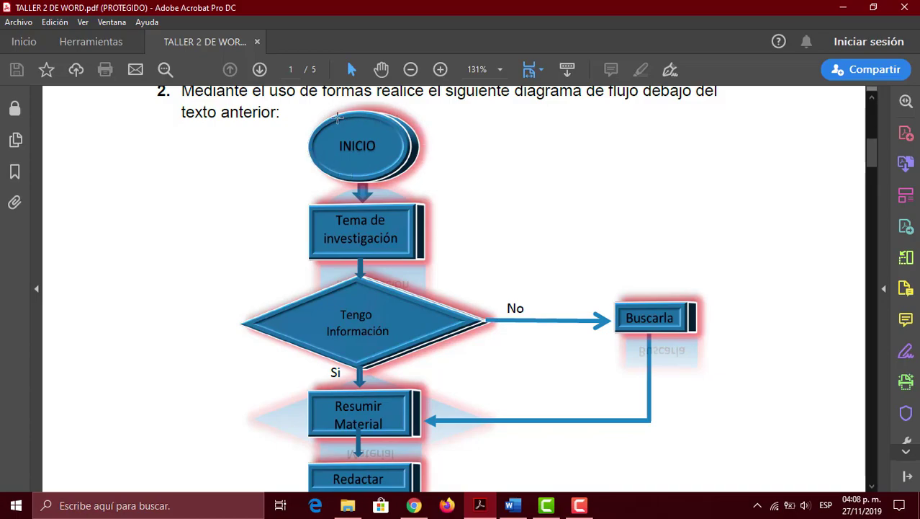
scroll(366, 163, down, 1)
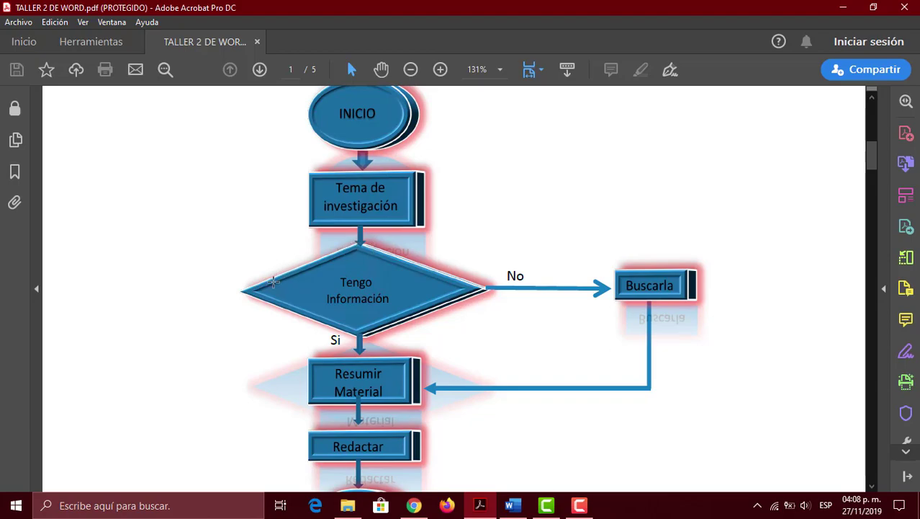
scroll(509, 281, down, 1)
- Return to the Word document and center-align the empty line below the paragraph
click(513, 505)
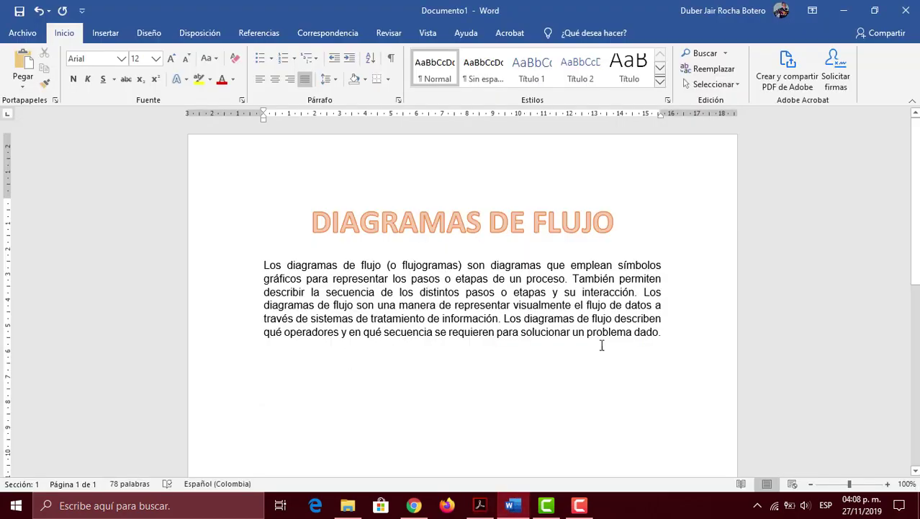
scroll(679, 329, down, 3)
scroll(670, 328, down, 3)
scroll(480, 318, up, 5)
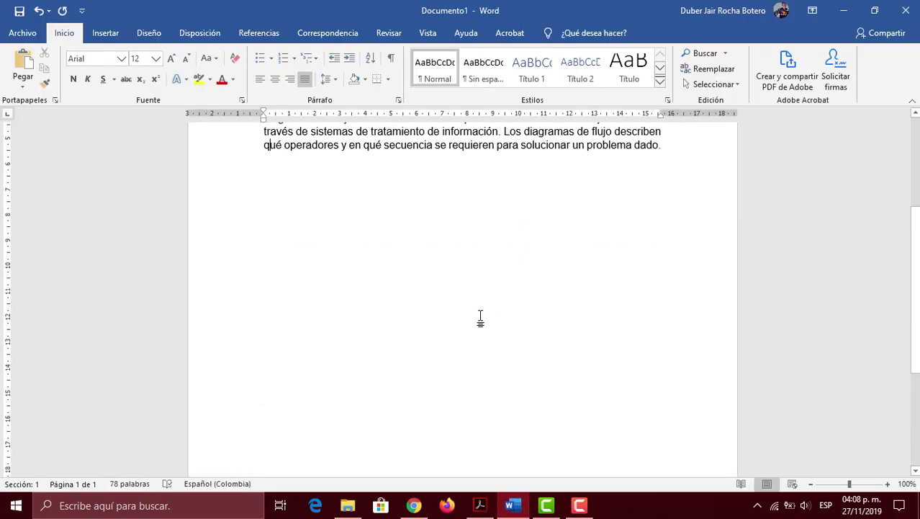
scroll(480, 319, up, 2)
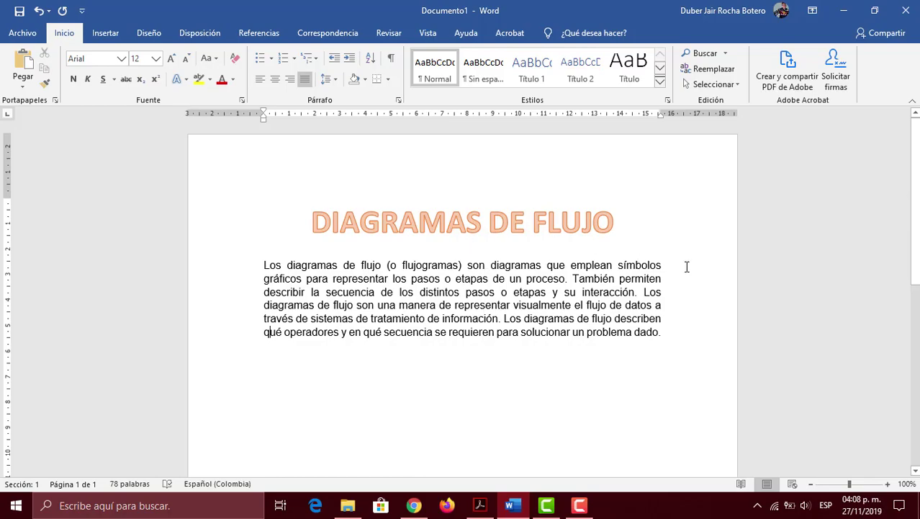
click(275, 79)
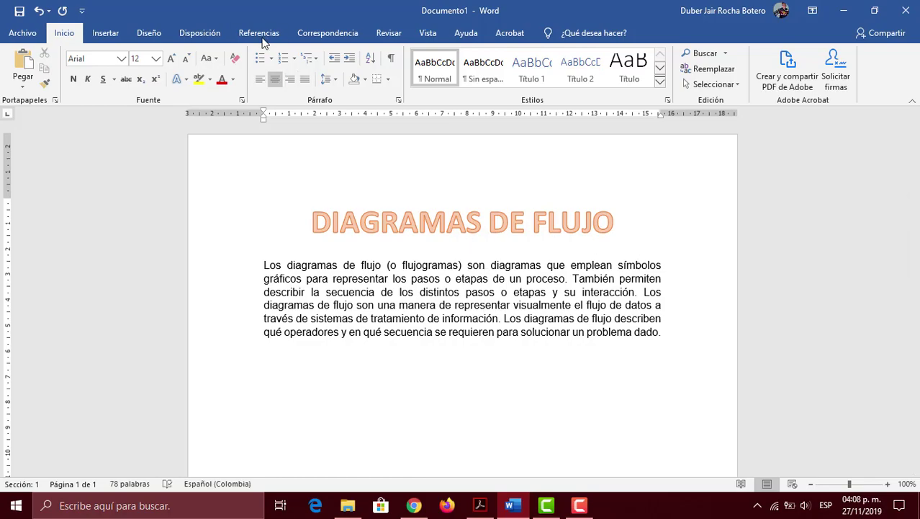
- Insert an ellipse shape about 2.94 cm high and 4.92 cm wide, centered below the paragraph
click(105, 36)
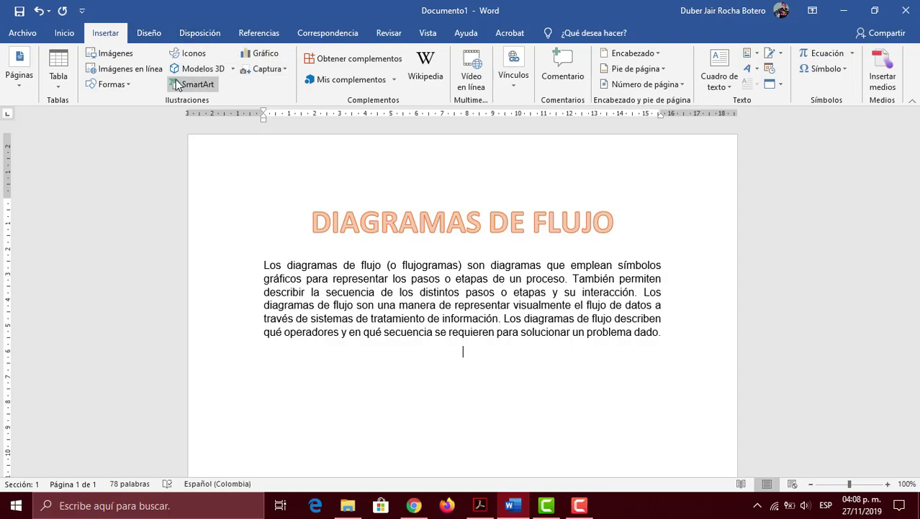
click(113, 85)
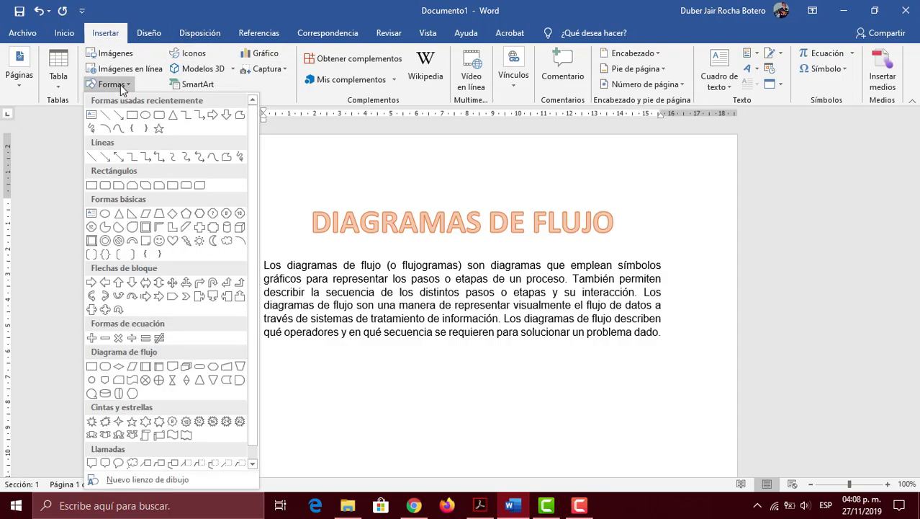
click(111, 35)
click(149, 122)
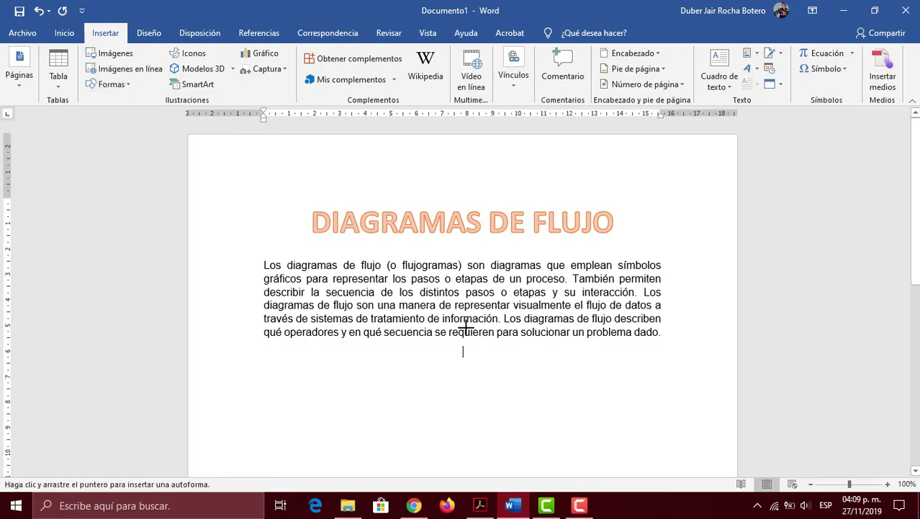
drag(392, 367, 518, 440)
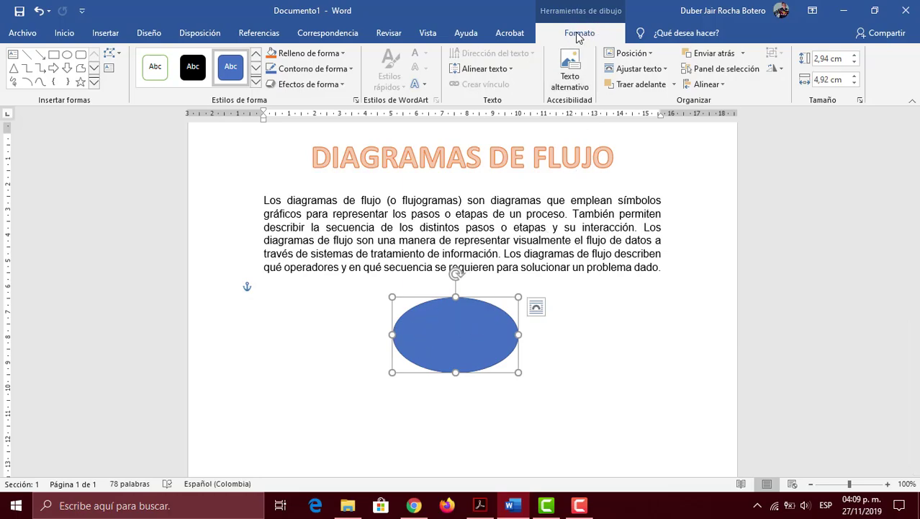
- Try a reflection variation on the ellipse and undo it
click(329, 85)
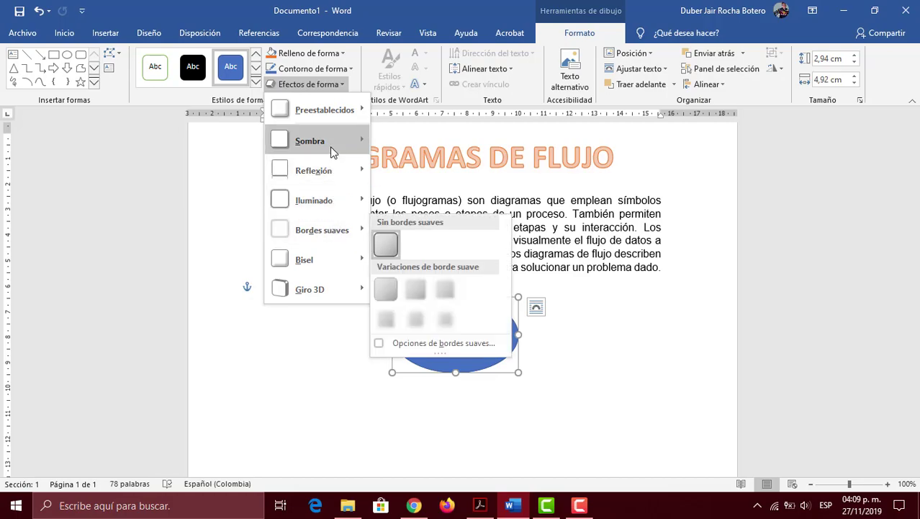
mouse_move(330, 142)
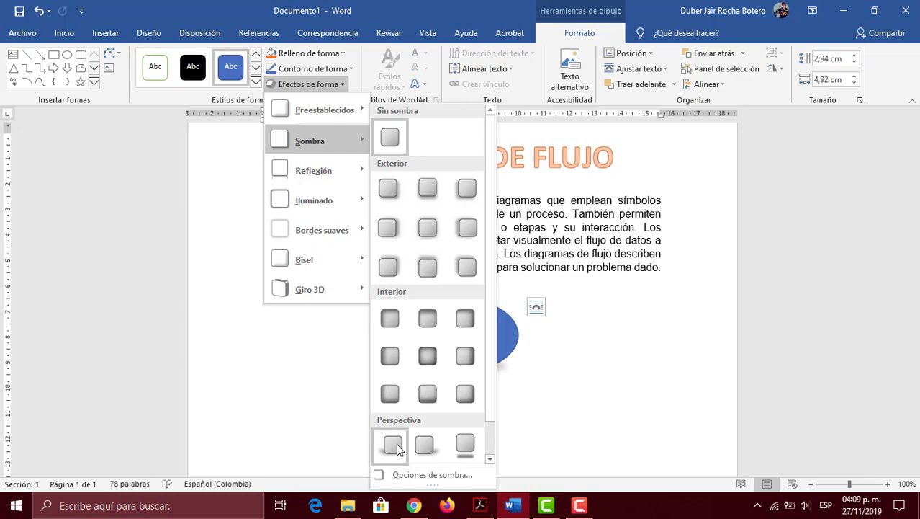
mouse_move(325, 173)
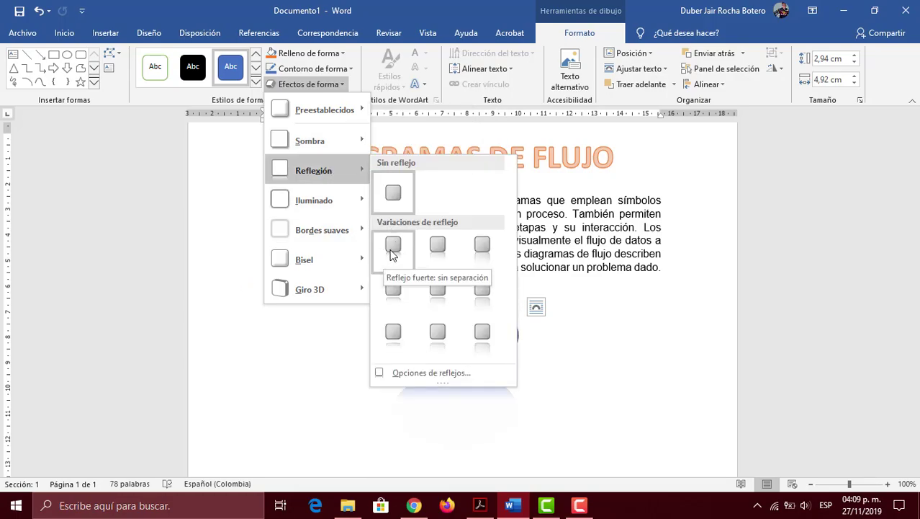
click(394, 246)
key(ctrl+z)
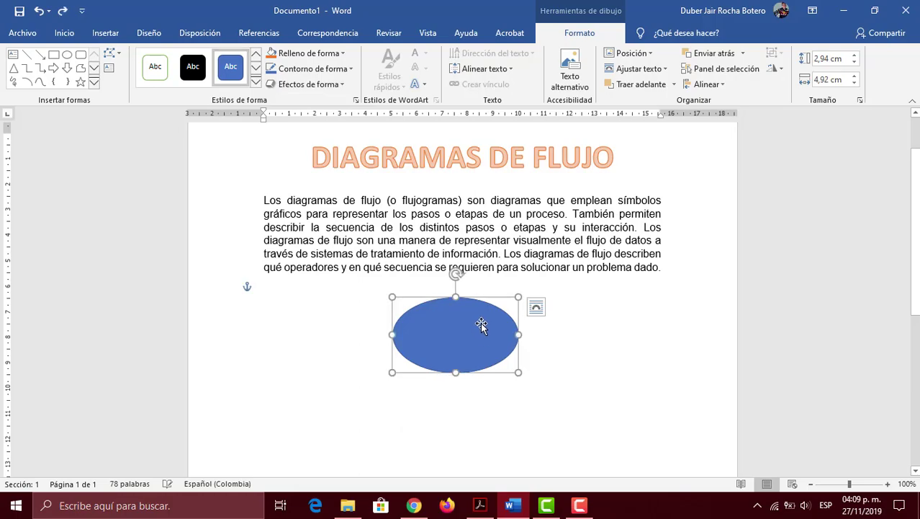
- Try a blue glow variation on the ellipse and undo it
click(328, 85)
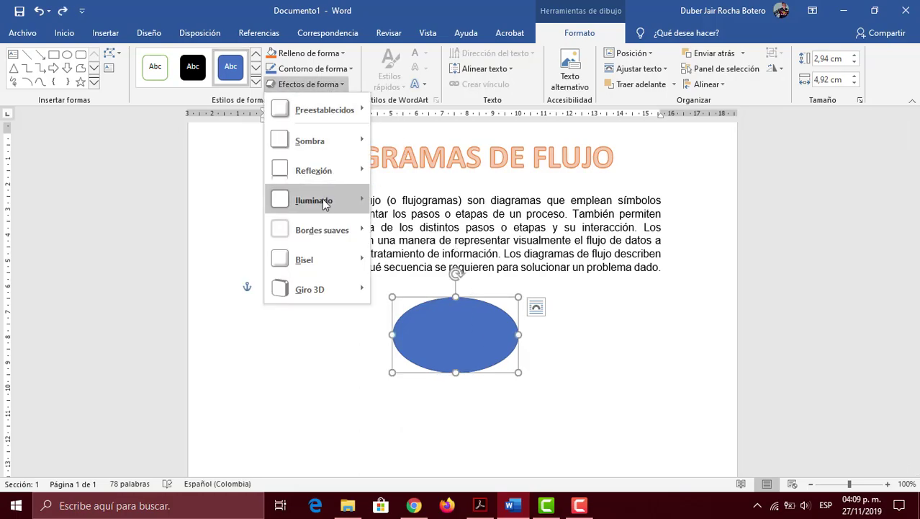
mouse_move(321, 199)
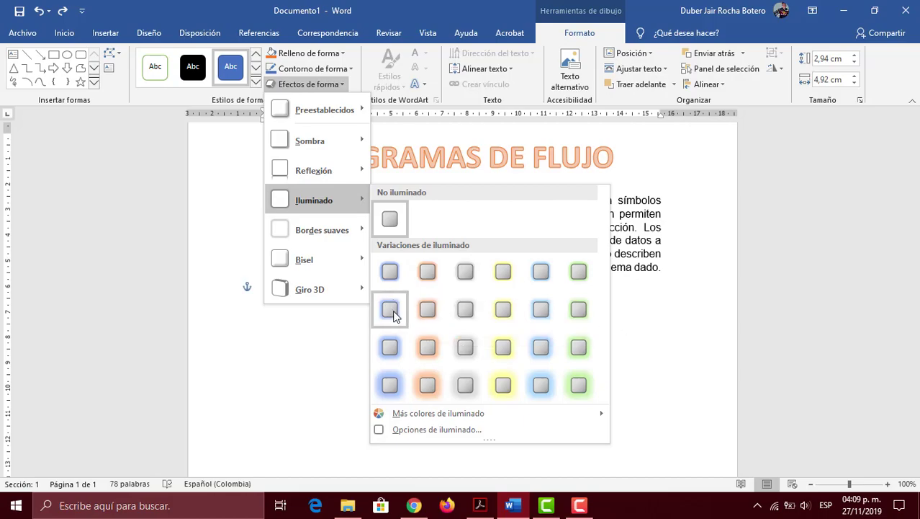
click(390, 348)
key(ctrl+z)
- Apply the Diagonal bevel to the ellipse and reduce its height to about 2.54 cm
click(328, 85)
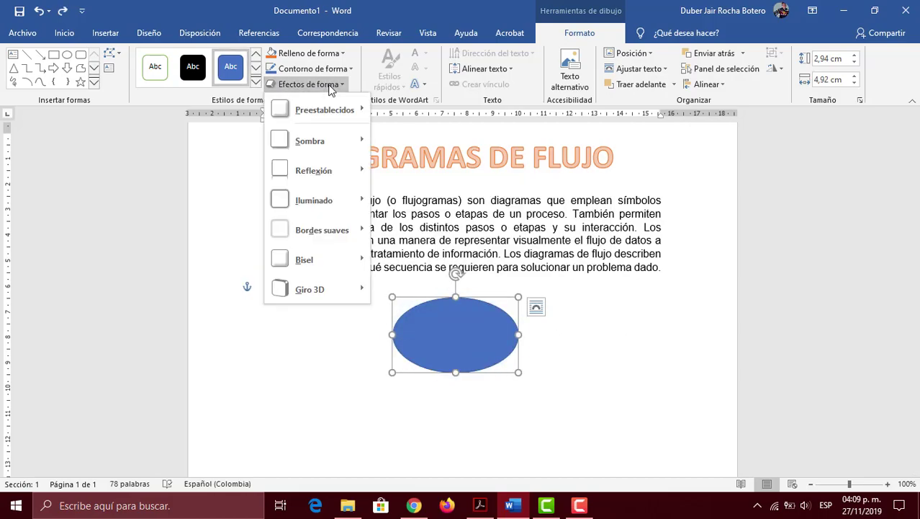
mouse_move(315, 260)
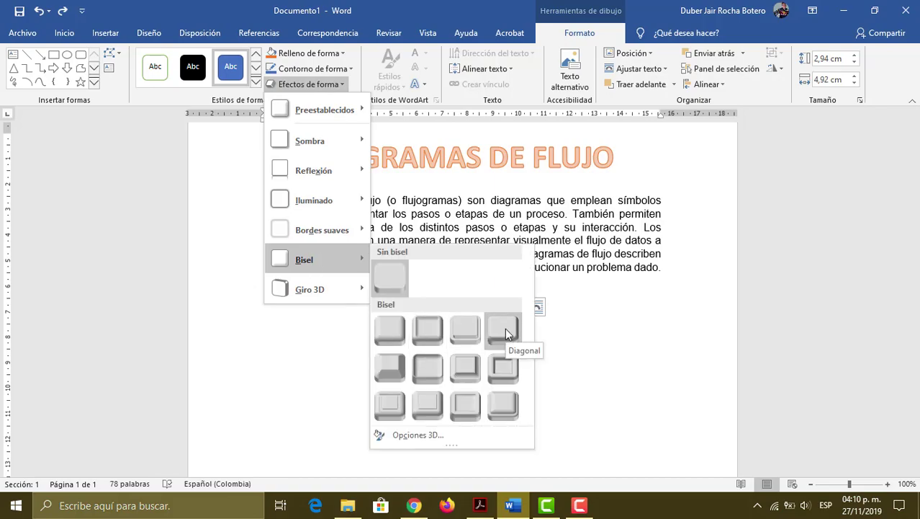
click(505, 327)
scroll(563, 312, down, 2)
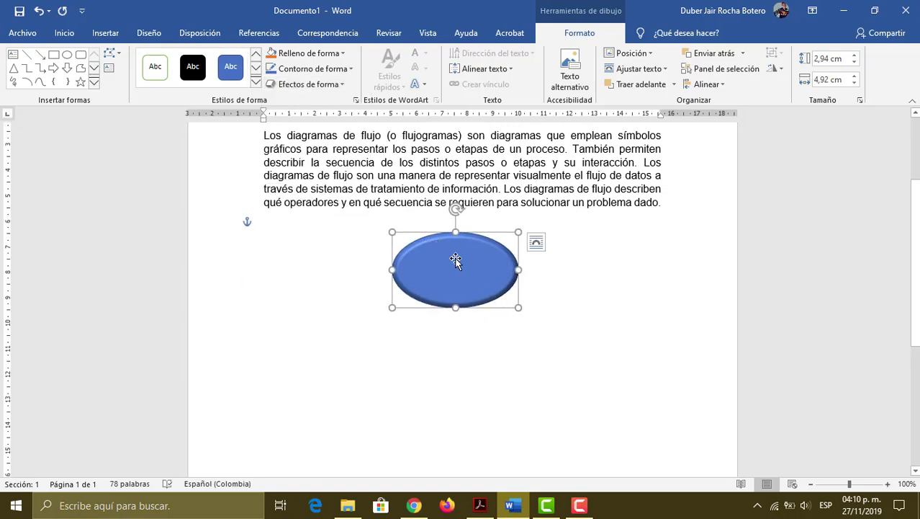
drag(458, 308, 458, 297)
- Add the text INICIO in capitals inside the ellipse
right_click(409, 259)
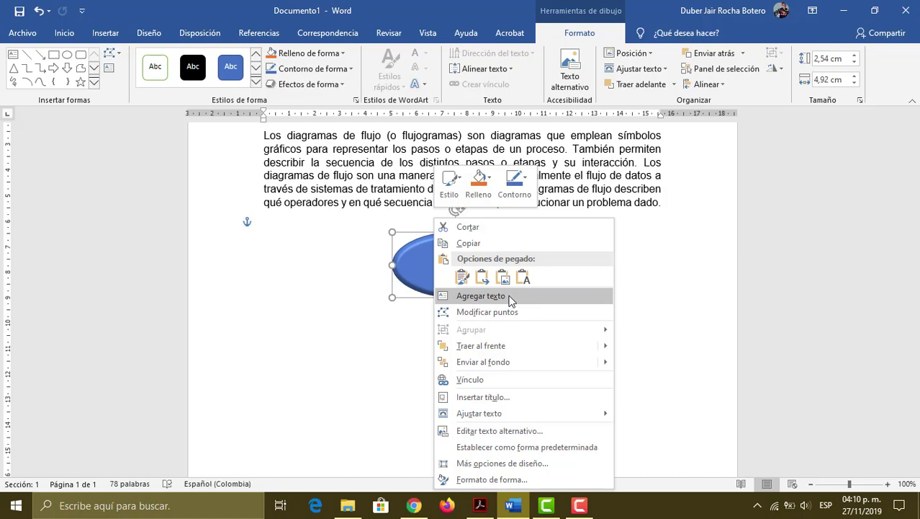
click(481, 296)
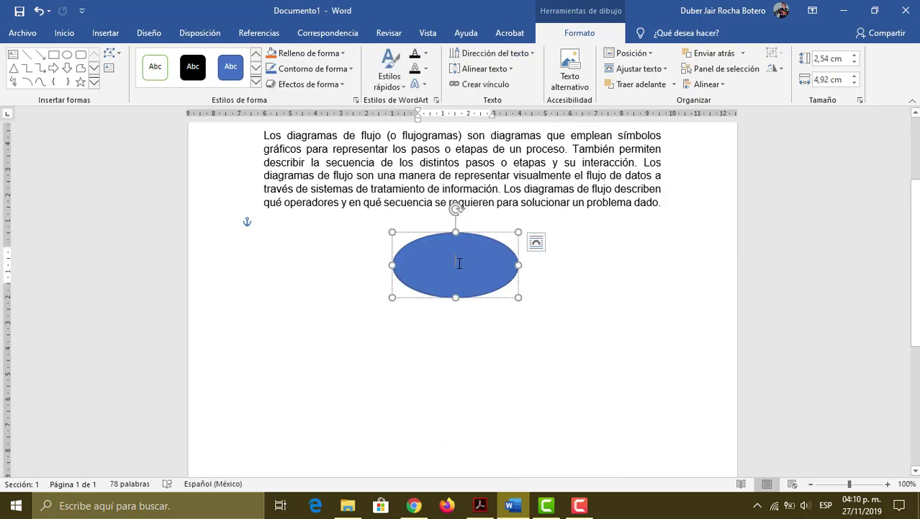
key(Caps_Lock)
text(INI)
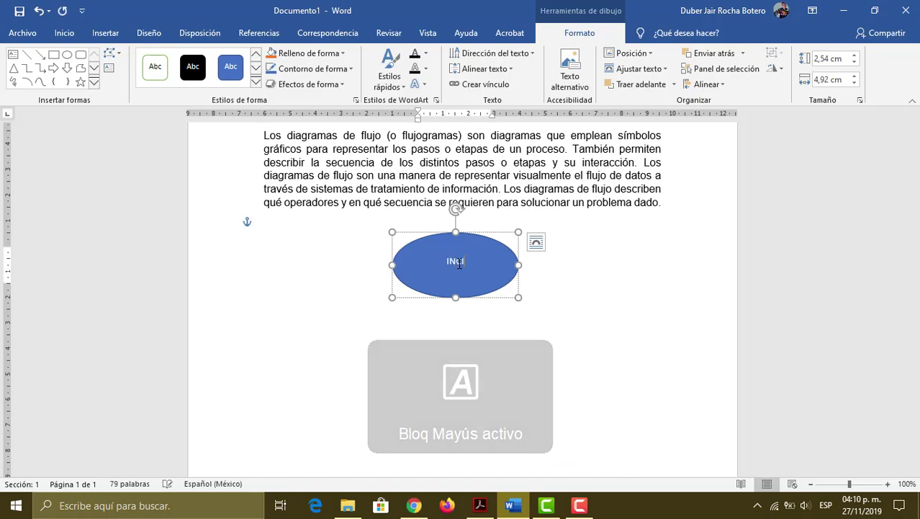
text(CIO)
- Change the font and font size of the ellipse's INICIO label and make it bold
double_click(455, 262)
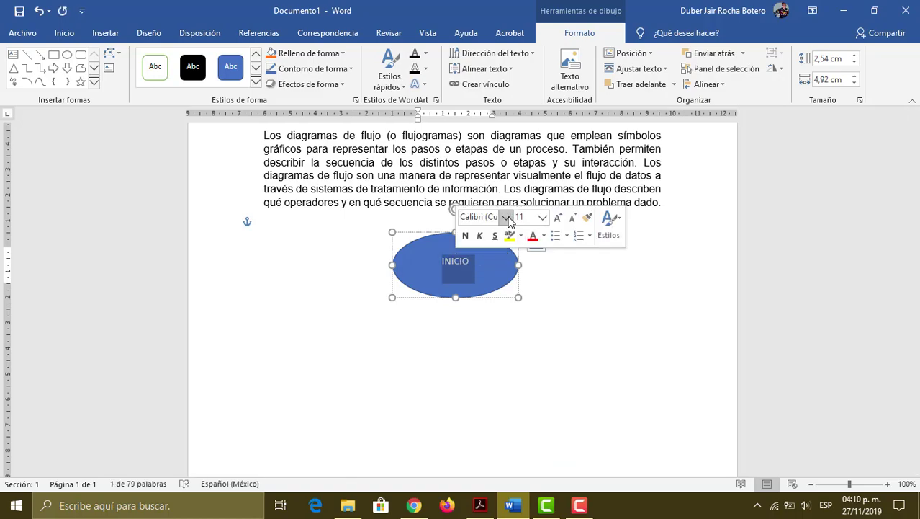
click(506, 217)
click(491, 293)
click(544, 217)
click(530, 293)
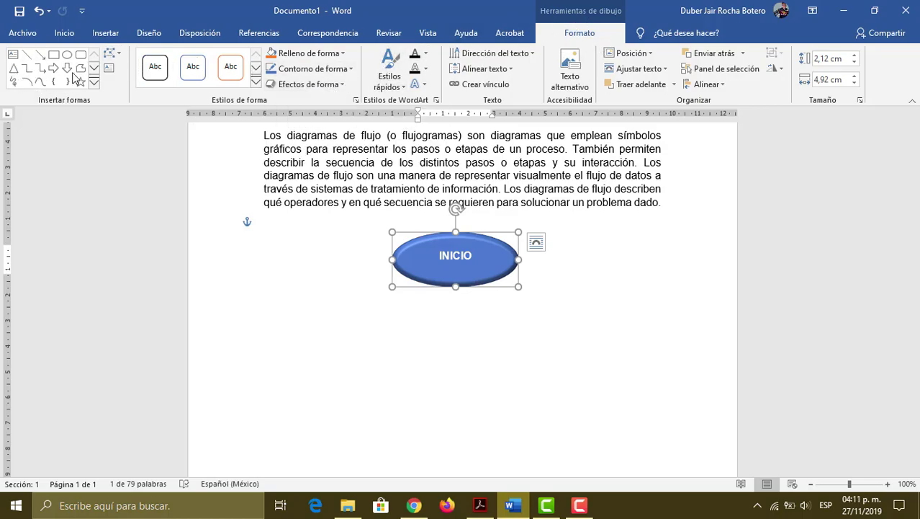
- Insert a down block arrow about 1.19 cm high and 0.64 cm wide directly beneath the INICIO ellipse
click(302, 271)
click(105, 33)
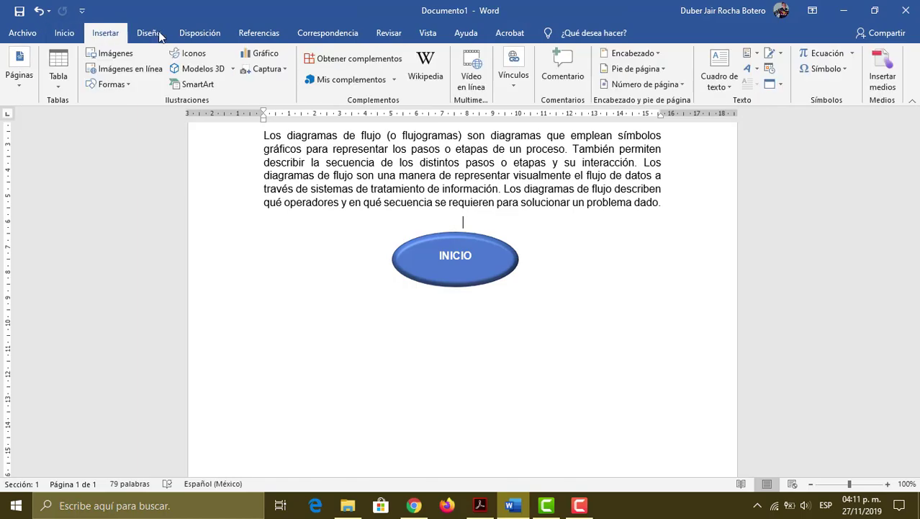
click(110, 84)
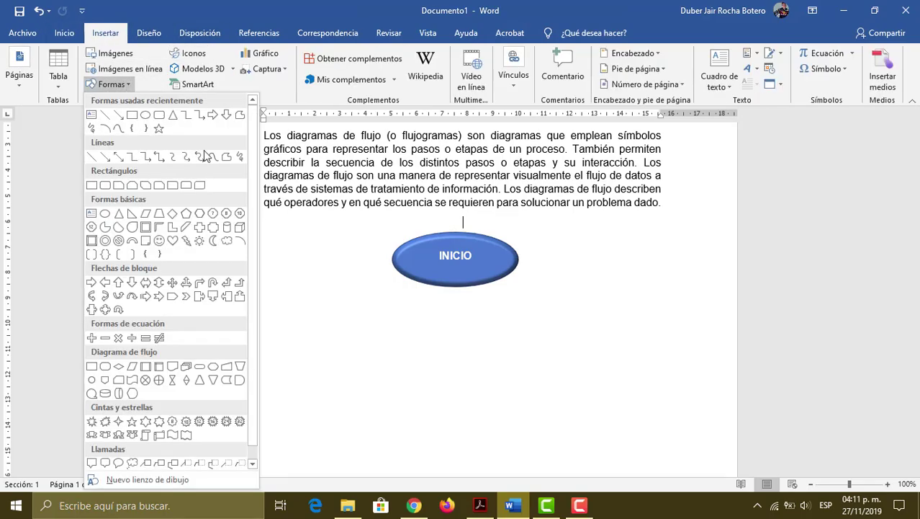
click(227, 117)
mouse_move(450, 287)
mouse_down()
mouse_move(470, 325)
mouse_move(453, 302)
mouse_up()
- Give the arrow beneath the ellipse an orange theme fill and a red outline
click(334, 54)
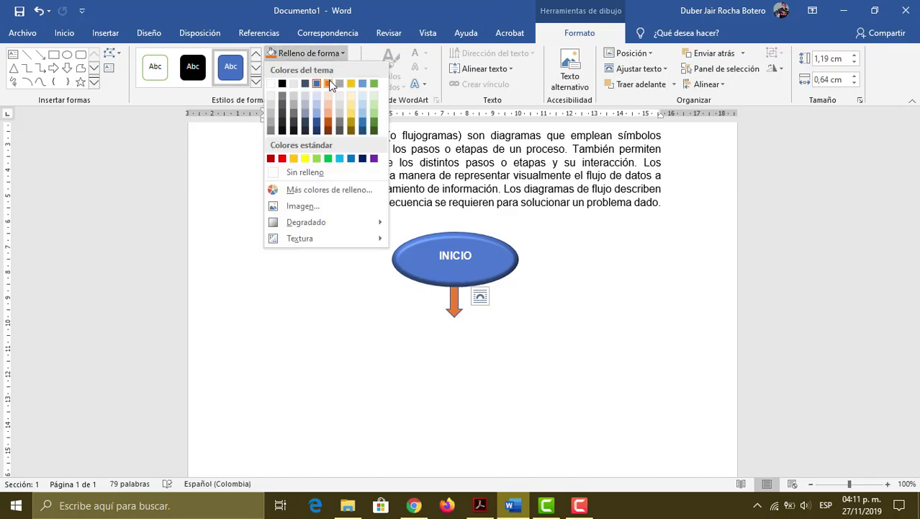
click(329, 84)
click(332, 73)
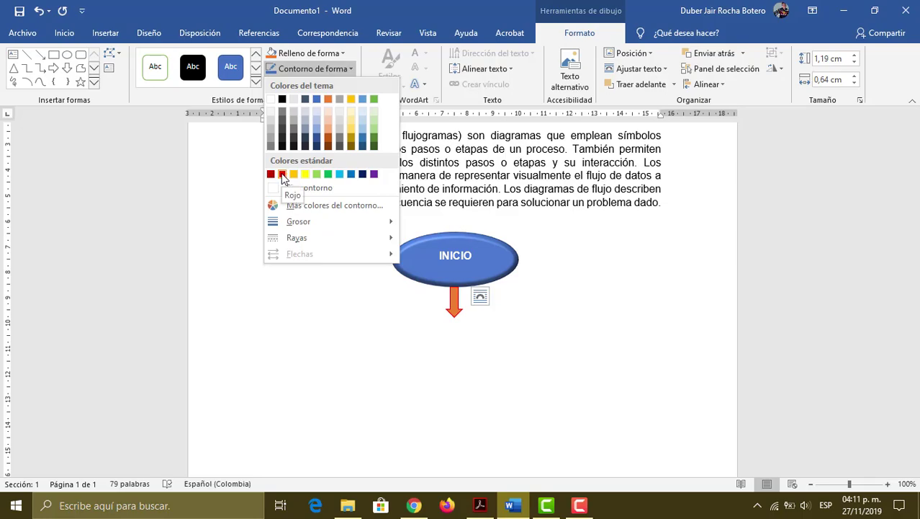
click(283, 175)
- Apply the first bevel variation to the arrow beneath the INICIO ellipse
click(324, 85)
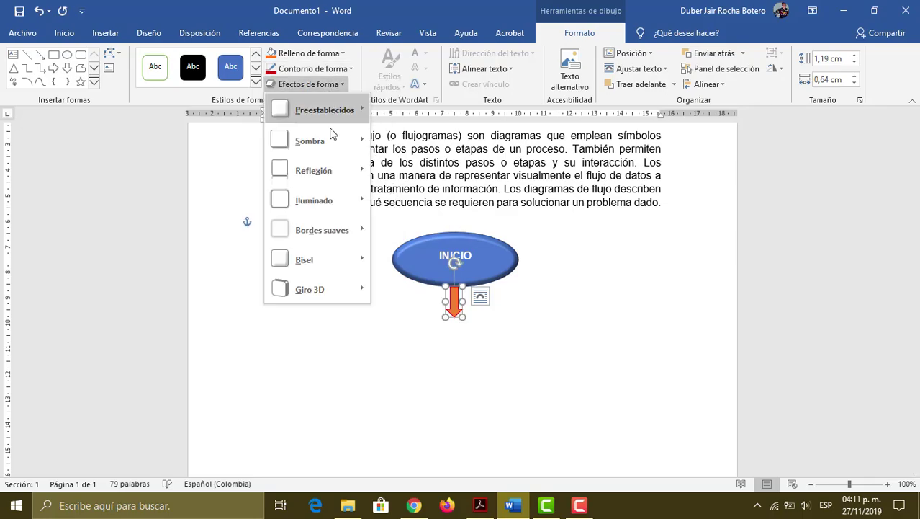
mouse_move(313, 181)
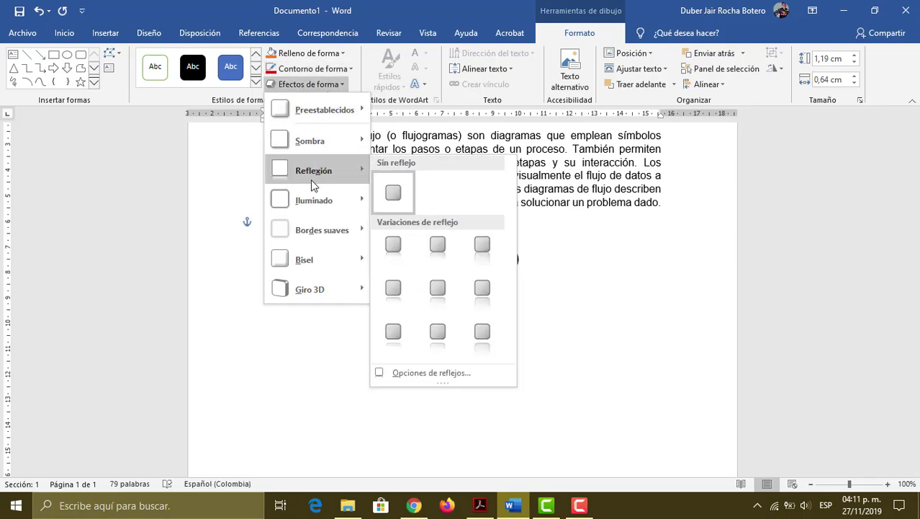
mouse_move(303, 260)
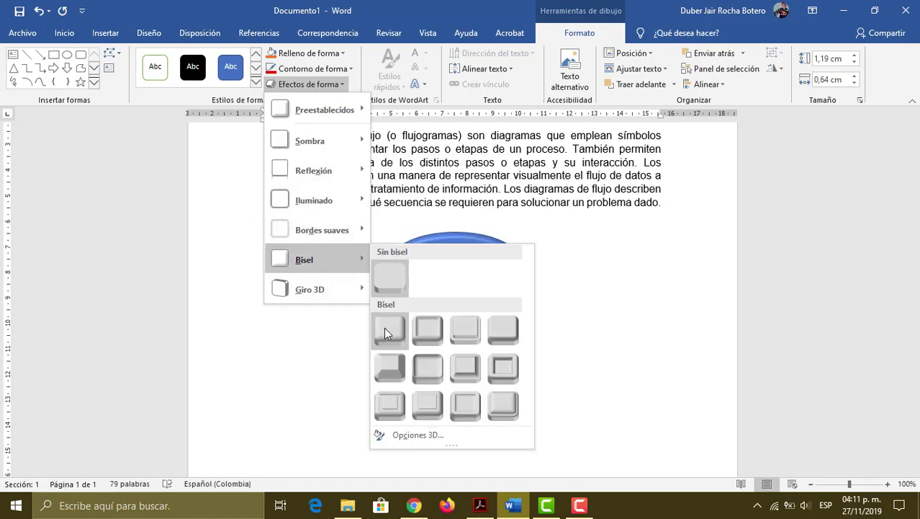
click(387, 332)
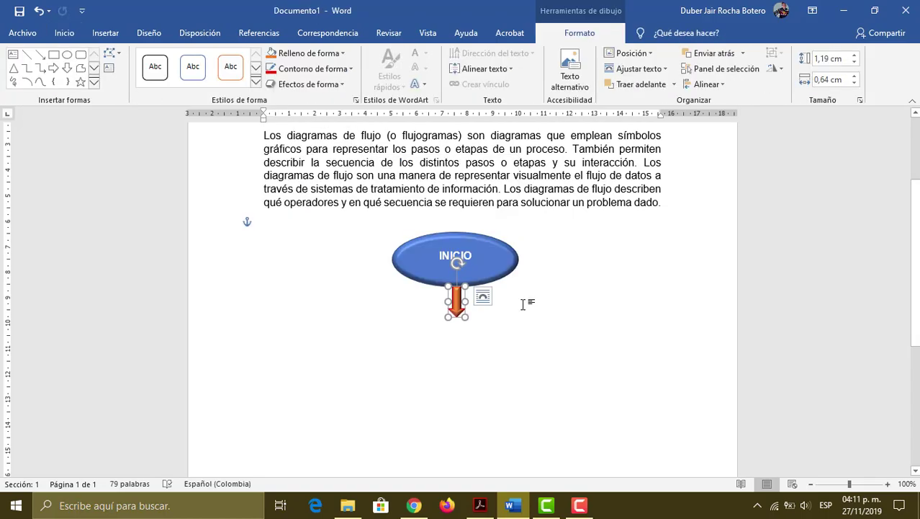
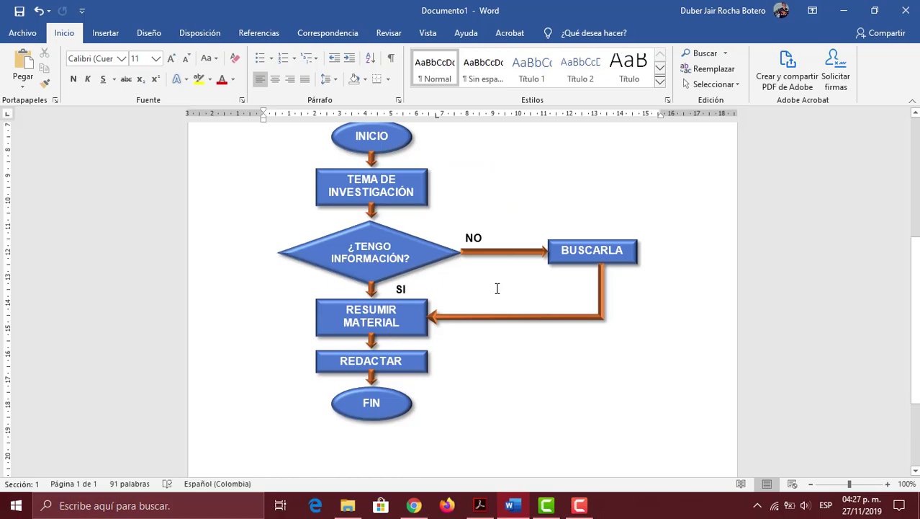
- Insert a page break after the flowchart and review the document from the title to the blank second page
scroll(497, 288, down, 5)
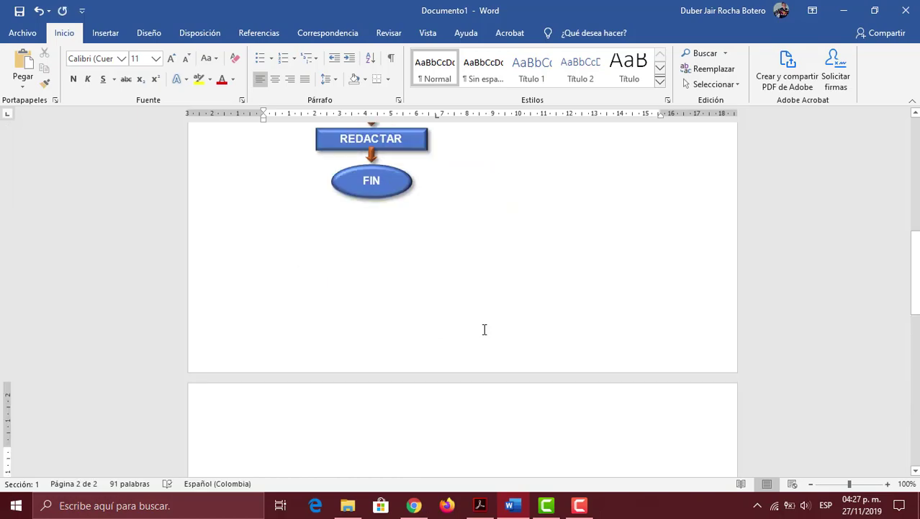
scroll(484, 329, down, 3)
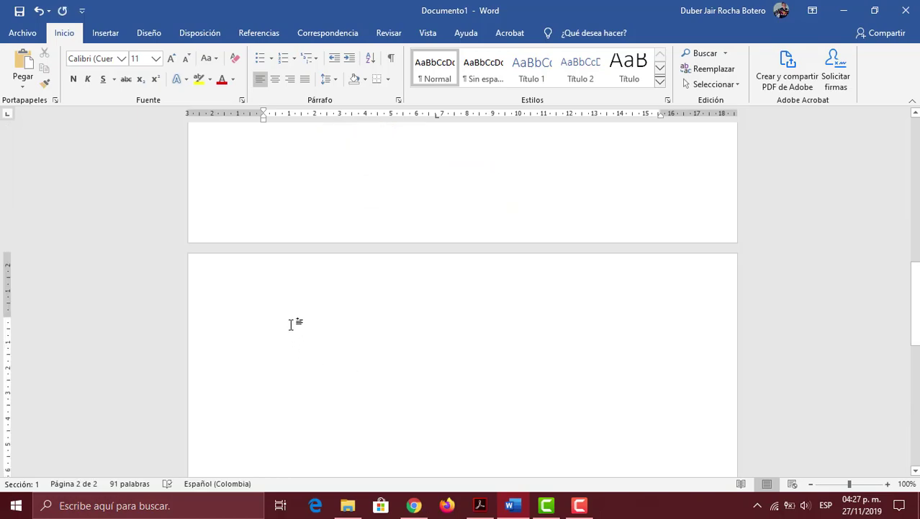
scroll(389, 353, up, 8)
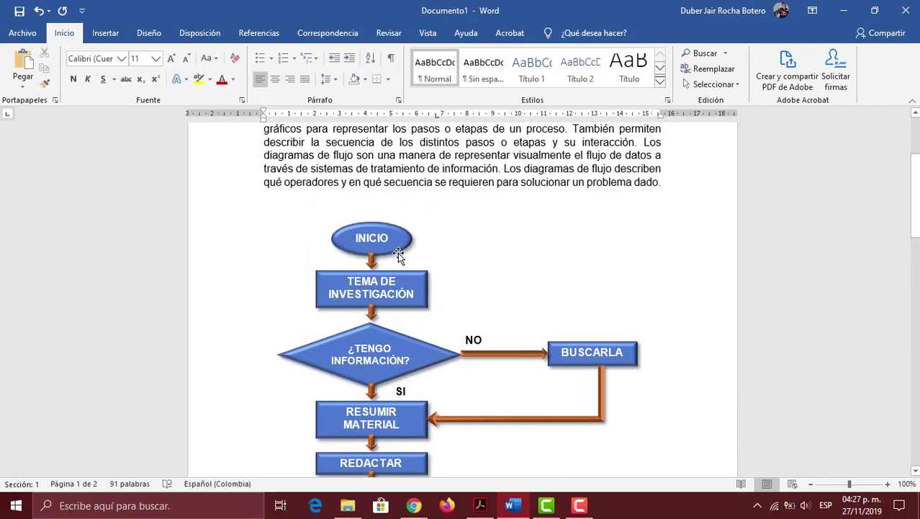
scroll(607, 311, down, 2)
scroll(607, 311, down, 8)
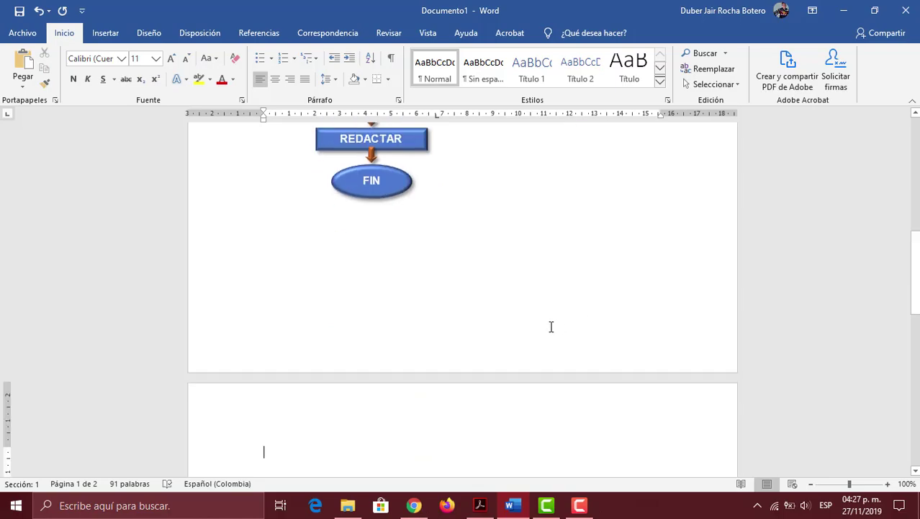
scroll(490, 332, down, 2)
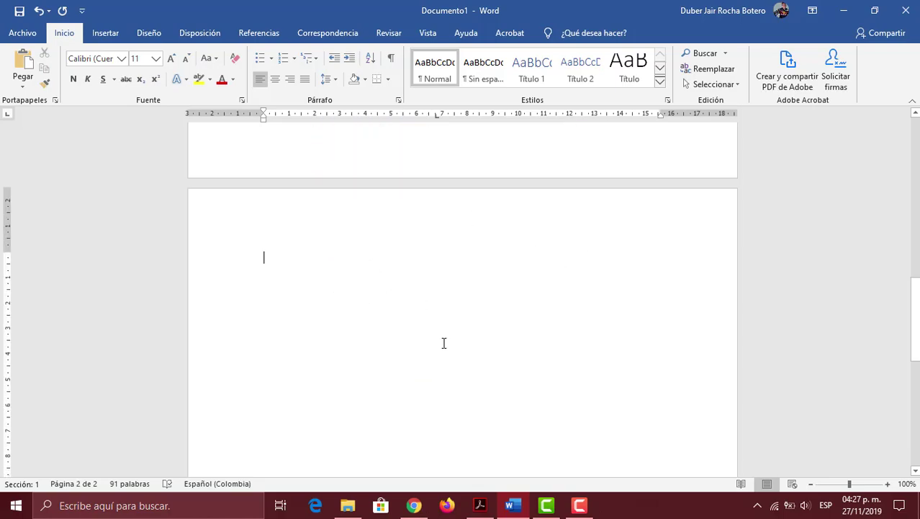
scroll(329, 322, up, 12)
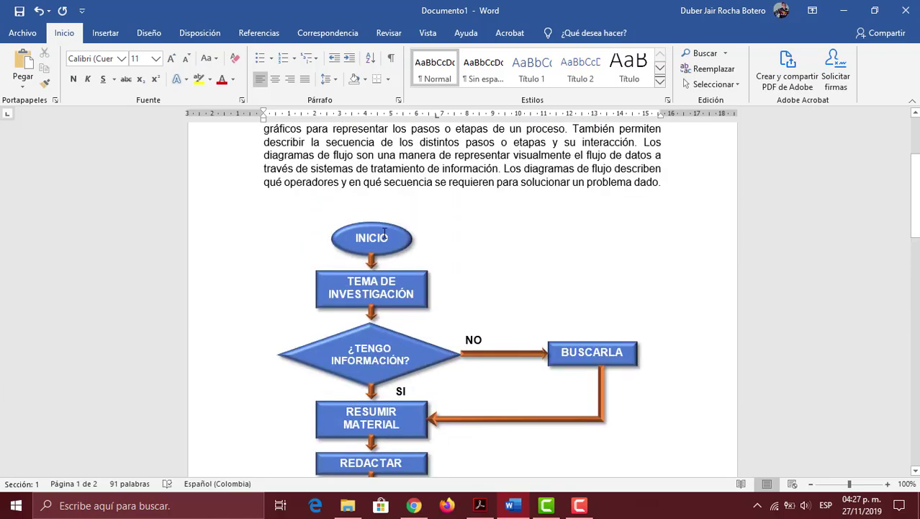
scroll(474, 227, up, 4)
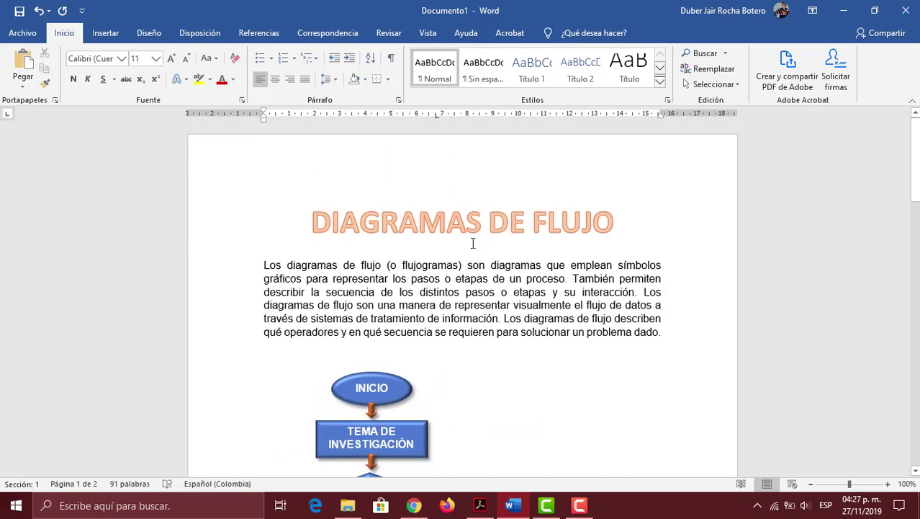
scroll(480, 318, down, 20)
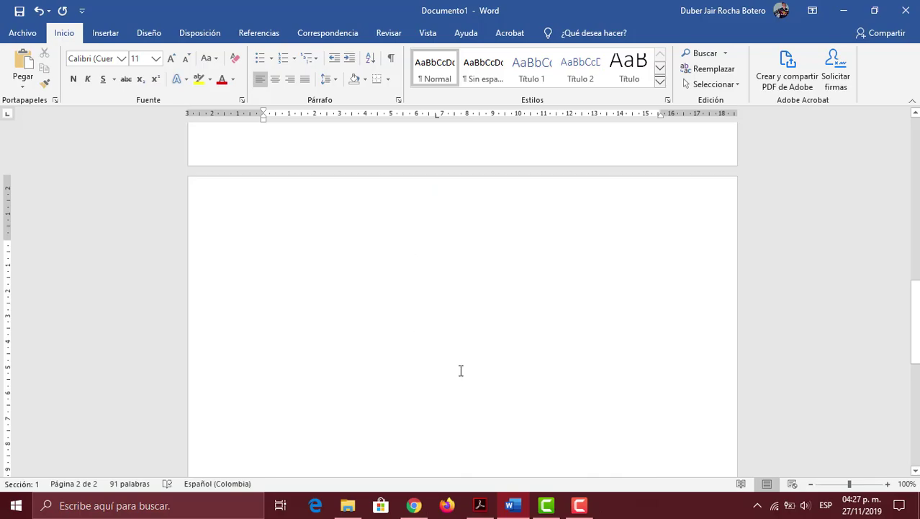
- Check the page-number instruction in the workshop PDF and insert the centered Número sin formato 2 page number at the bottom of the pages in Word
click(483, 508)
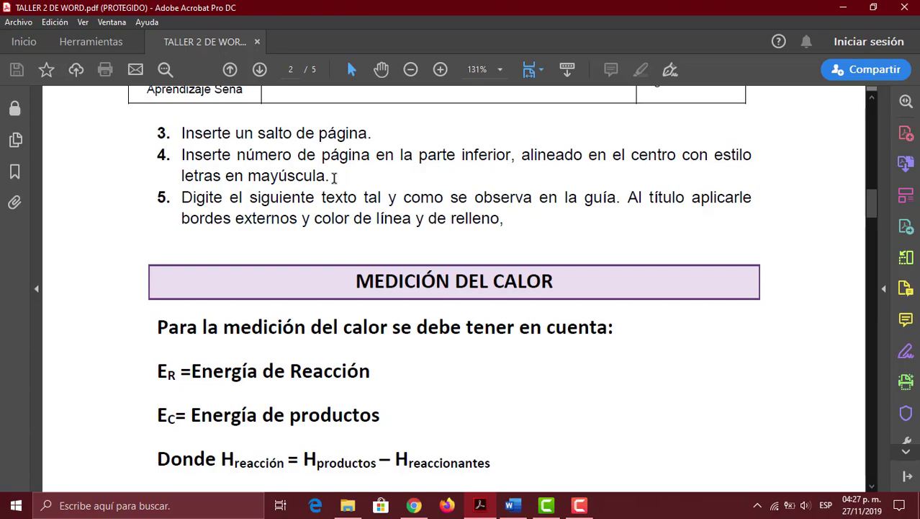
key(alt+Tab)
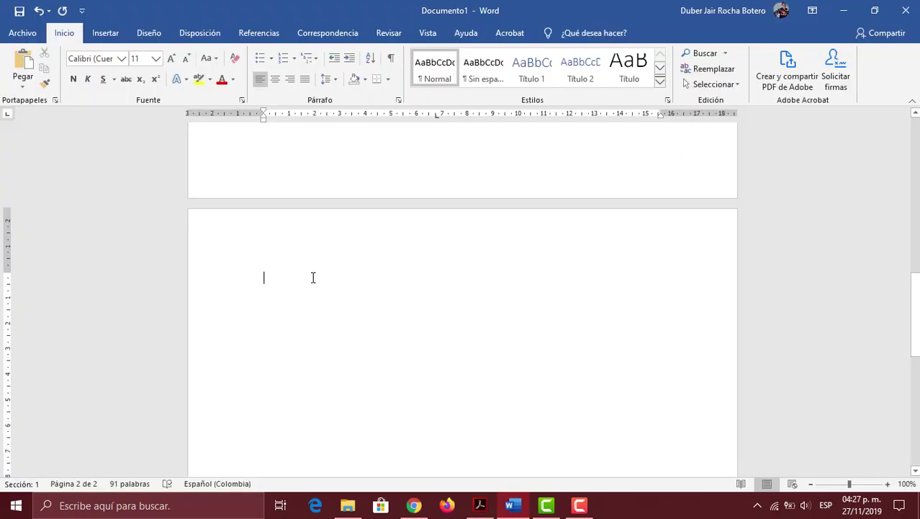
click(101, 34)
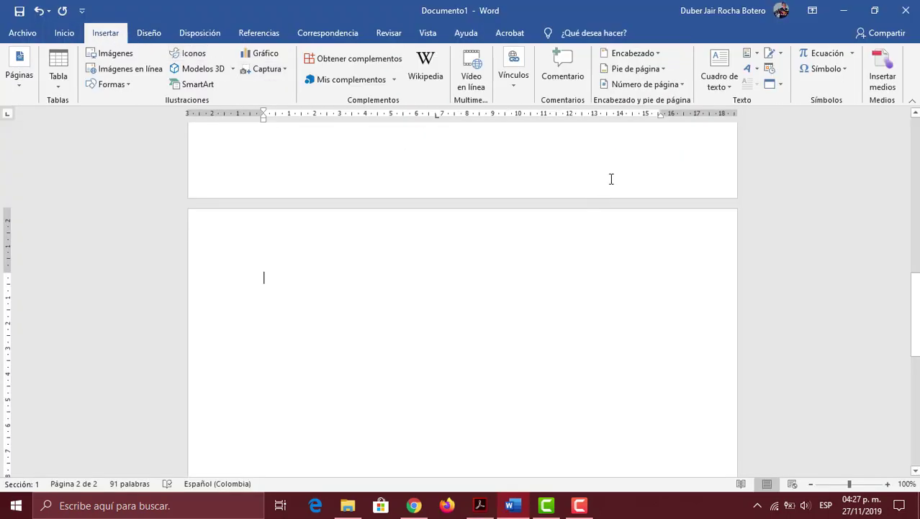
click(664, 86)
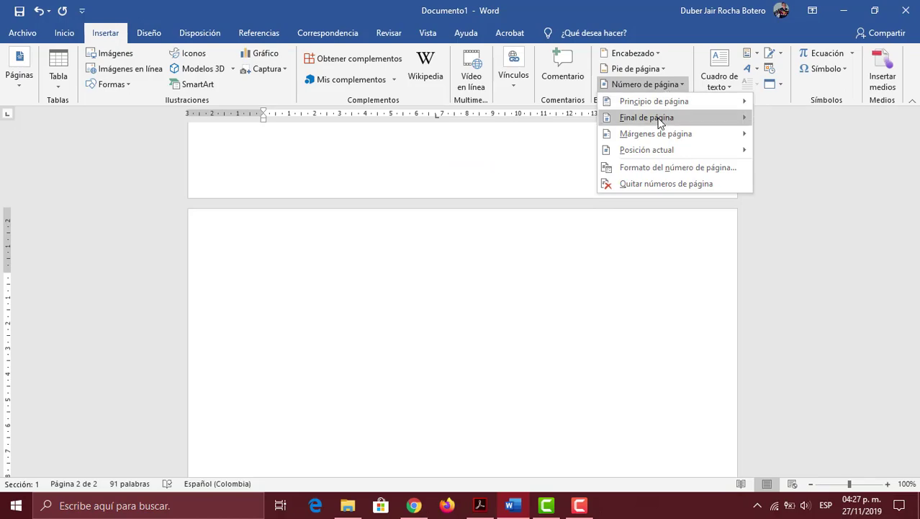
mouse_move(658, 121)
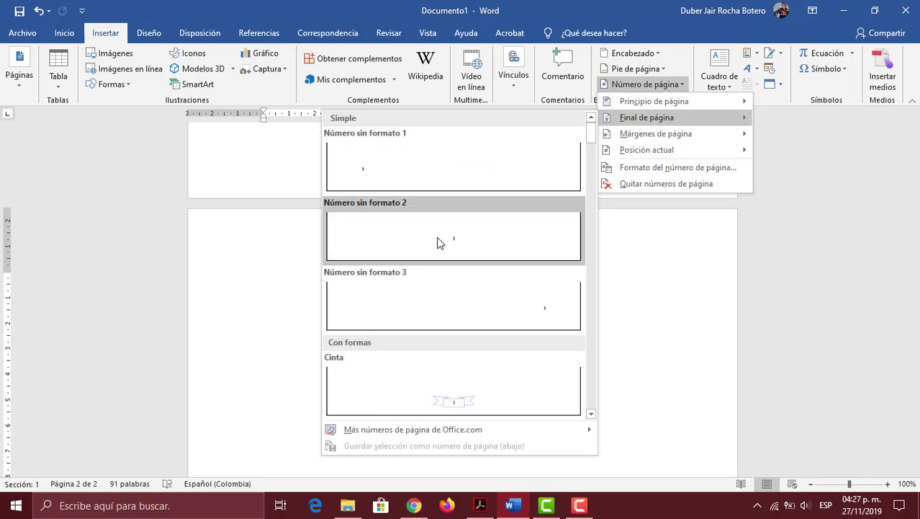
click(482, 244)
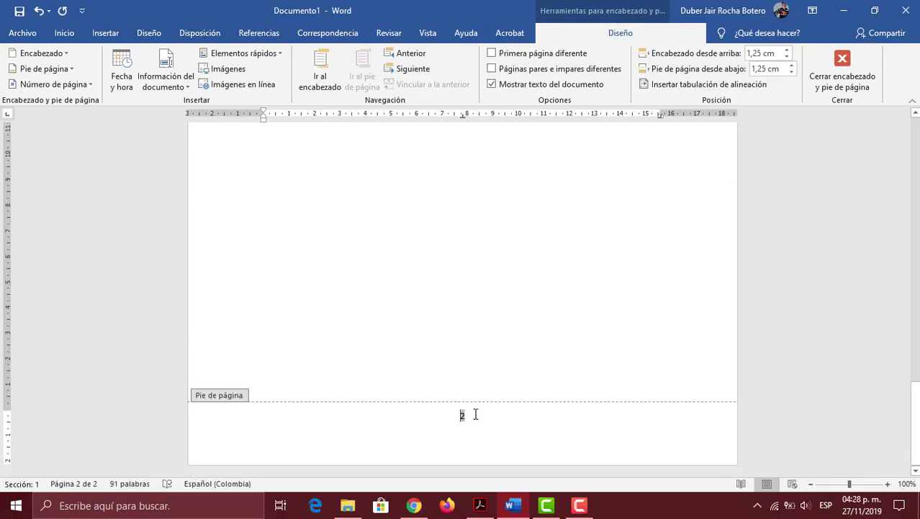
- Change the footer page number format to uppercase letters A, B, C and check the footers on both pages
drag(476, 415, 456, 415)
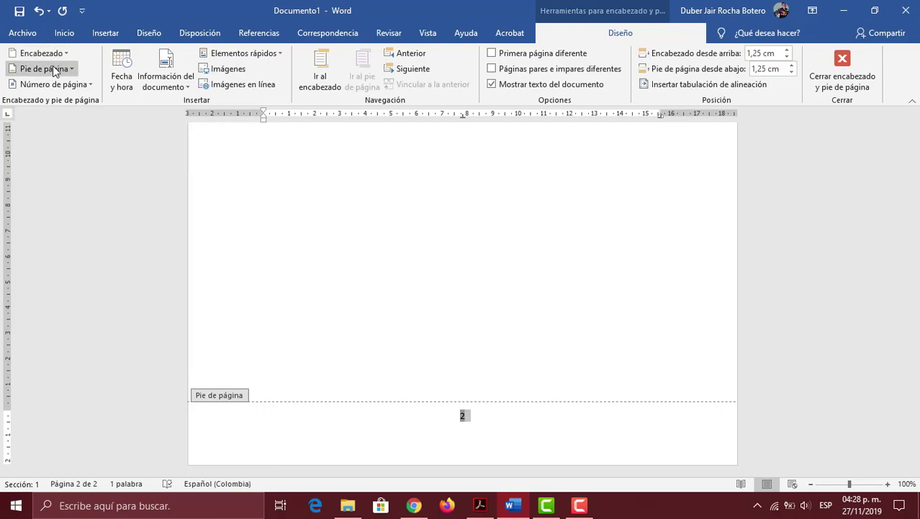
click(83, 88)
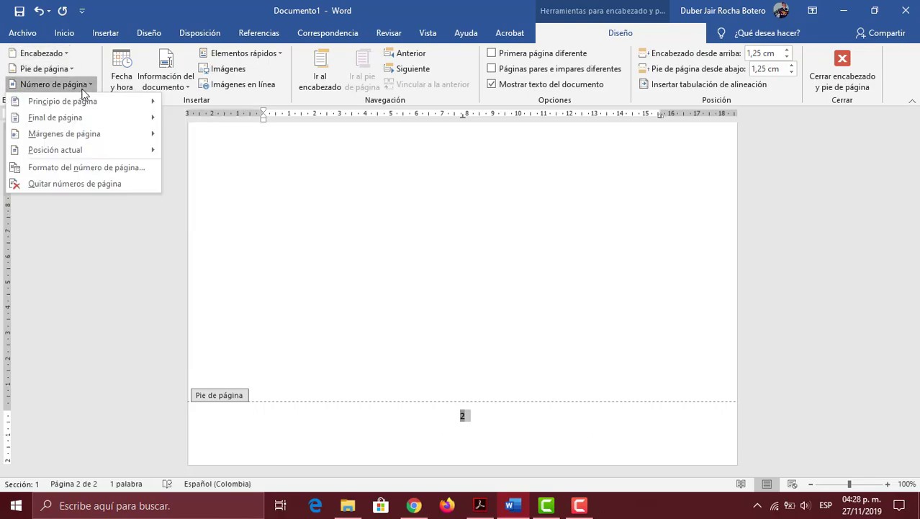
click(76, 168)
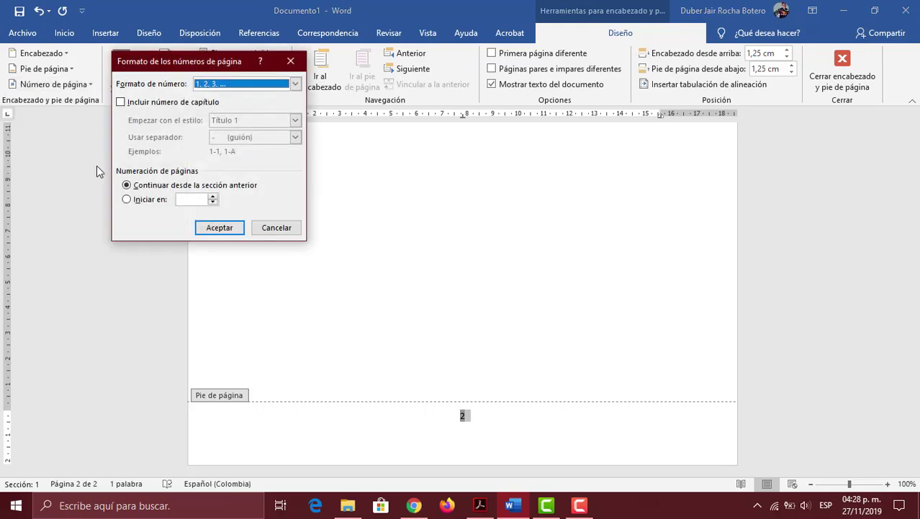
click(247, 84)
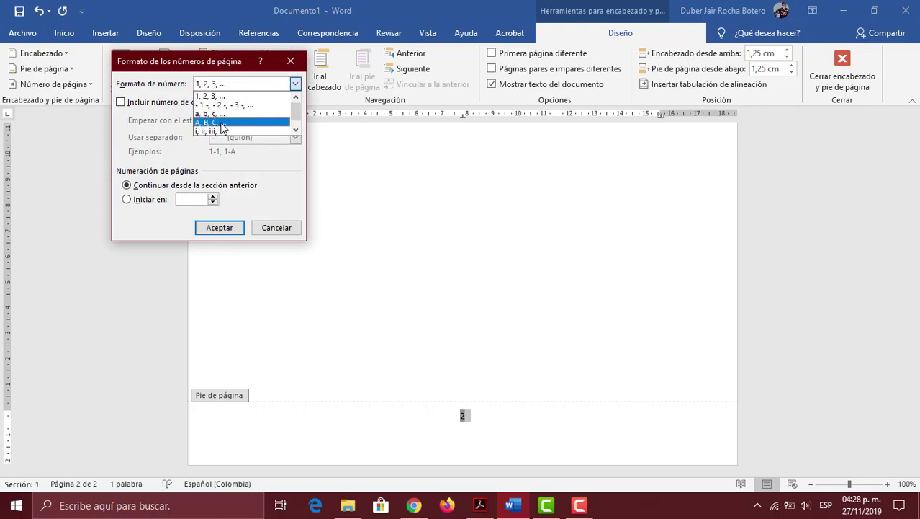
click(217, 126)
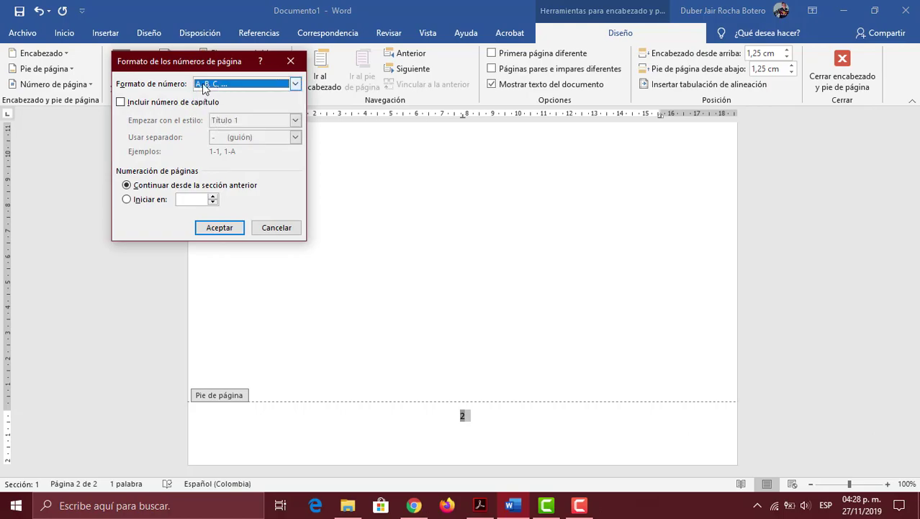
click(219, 228)
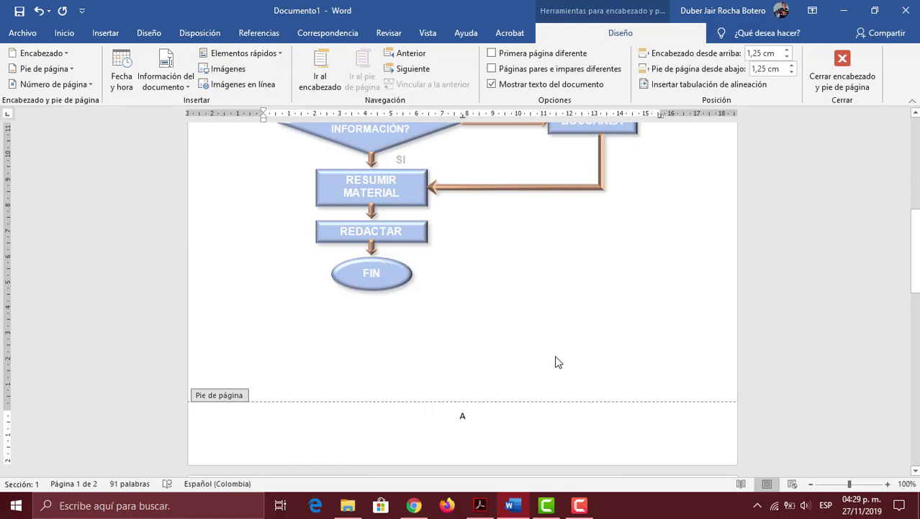
scroll(552, 380, down, 5)
scroll(552, 388, down, 8)
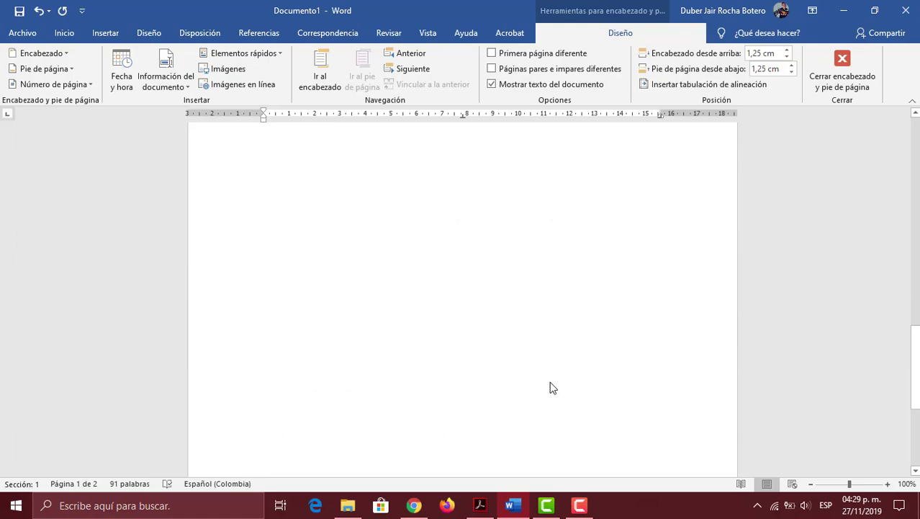
scroll(540, 432, up, 9)
- Read exercise 5 about MEDICIÓN DEL CALOR in the workshop PDF, then return to Word and close footer editing
click(478, 505)
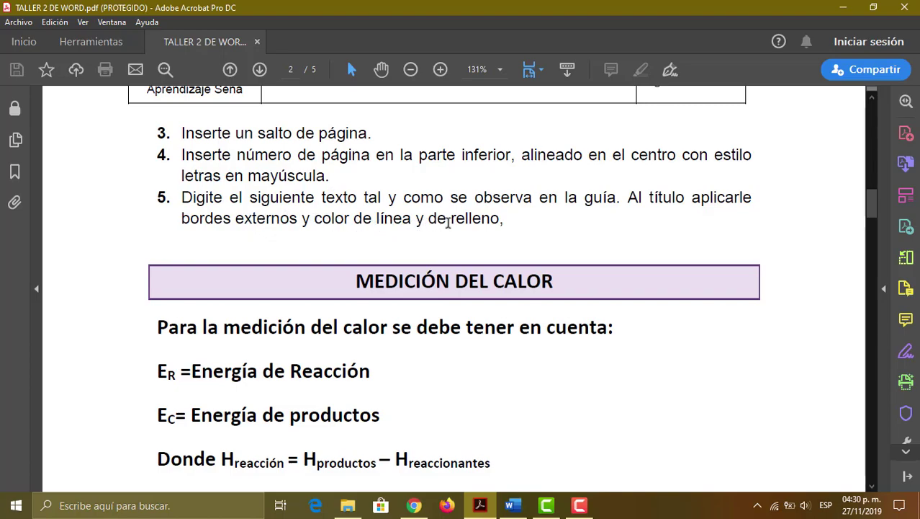
scroll(482, 288, down, 1)
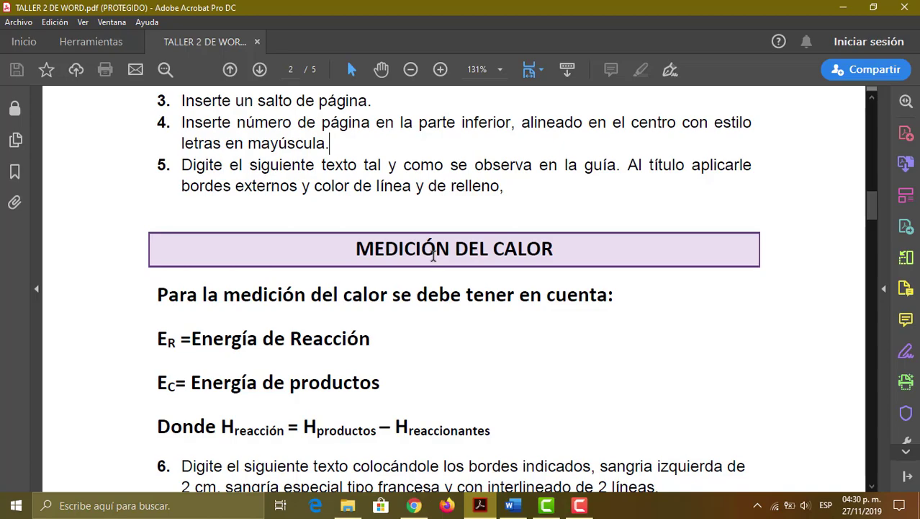
scroll(435, 261, down, 2)
scroll(445, 270, up, 1)
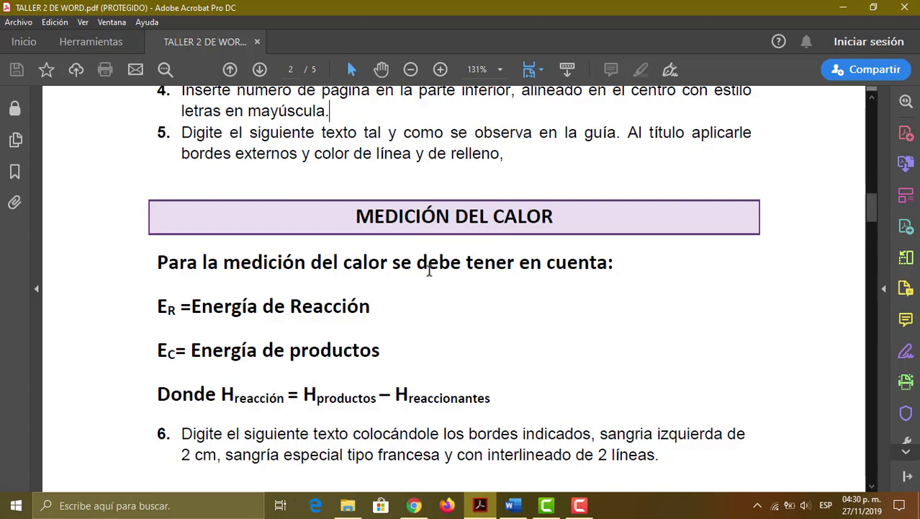
click(512, 505)
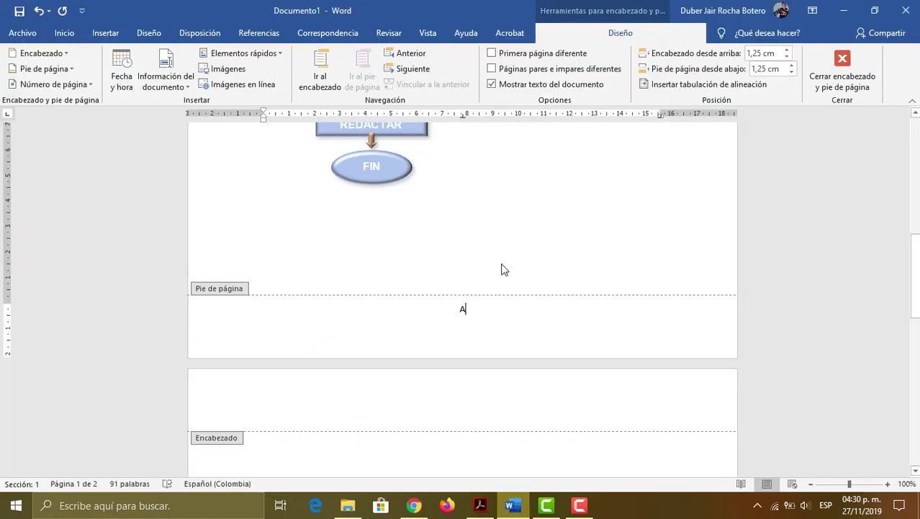
click(842, 69)
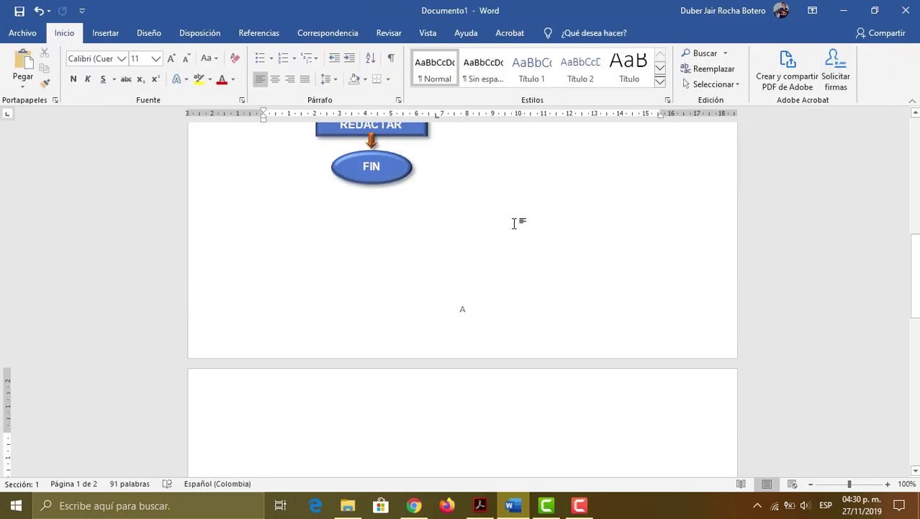
- Enter the title MEDICIÓN DEL CALOR, the introductory sentence and the ER, EC and Hreacción lines on page two in Arial 12
scroll(327, 289, down, 3)
scroll(368, 300, down, 3)
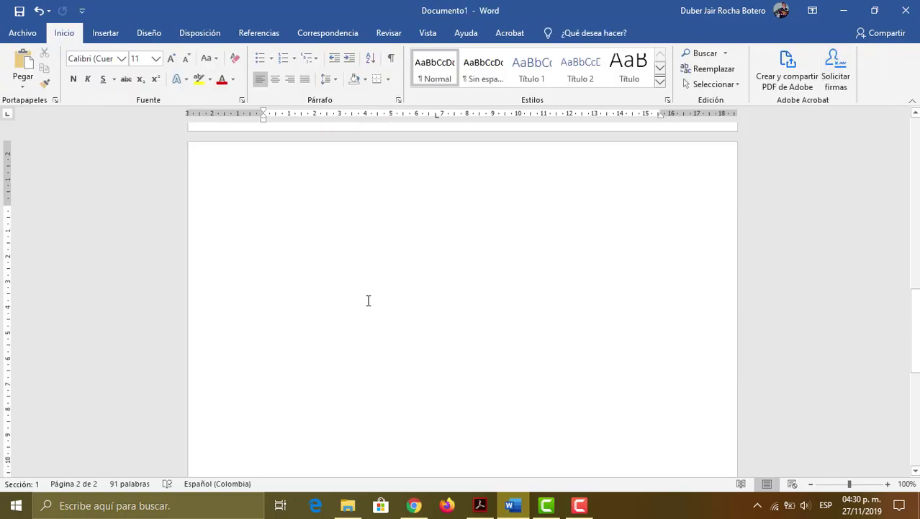
scroll(368, 300, up, 3)
scroll(368, 301, down, 2)
scroll(432, 296, down, 1)
scroll(365, 257, up, 2)
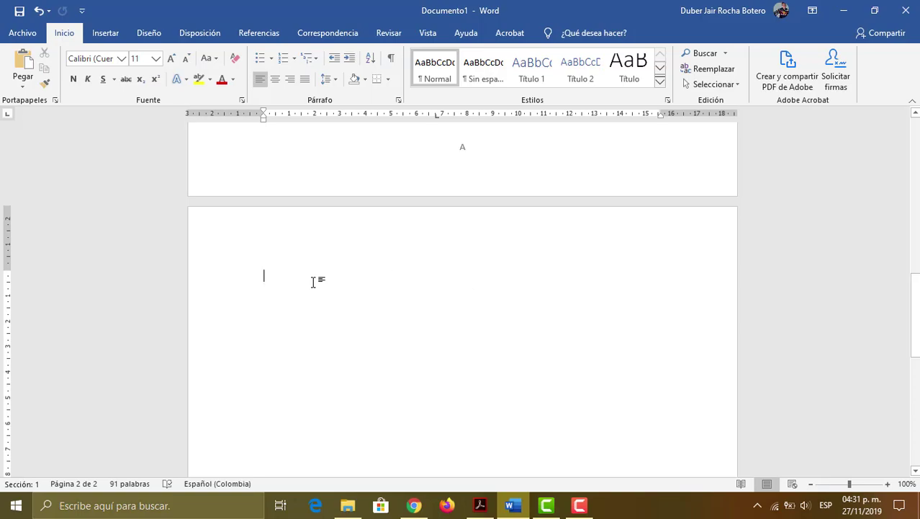
key(ctrl+z)
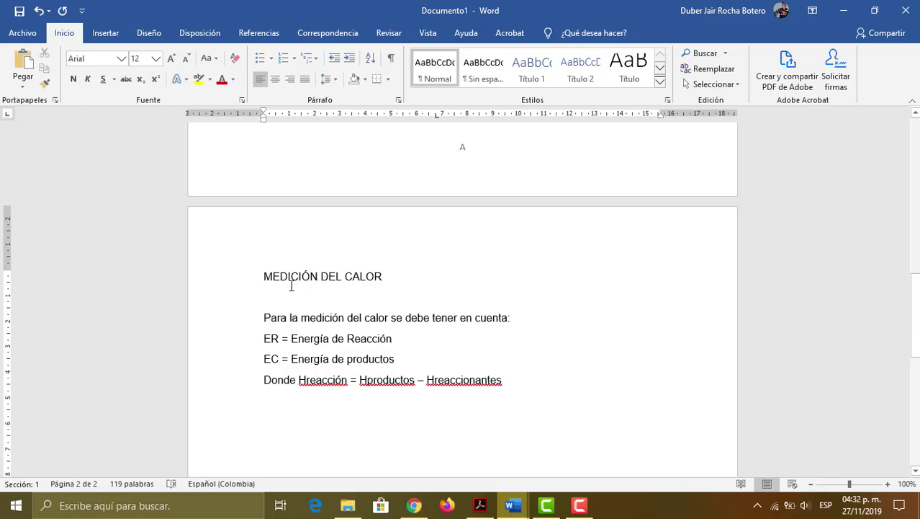
- Center the MEDICIÓN DEL CALOR title on the second page
drag(265, 277, 386, 278)
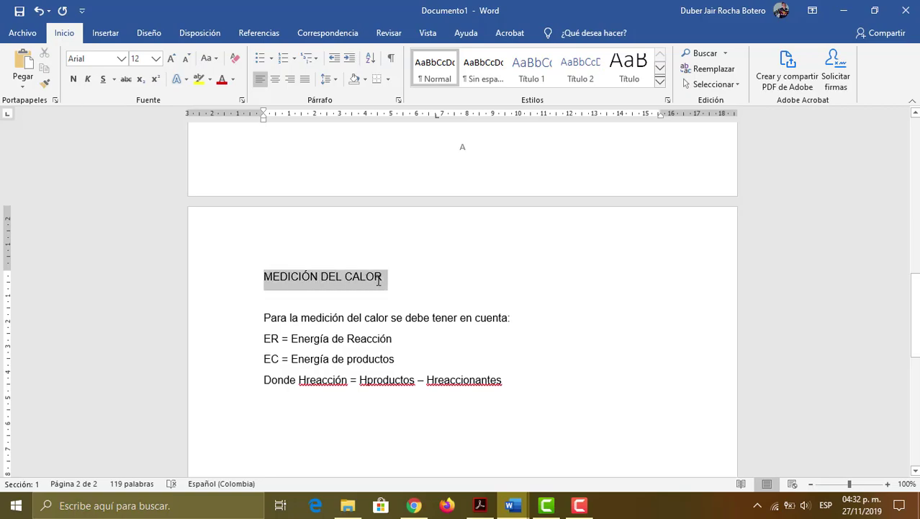
key(ctrl+t)
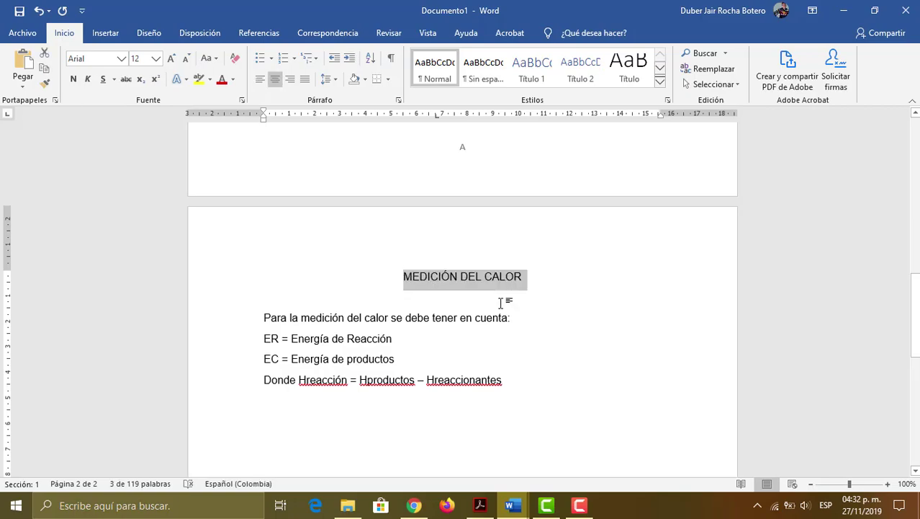
click(276, 304)
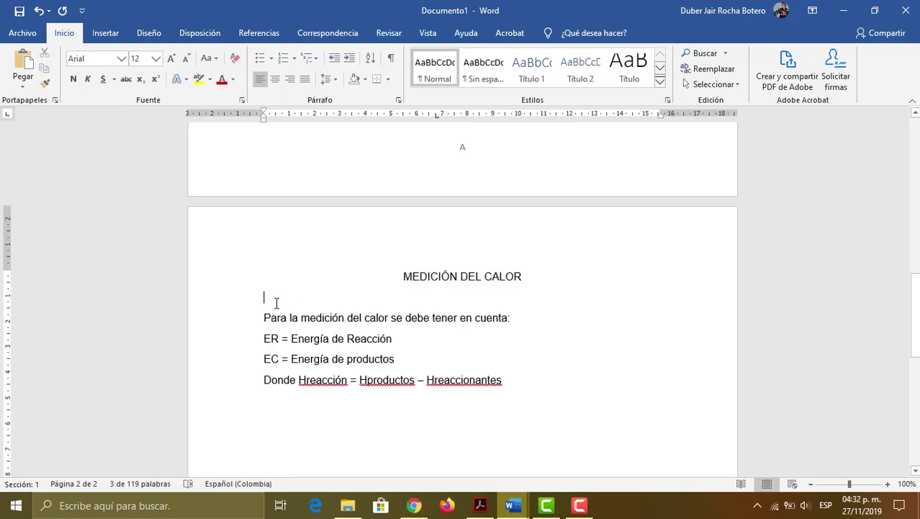
scroll(501, 323, down, 1)
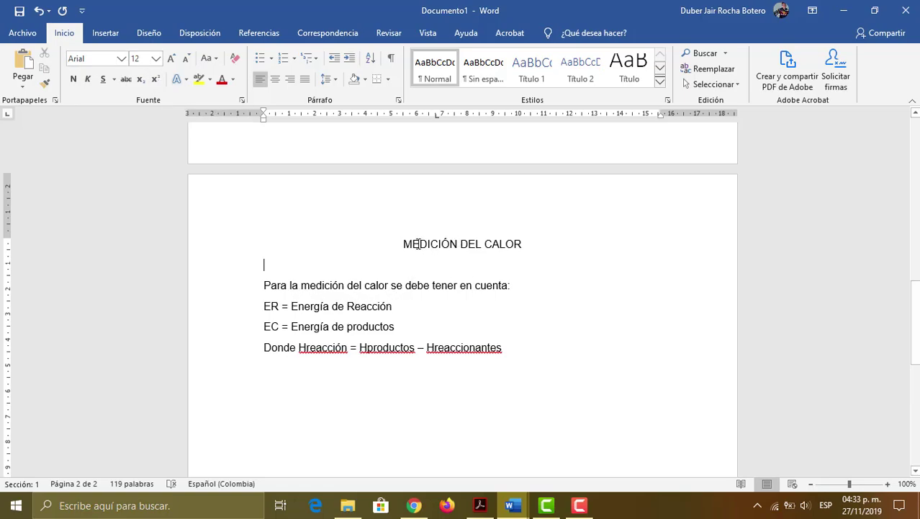
- Set a purple 2 ¼ pt box border around the MEDICIÓN DEL CALOR title paragraph
drag(401, 247, 519, 246)
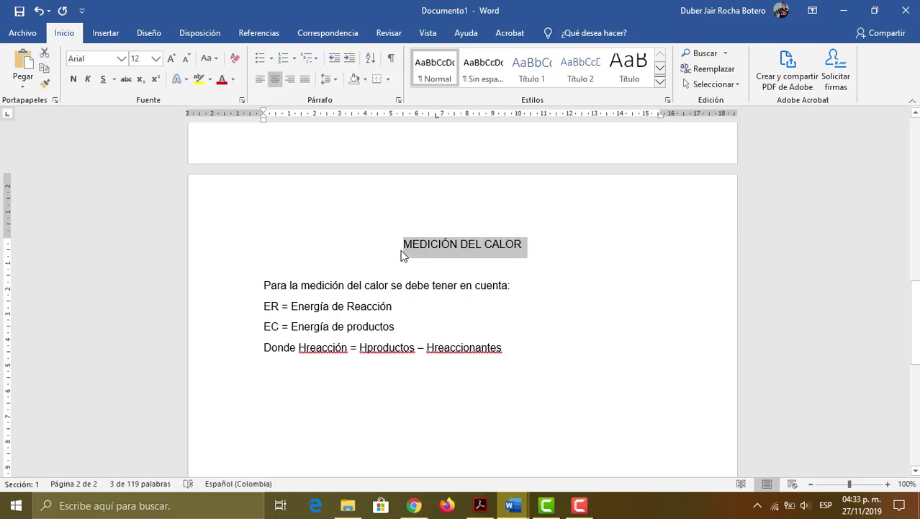
click(448, 252)
drag(411, 246, 519, 244)
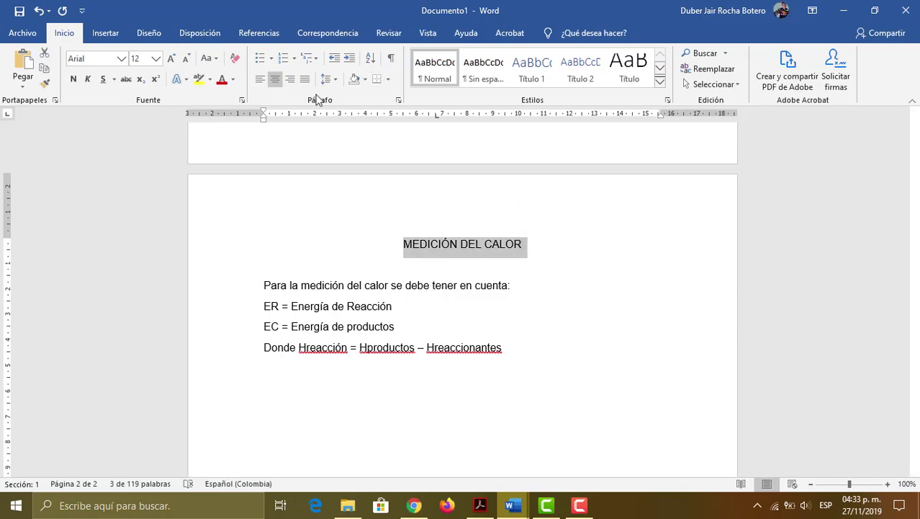
click(390, 80)
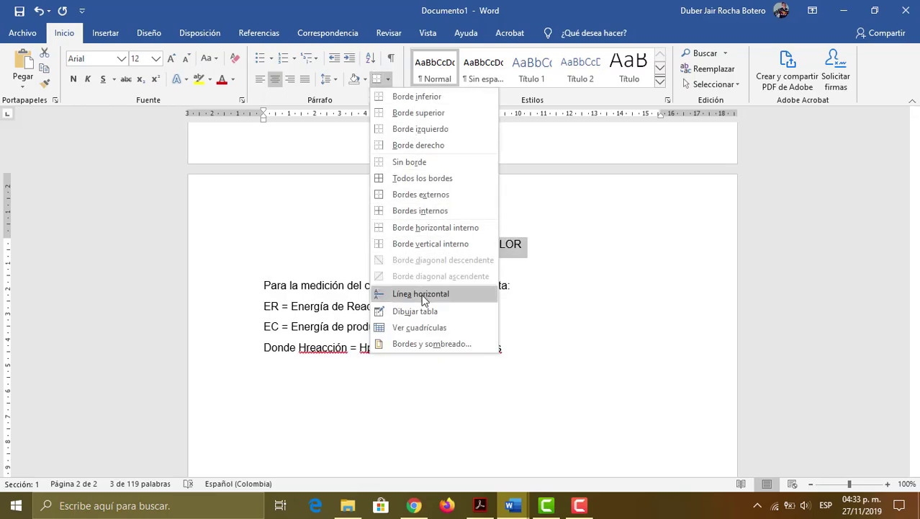
click(415, 344)
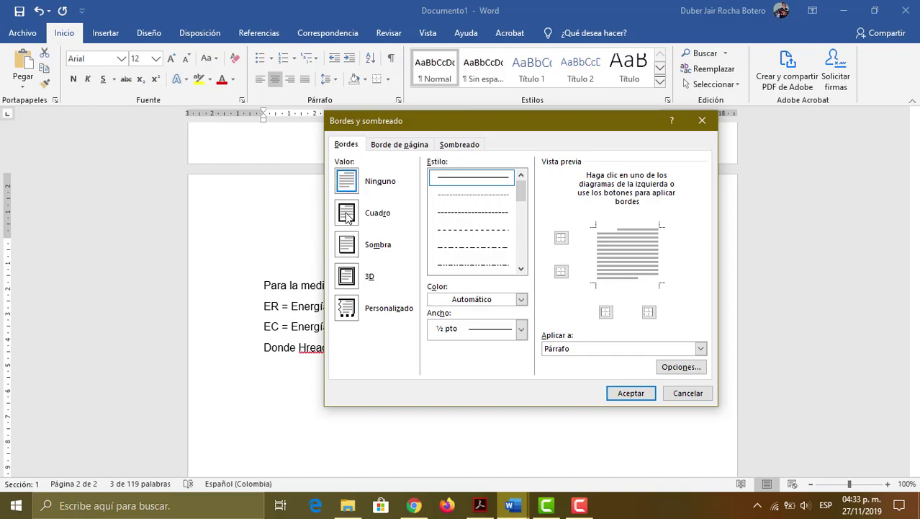
click(347, 216)
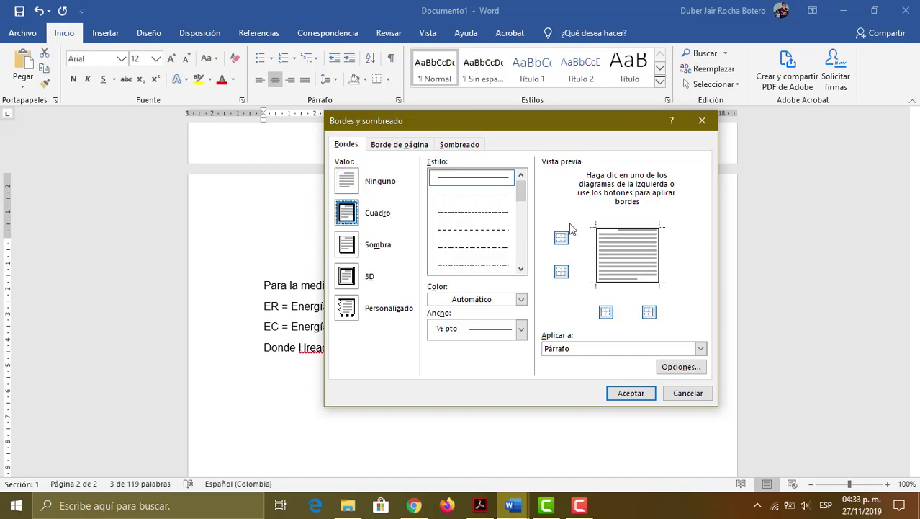
click(521, 329)
click(493, 263)
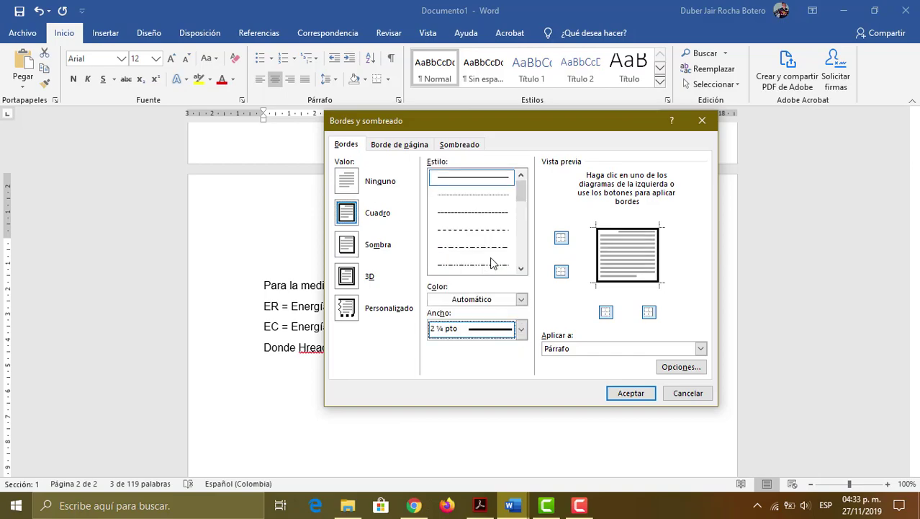
click(521, 299)
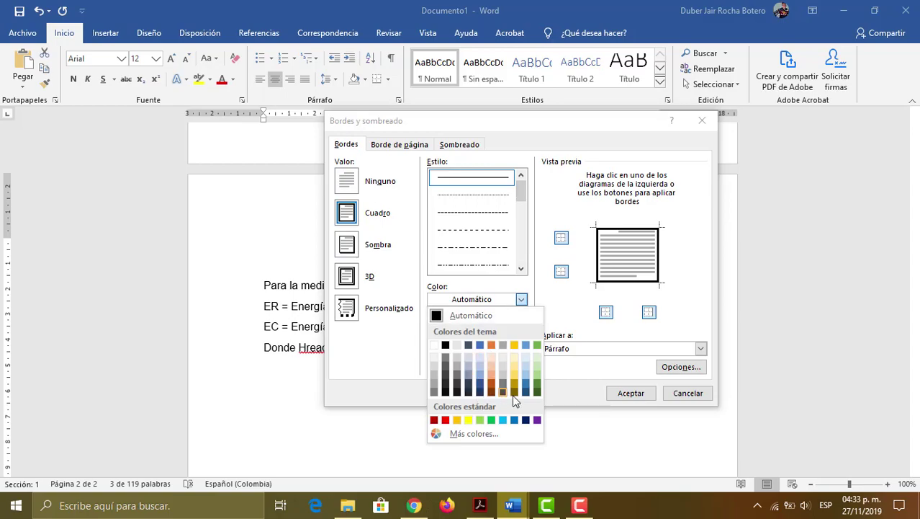
click(536, 420)
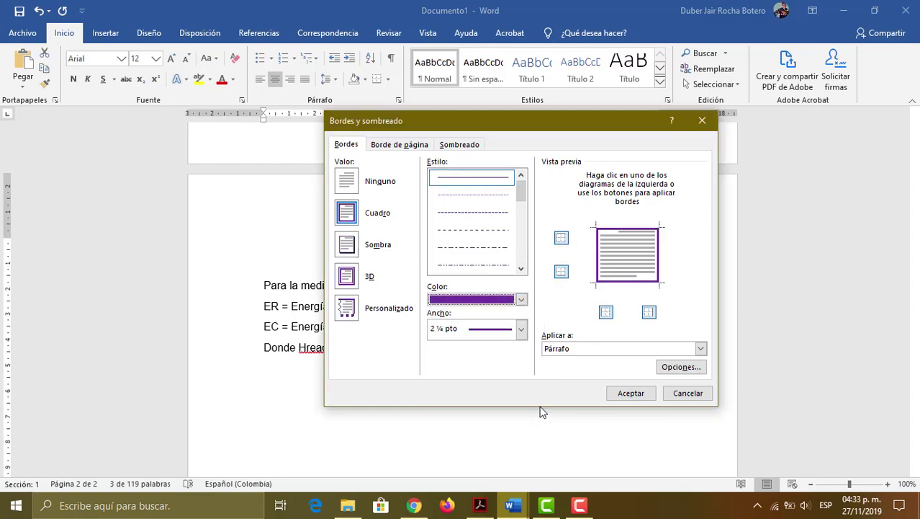
- Shade the MEDICIÓN DEL CALOR title paragraph with a lighter custom tint of the standard purple and apply it together with the border
click(460, 144)
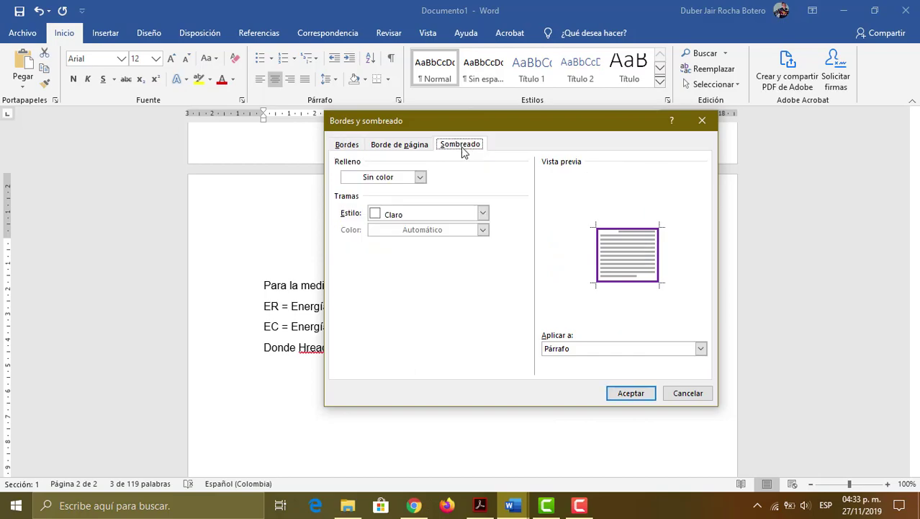
click(421, 177)
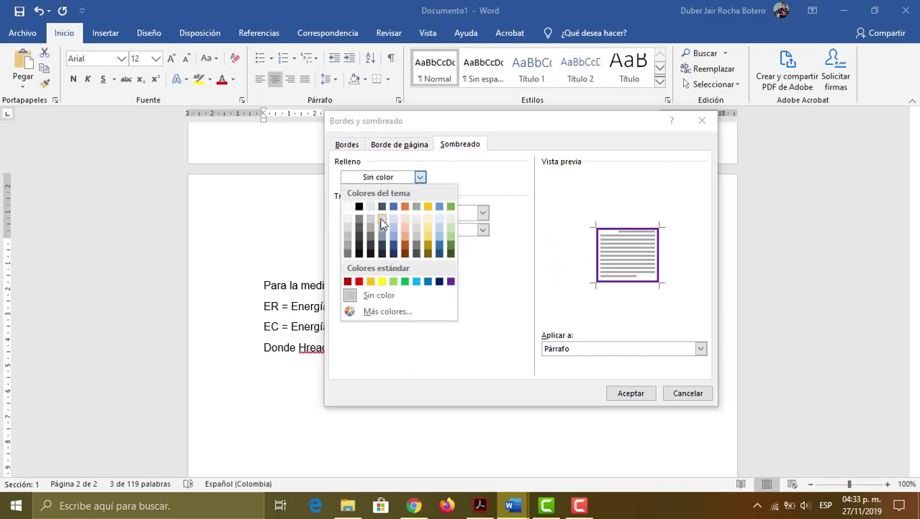
click(450, 281)
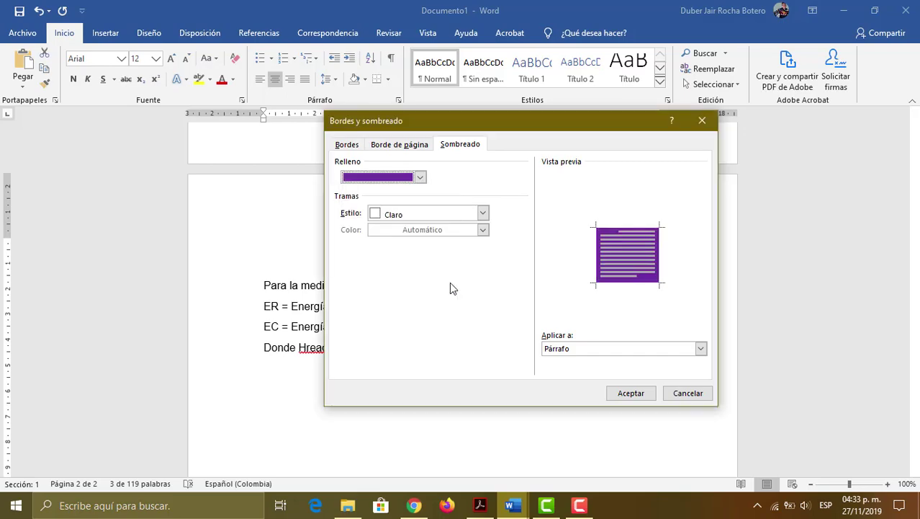
click(420, 178)
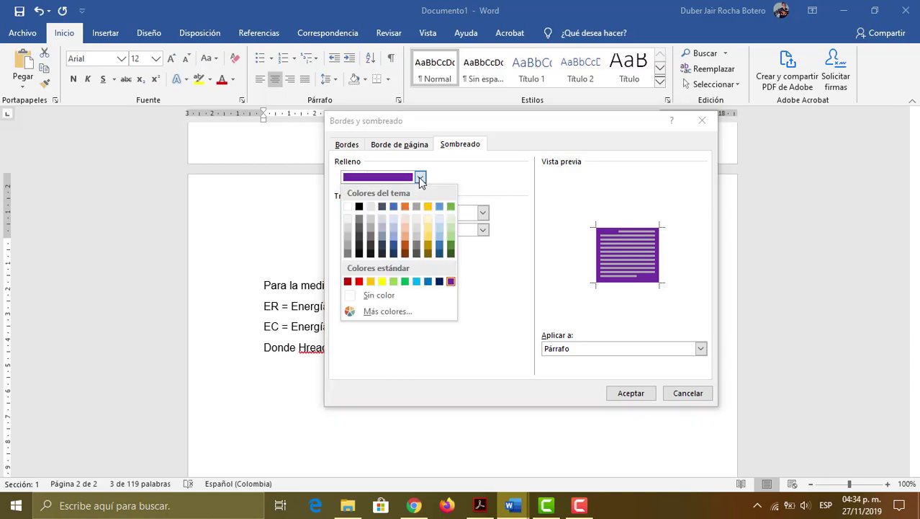
click(387, 313)
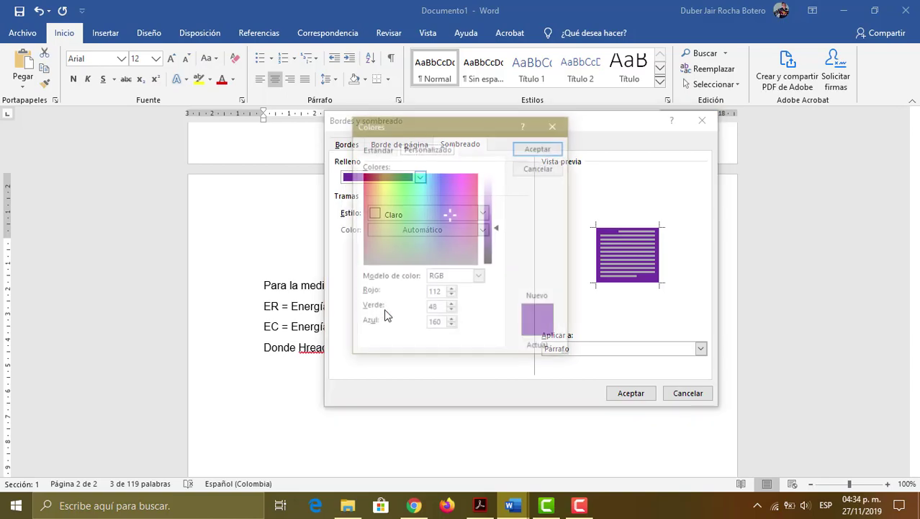
drag(499, 229, 499, 194)
click(544, 148)
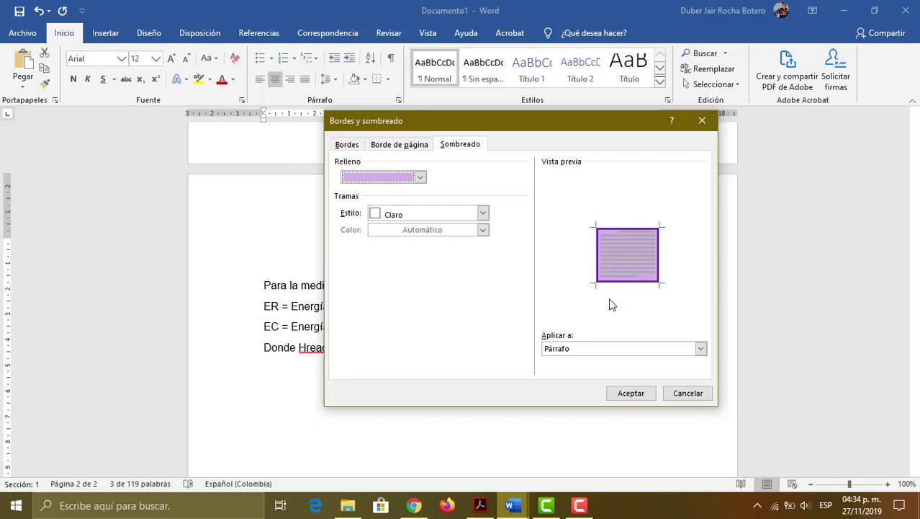
drag(513, 127, 635, 289)
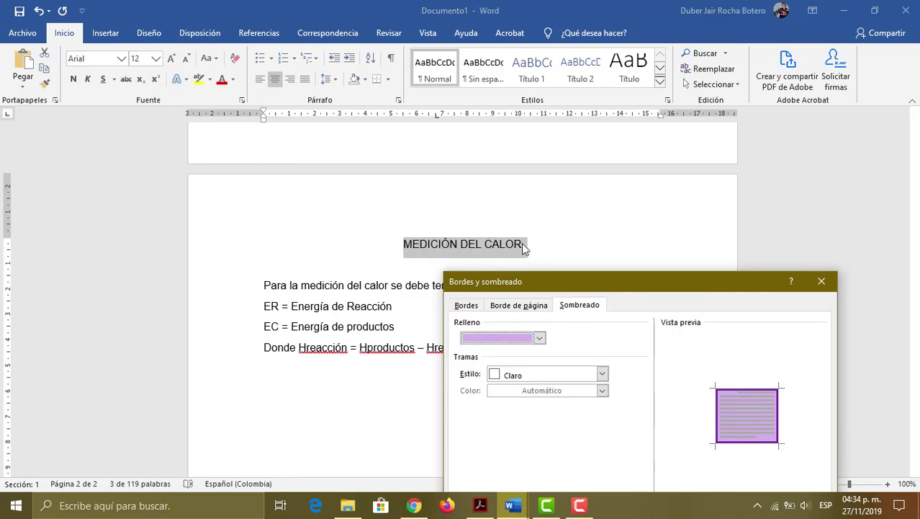
drag(529, 282, 631, 261)
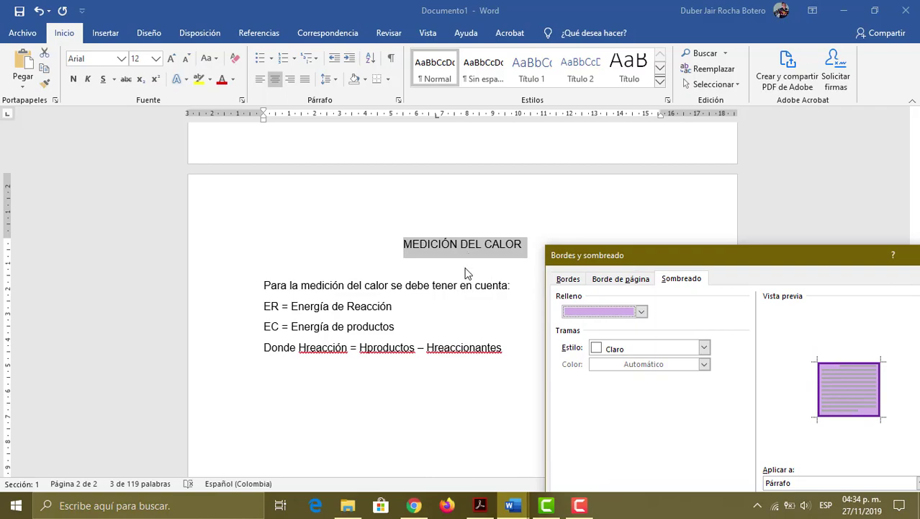
drag(633, 256, 394, 151)
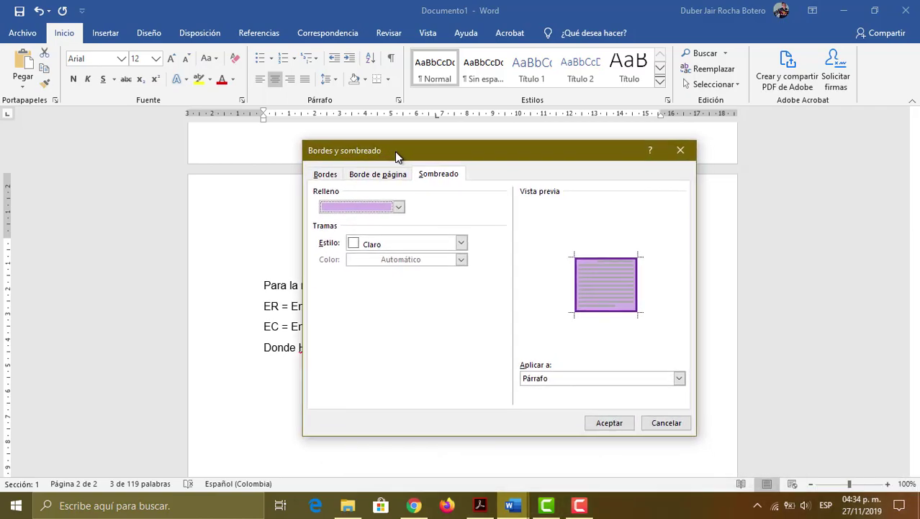
click(610, 424)
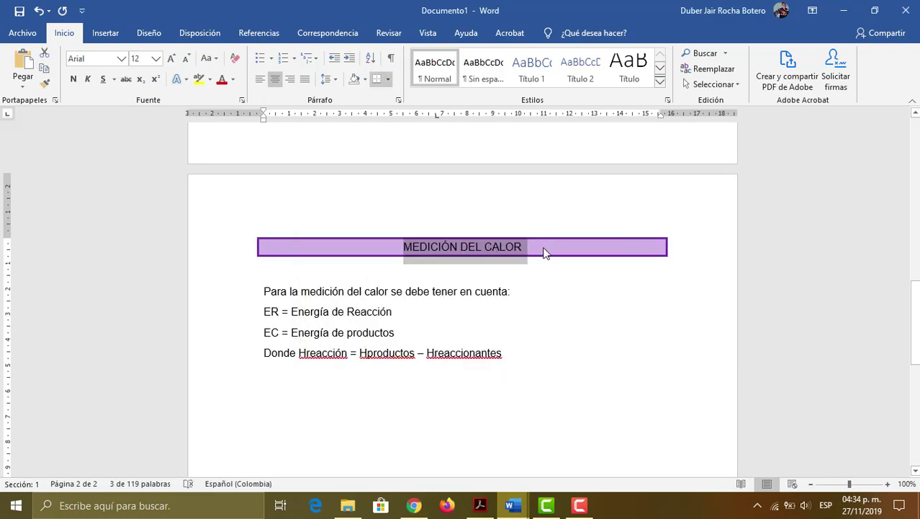
click(571, 251)
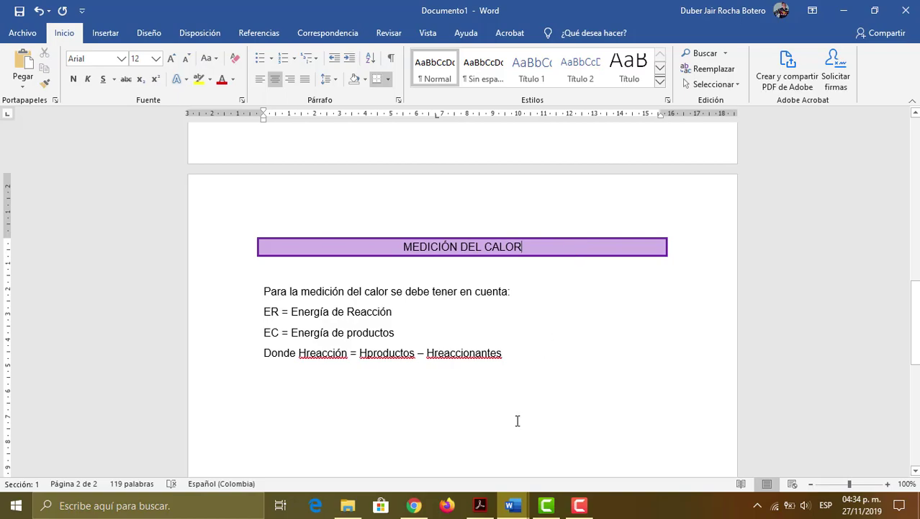
- Switch to the workshop PDF, examine which characters in exercise 5 are subscripts, and return to Documento1 in Word
click(480, 505)
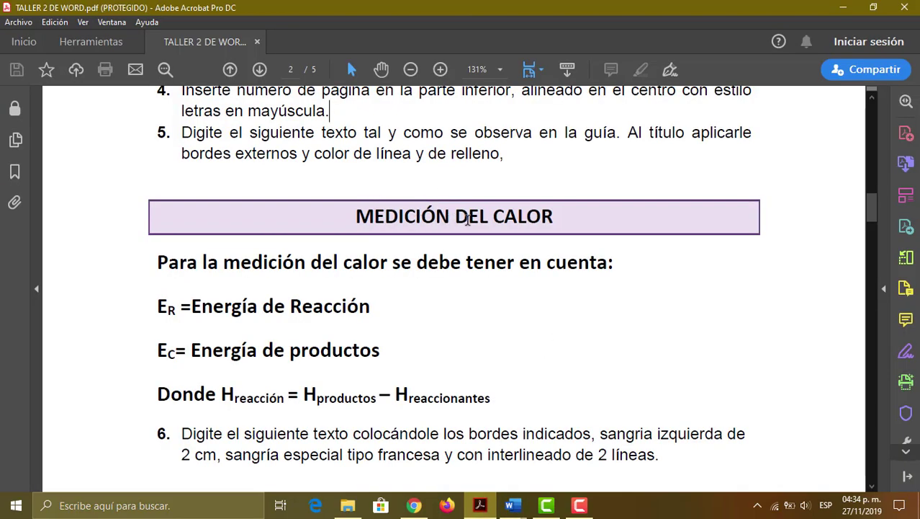
scroll(509, 294, down, 2)
scroll(509, 292, up, 2)
scroll(509, 294, down, 1)
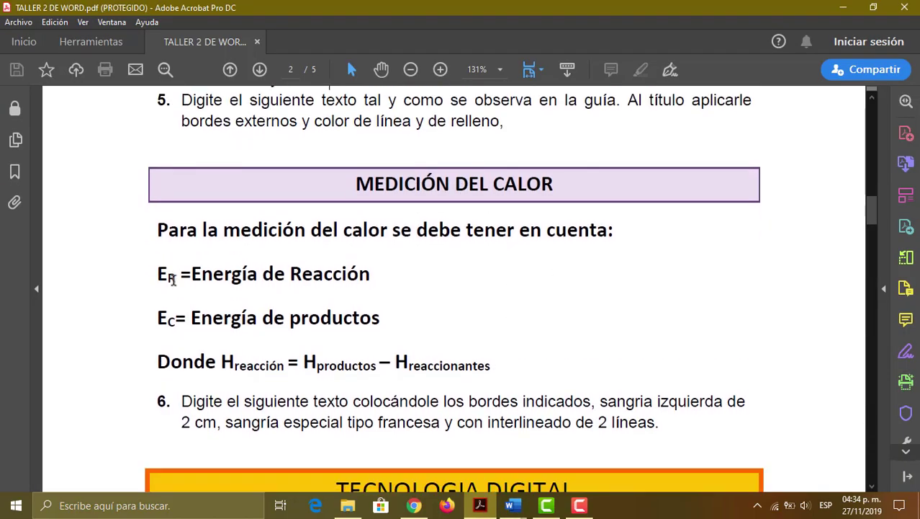
drag(172, 275, 167, 277)
click(262, 272)
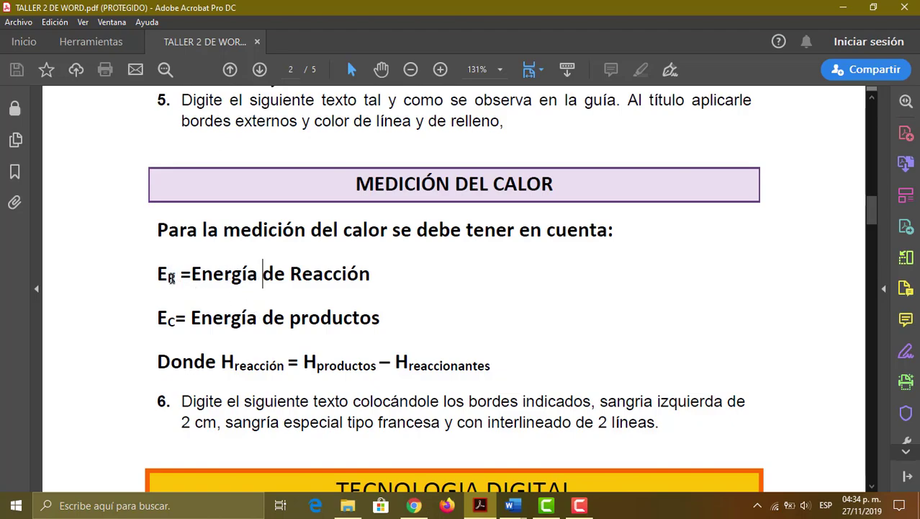
drag(171, 278, 177, 278)
drag(176, 325, 171, 322)
drag(174, 277, 167, 278)
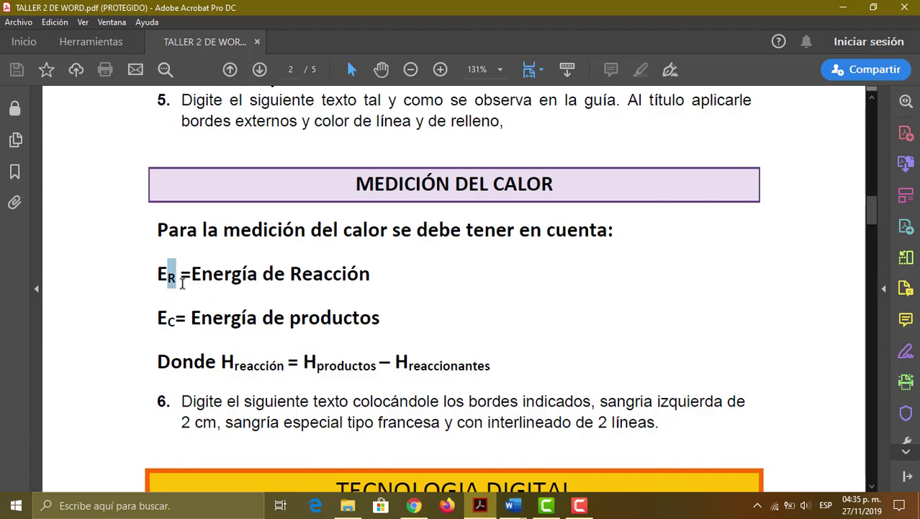
click(216, 273)
drag(177, 276, 167, 277)
click(173, 322)
drag(166, 322, 176, 323)
click(513, 504)
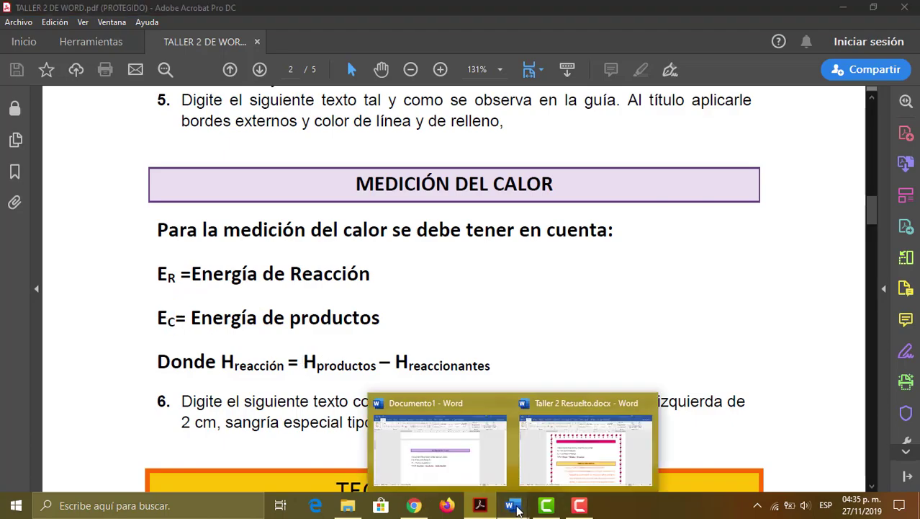
click(430, 443)
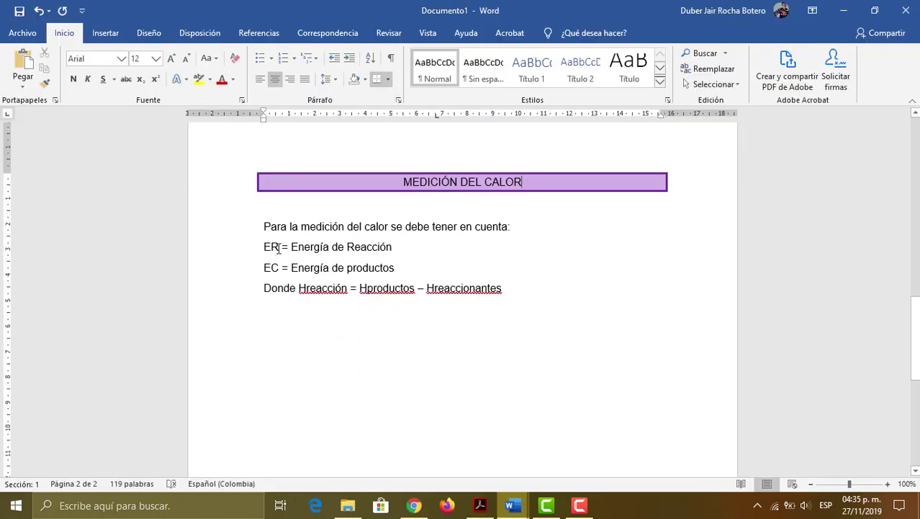
- Format the R in ER and the C in EC as subscripts in the two energy lines
drag(279, 247, 272, 248)
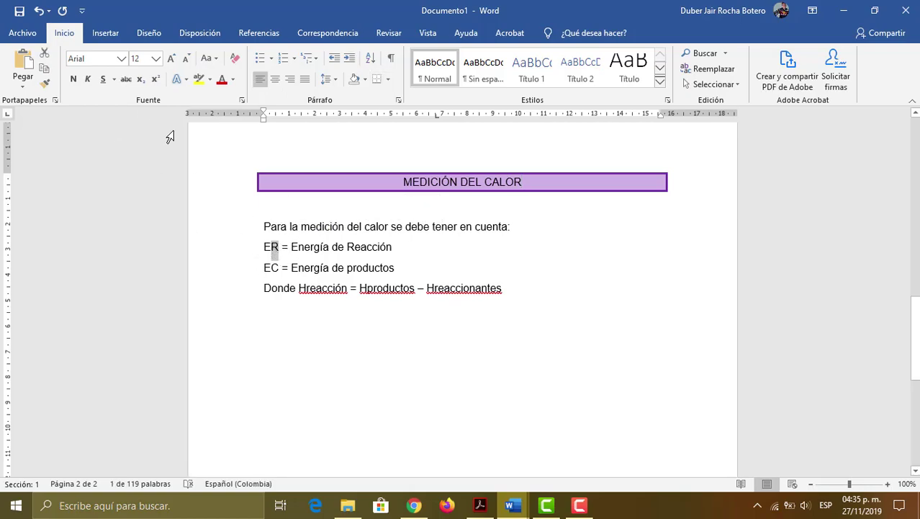
click(156, 57)
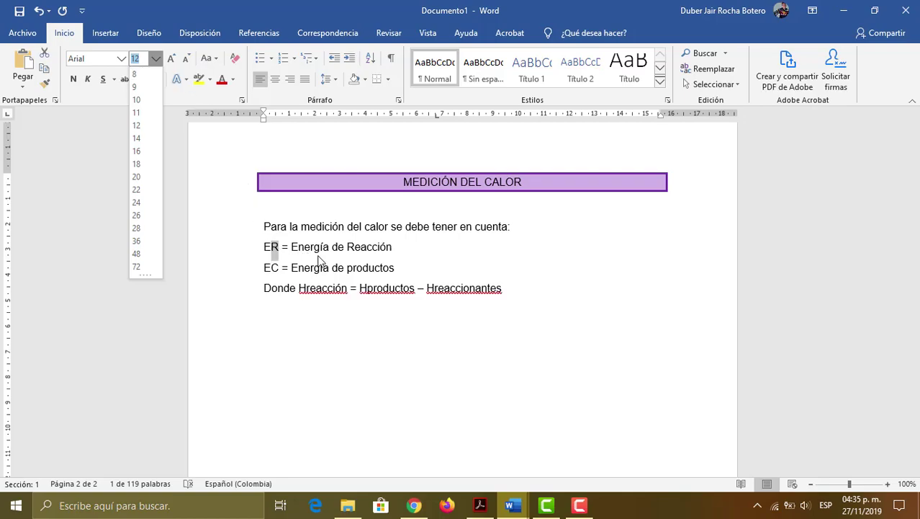
click(278, 250)
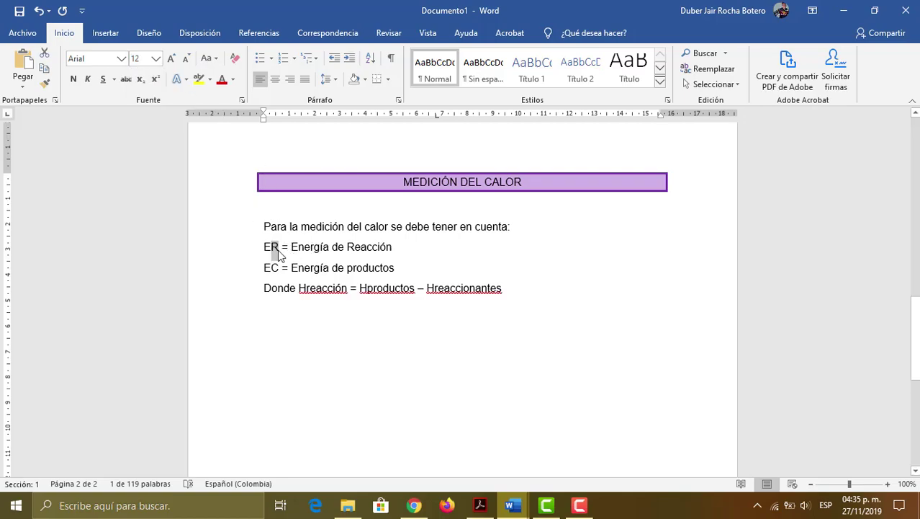
click(140, 80)
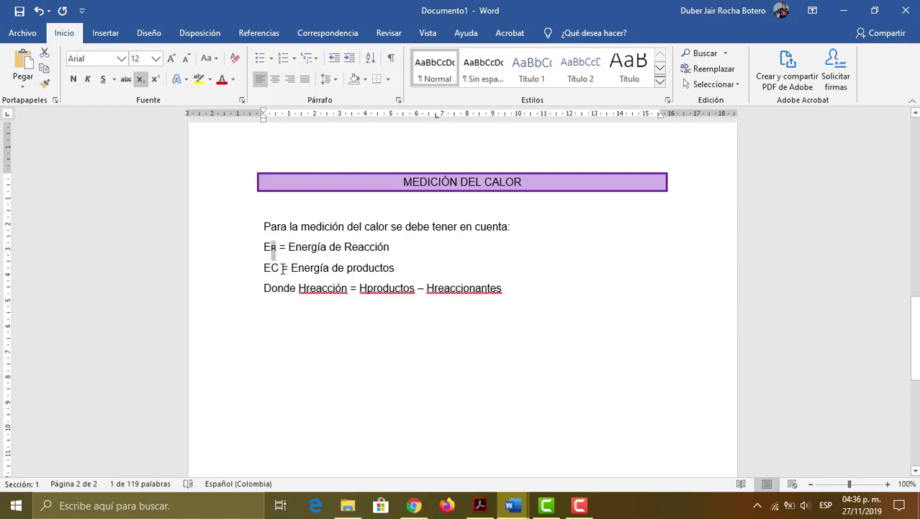
drag(278, 268, 272, 268)
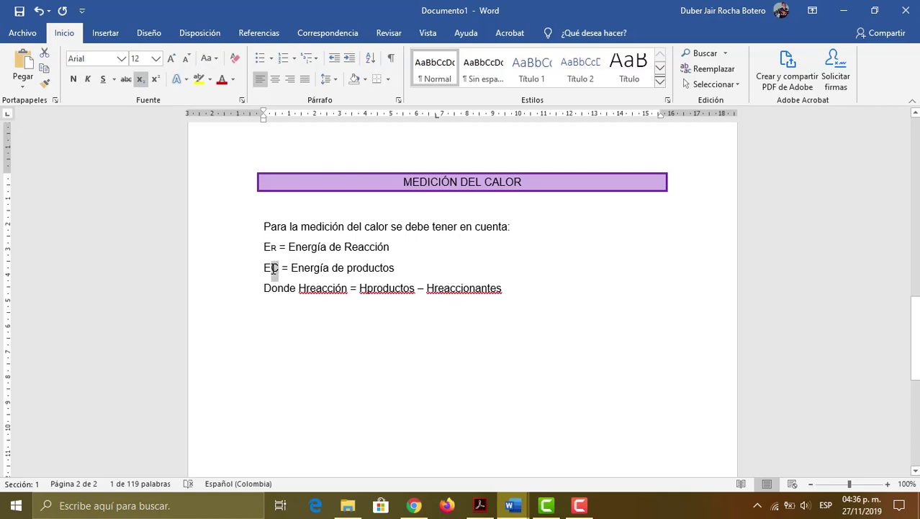
click(141, 80)
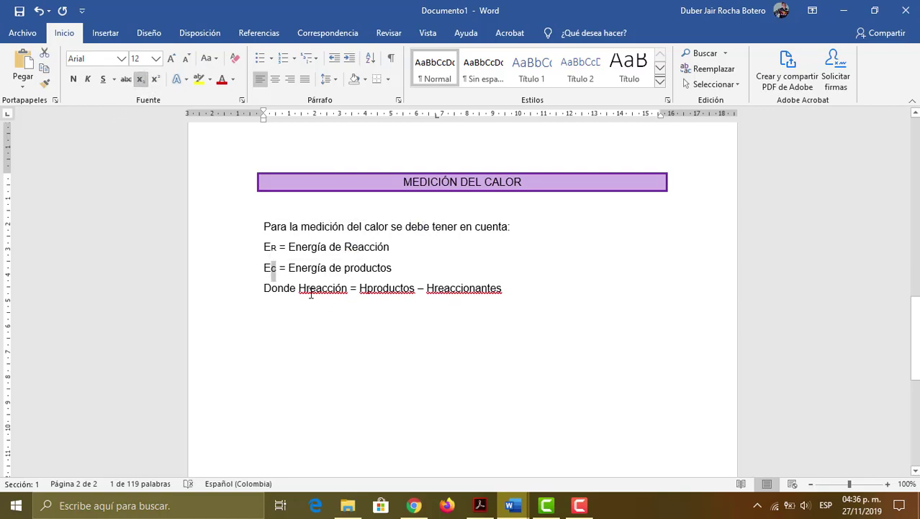
- Format reacción, productos and reaccionantes as subscripts after each H in the Donde line
drag(306, 288, 348, 289)
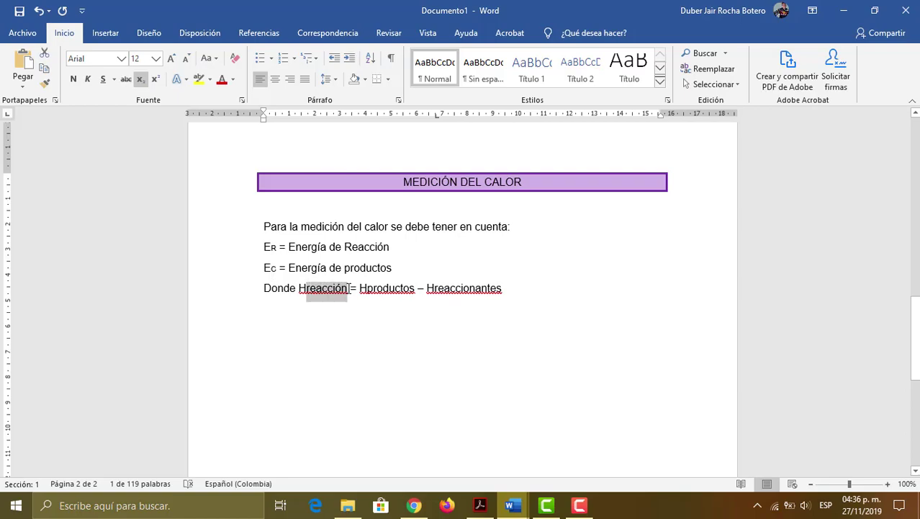
click(141, 80)
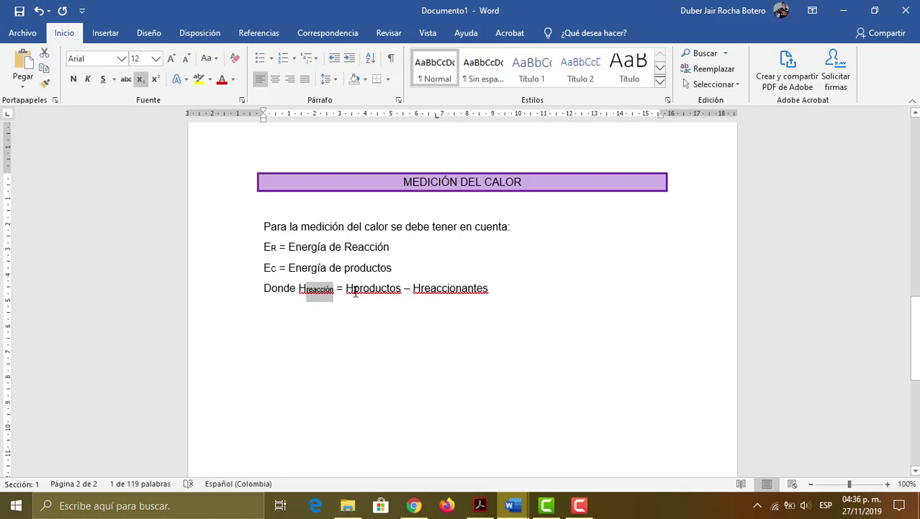
drag(354, 290, 401, 293)
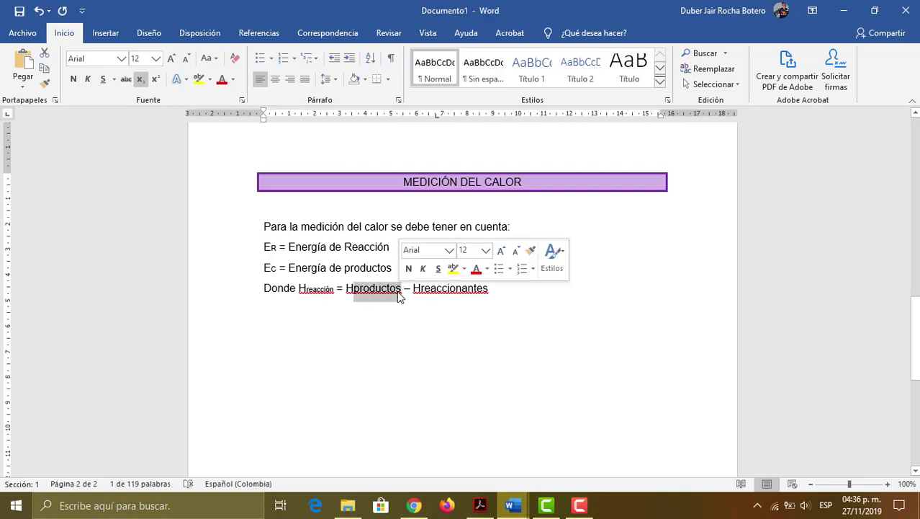
click(140, 80)
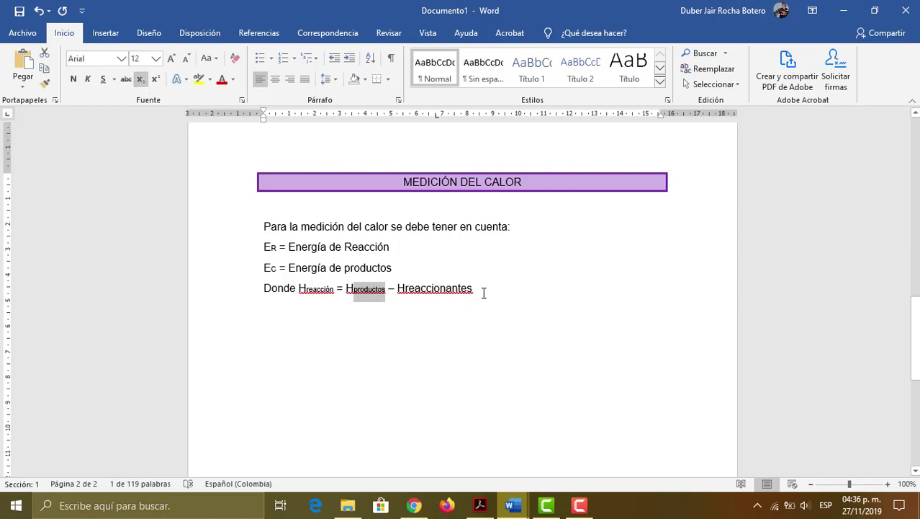
drag(484, 293, 408, 288)
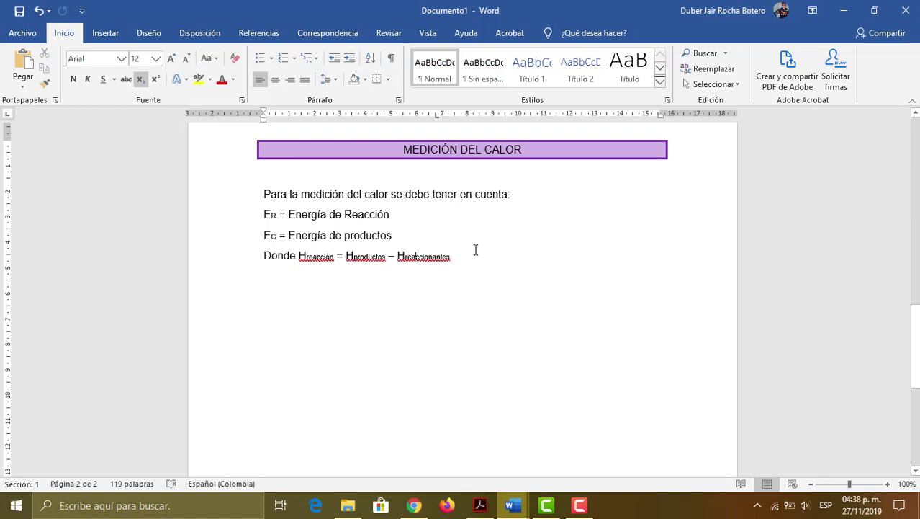
- Review the subscripted lines, then switch to the workshop PDF and read exercise 6 about the TECNOLOGIA DIGITAL text, its borders, indents and line spacing
scroll(394, 285, down, 2)
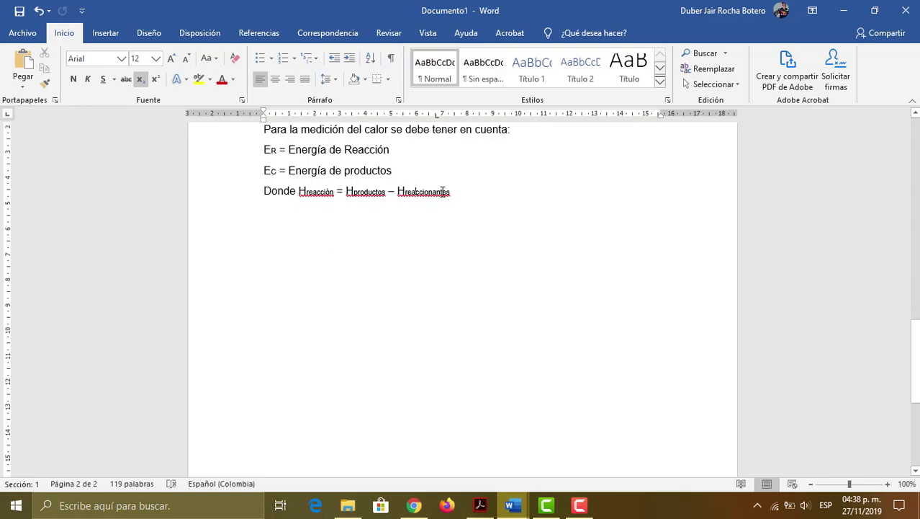
scroll(428, 234, up, 3)
scroll(414, 244, down, 1)
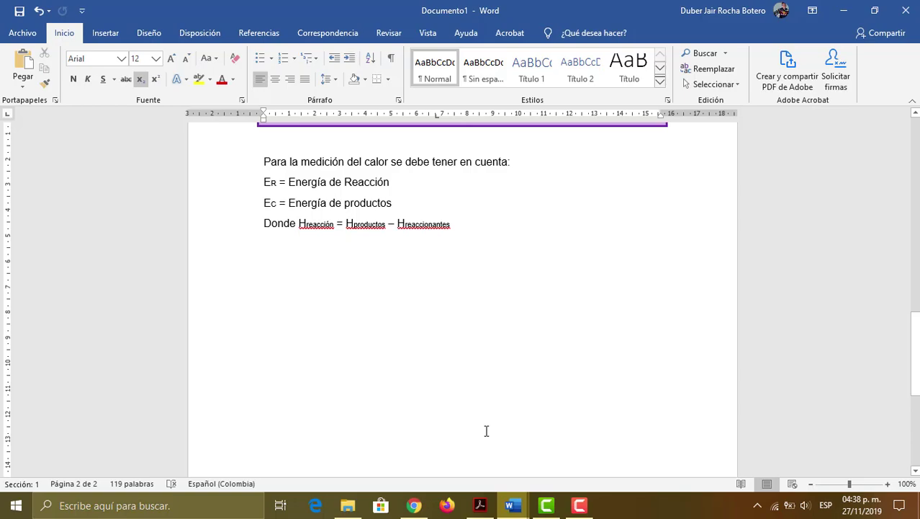
click(479, 505)
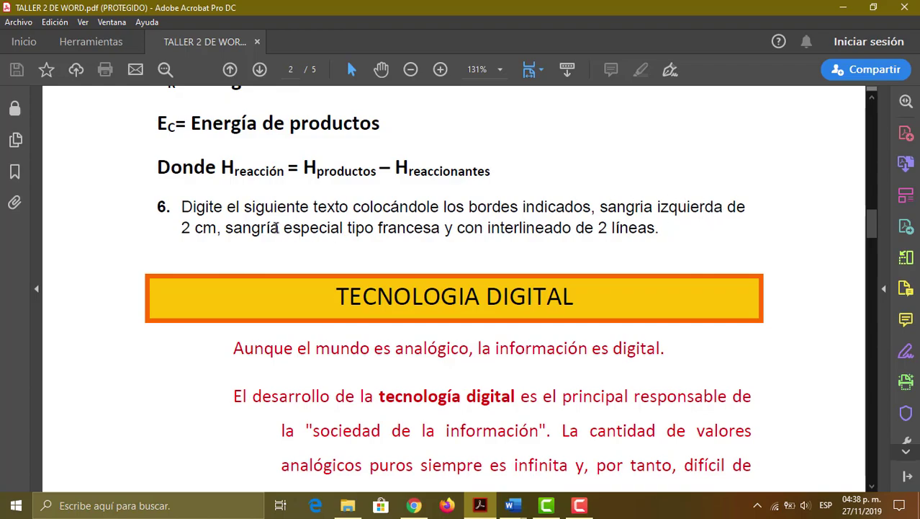
scroll(276, 228, down, 1)
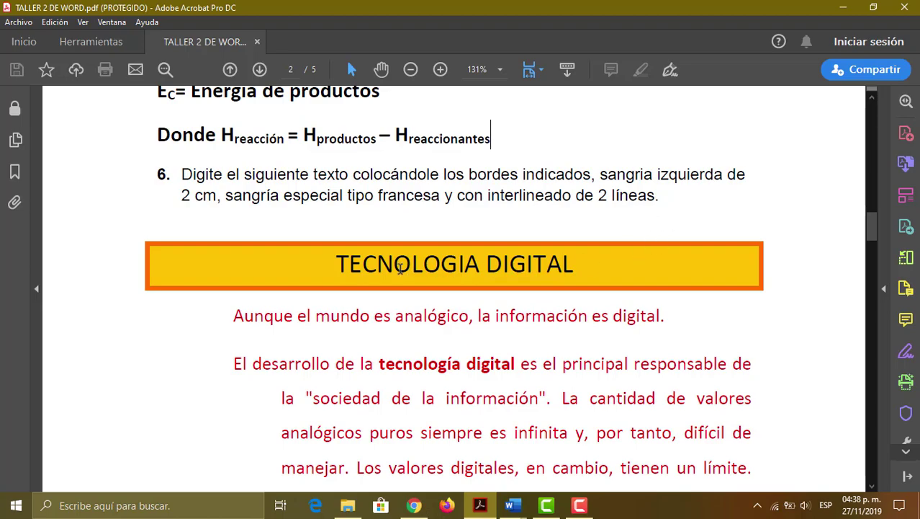
drag(336, 263, 573, 265)
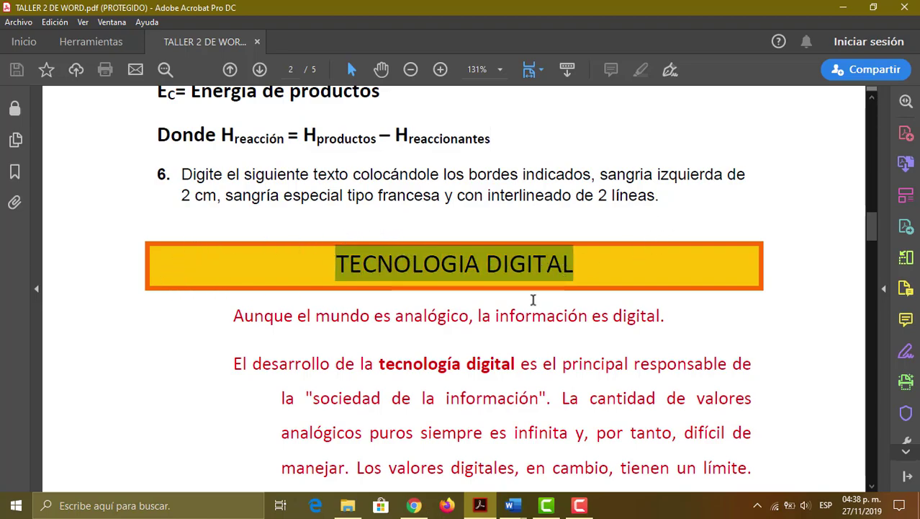
scroll(511, 284, up, 4)
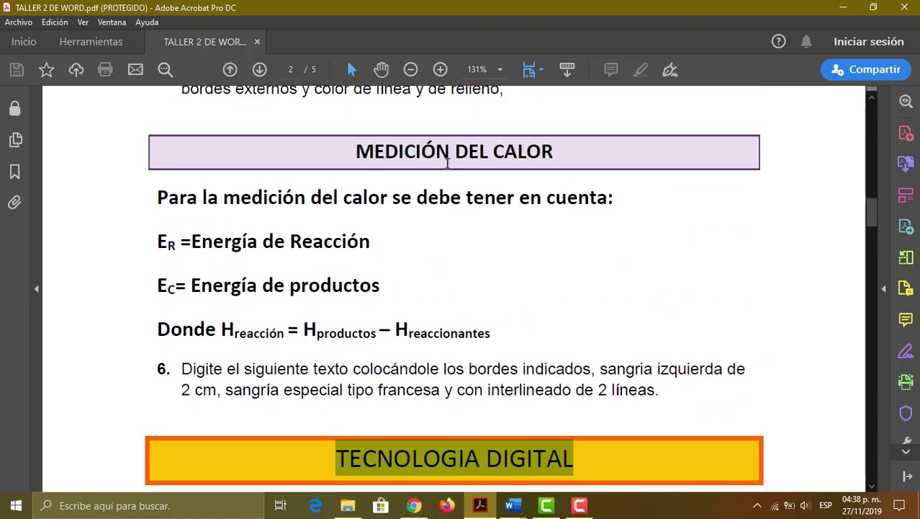
scroll(529, 289, down, 3)
scroll(389, 301, up, 5)
scroll(438, 262, down, 3)
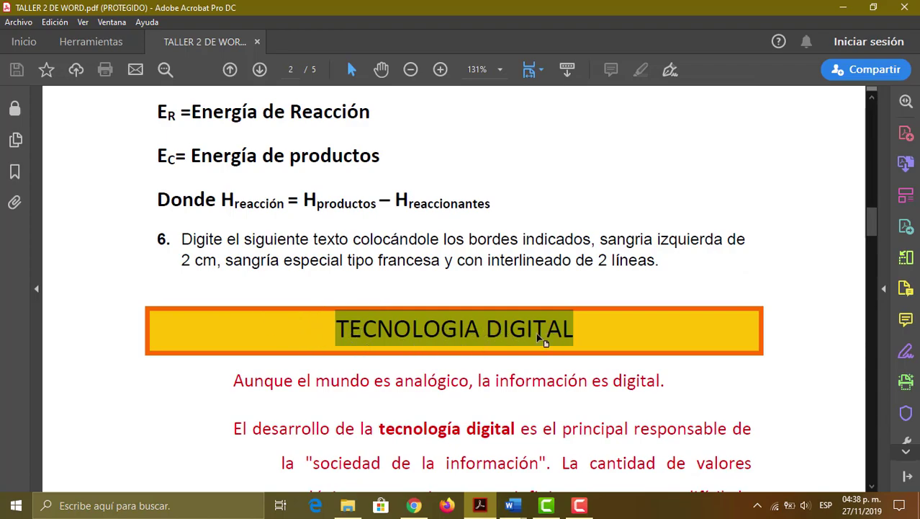
- Examine the exercise 6 instructions in the PDF for the 2 cm left indent and compare them with the TECNOLOGIA DIGITAL sample
scroll(538, 337, up, 3)
scroll(506, 243, down, 3)
scroll(446, 323, down, 1)
scroll(483, 320, down, 2)
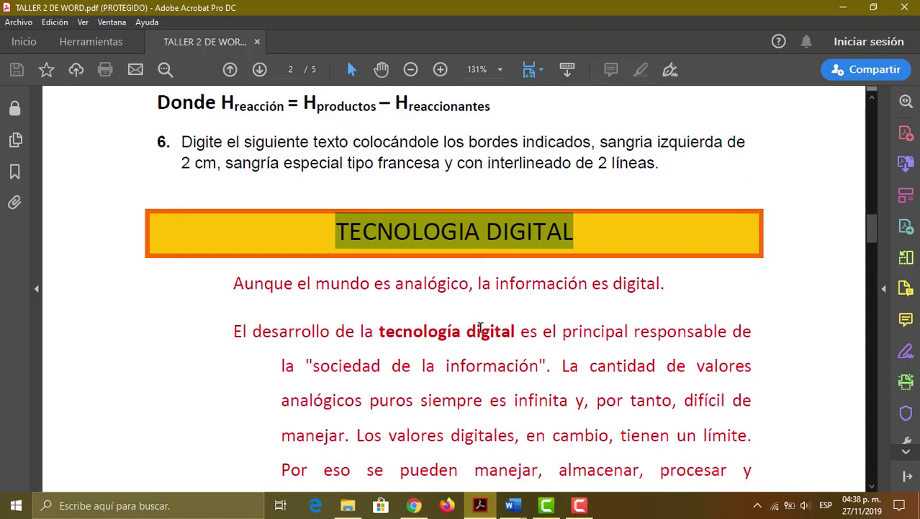
click(310, 163)
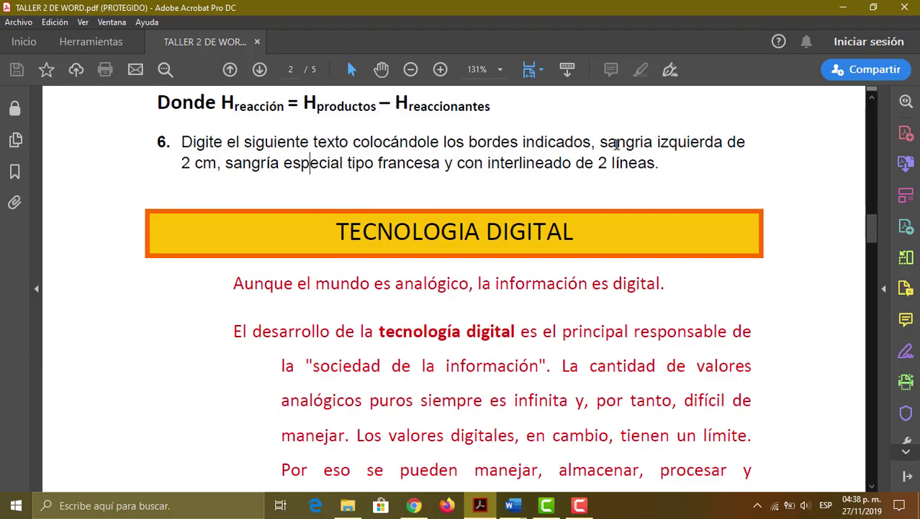
scroll(422, 273, down, 1)
scroll(420, 273, up, 1)
scroll(455, 306, down, 2)
scroll(455, 306, up, 1)
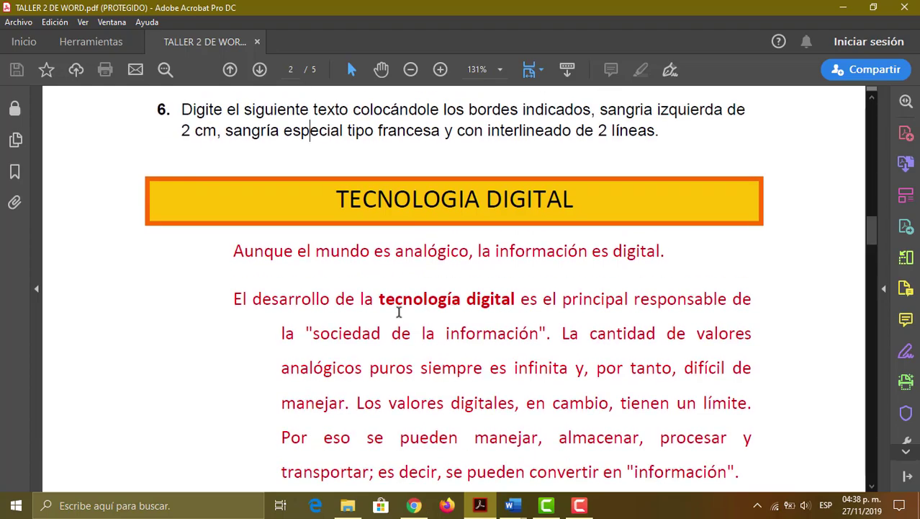
scroll(292, 312, up, 1)
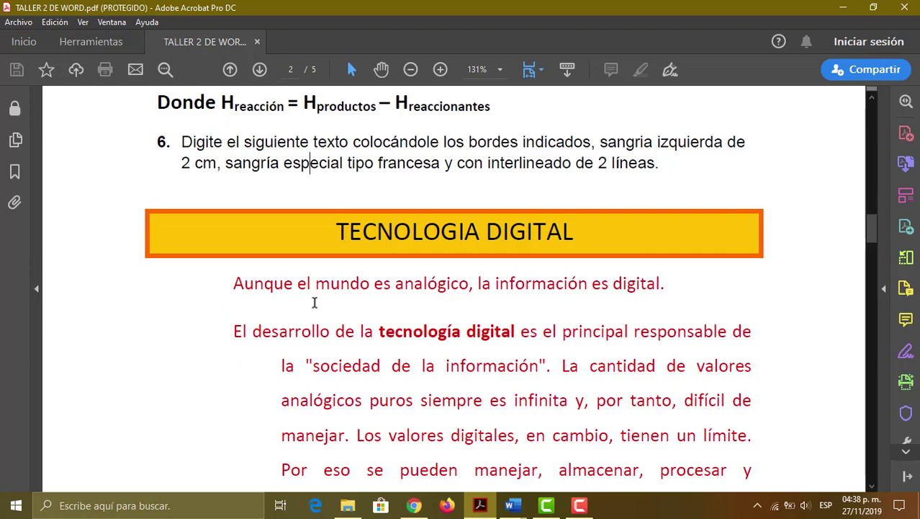
- Study in the PDF how the sangría francesa and two-line spacing are applied to the paragraph starting "El desarrollo de la tecnología digital"
drag(221, 163, 441, 164)
scroll(335, 320, down, 2)
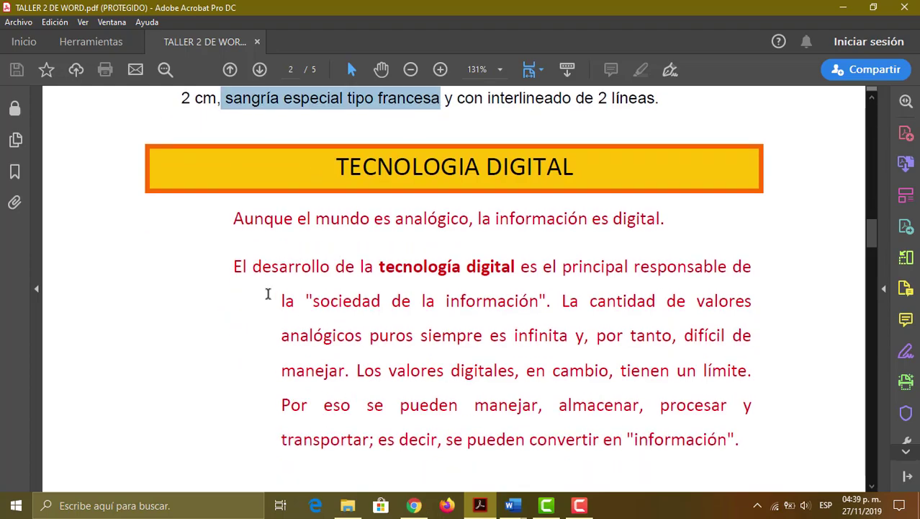
drag(283, 300, 736, 442)
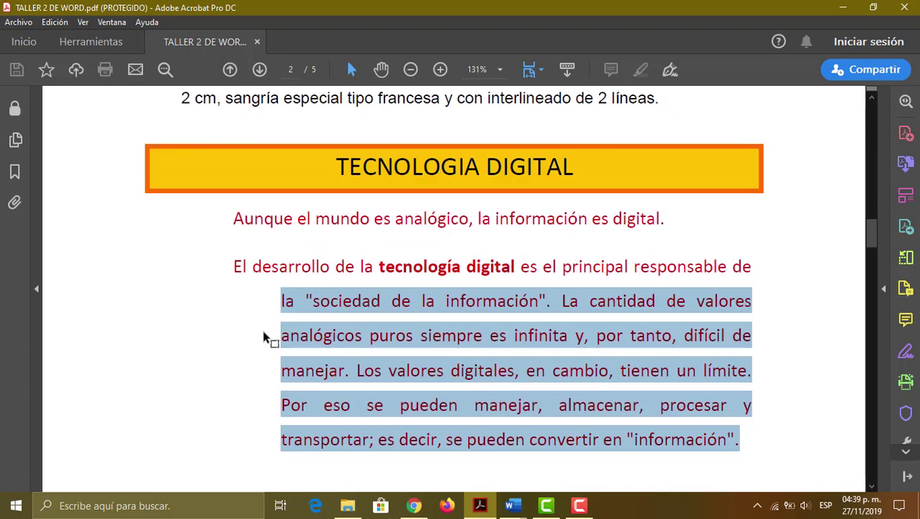
scroll(351, 344, up, 1)
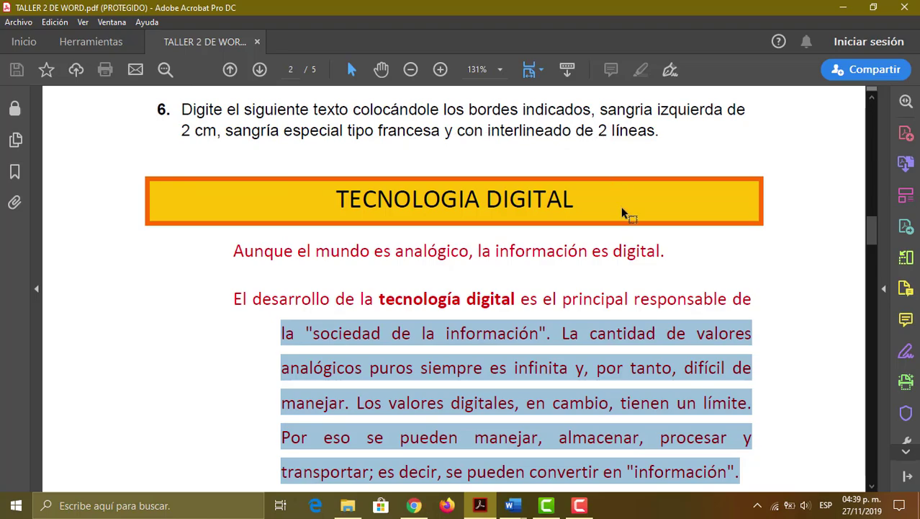
scroll(675, 211, down, 2)
click(394, 238)
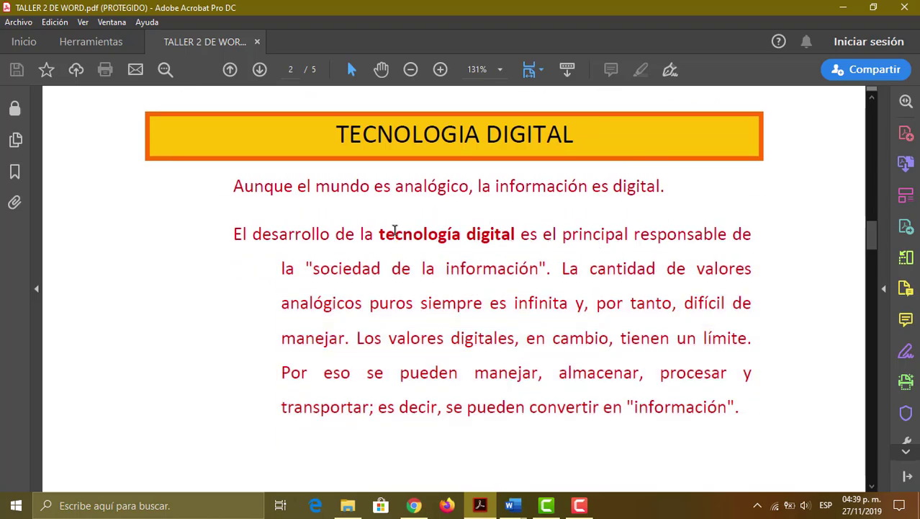
drag(227, 229, 740, 408)
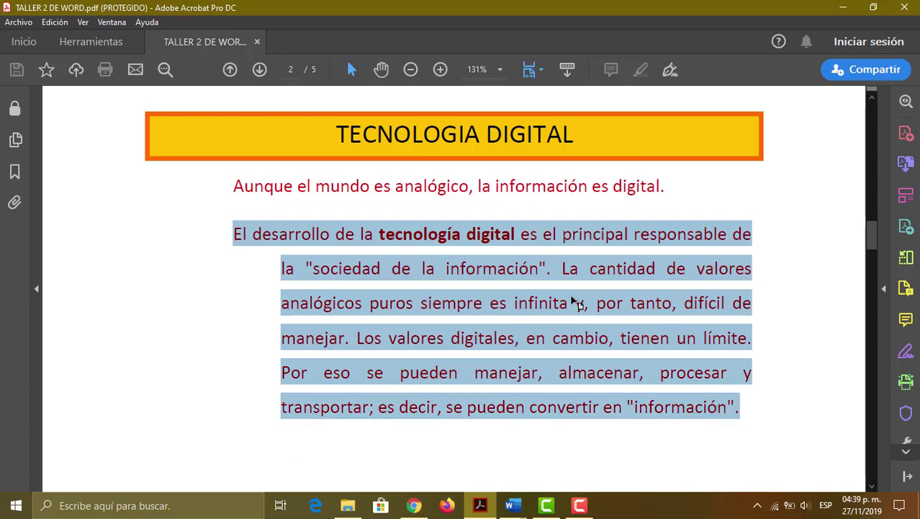
scroll(577, 301, up, 3)
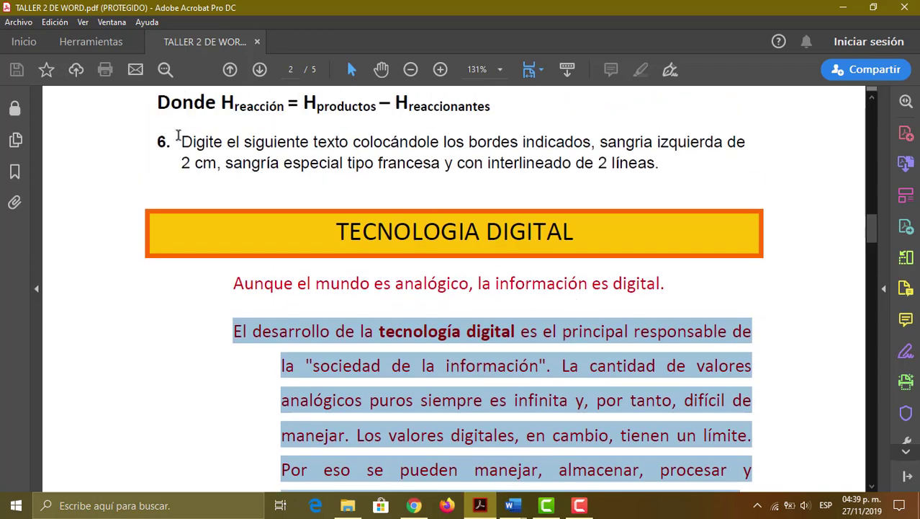
drag(180, 139, 565, 318)
click(540, 363)
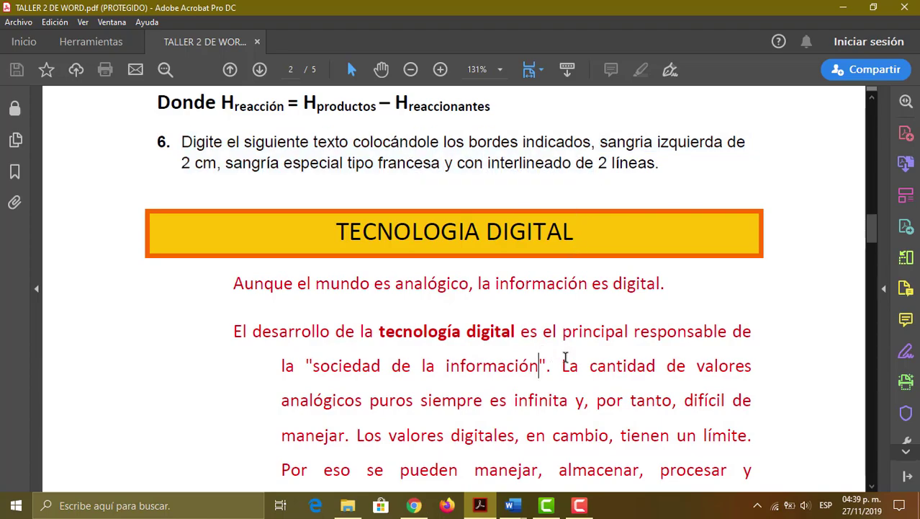
scroll(578, 363, down, 2)
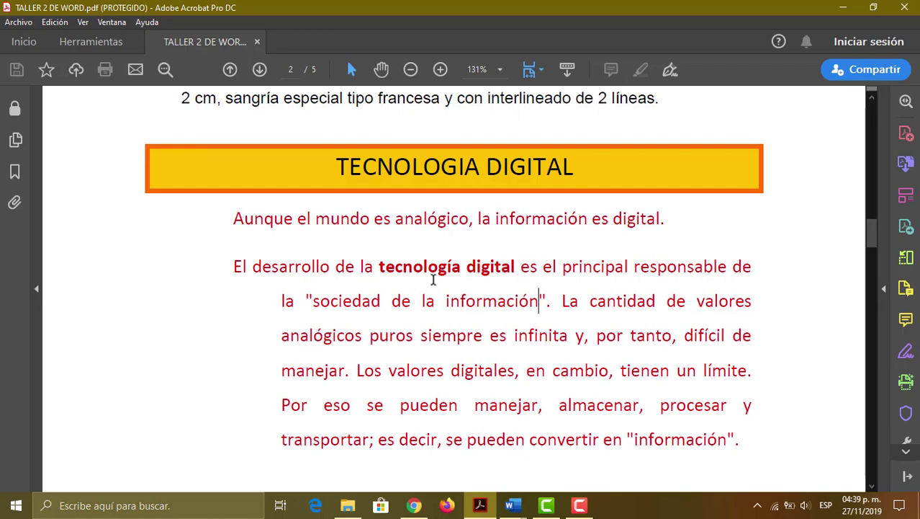
- Switch to Documento1 in Word and set a dark orange Cuadro border, 4 ½ pto wide, for the TECNOLOGÍA DIGITAL heading paragraph
key(alt+Tab)
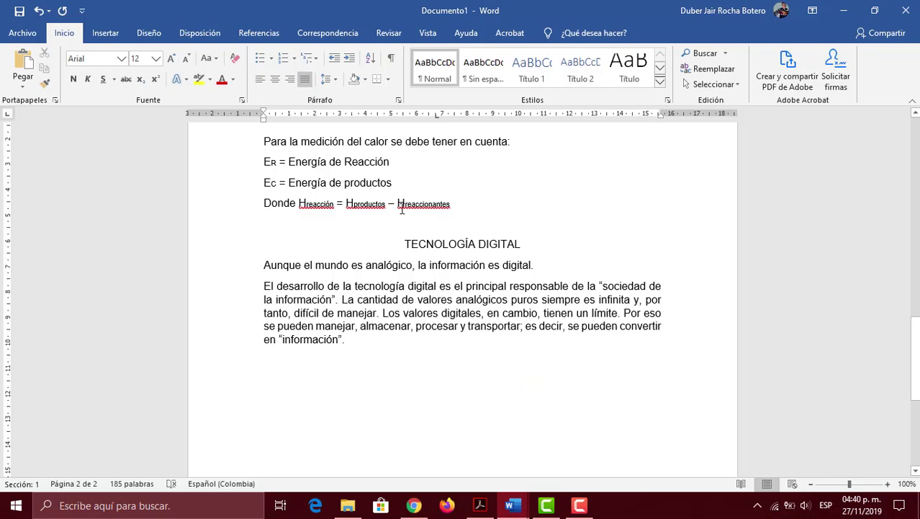
click(246, 245)
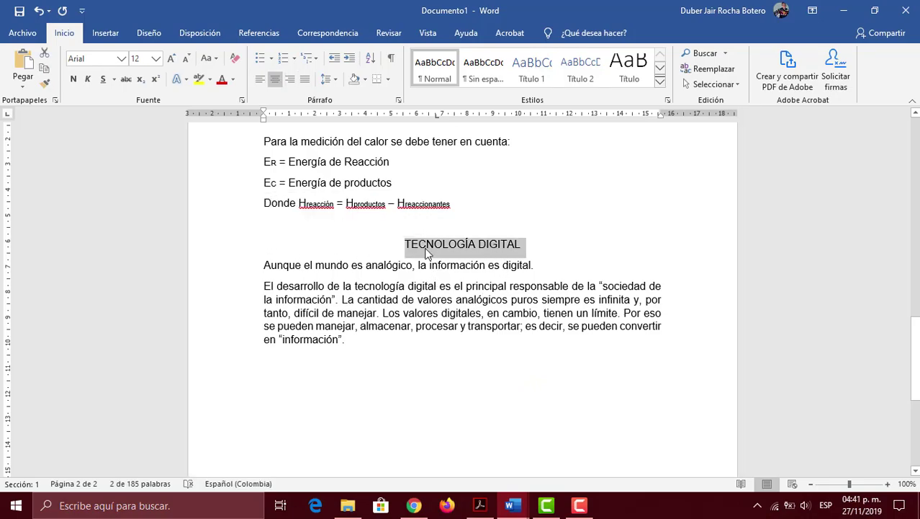
click(389, 81)
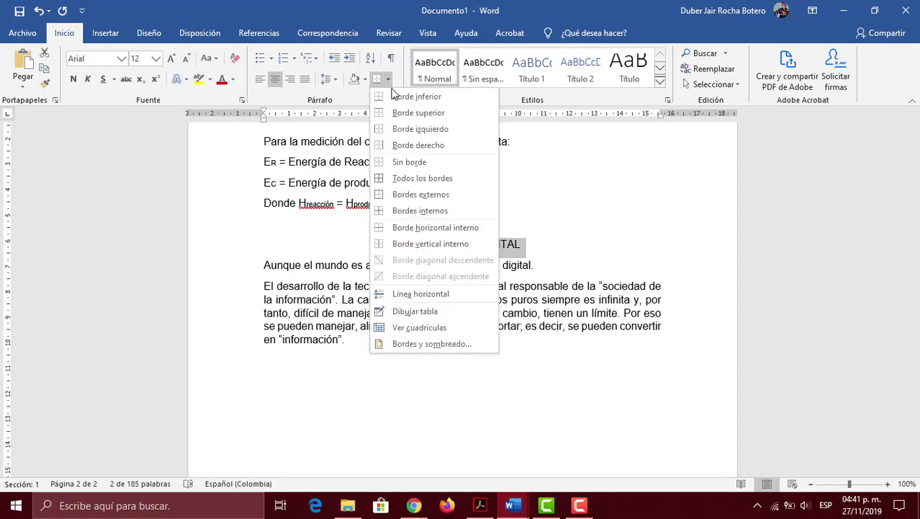
click(417, 344)
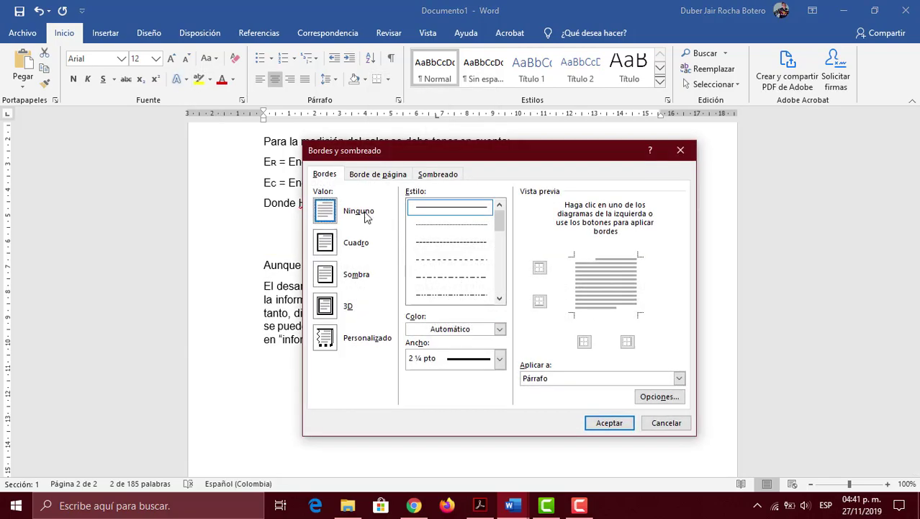
click(339, 244)
click(472, 329)
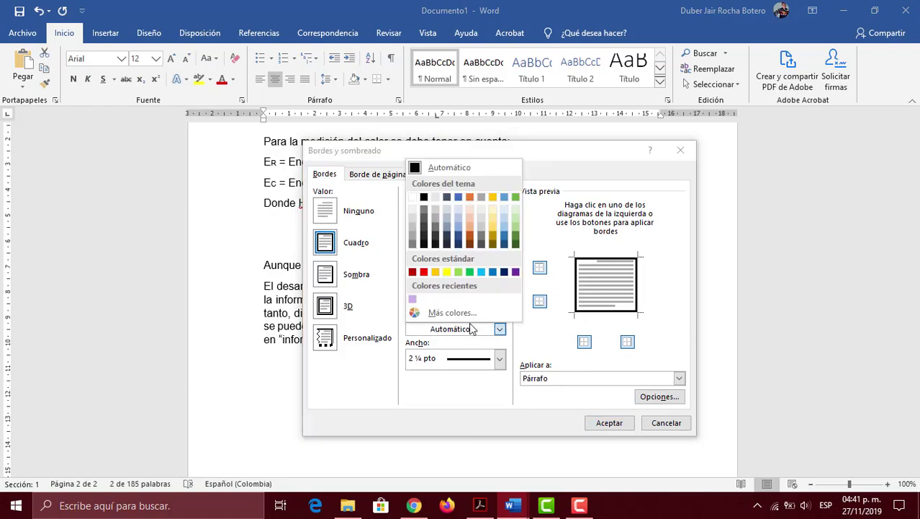
click(472, 238)
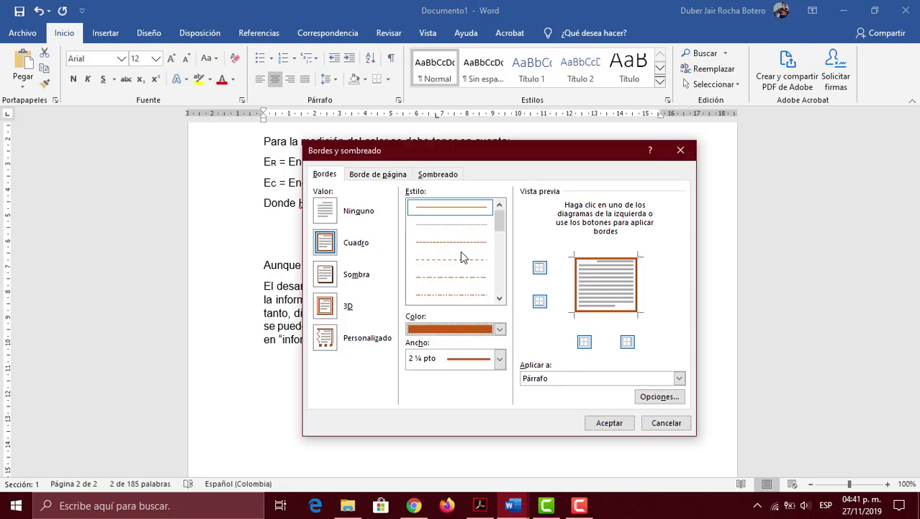
click(453, 357)
click(462, 320)
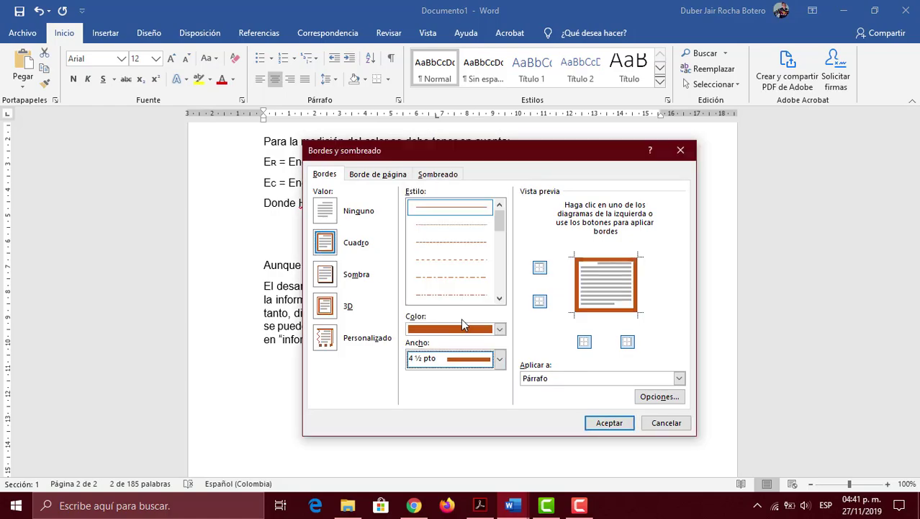
- Add a yellow shading fill to the TECNOLOGÍA DIGITAL heading and apply the border and shading settings
click(438, 174)
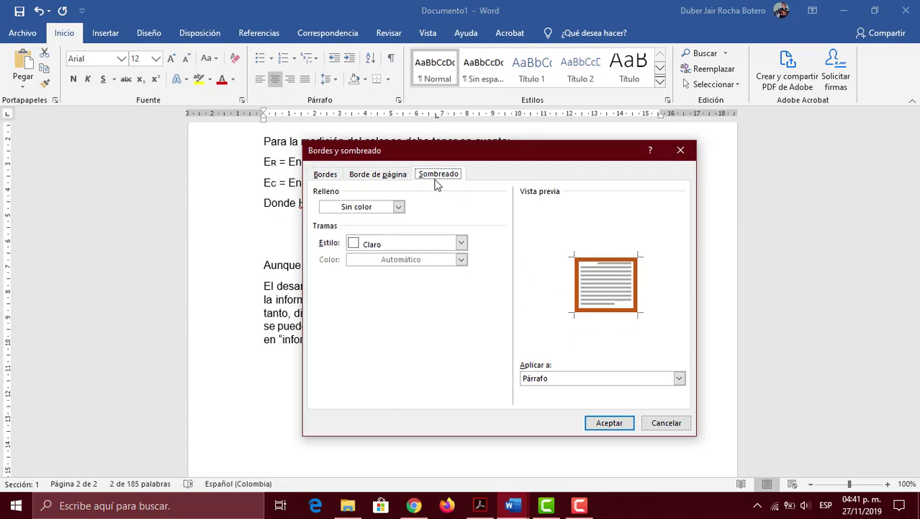
click(398, 208)
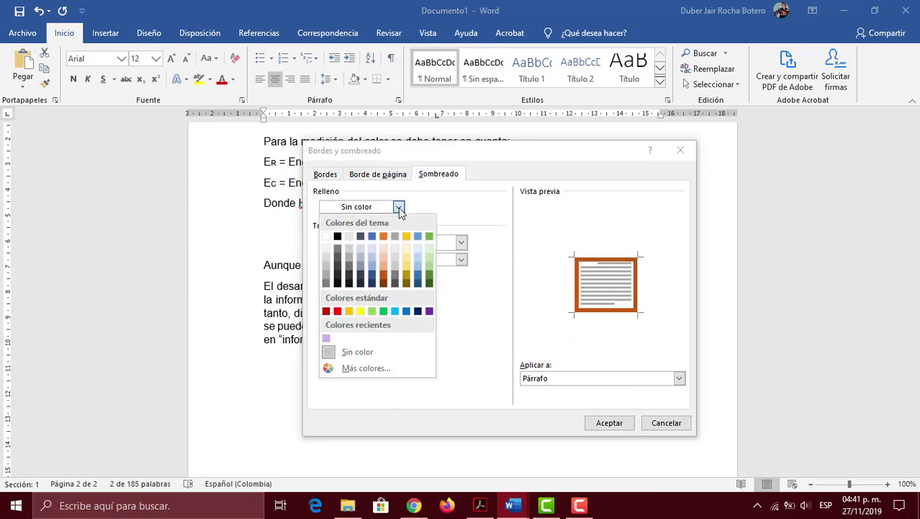
click(360, 310)
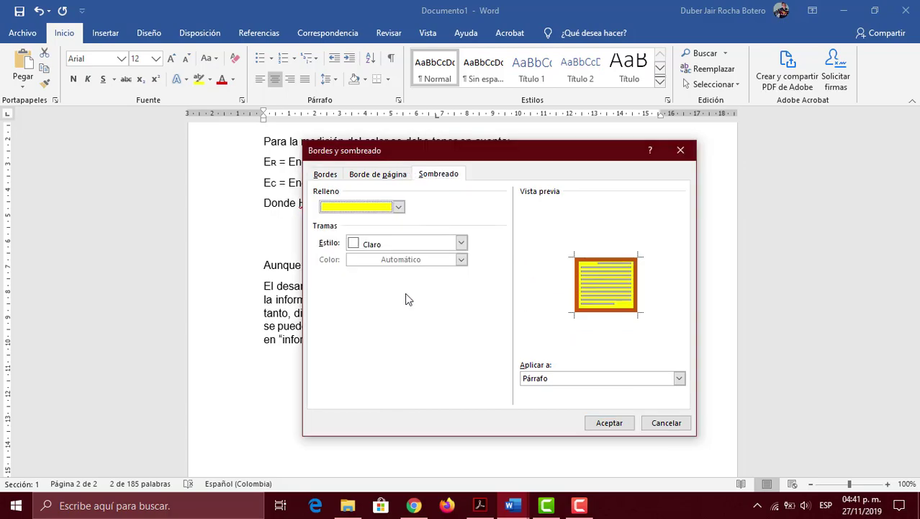
click(609, 425)
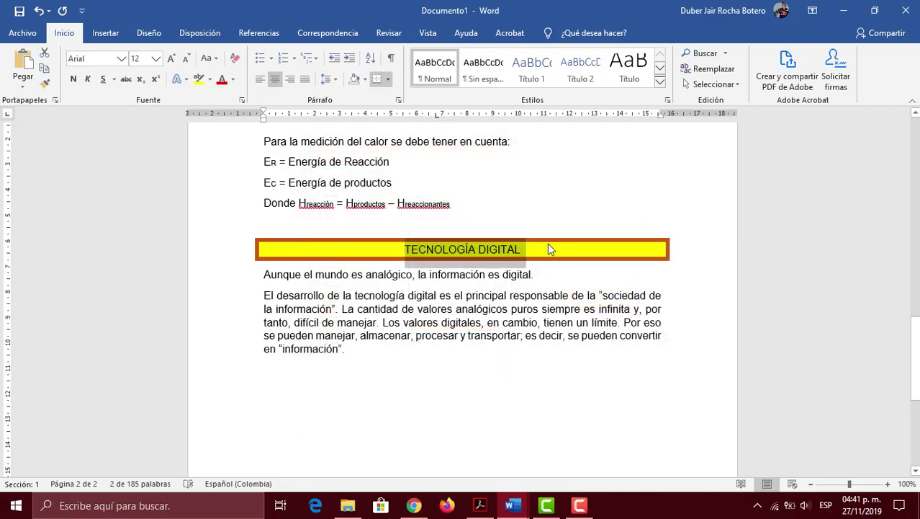
- For the two paragraphs below the TECNOLOGÍA DIGITAL heading, set a left indent of 2 cm and a Sangría francesa of 5 cm
click(451, 274)
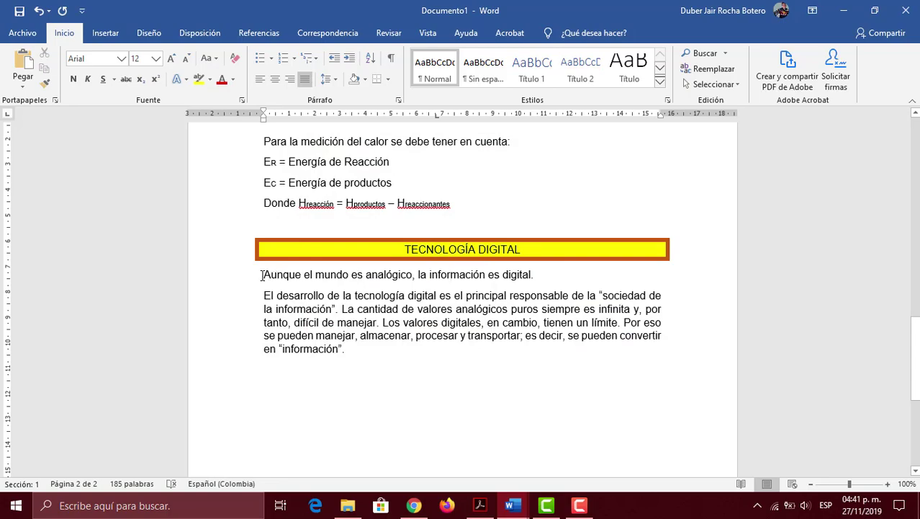
drag(262, 274, 340, 295)
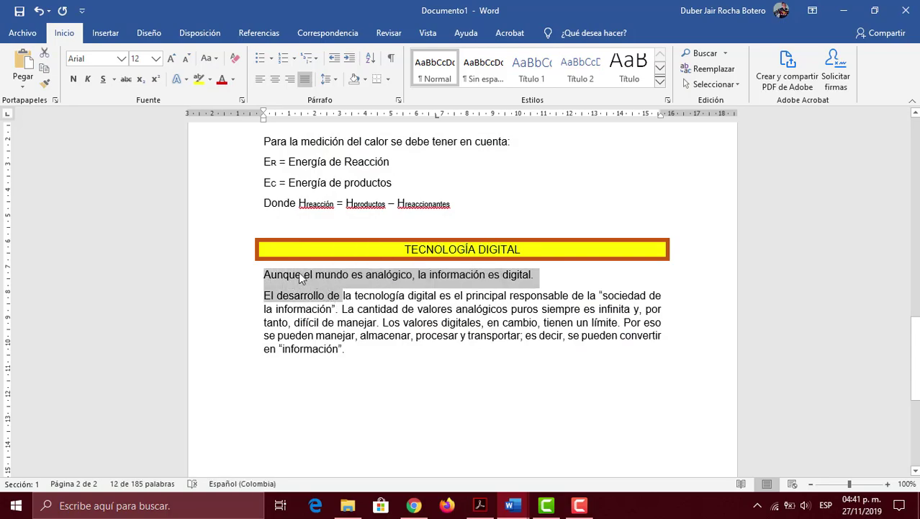
click(301, 276)
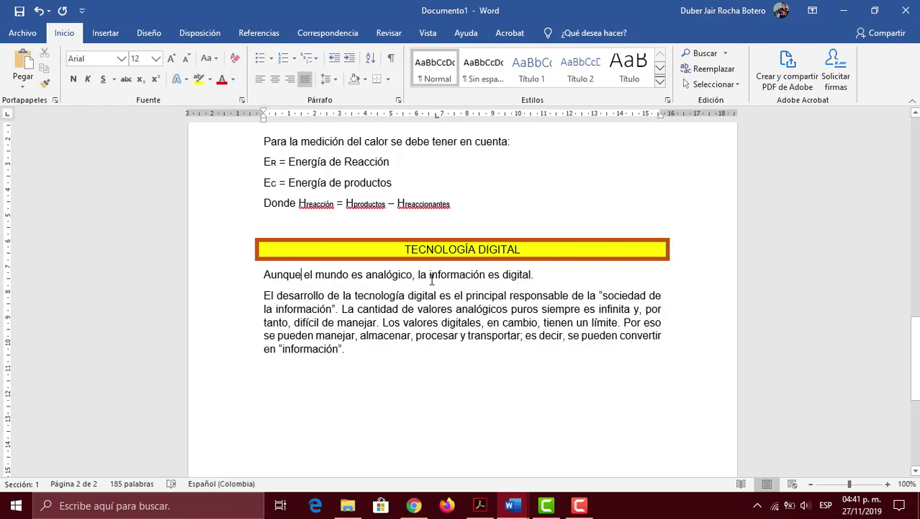
drag(262, 274, 474, 360)
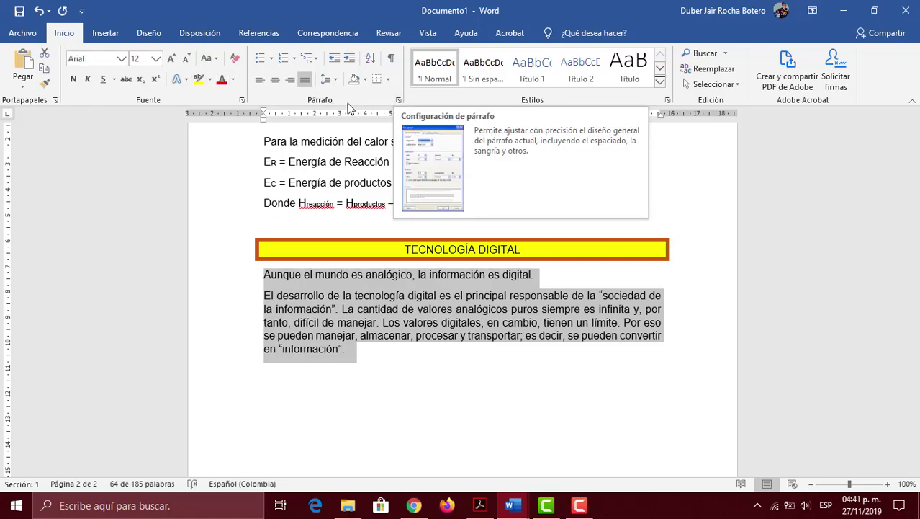
click(398, 101)
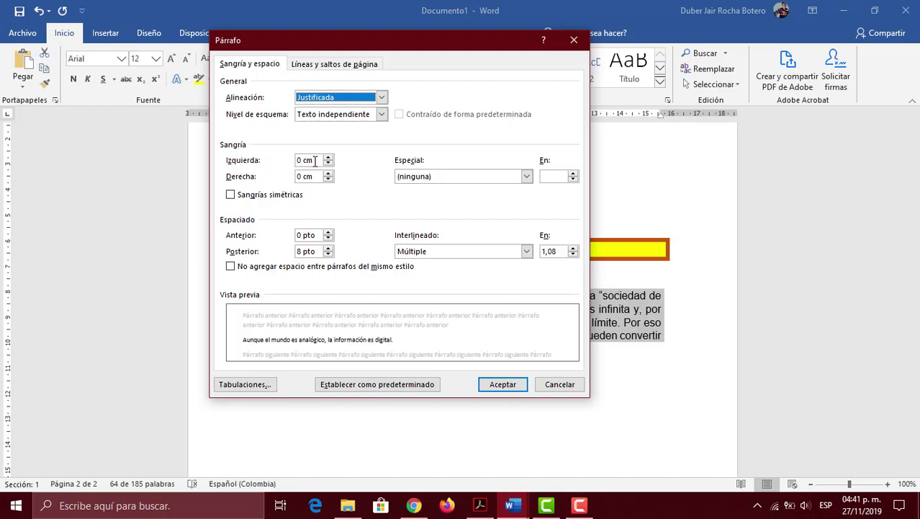
drag(315, 161, 292, 161)
text(2)
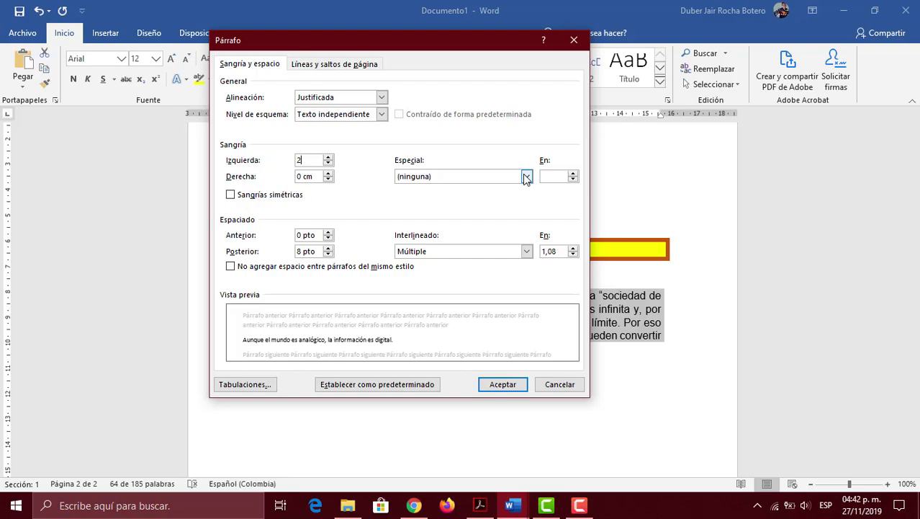
click(527, 177)
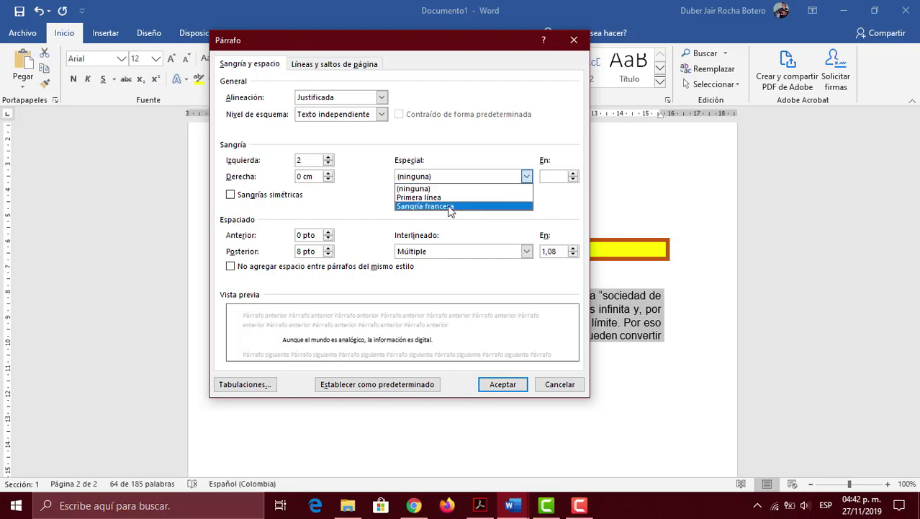
click(449, 207)
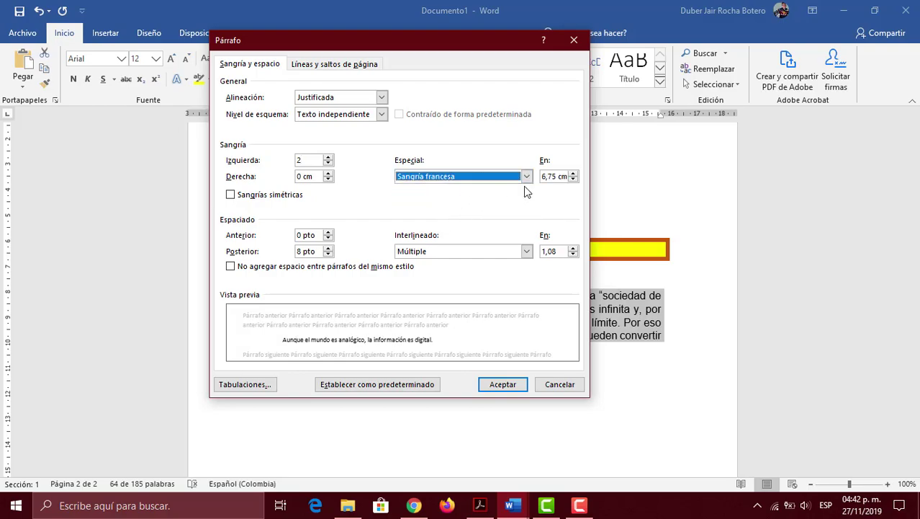
click(553, 176)
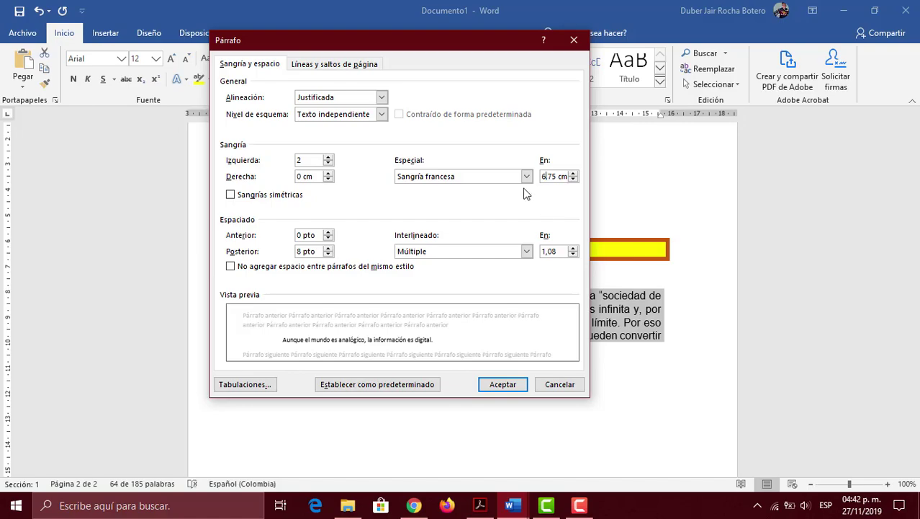
click(573, 179)
text(5)
- Set the line spacing of the two selected paragraphs to Doble and apply the paragraph settings
click(479, 257)
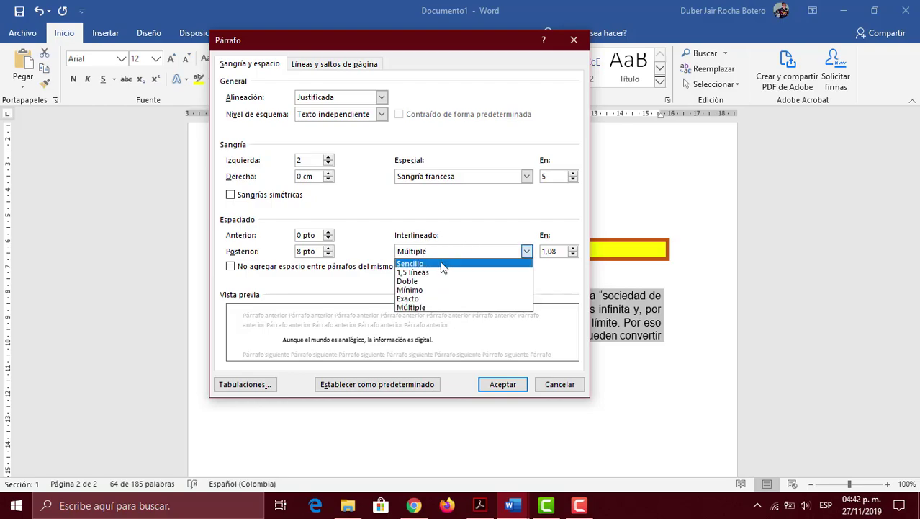
click(426, 280)
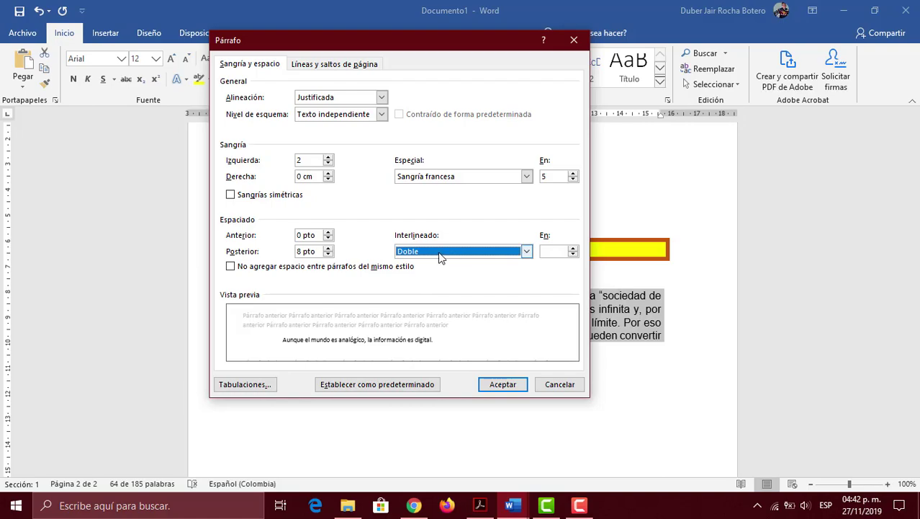
click(505, 385)
scroll(544, 332, down, 3)
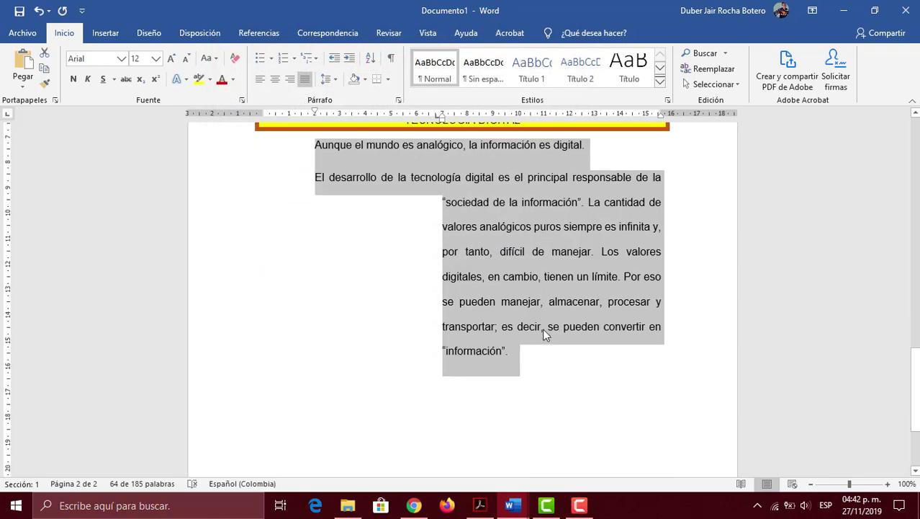
- Reduce the Sangría francesa of the two selected paragraphs to 2 cm and apply the paragraph settings
scroll(543, 327, up, 1)
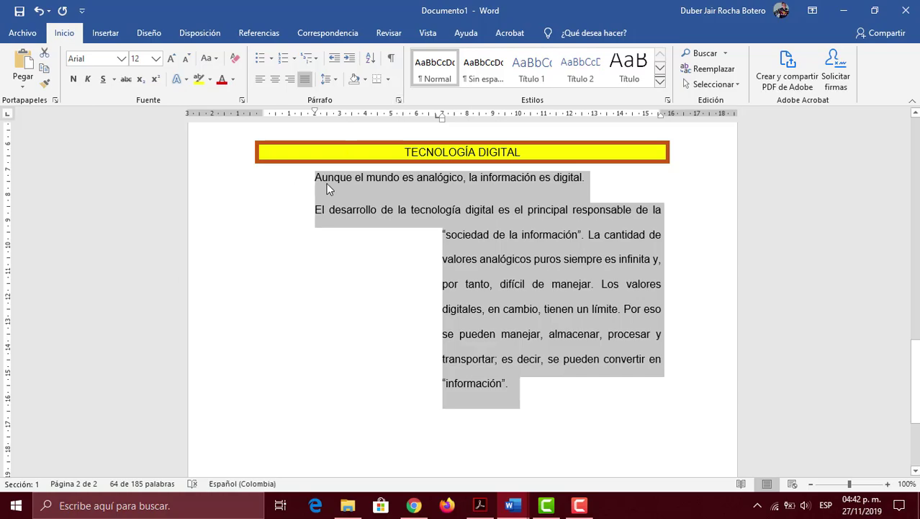
click(398, 100)
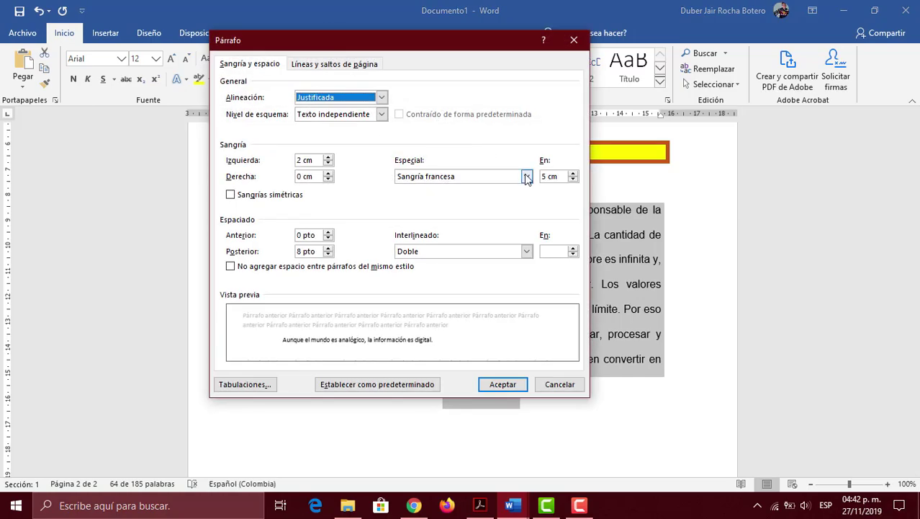
drag(560, 176, 542, 176)
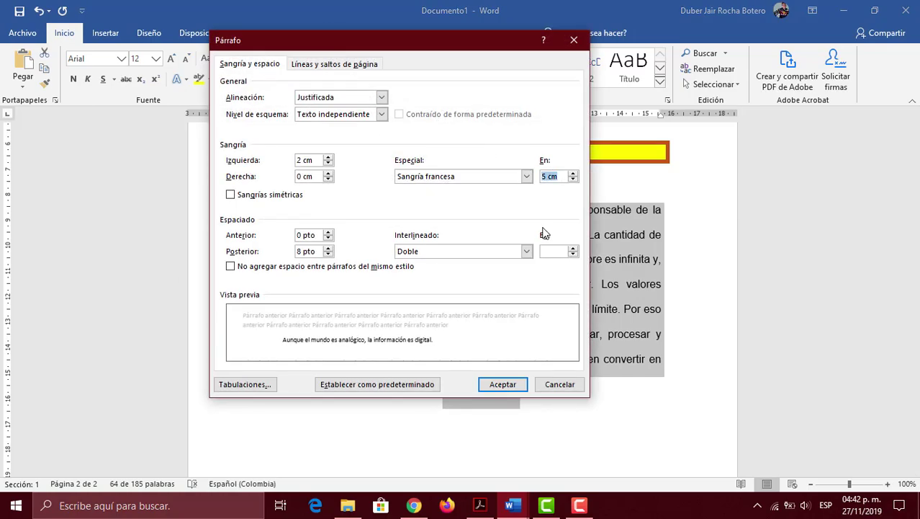
text(2)
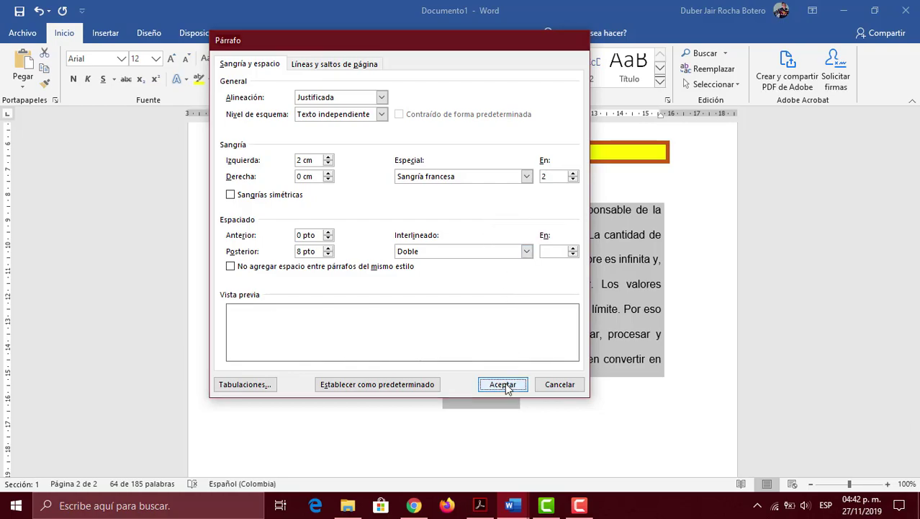
click(505, 384)
scroll(467, 281, up, 2)
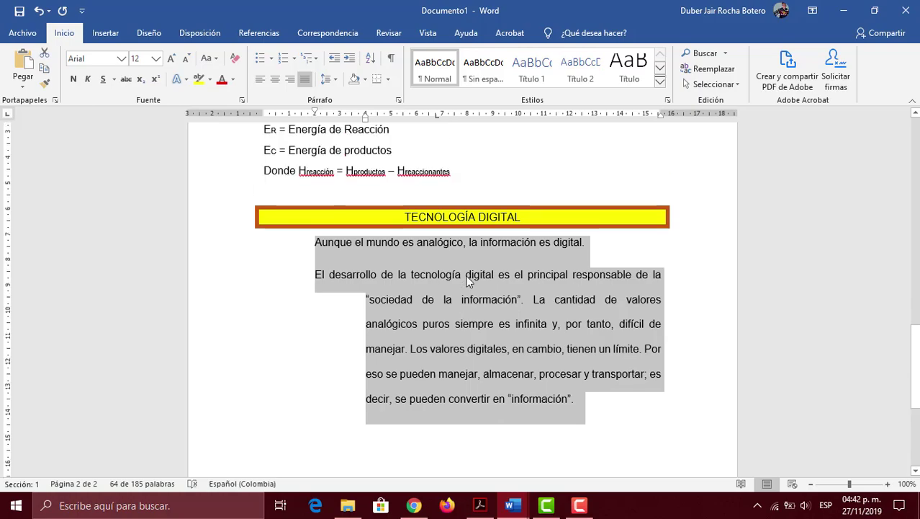
scroll(467, 281, down, 1)
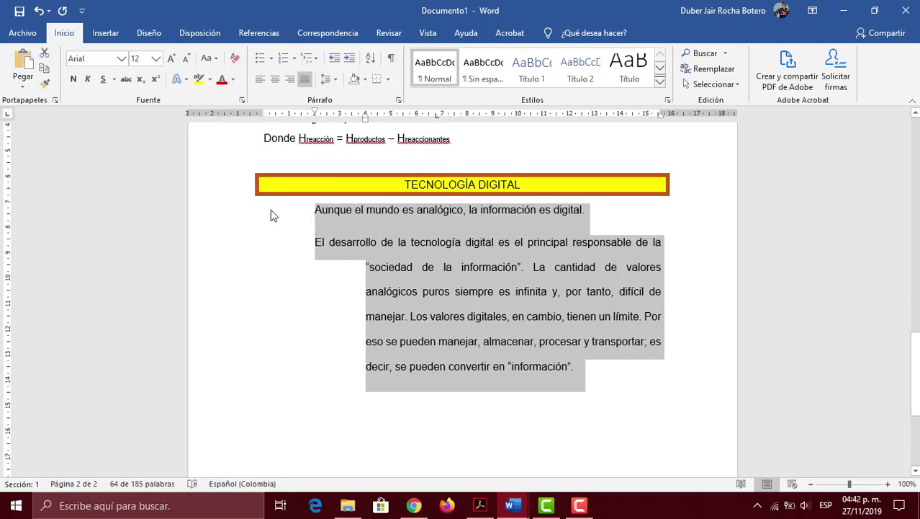
scroll(268, 155, up, 1)
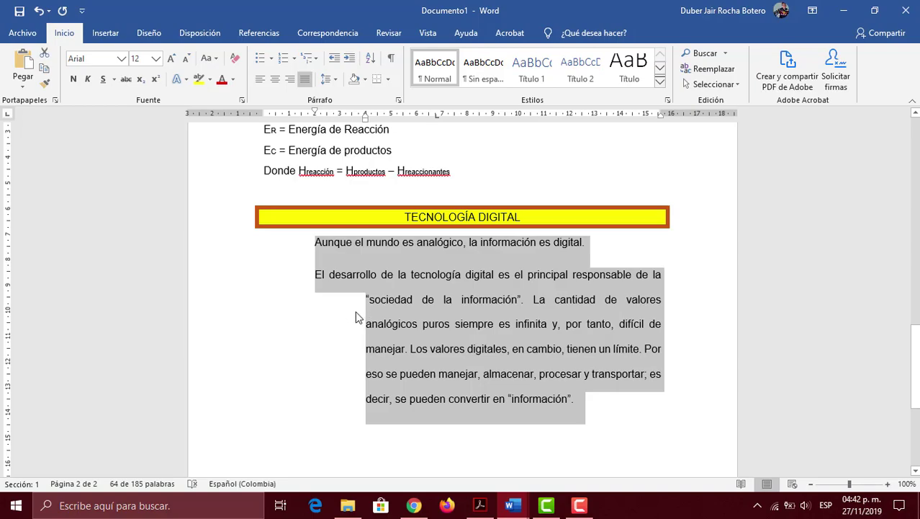
scroll(483, 327, down, 2)
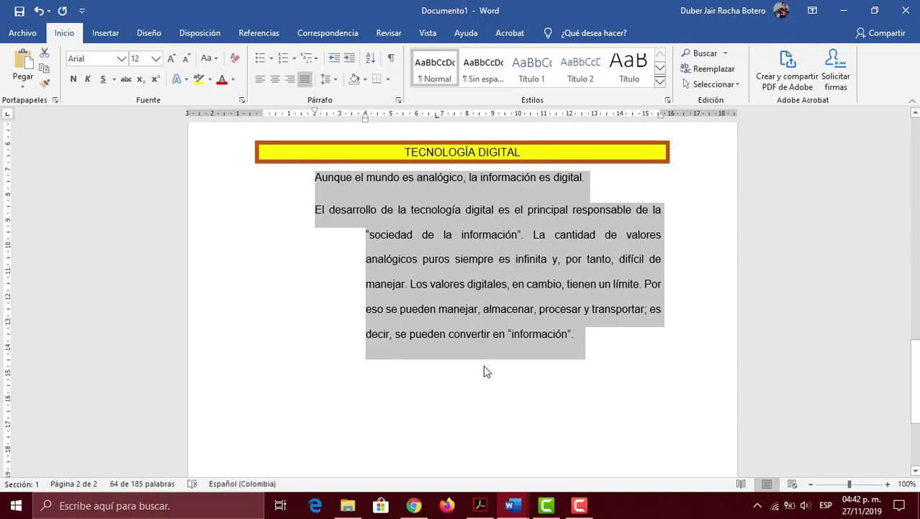
- Color the two selected paragraphs red, check them against the PDF in Acrobat, and bold "tecnología digital" in the second paragraph in Word
click(222, 80)
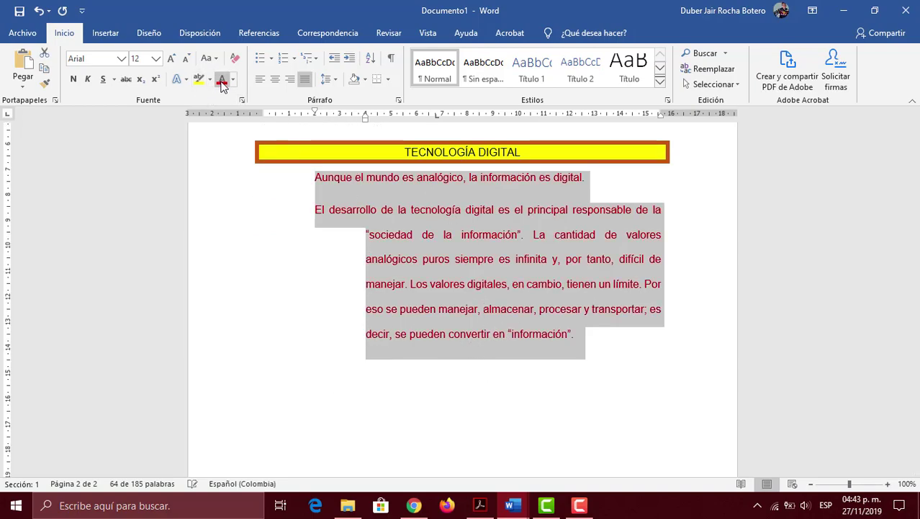
click(382, 360)
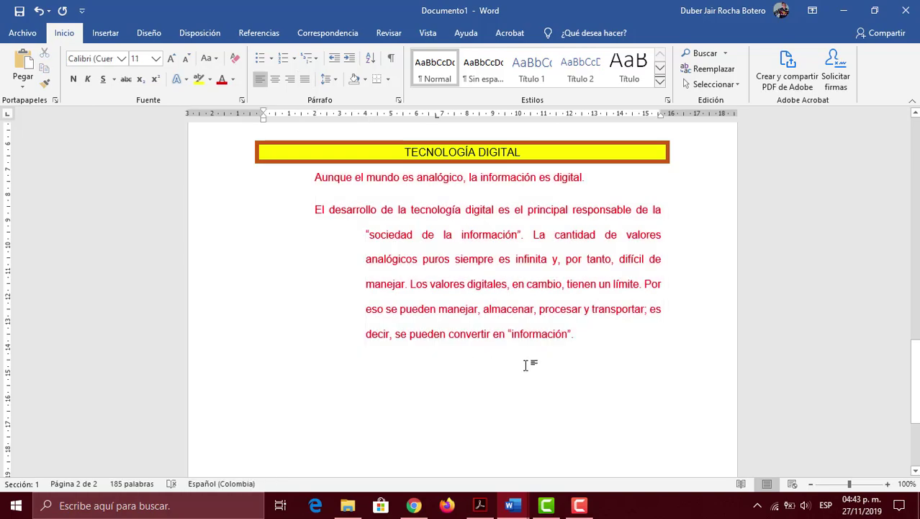
click(481, 504)
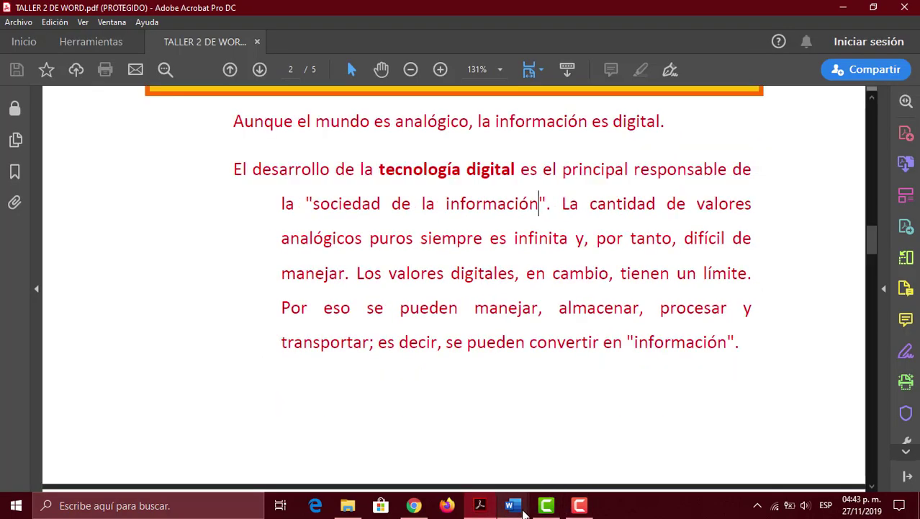
mouse_move(513, 504)
click(443, 441)
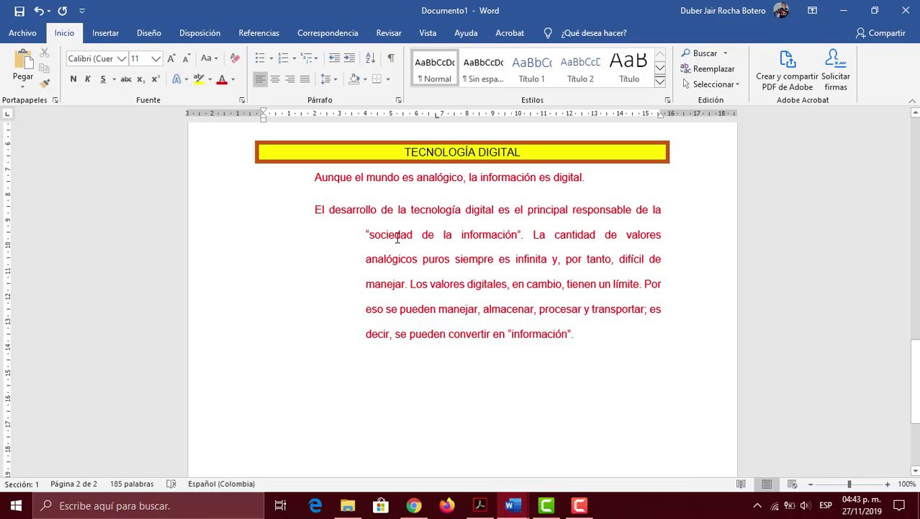
drag(410, 210, 495, 214)
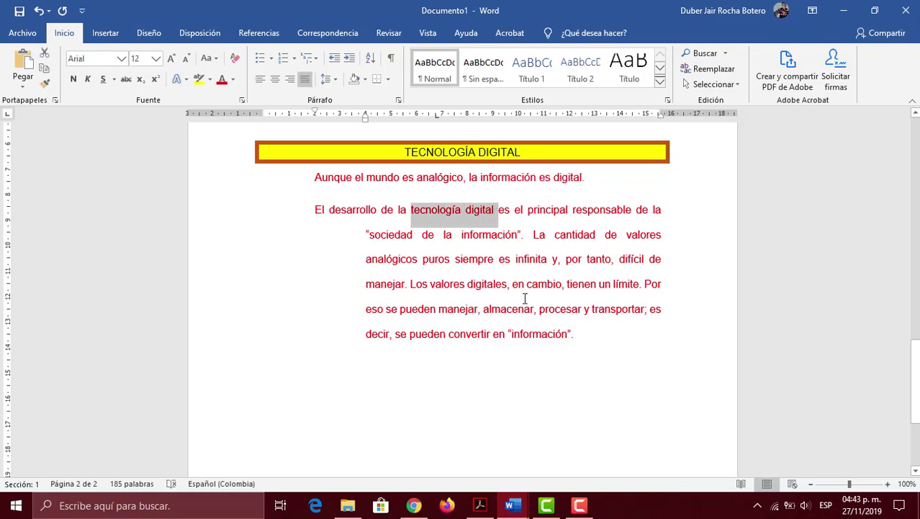
key(ctrl+n)
scroll(509, 291, down, 2)
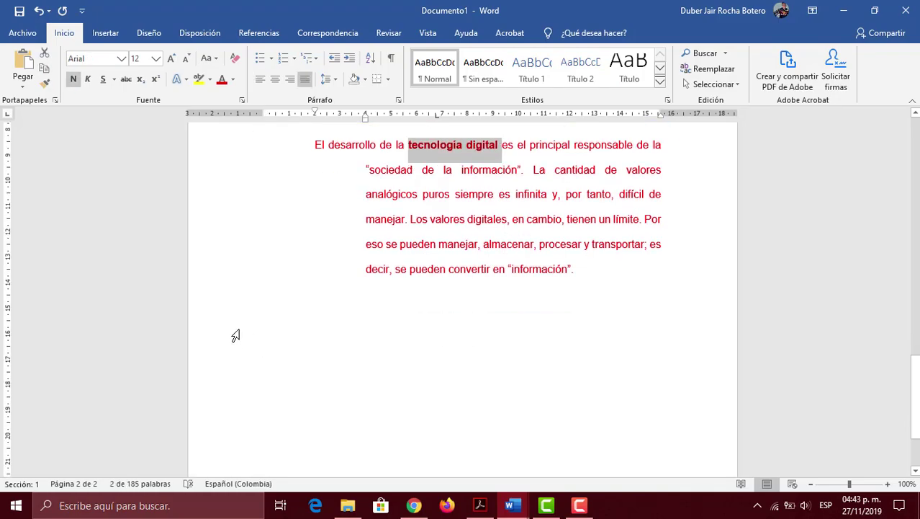
- Check exercise 7 in the Acrobat PDF and the solved Word document, and insert a footnote at the end of the last paragraph in Documento1
key(alt+Tab)
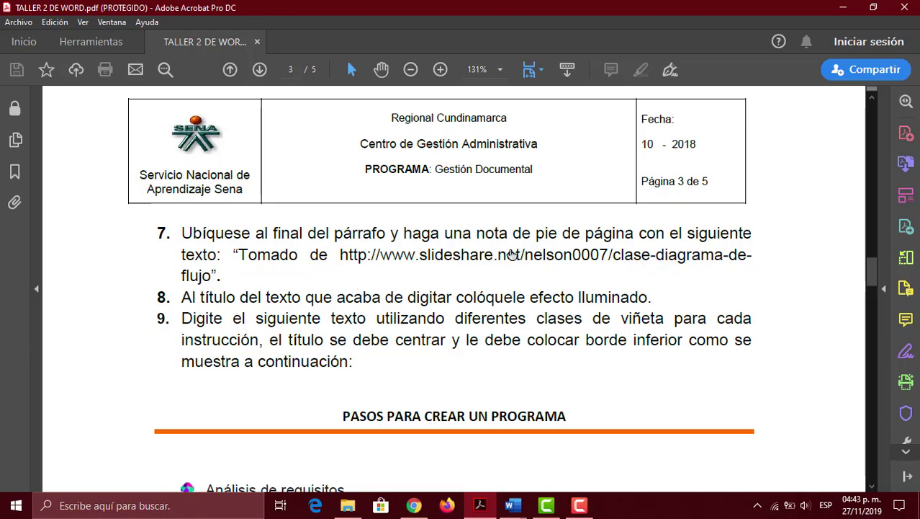
mouse_move(513, 502)
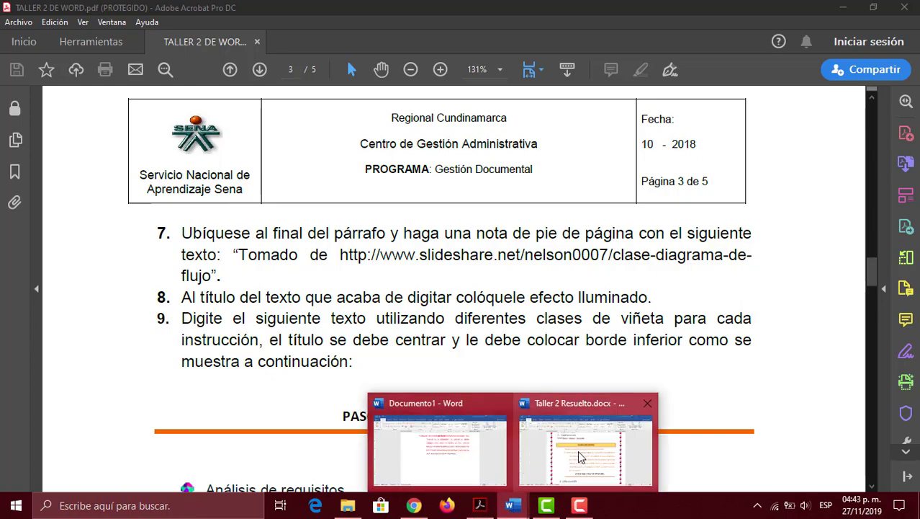
click(580, 453)
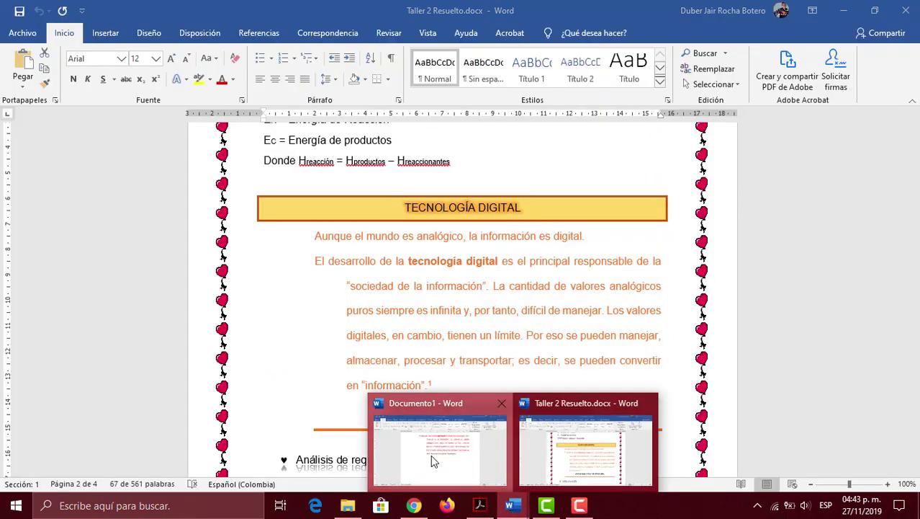
click(434, 457)
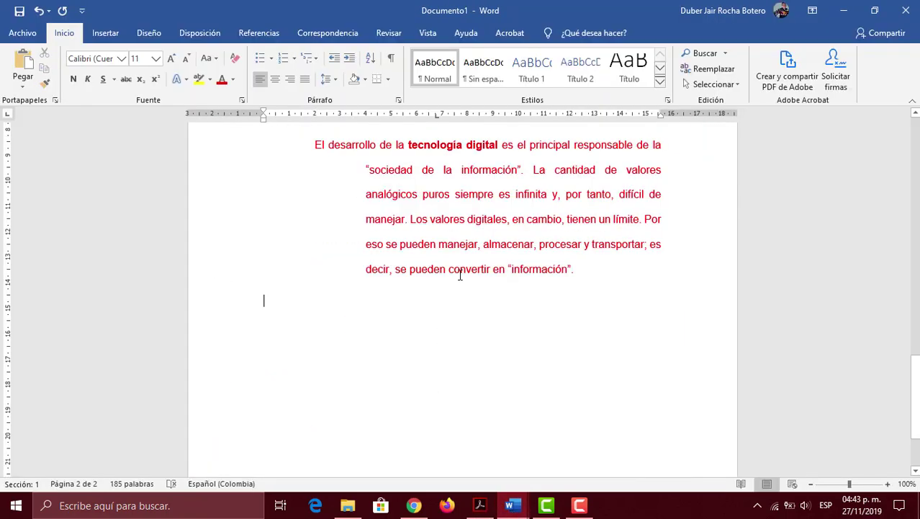
click(577, 269)
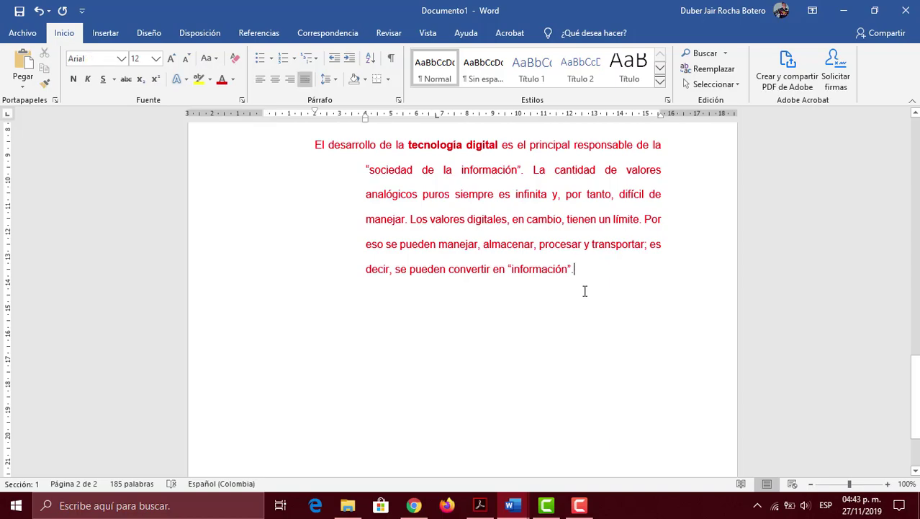
click(255, 36)
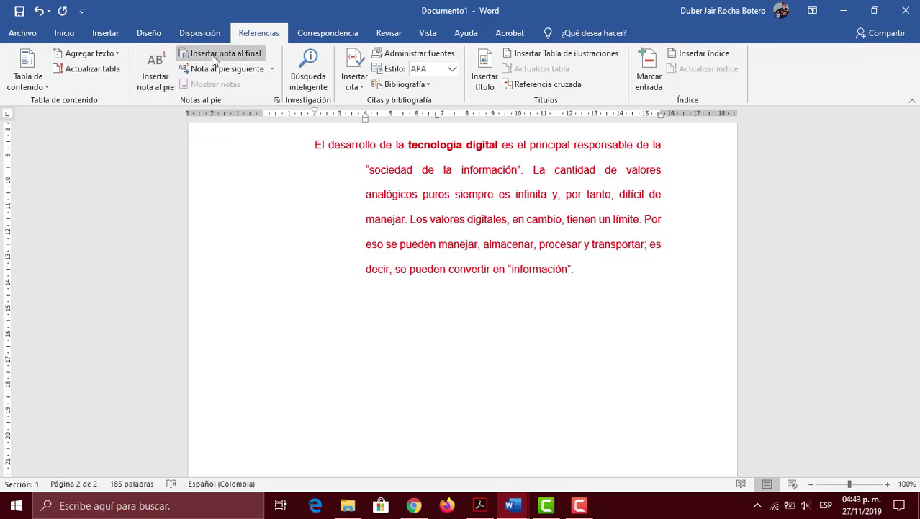
click(151, 68)
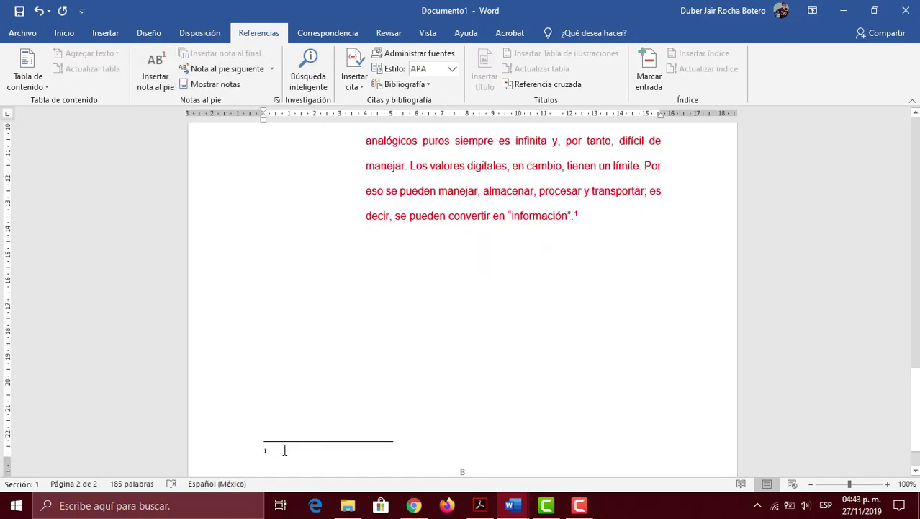
key(Caps_Lock)
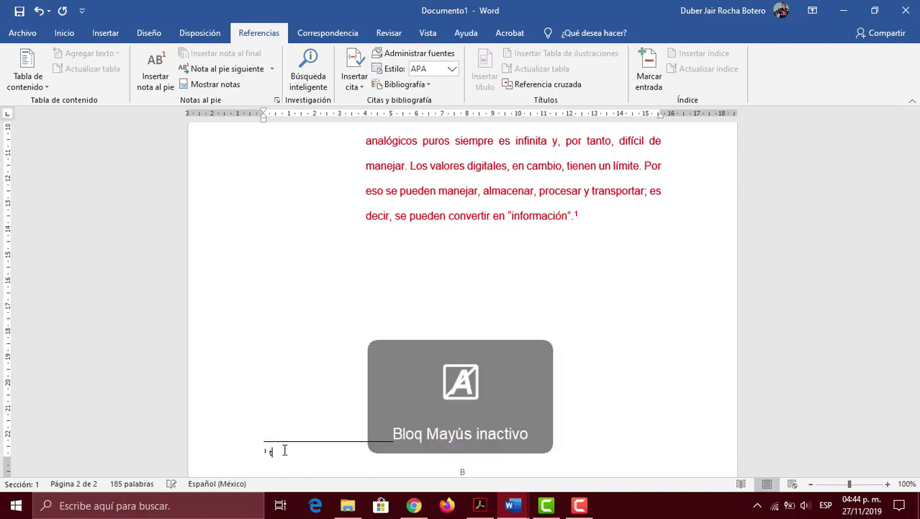
key(BackSpace)
key(BackSpace)
text(T)
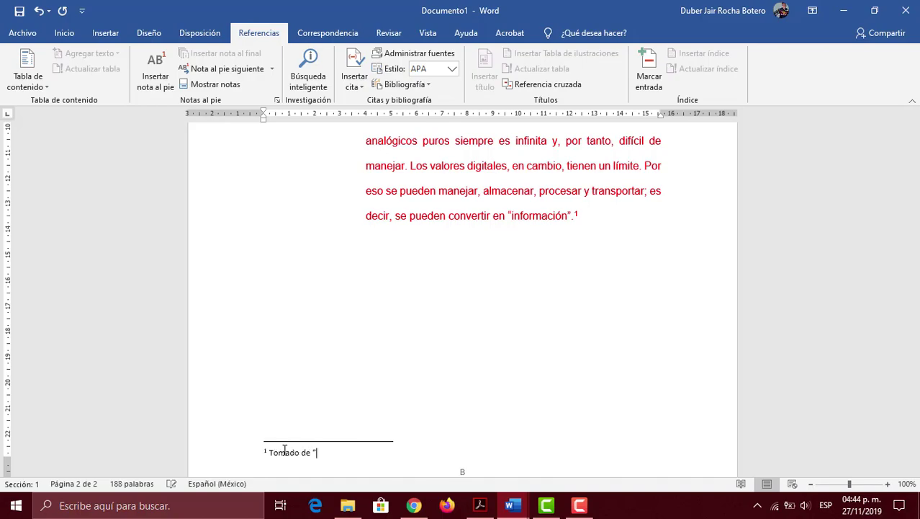
text(omado de “)
text(http://www.slideshare.net/nelson0007/clase-diagrama-de-flujo")
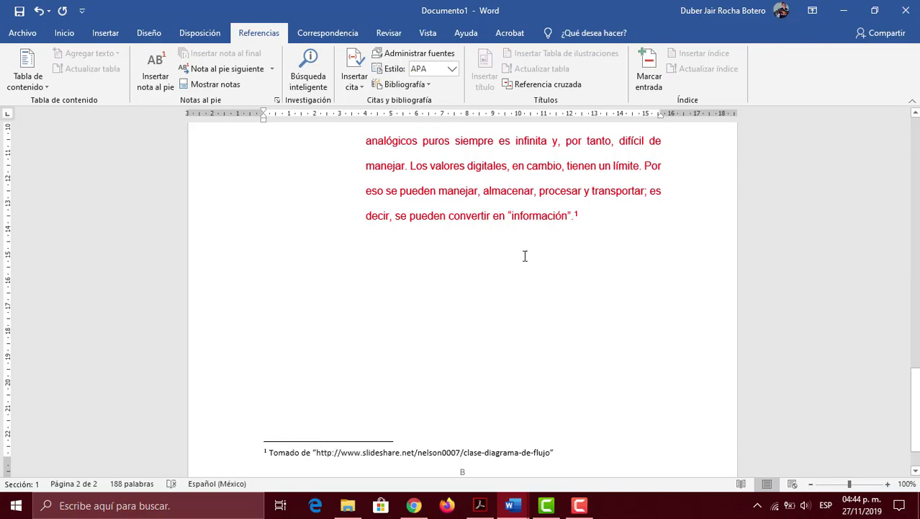
scroll(509, 360, up, 4)
scroll(444, 298, down, 2)
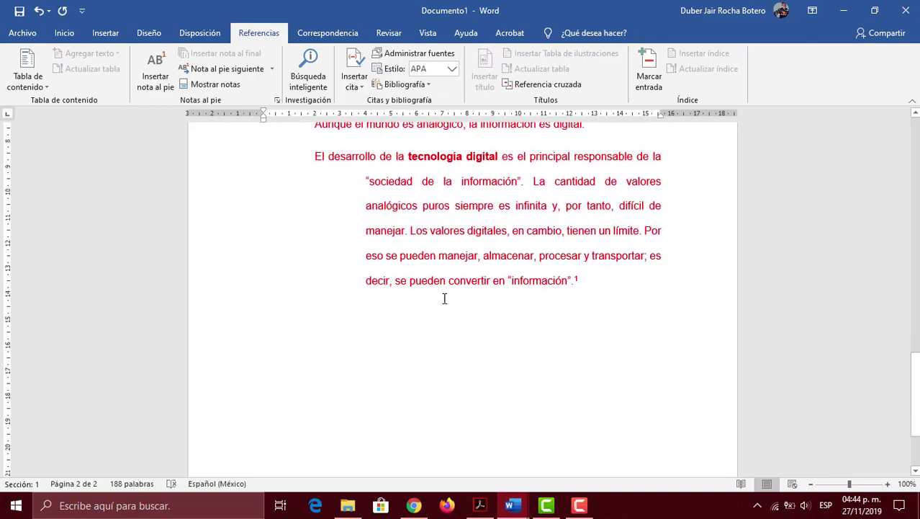
scroll(469, 248, down, 3)
scroll(469, 207, up, 3)
- Check exercise 8 in the Acrobat PDF, and in Word apply the Iluminado effect of 18 puntos, Naranja, Color de énfasis 2, to the TECNOLOGÍA DIGITAL title
key(alt+Tab)
scroll(195, 301, down, 1)
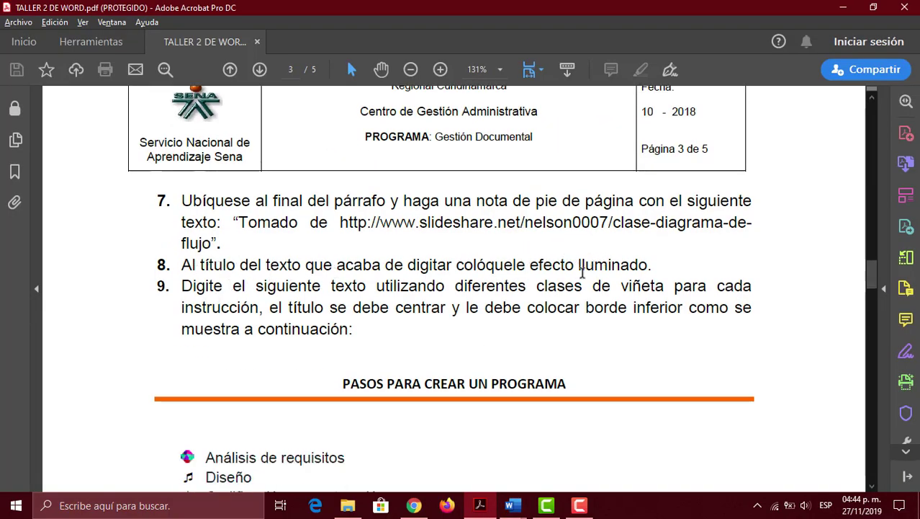
click(514, 507)
click(378, 434)
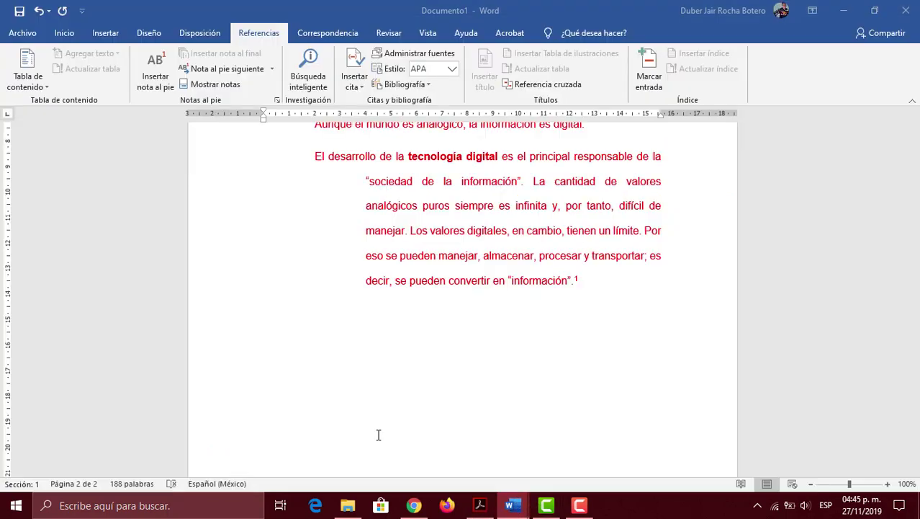
scroll(475, 336, up, 2)
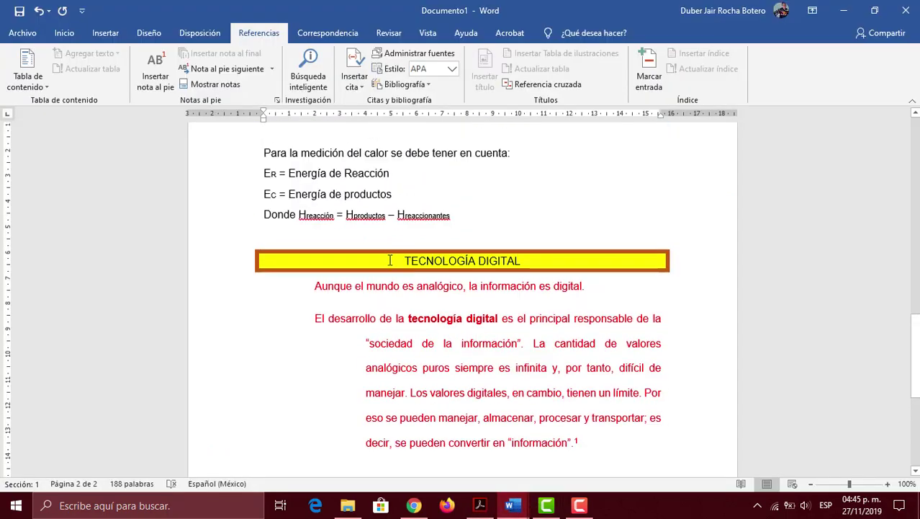
drag(392, 258, 526, 261)
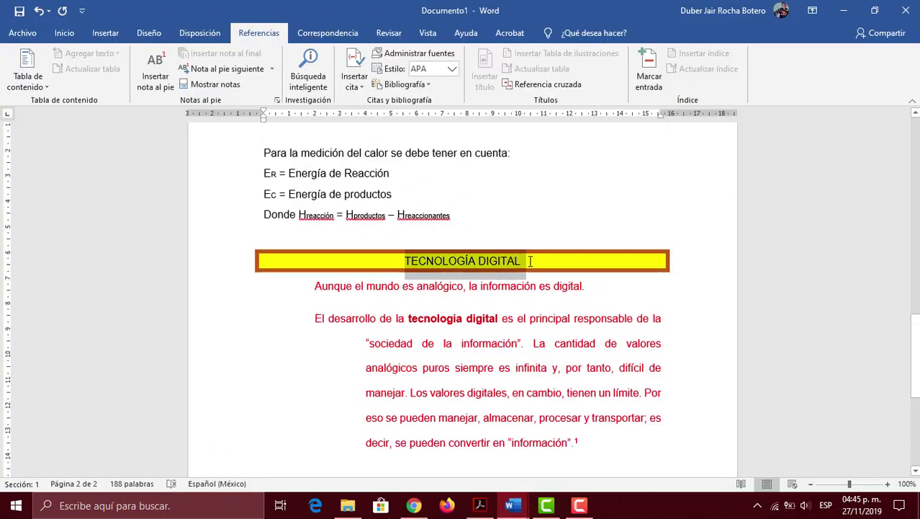
click(61, 36)
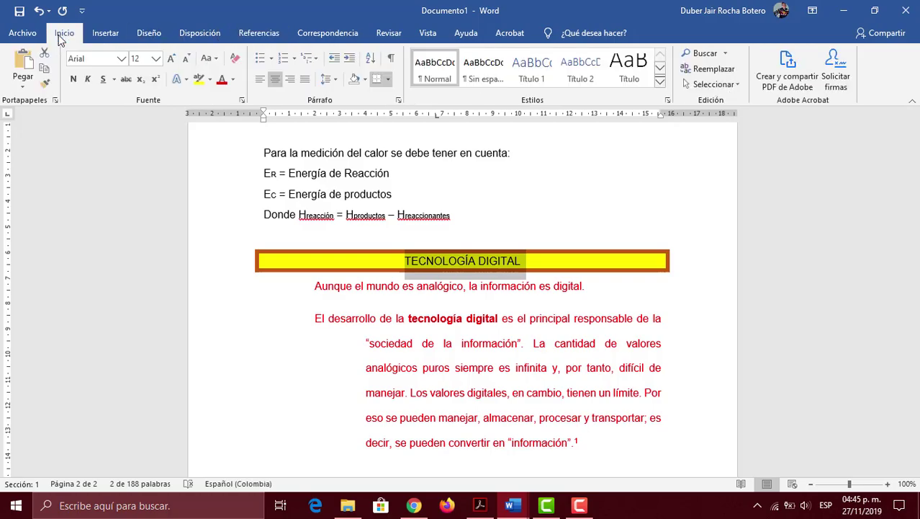
click(181, 82)
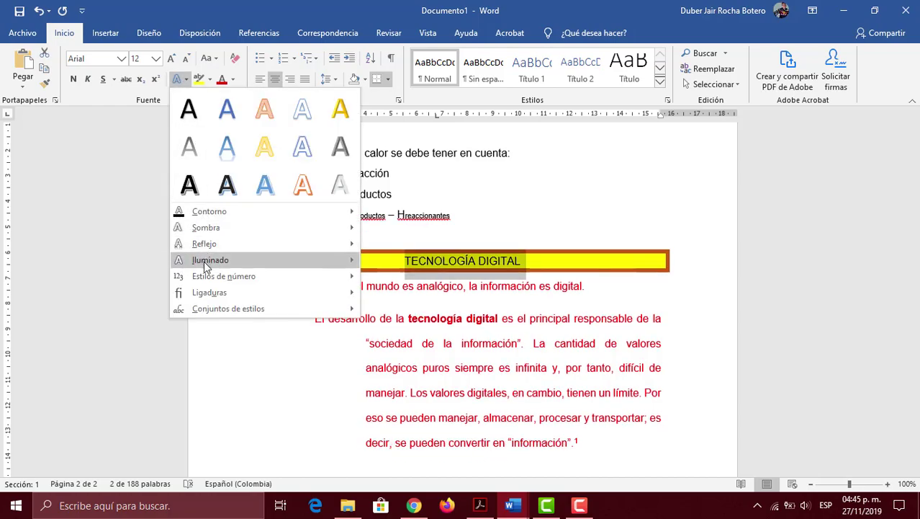
mouse_move(207, 266)
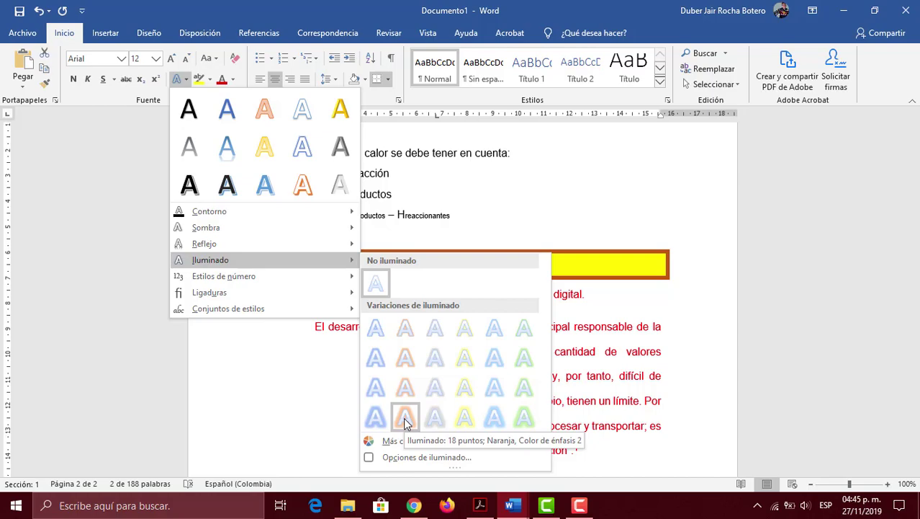
click(404, 417)
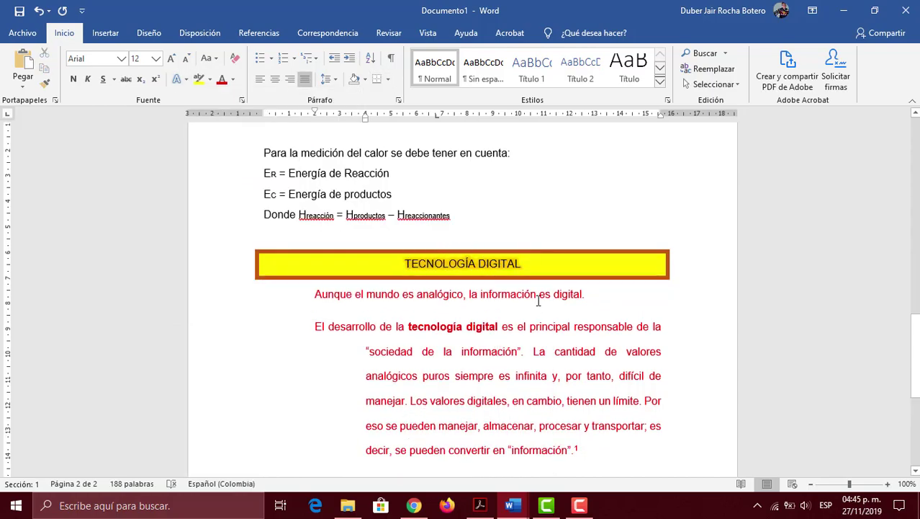
- Switch to the Acrobat PDF and examine exercise 9: the PASOS PARA CREAR UN PROGRAMA title, its bottom border and the bulleted items
scroll(485, 335, down, 3)
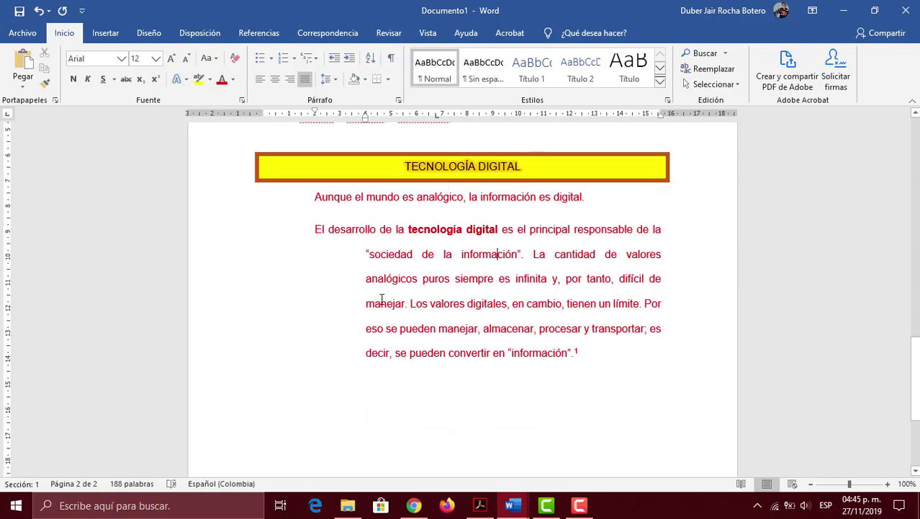
click(480, 505)
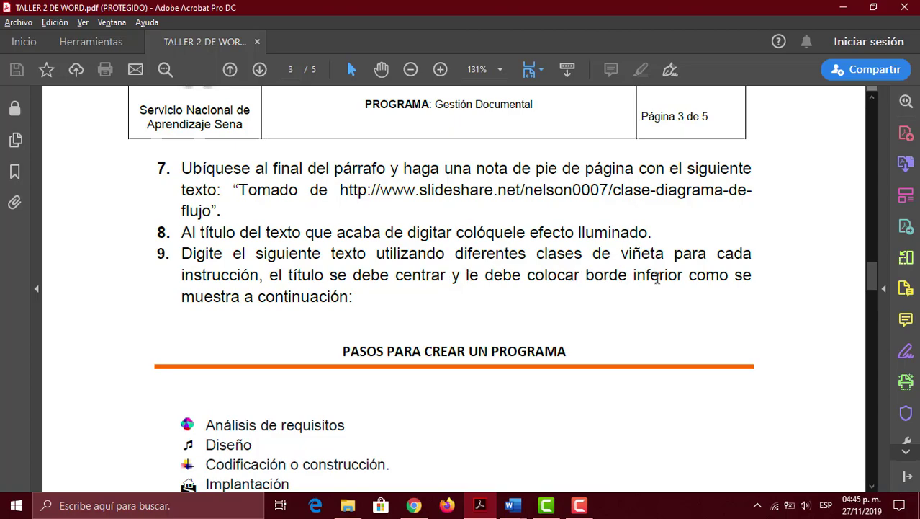
scroll(337, 305, down, 3)
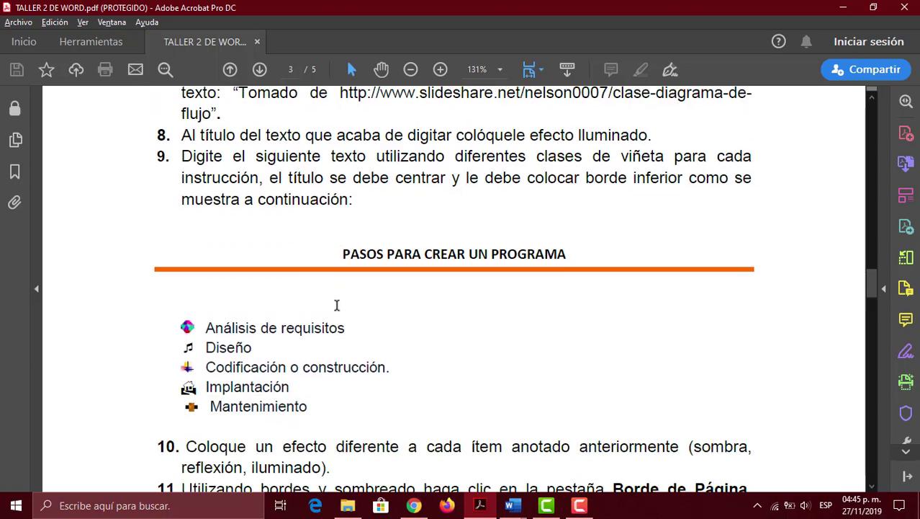
scroll(337, 306, down, 1)
drag(333, 223, 568, 234)
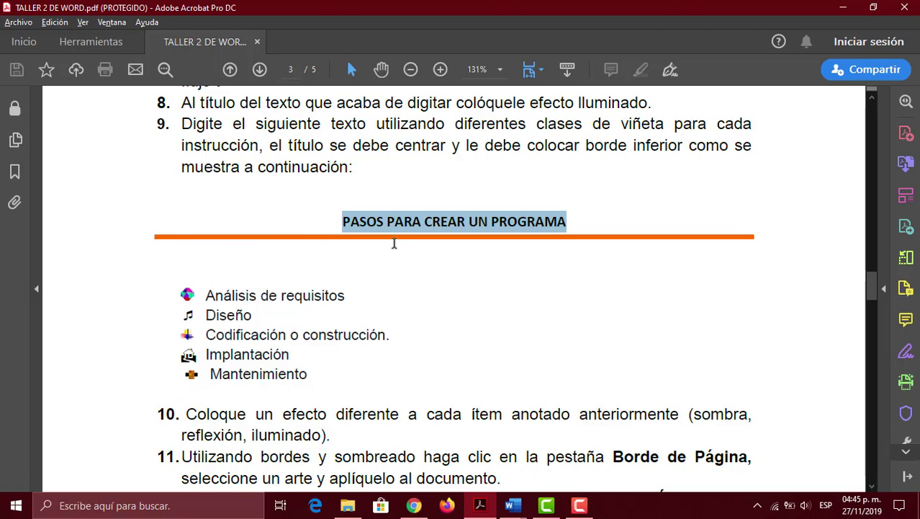
scroll(527, 300, down, 1)
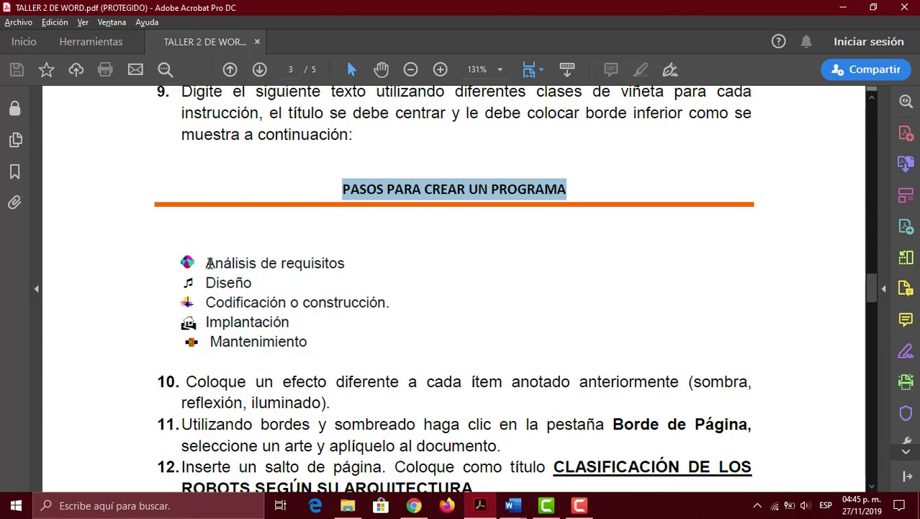
drag(210, 263, 311, 335)
click(310, 340)
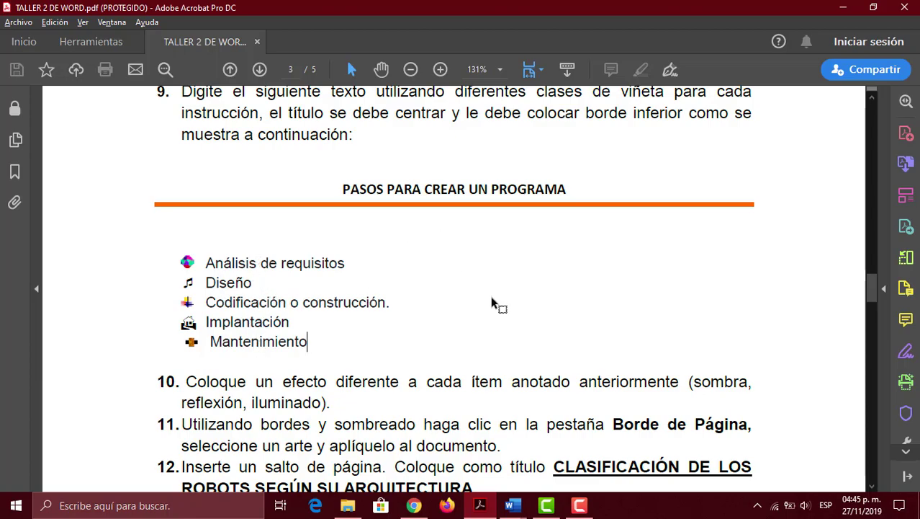
scroll(468, 309, up, 1)
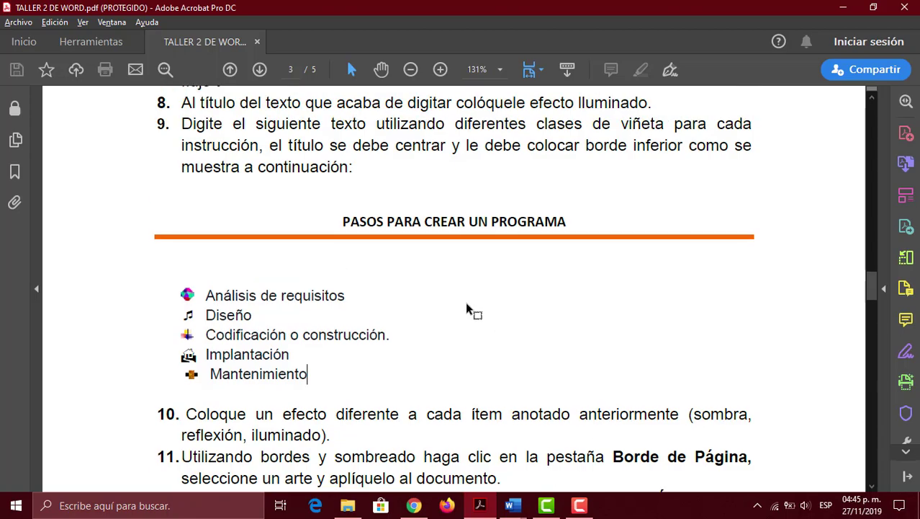
scroll(468, 309, down, 1)
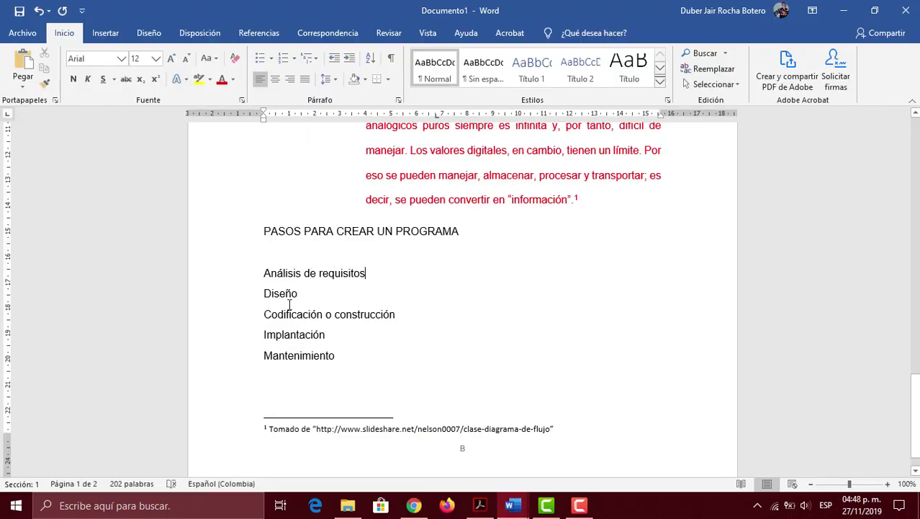
- Review the Word document from the MEDICIÓN DEL CALOR section down to the PASOS PARA CREAR UN PROGRAMA text
scroll(492, 342, up, 3)
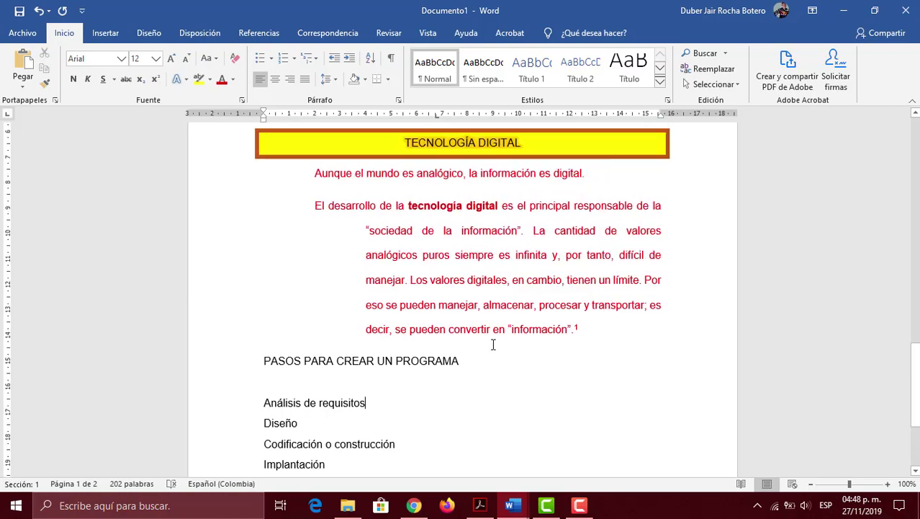
scroll(493, 344, up, 5)
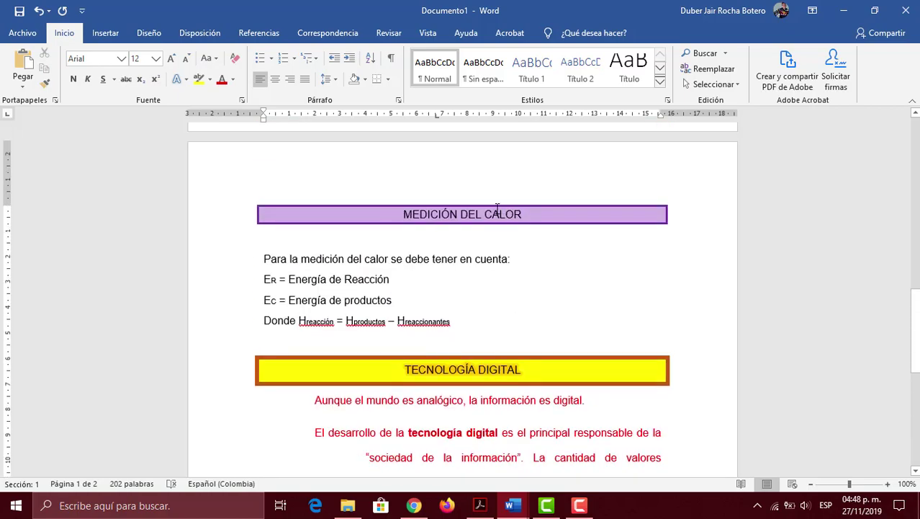
scroll(475, 256, down, 6)
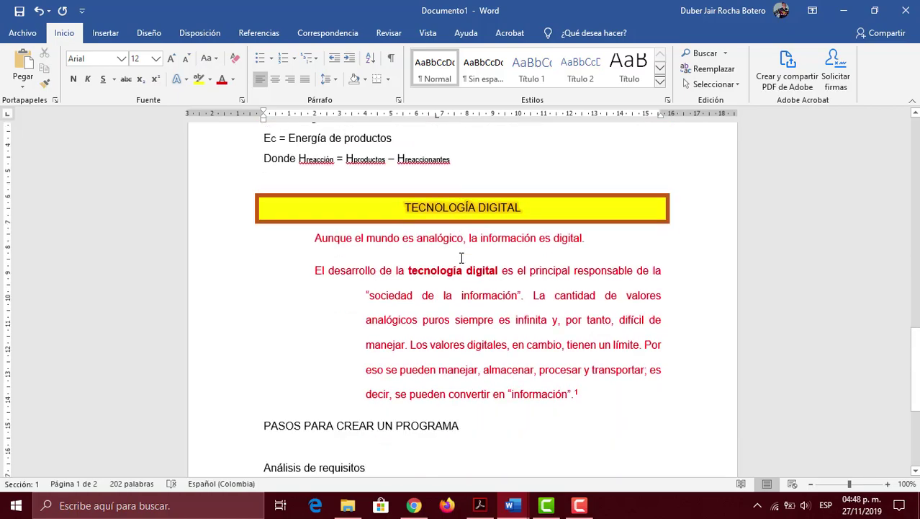
scroll(538, 319, up, 3)
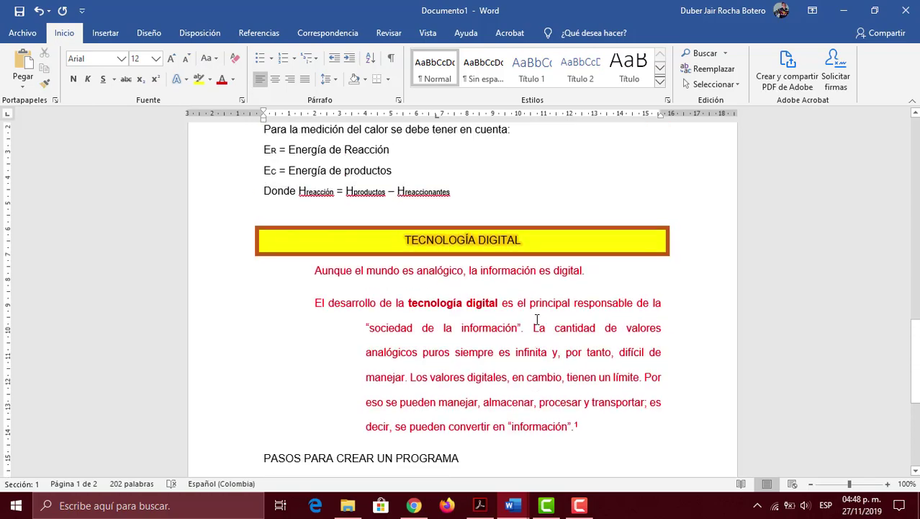
scroll(514, 220, up, 2)
scroll(395, 257, down, 3)
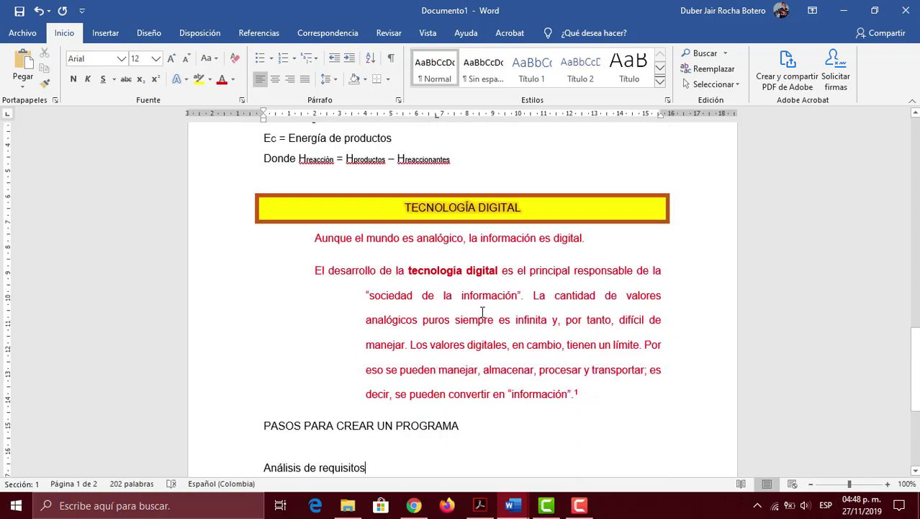
scroll(483, 312, down, 4)
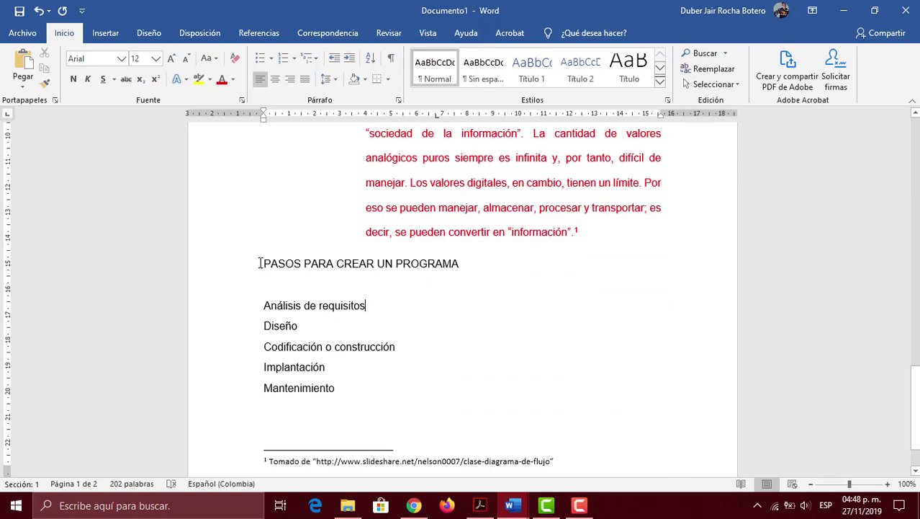
- Center the PASOS PARA CREAR UN PROGRAMA title
scroll(434, 273, down, 2)
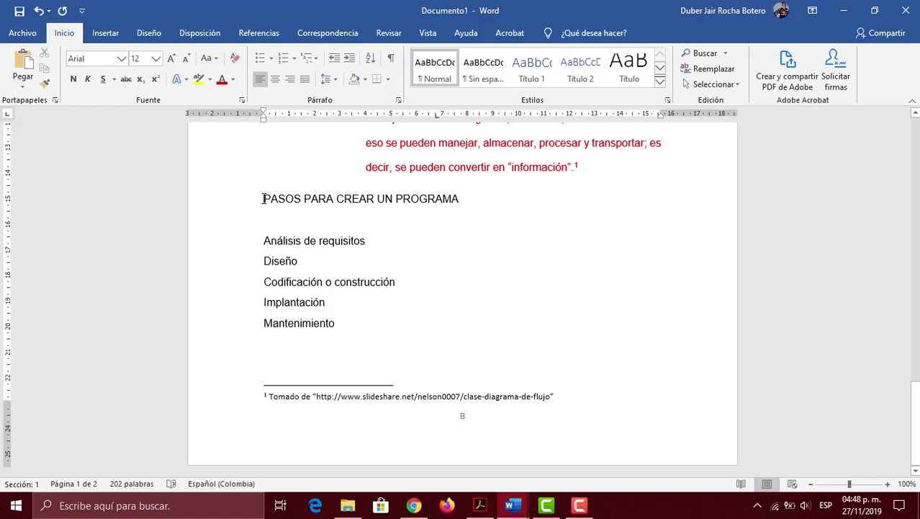
drag(262, 199, 442, 199)
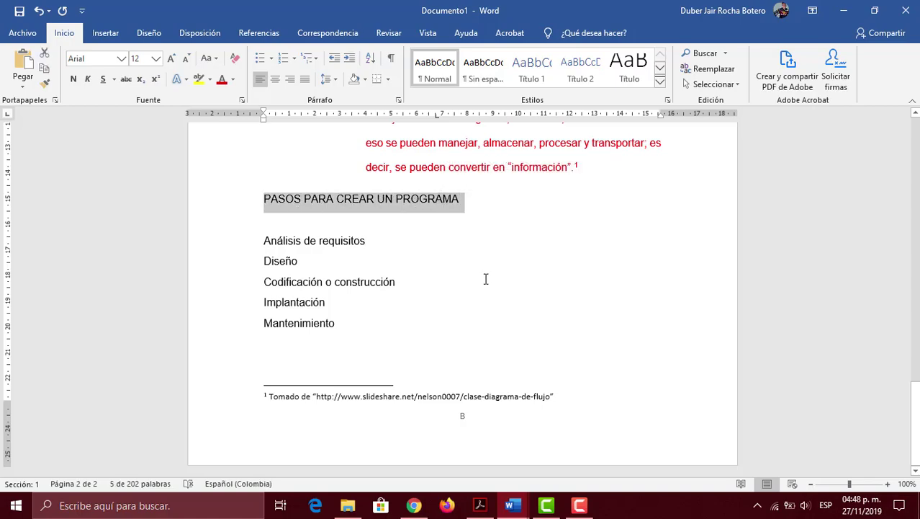
key(ctrl+t)
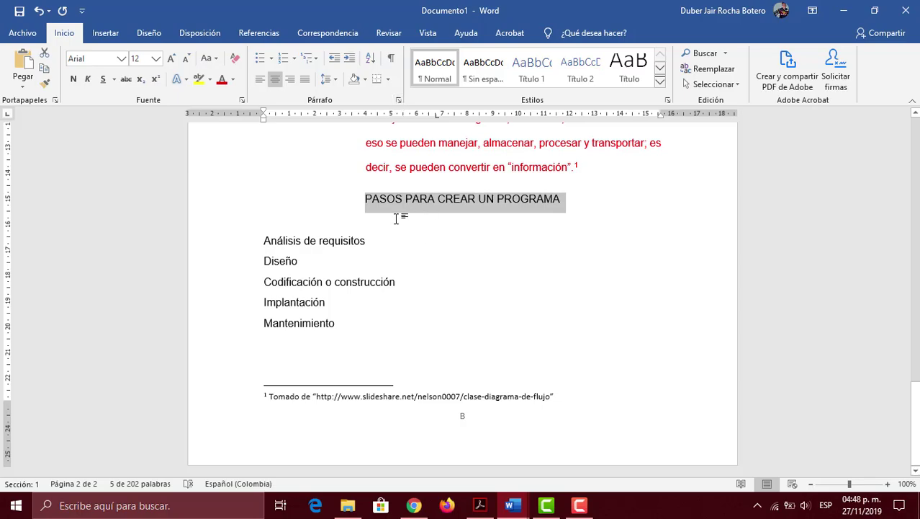
- Add only a bottom border to the PASOS PARA CREAR UN PROGRAMA title paragraph, solid line, dark orange, 4 ½ pto wide
click(388, 79)
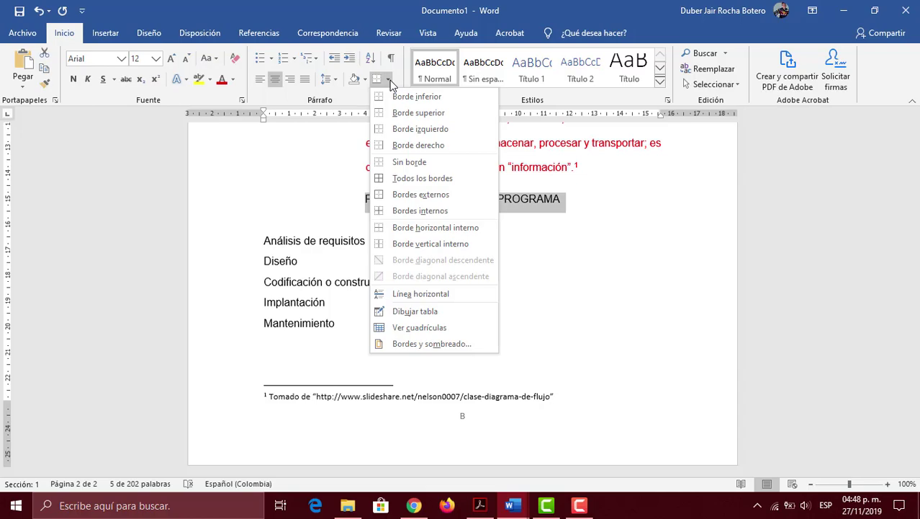
click(421, 344)
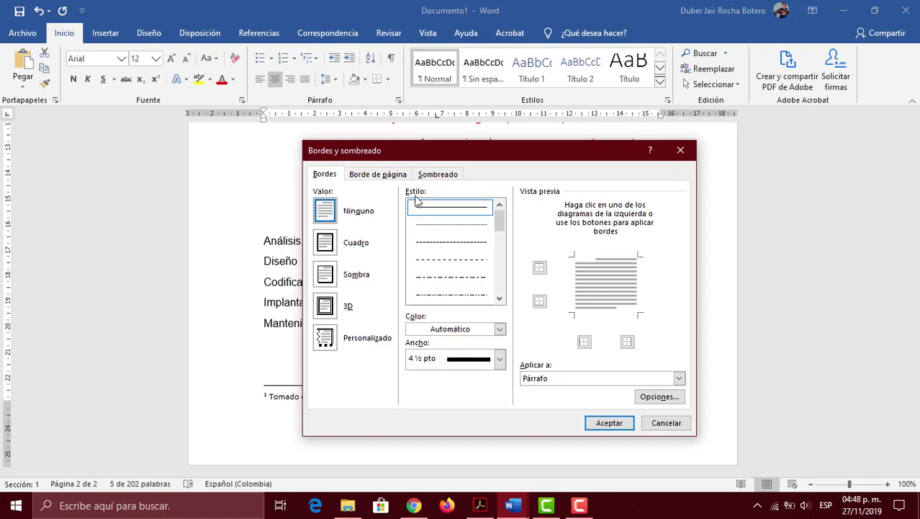
click(501, 360)
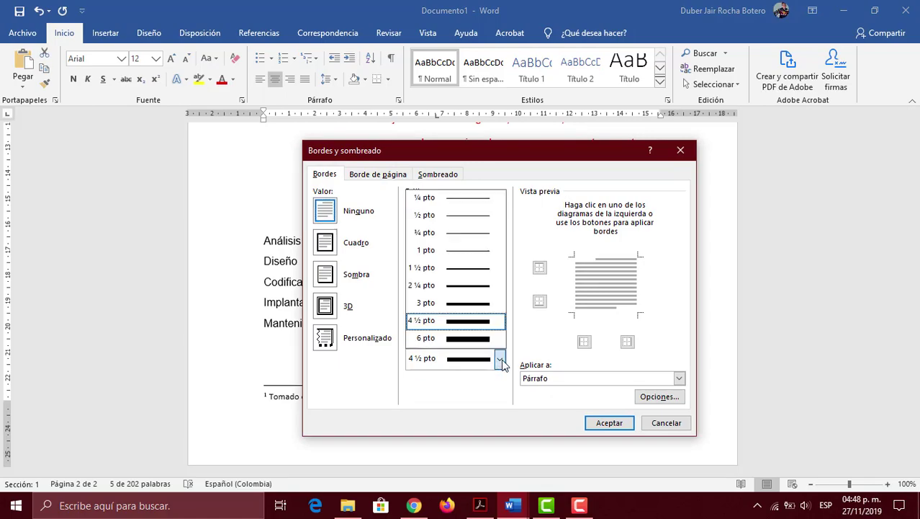
click(472, 322)
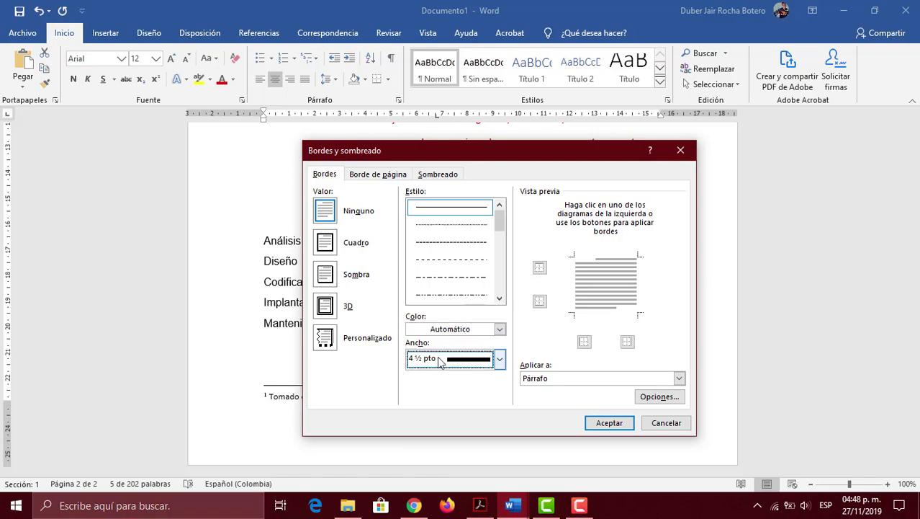
click(472, 330)
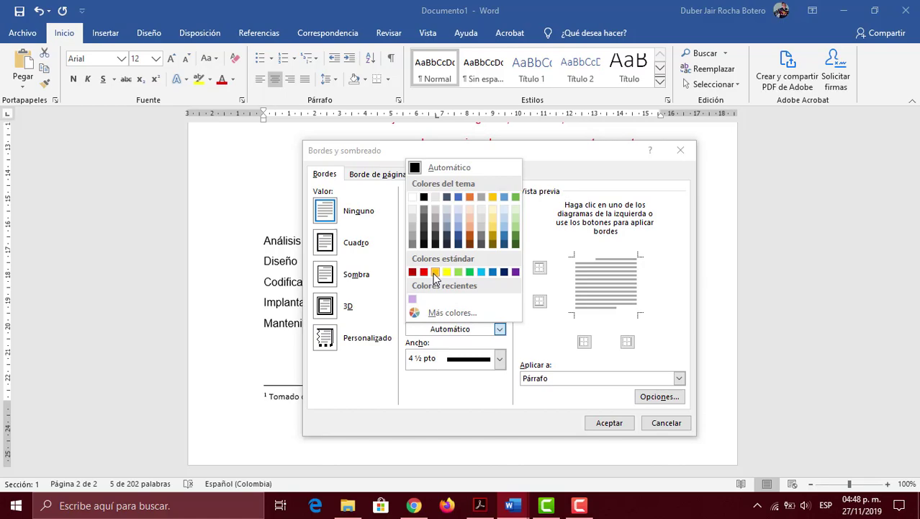
click(471, 236)
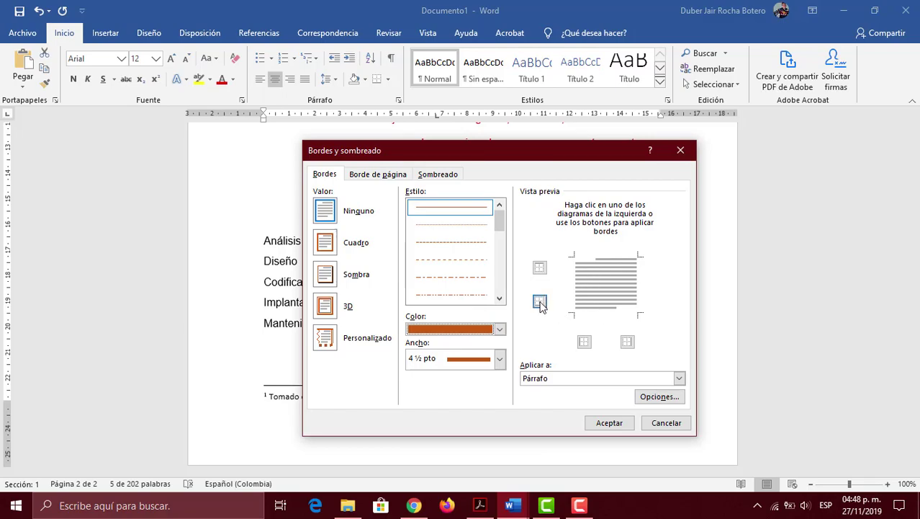
click(604, 311)
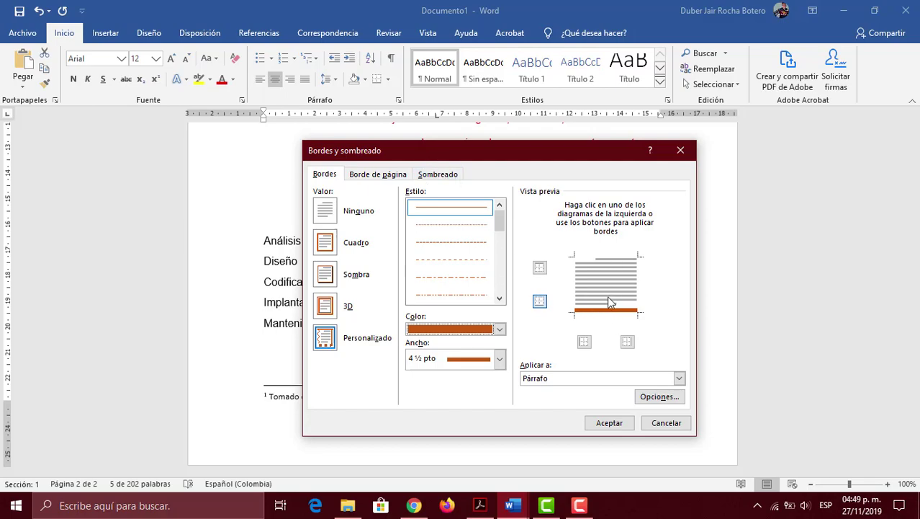
click(610, 422)
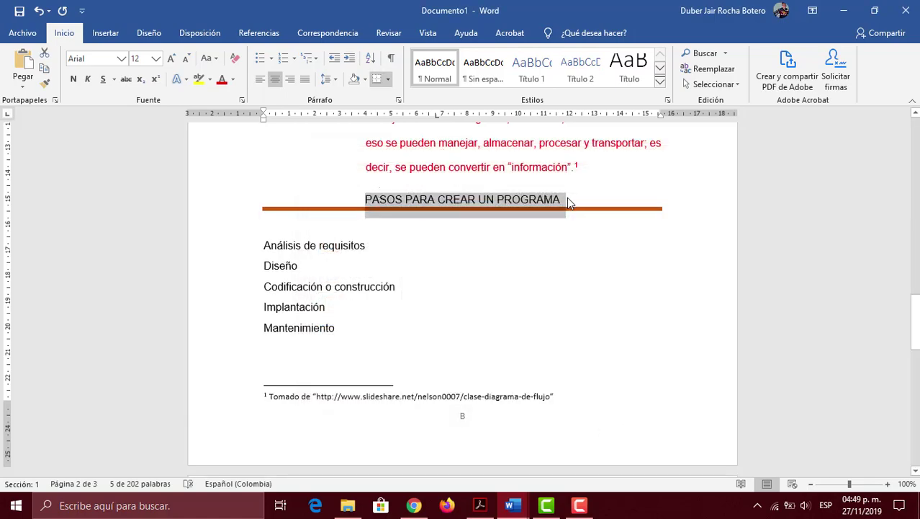
- Try the solid round bullet on the five items from Análisis de requisitos to Mantenimiento, and undo it
click(264, 244)
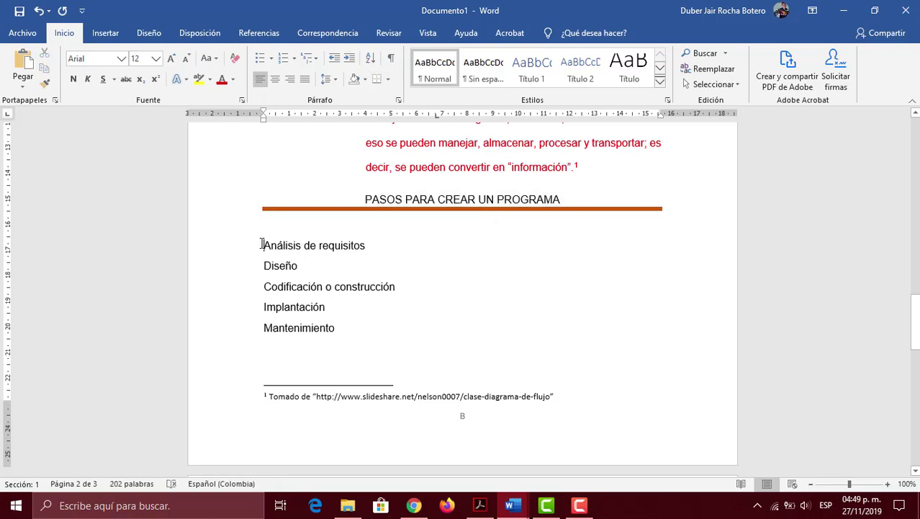
drag(311, 264, 357, 326)
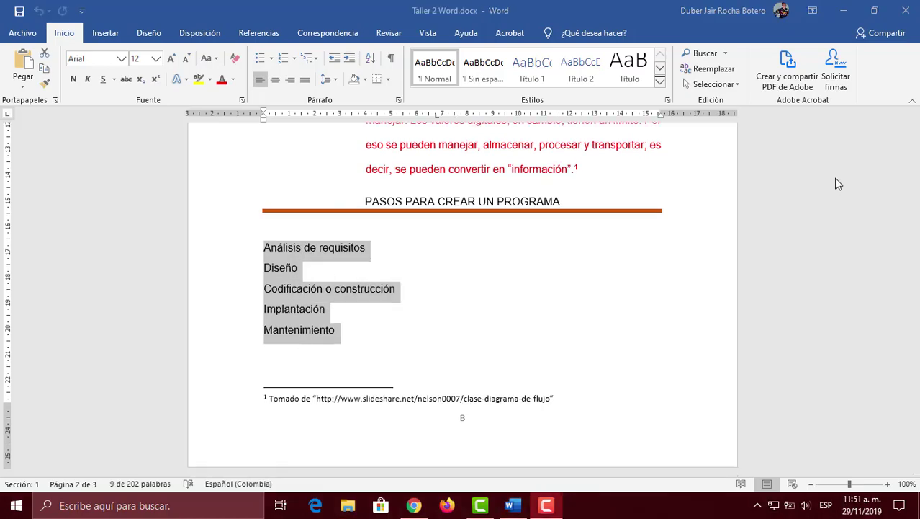
click(271, 61)
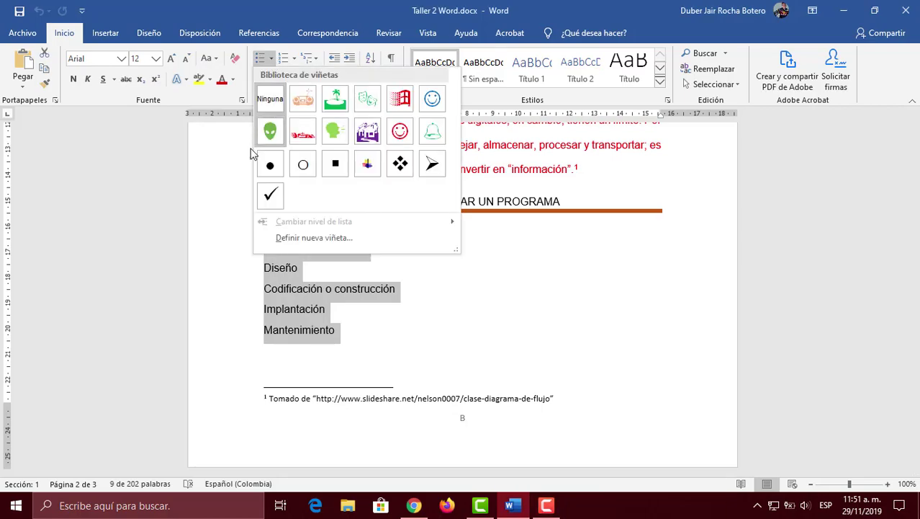
click(270, 165)
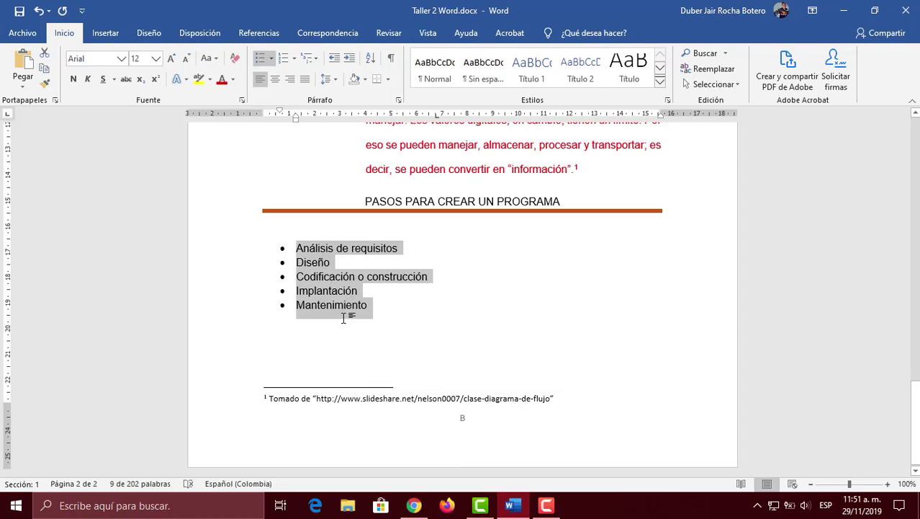
key(ctrl+z)
key(ctrl+z)
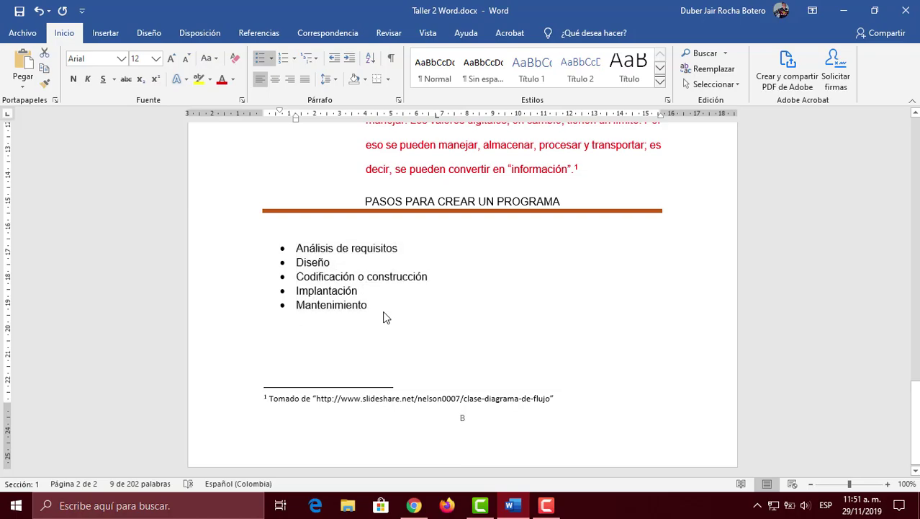
click(371, 232)
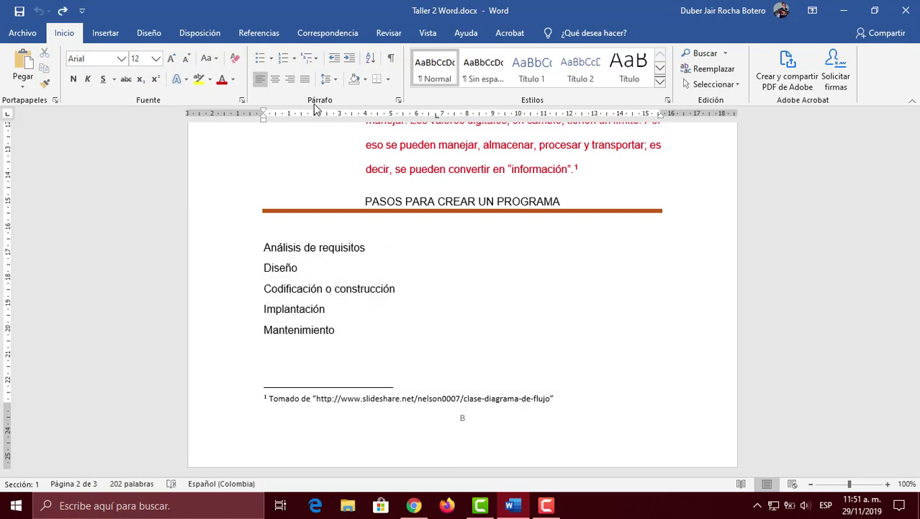
- Start defining a new symbol bullet for the Análisis de requisitos item, with Webdings as the symbol font
click(272, 59)
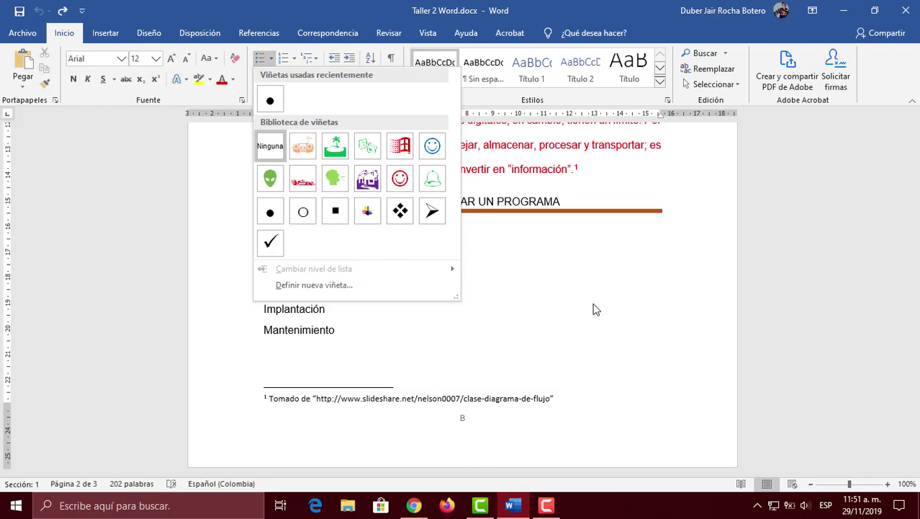
key(Escape)
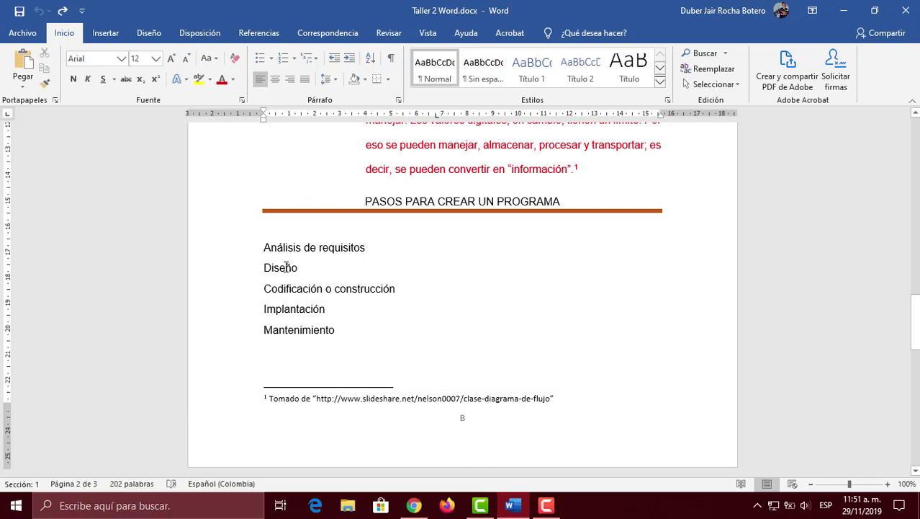
click(271, 58)
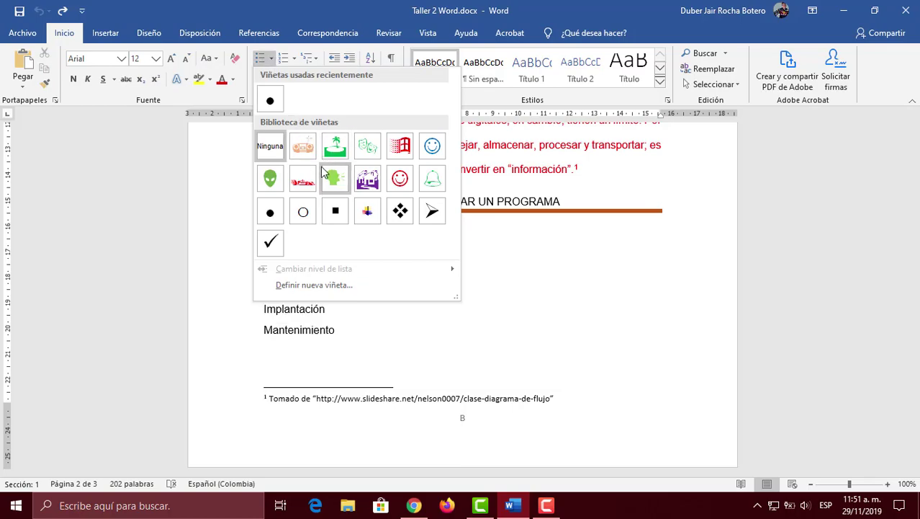
click(332, 286)
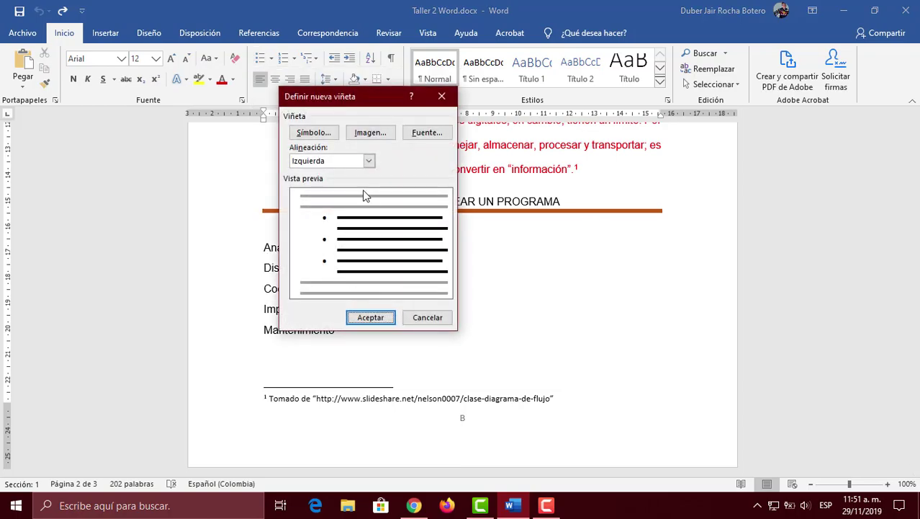
click(314, 135)
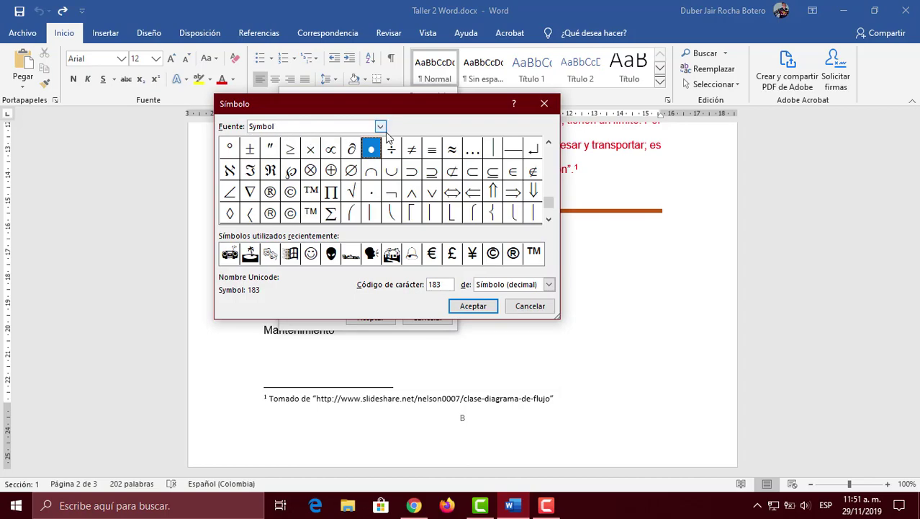
click(381, 126)
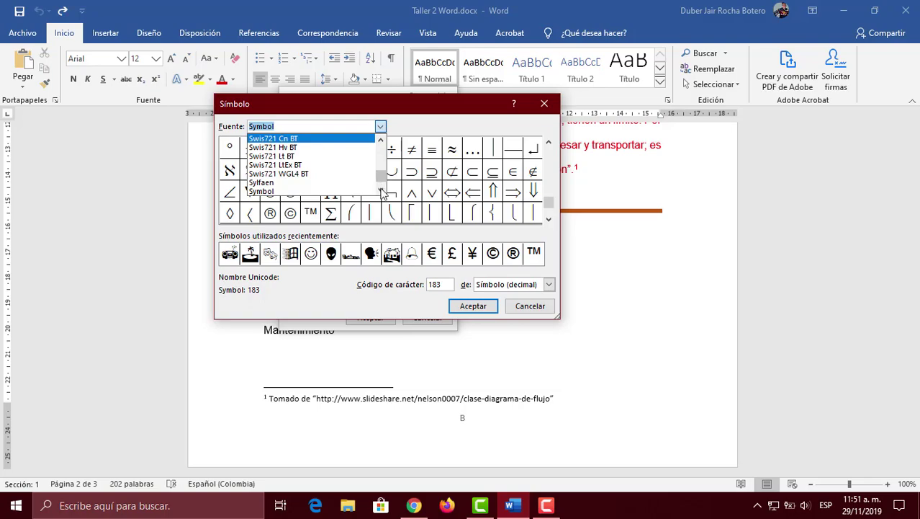
scroll(381, 191, down, 3)
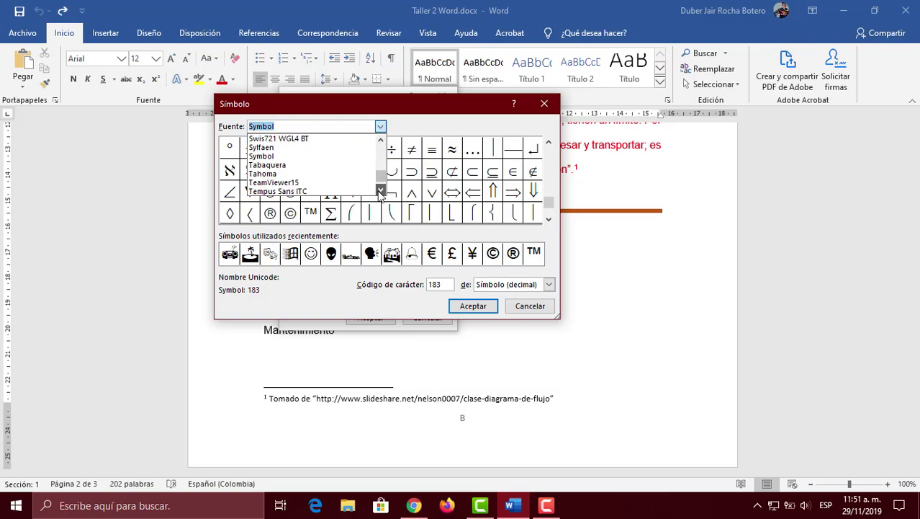
click(381, 191)
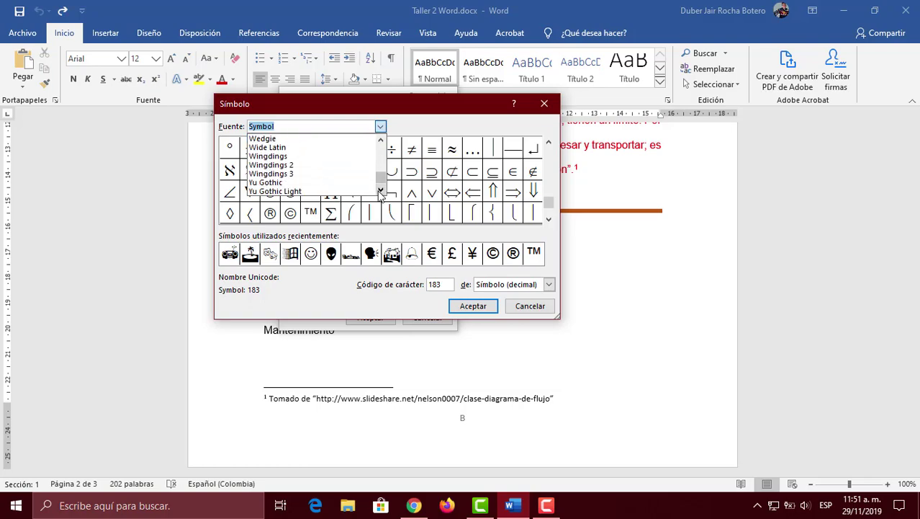
click(381, 139)
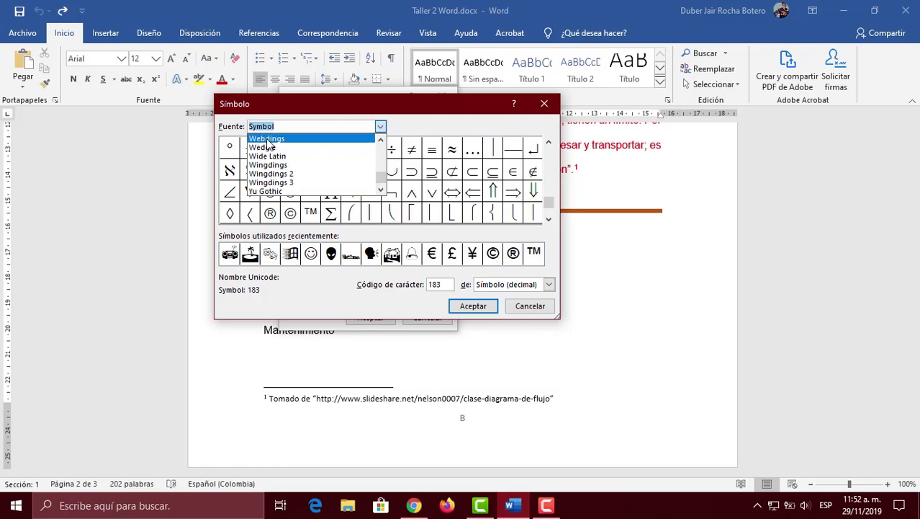
click(267, 138)
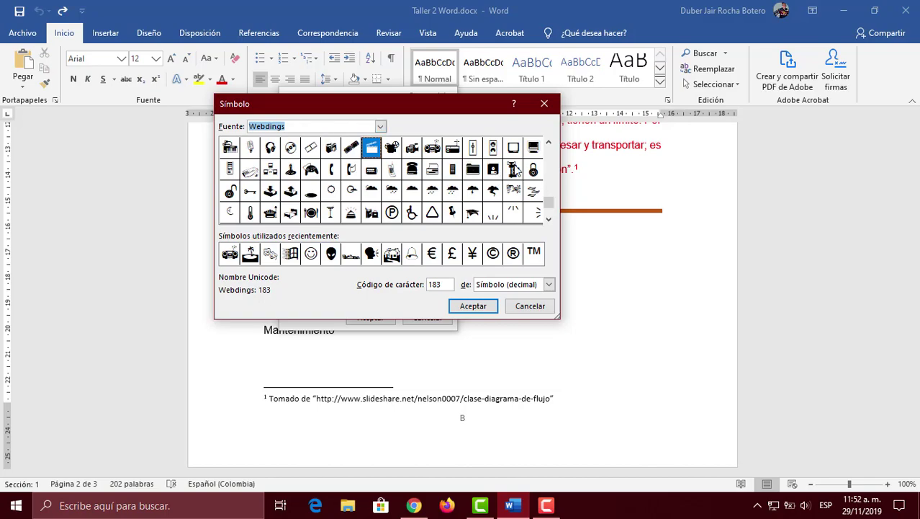
- Look through the Webdings symbols for a bullet, comparing the pictograms with character codes 64 to 68
click(548, 142)
click(549, 143)
click(548, 143)
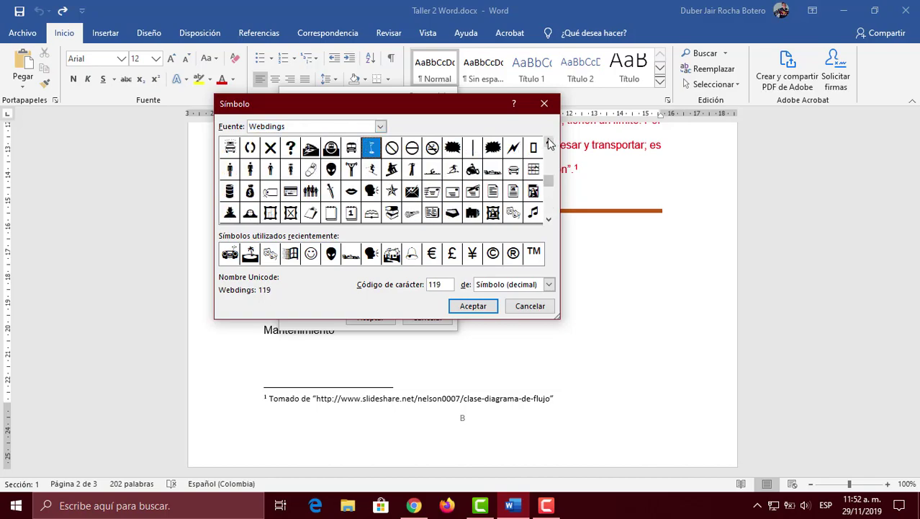
click(549, 143)
click(549, 143)
click(549, 144)
click(549, 143)
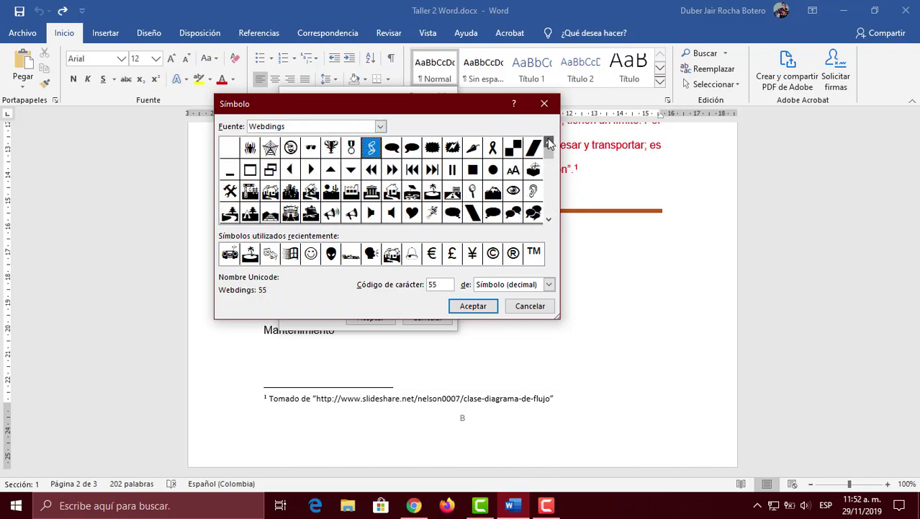
click(549, 143)
click(291, 191)
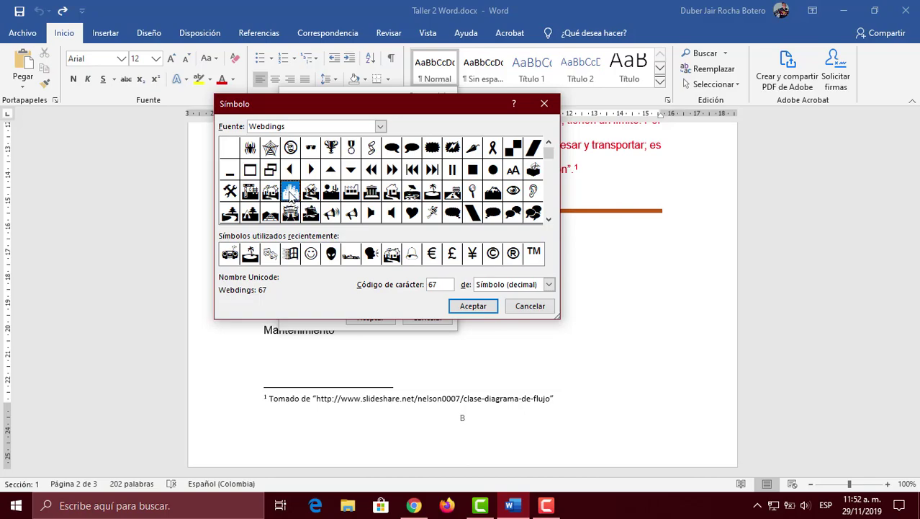
click(310, 193)
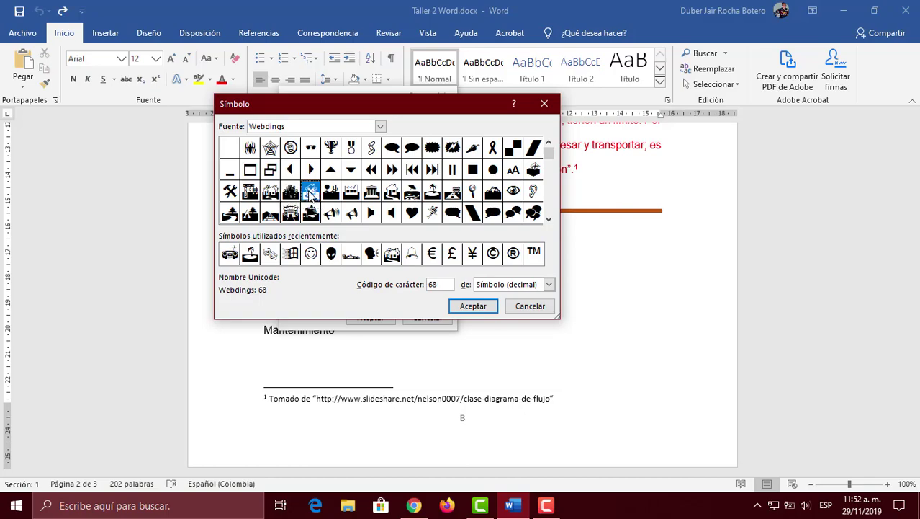
click(292, 198)
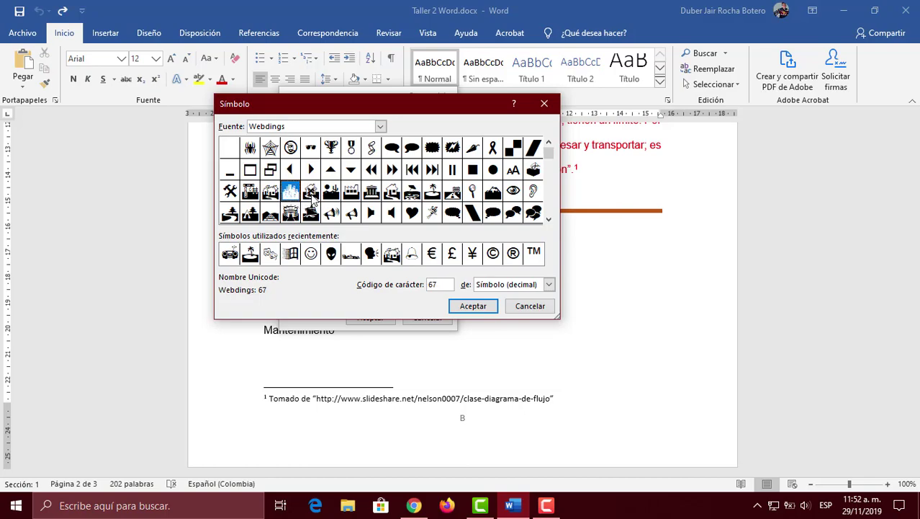
click(309, 197)
click(291, 197)
click(310, 197)
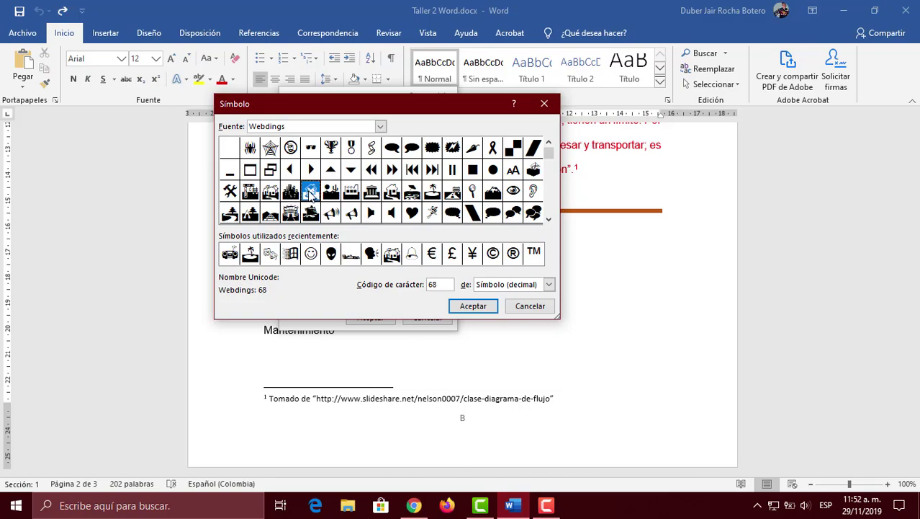
click(293, 197)
click(310, 197)
click(292, 196)
click(312, 197)
click(292, 198)
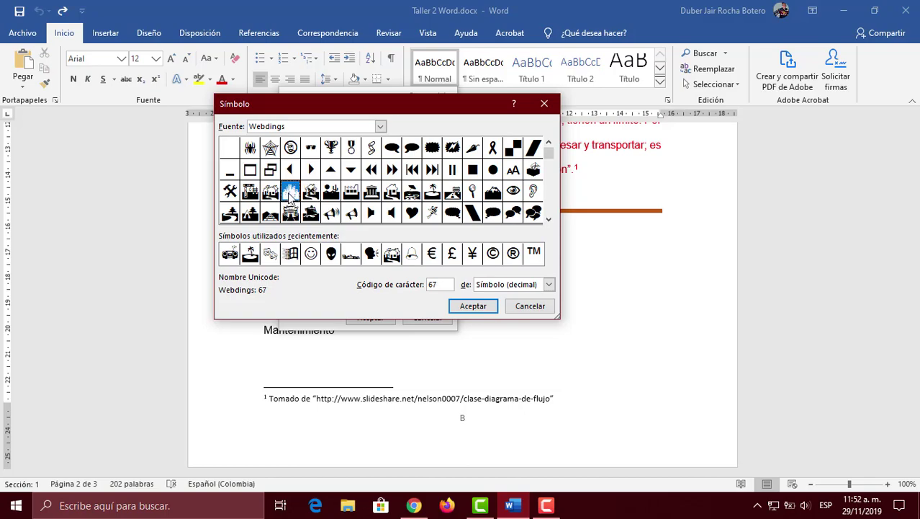
click(270, 197)
click(250, 196)
click(232, 198)
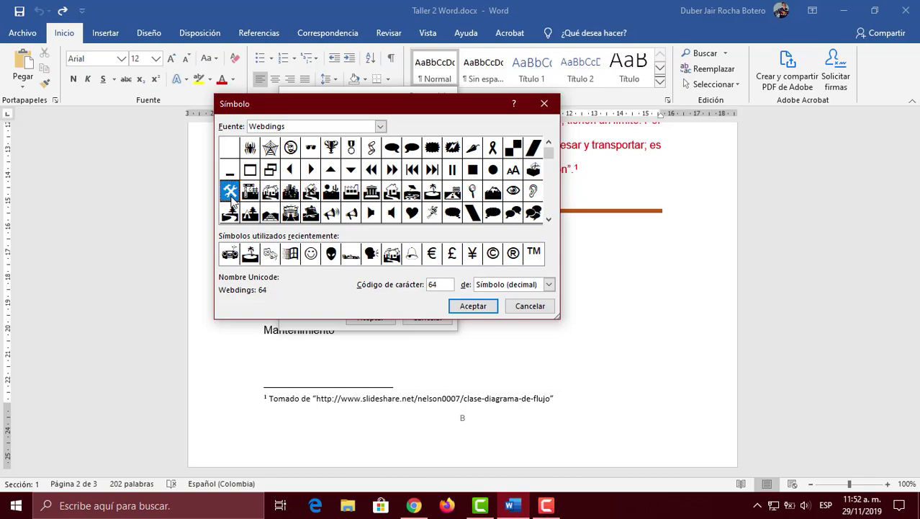
- Choose the Webdings beach umbrella symbol, character code 73, for the new bullet
click(413, 195)
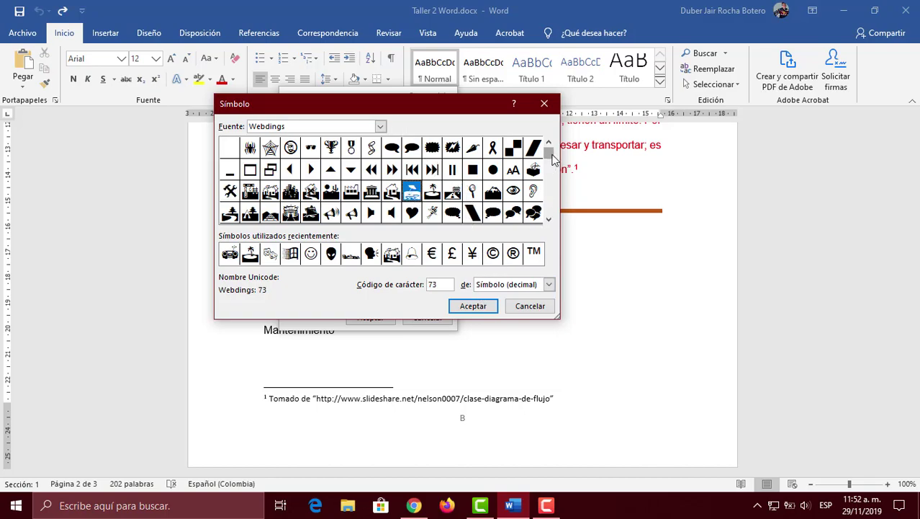
drag(553, 159, 548, 198)
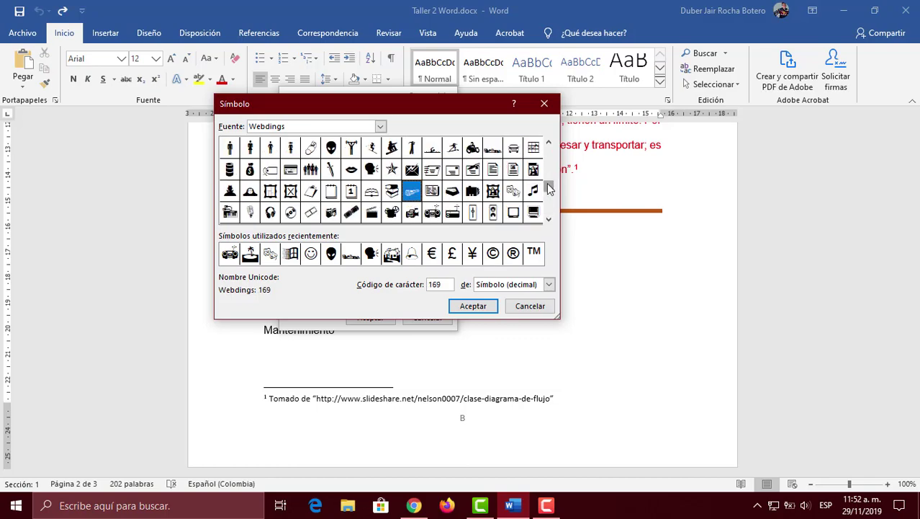
click(550, 143)
click(550, 143)
click(550, 143)
click(550, 143)
click(549, 144)
click(550, 143)
click(550, 144)
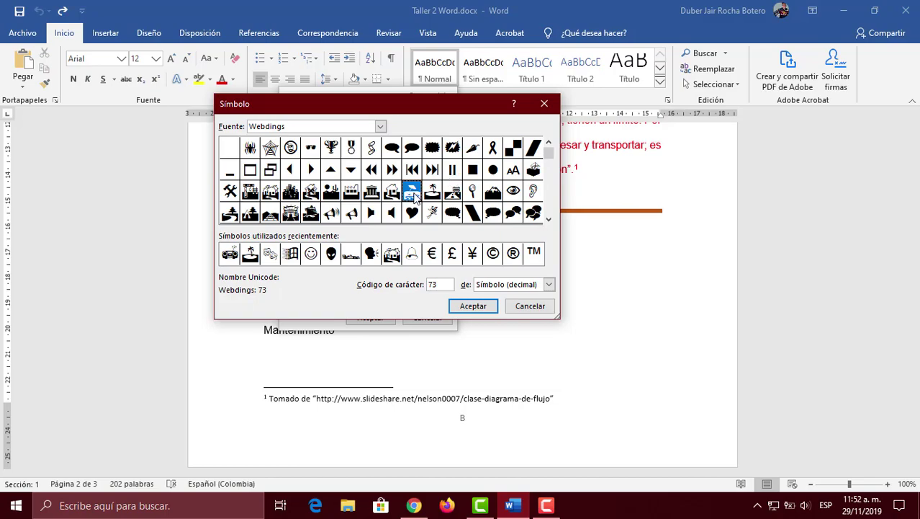
click(469, 307)
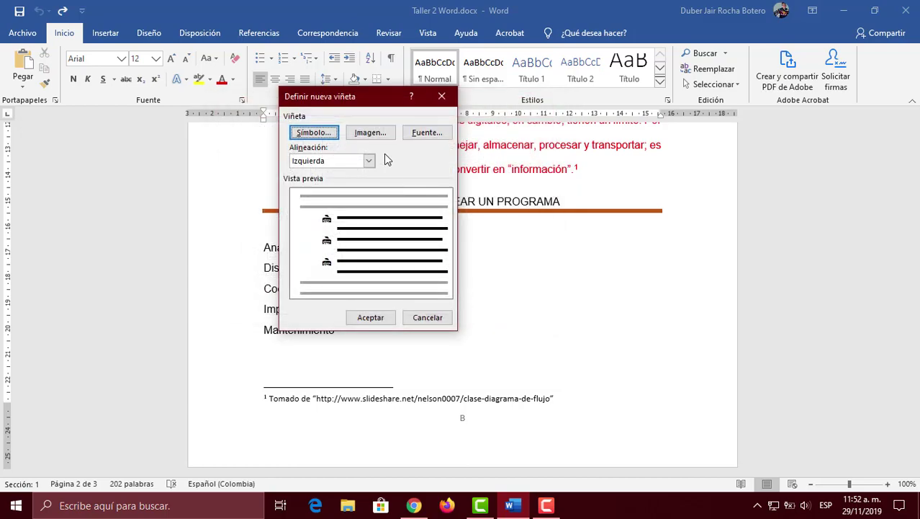
- Format the new bullet symbol at size 14 in theme blue and apply it to Análisis de requisitos
click(426, 134)
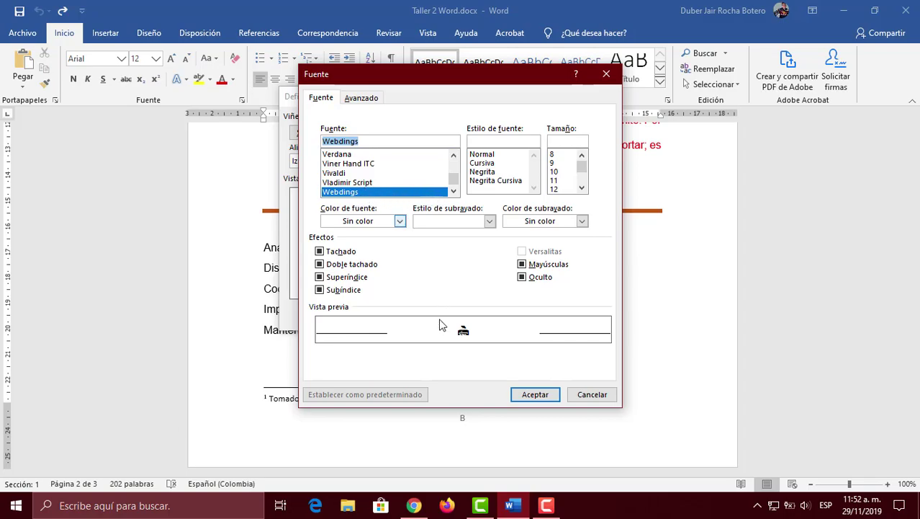
click(553, 189)
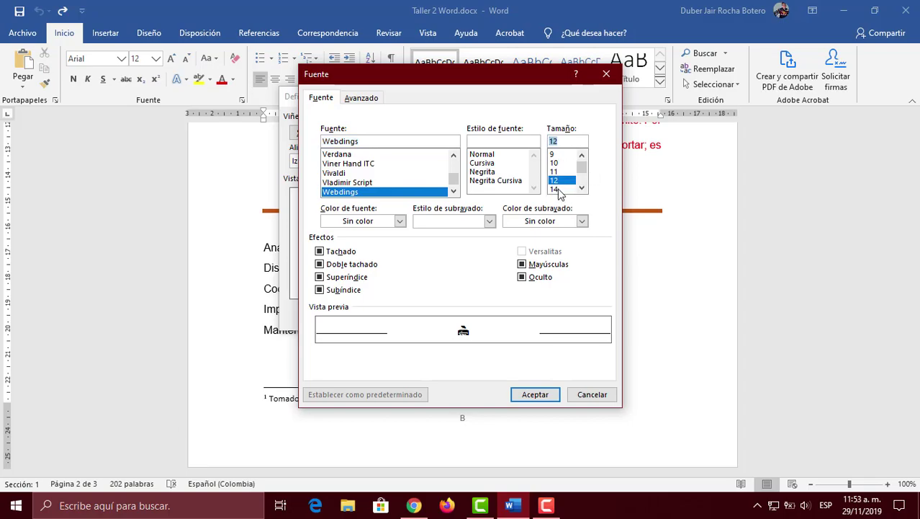
click(554, 188)
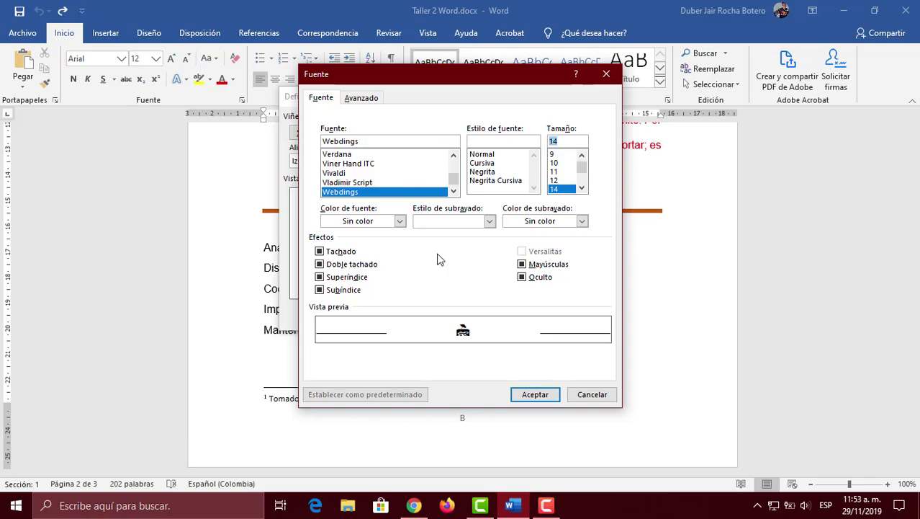
click(399, 221)
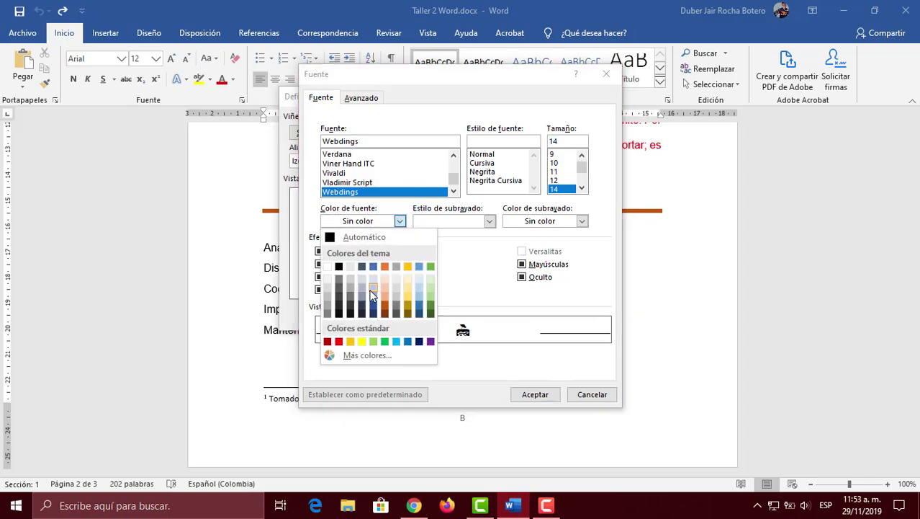
click(373, 267)
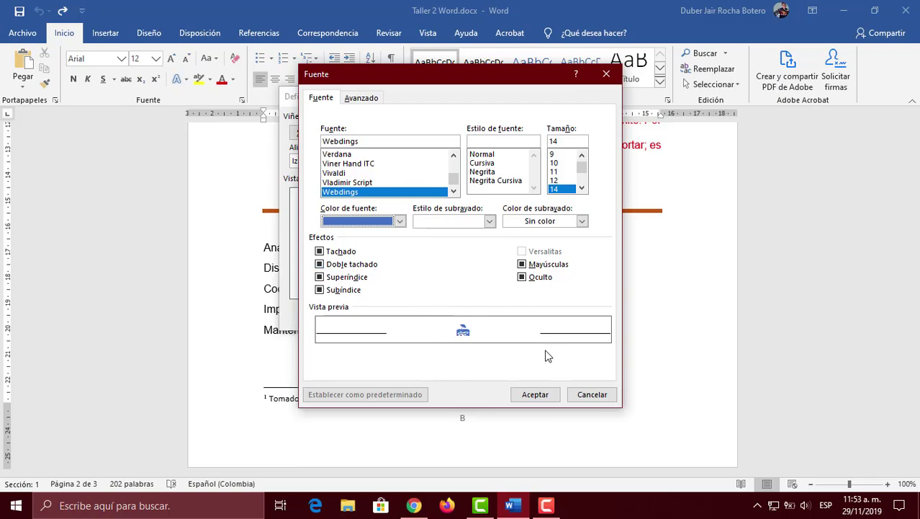
click(535, 394)
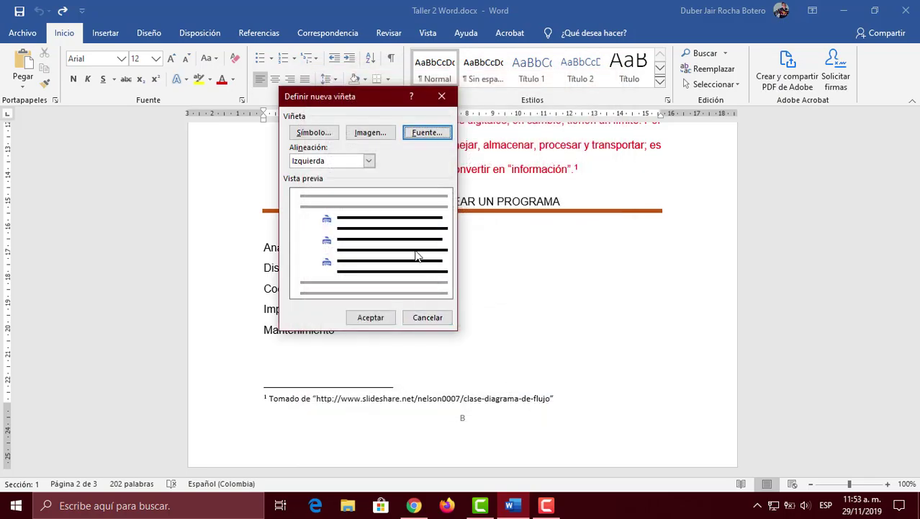
click(370, 318)
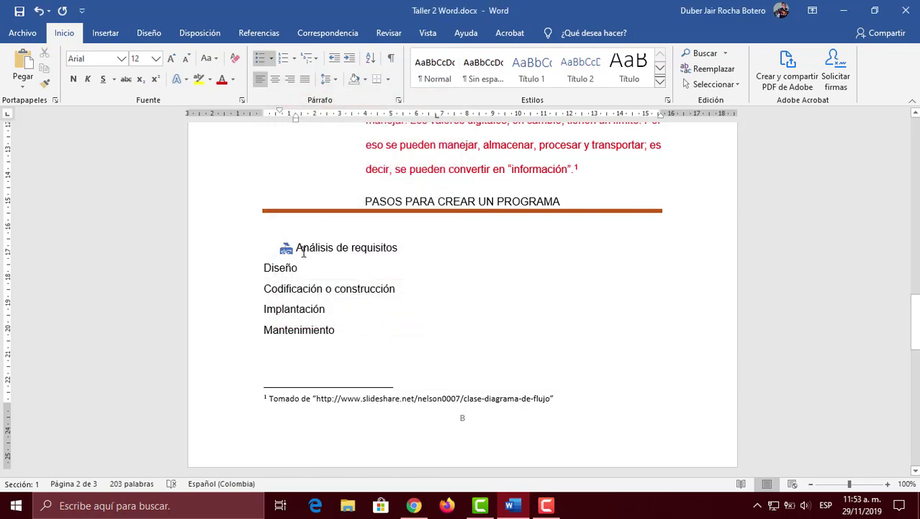
- Give Diseño the green alien bullet and Codificación o construcción the purple house bullet
click(264, 268)
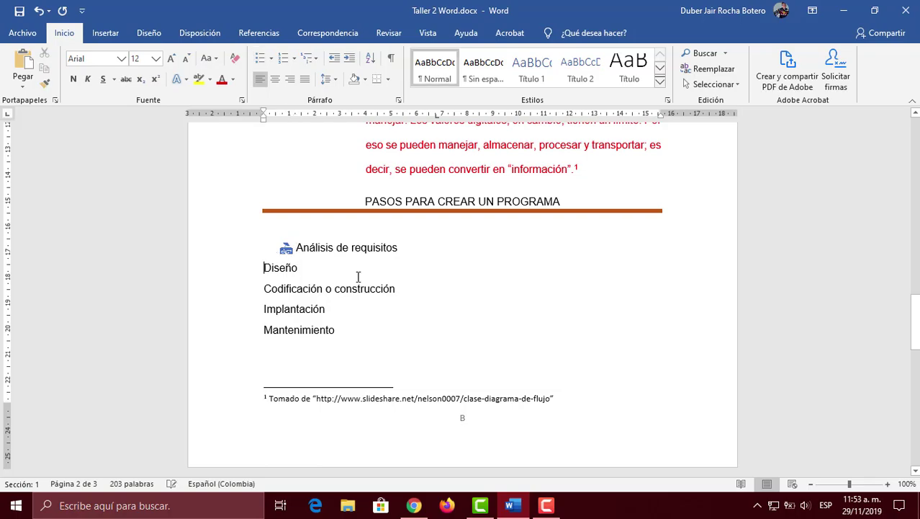
click(270, 59)
click(302, 177)
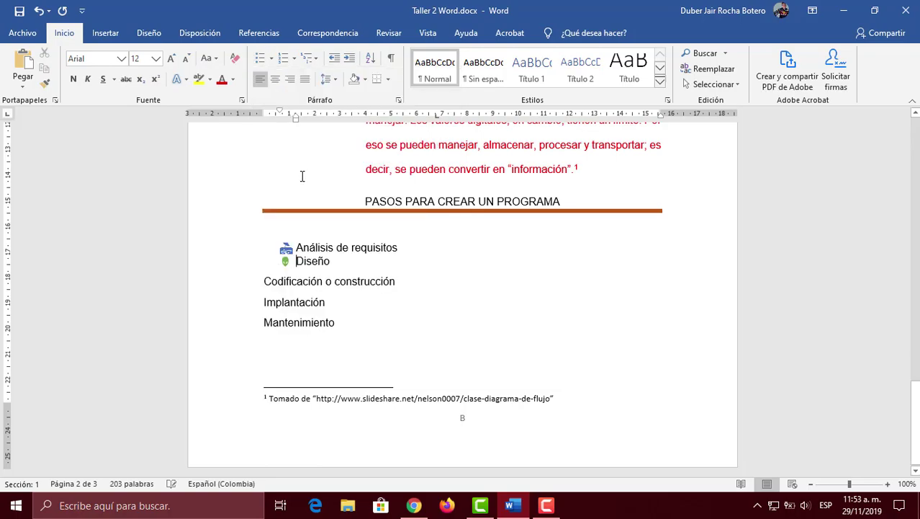
click(262, 281)
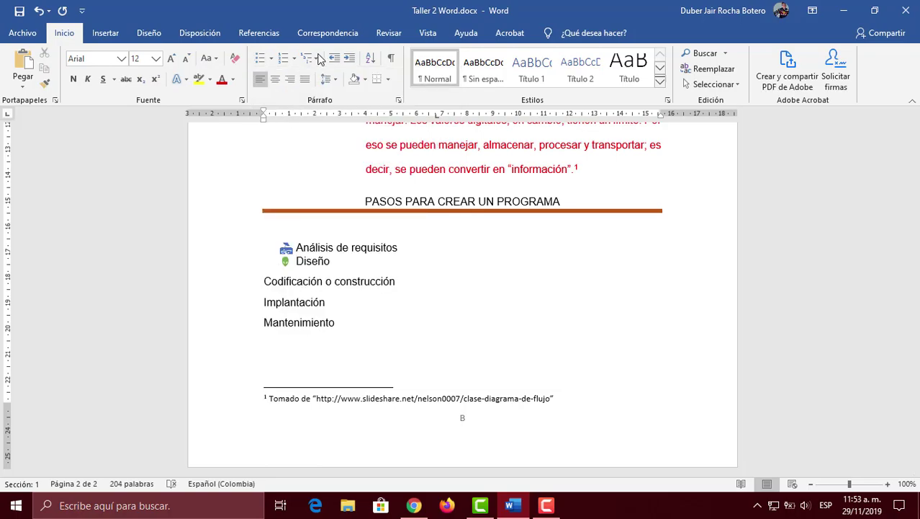
click(271, 58)
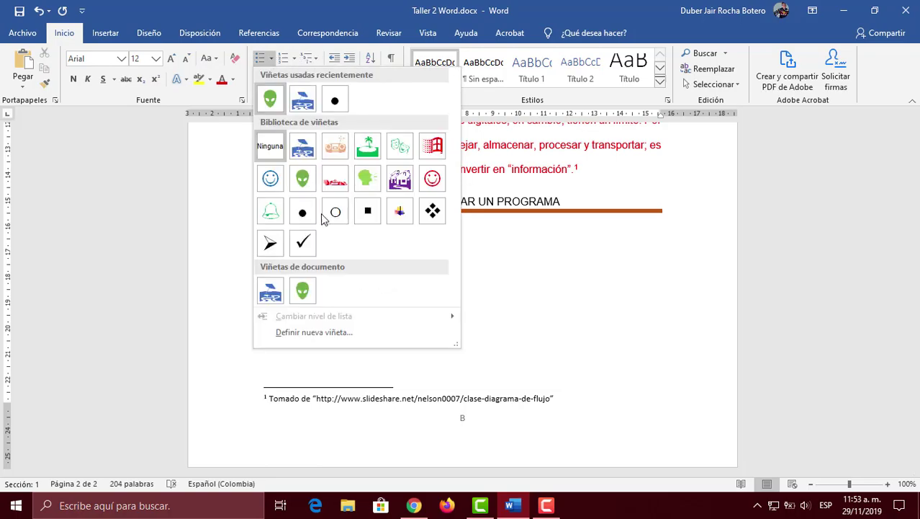
click(400, 180)
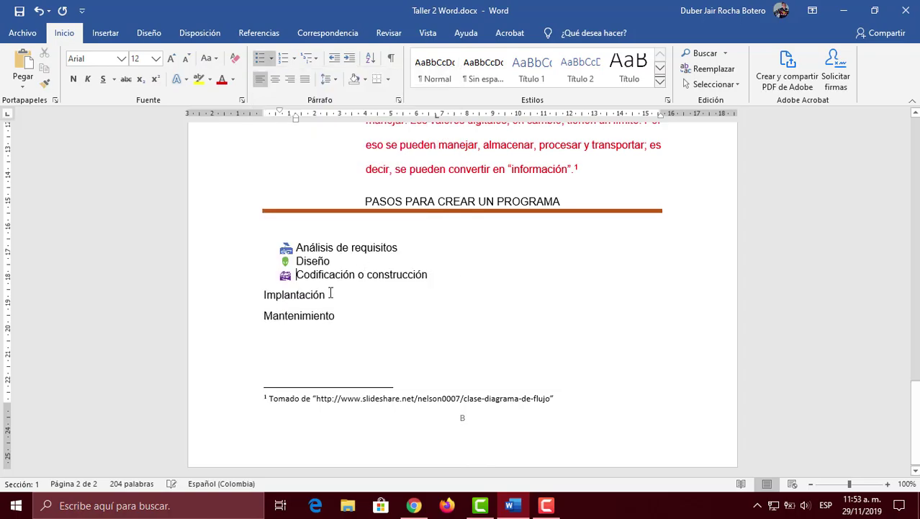
- Give the Implantación item the red Windows flag bullet
click(262, 297)
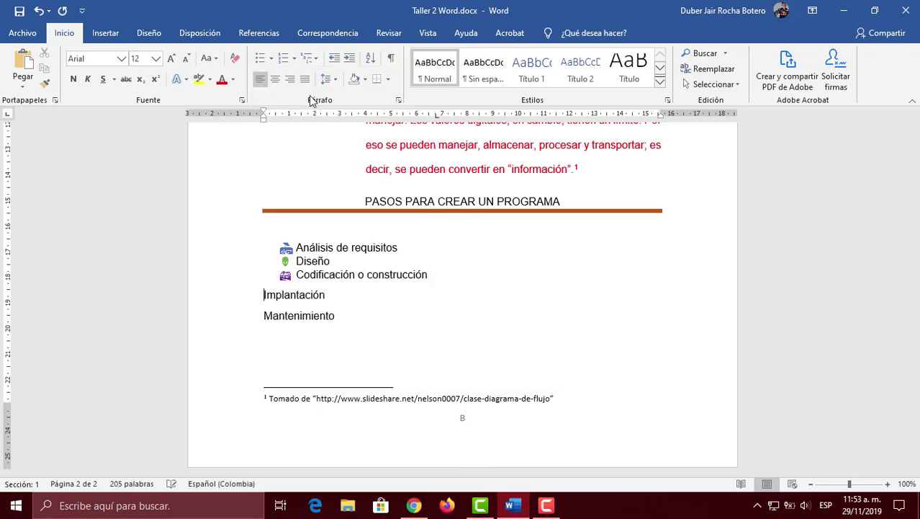
click(271, 59)
click(432, 146)
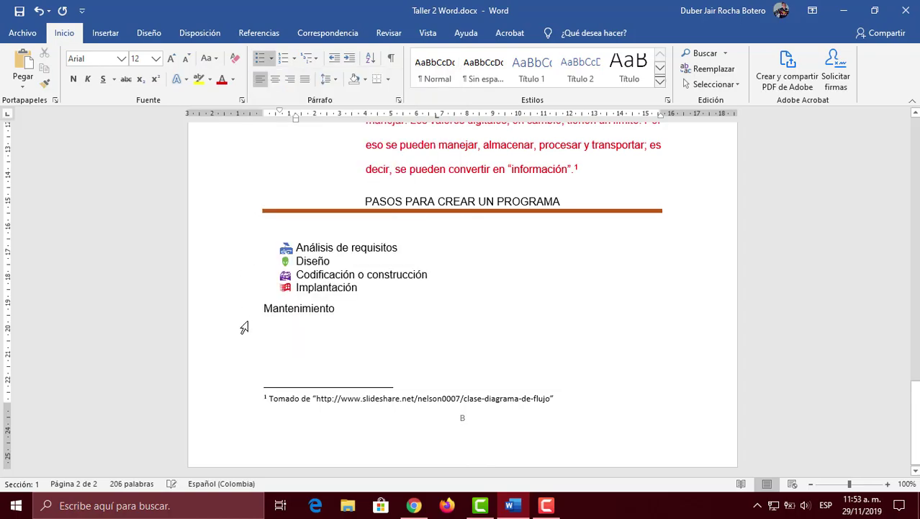
- Place the insertion point at the start of the Mantenimiento item
click(265, 308)
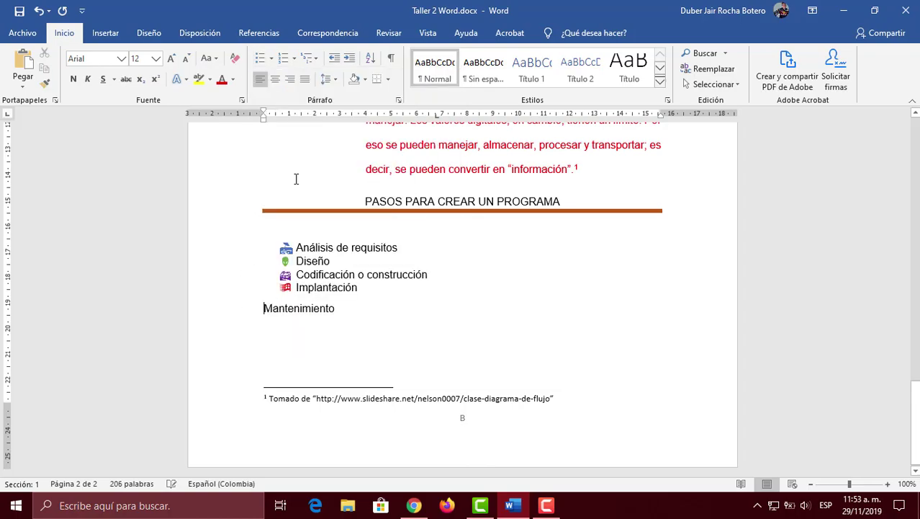
- Apply the red smiley-face bullet to the "Mantenimiento" line
click(271, 59)
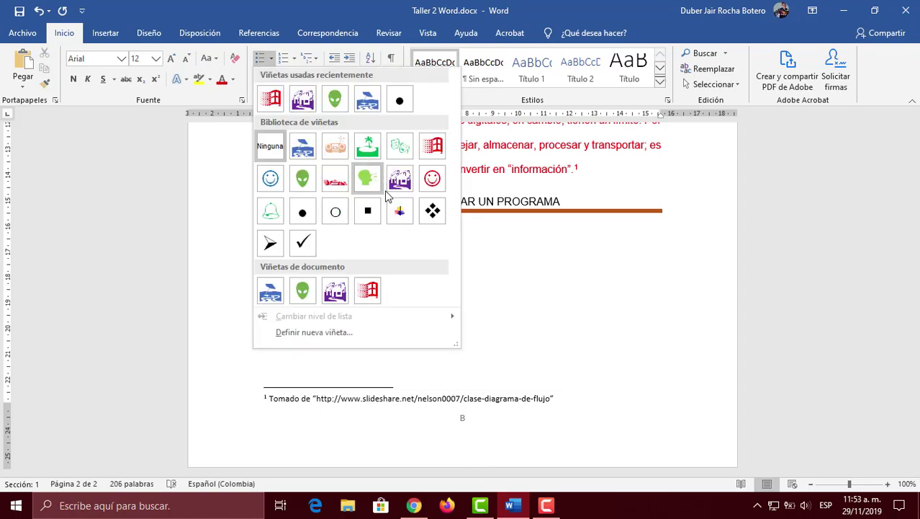
click(433, 180)
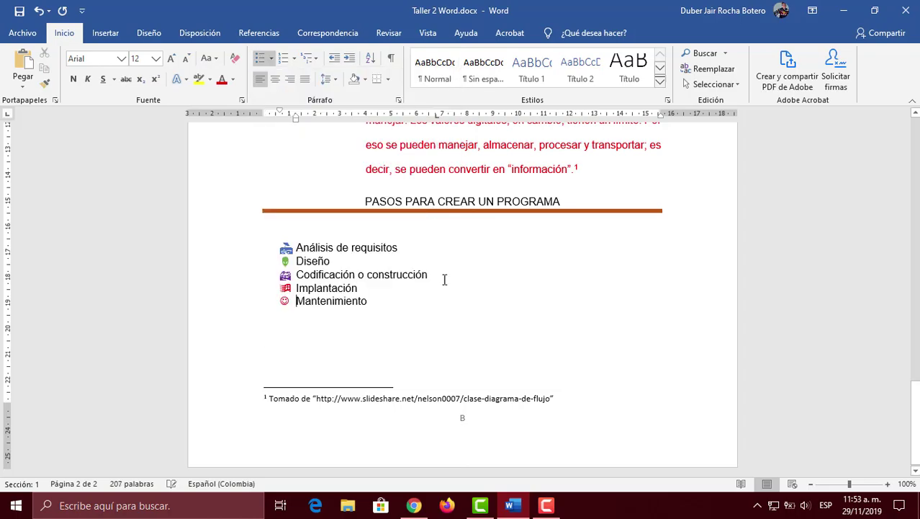
click(394, 293)
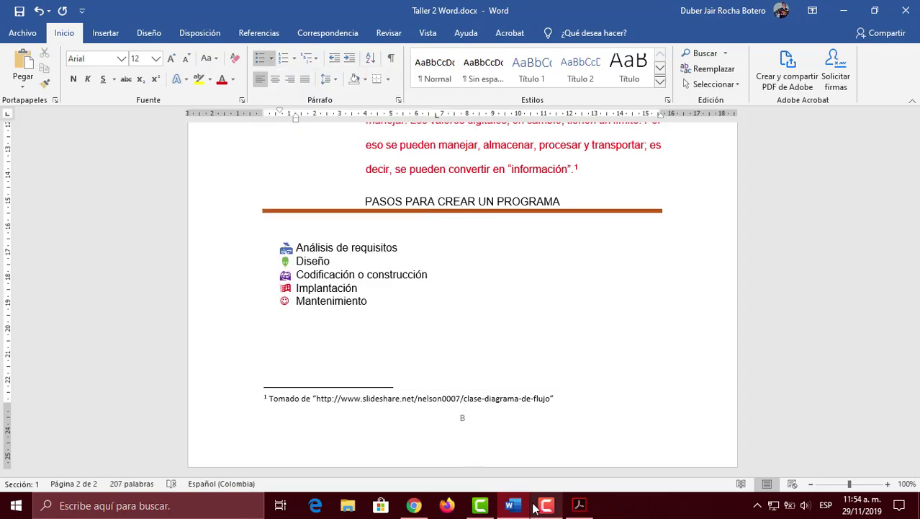
- Consult instruction 10 in the Acrobat PDF, return to Word and apply an outer shadow text effect to "Análisis de requisitos"
click(578, 506)
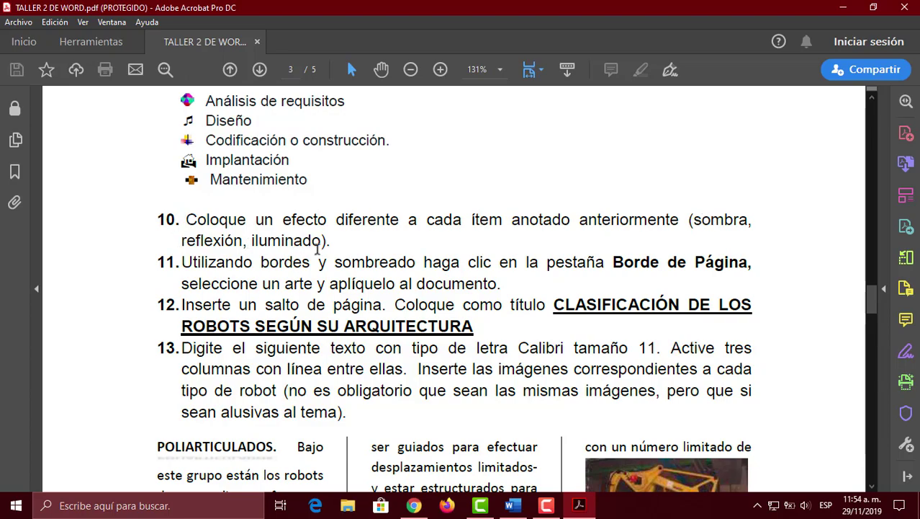
click(512, 506)
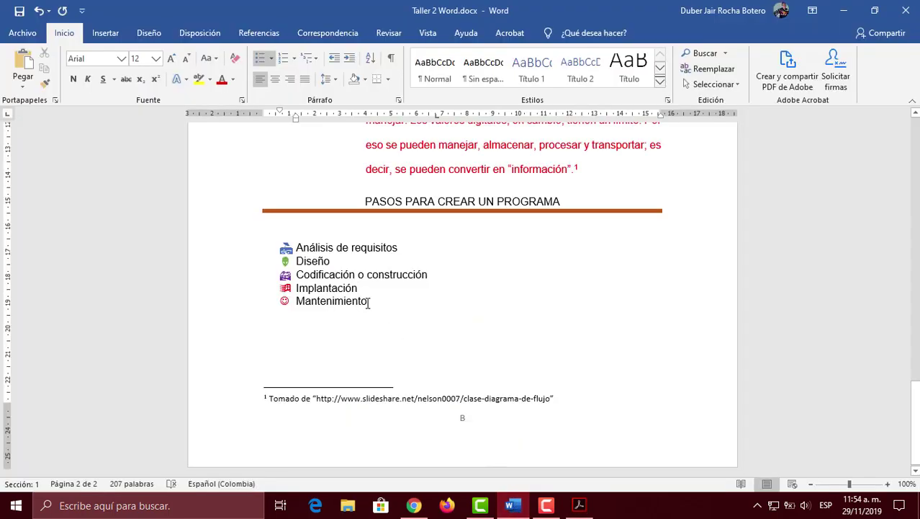
drag(306, 246, 396, 248)
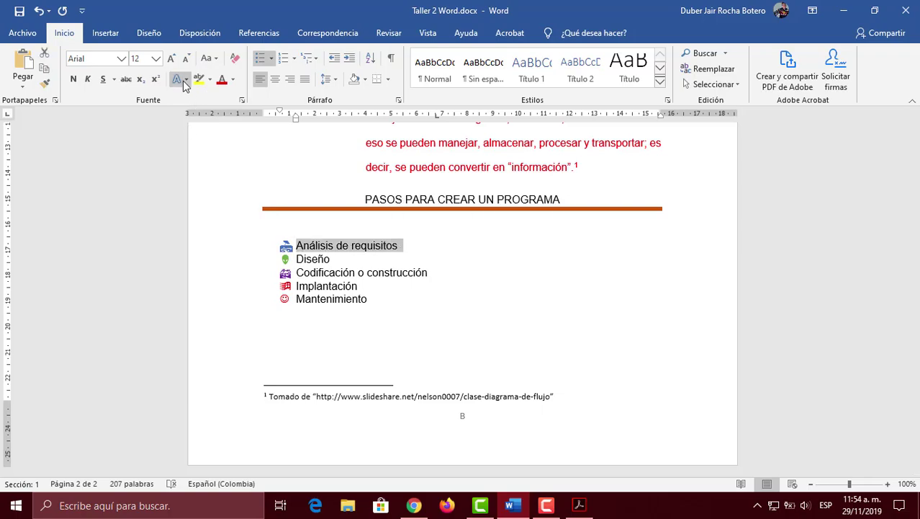
click(185, 78)
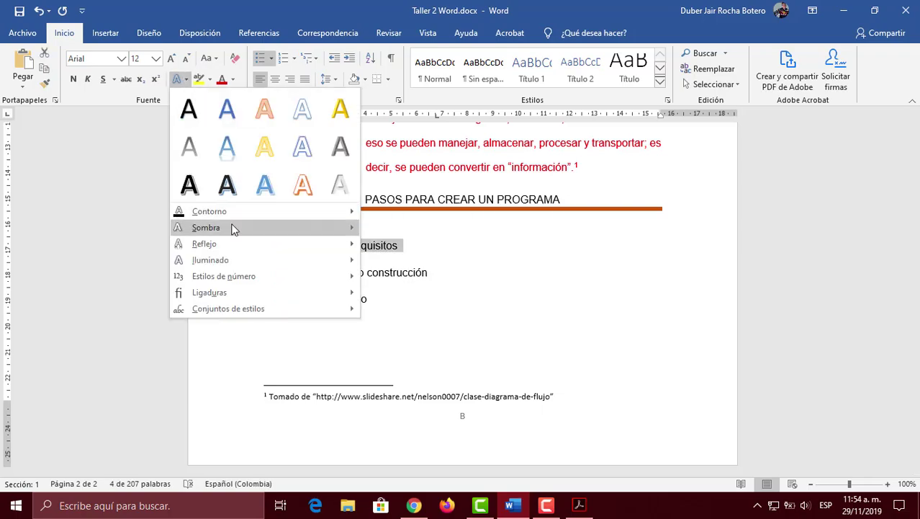
mouse_move(232, 228)
click(396, 256)
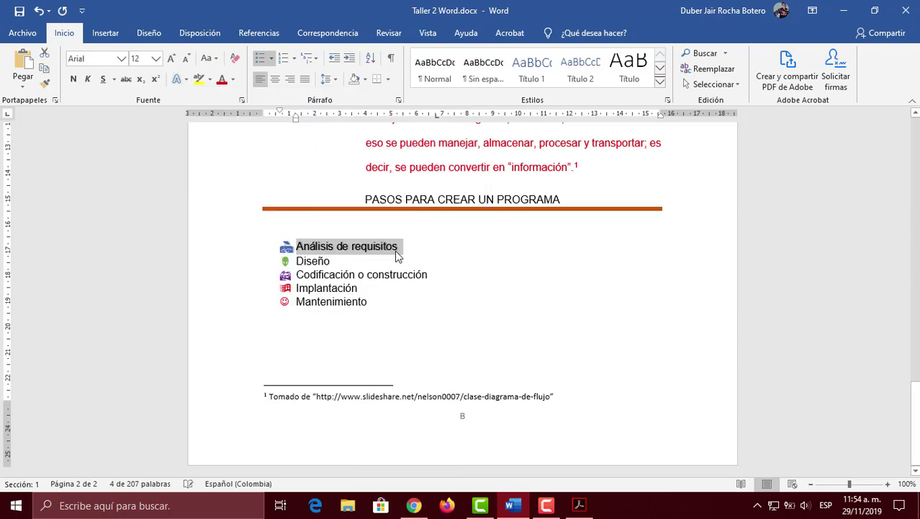
- Apply the largest light-blue glow text effect to the "Diseño" list item
click(232, 263)
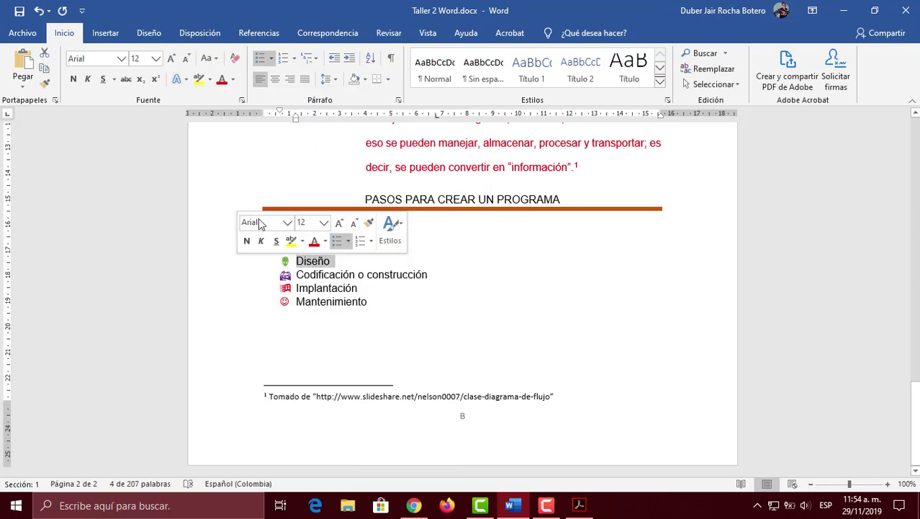
click(185, 80)
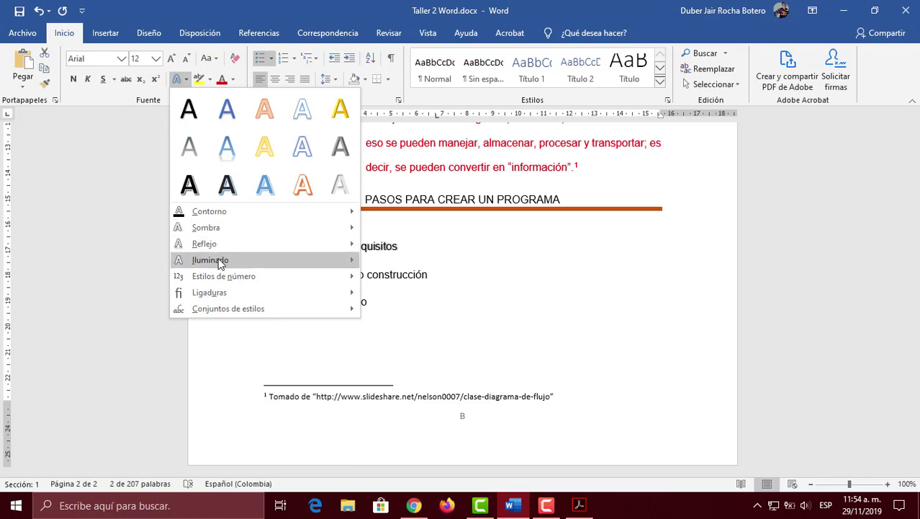
mouse_move(343, 261)
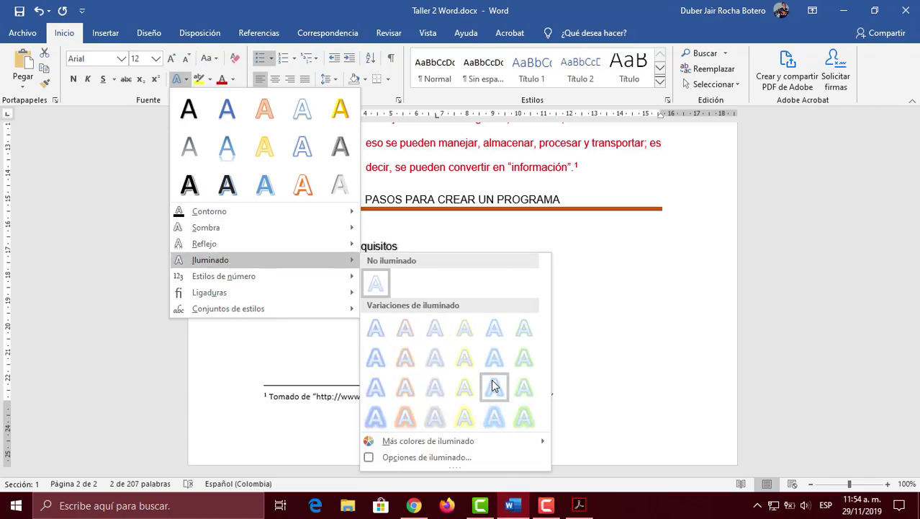
click(494, 419)
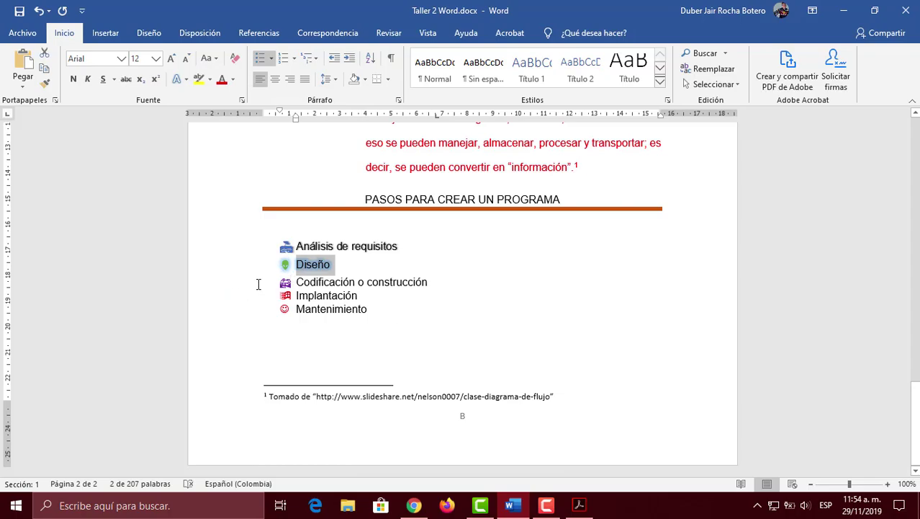
- Apply the first reflection variation to the "Codificación o construcción" list item
click(233, 284)
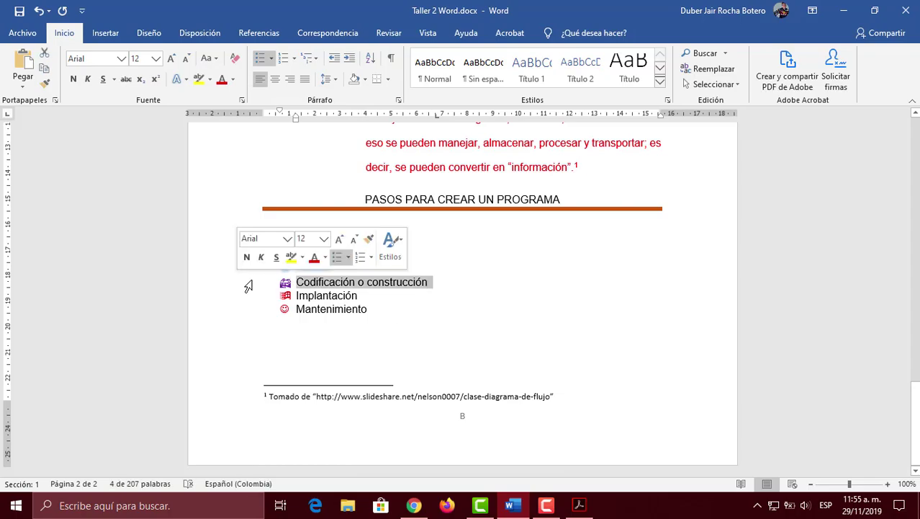
click(183, 81)
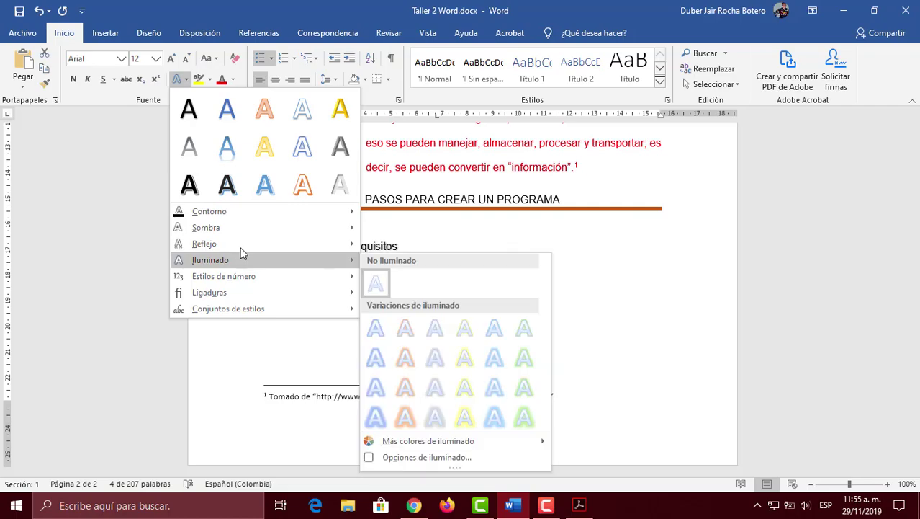
mouse_move(240, 261)
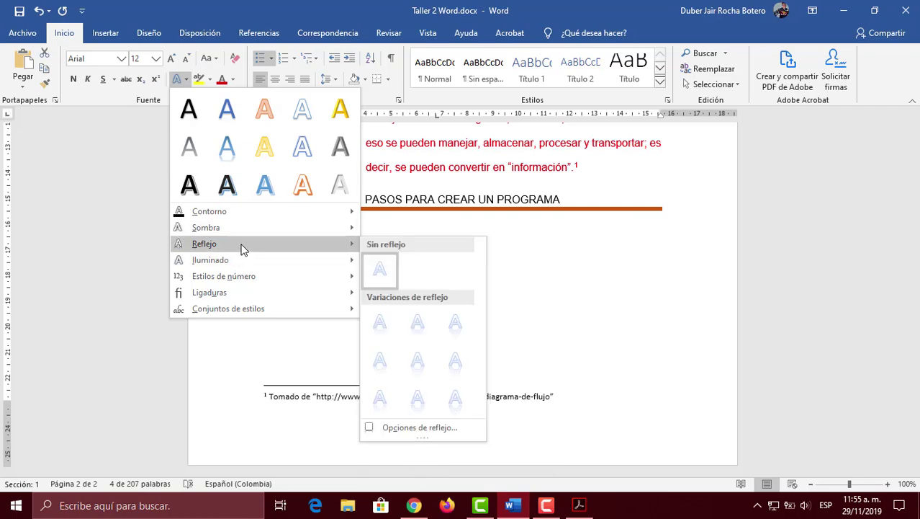
click(380, 323)
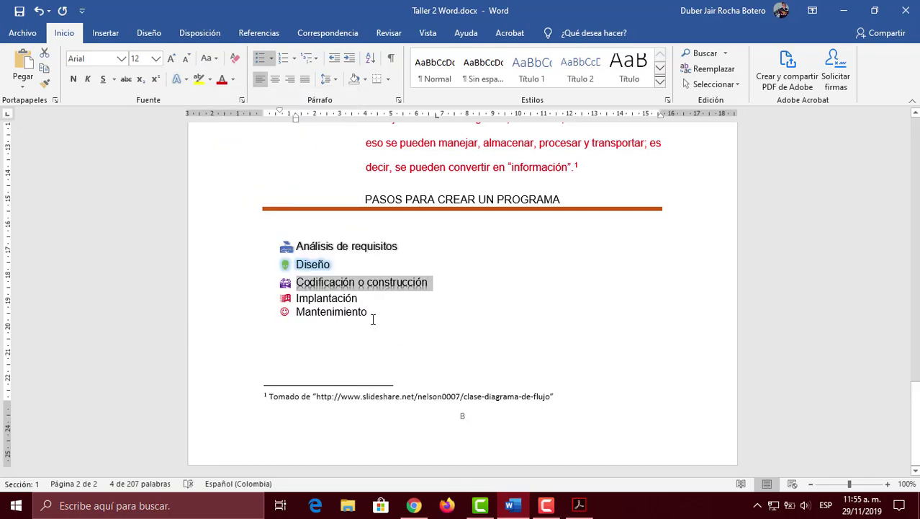
- Give the "Implantación" list item the largest light-blue glow text effect
click(247, 302)
click(179, 79)
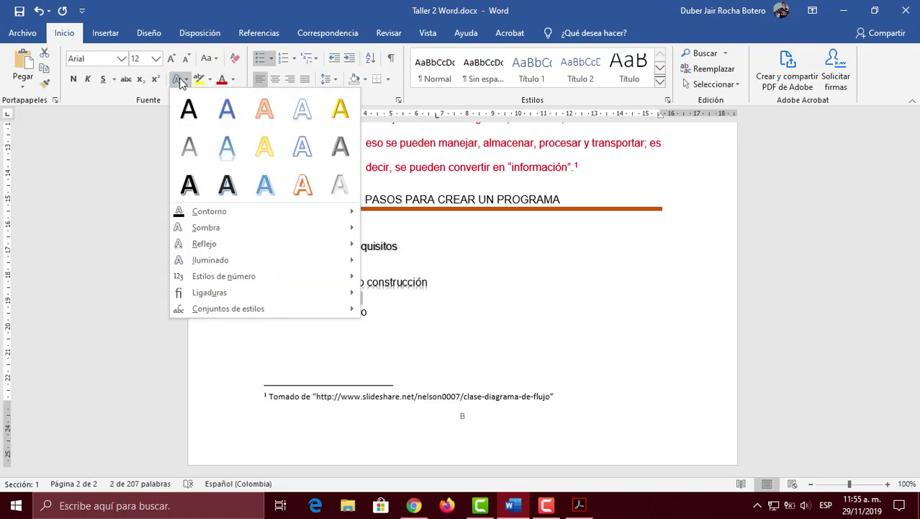
mouse_move(237, 257)
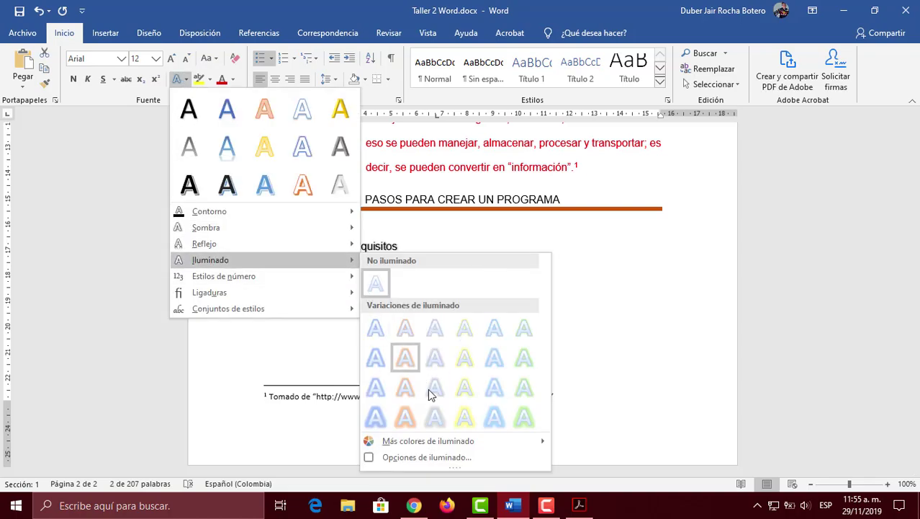
click(494, 416)
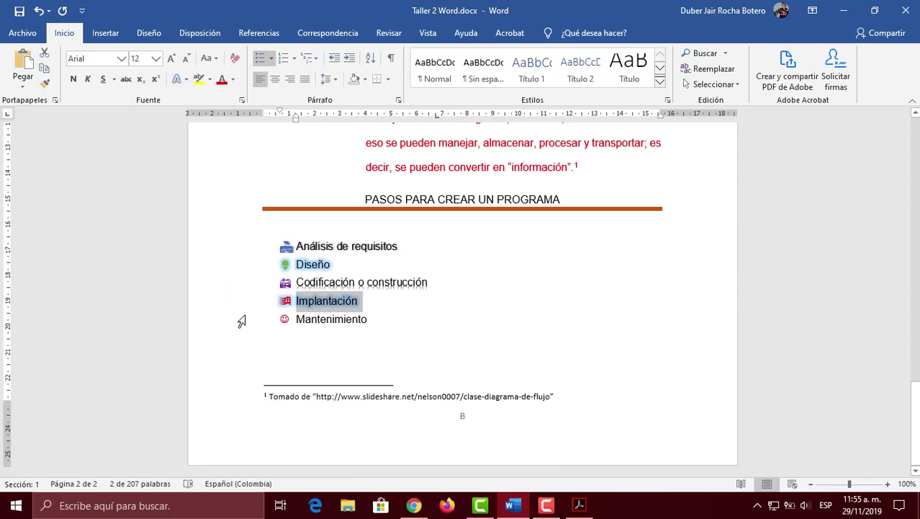
- Try an inner shadow on the "Mantenimiento" list item and replace it with an outer shadow
click(241, 321)
click(183, 84)
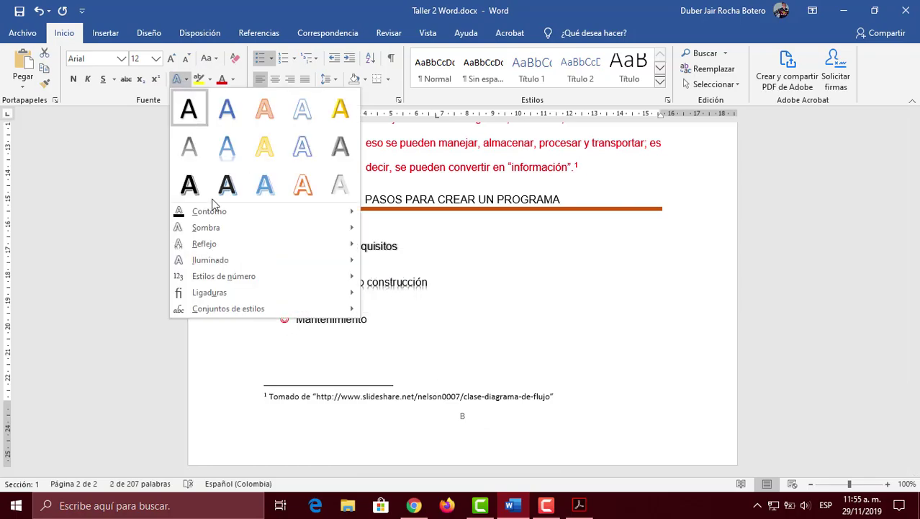
mouse_move(223, 229)
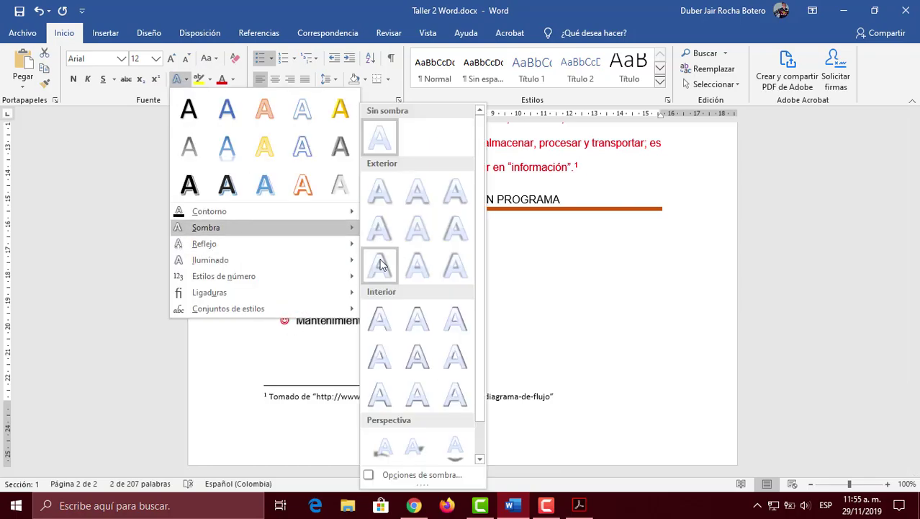
click(422, 391)
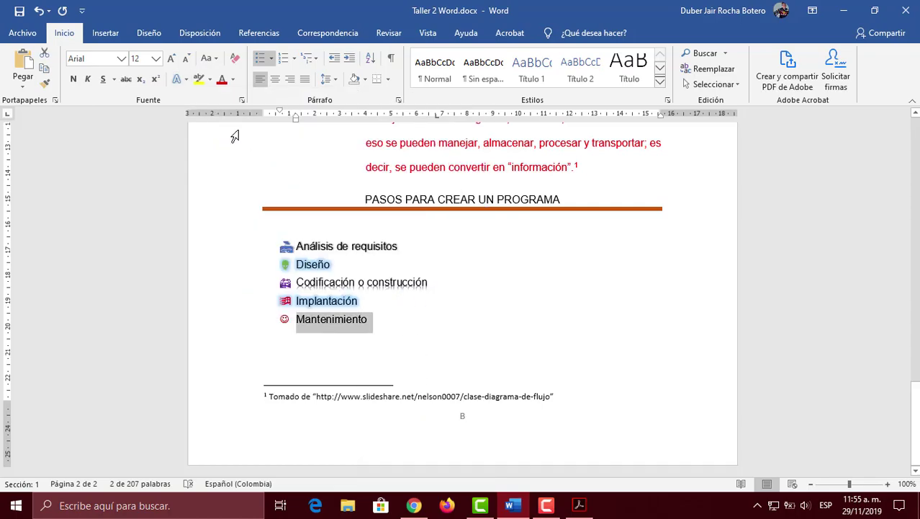
click(180, 79)
mouse_move(223, 229)
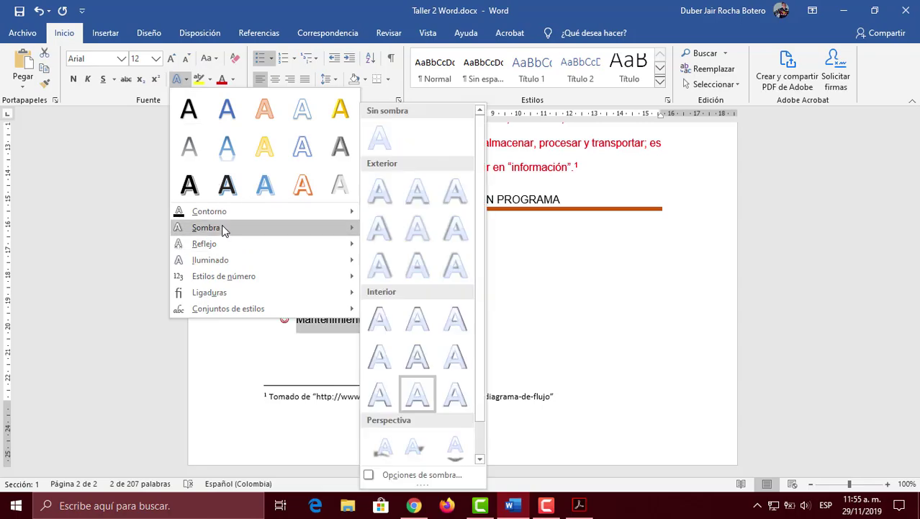
click(427, 193)
click(468, 345)
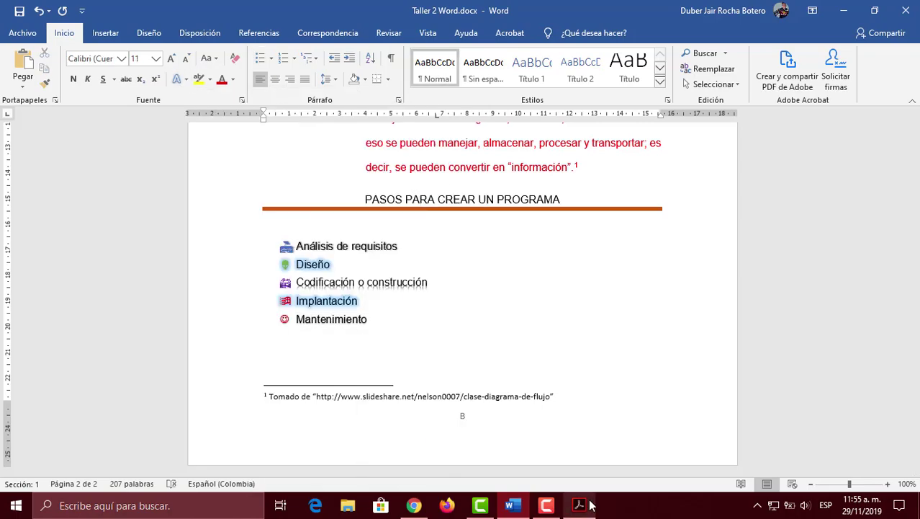
- Consult instruction 11 in the Acrobat PDF, return to Word and apply a green pine-tree art page border to the whole document
click(580, 505)
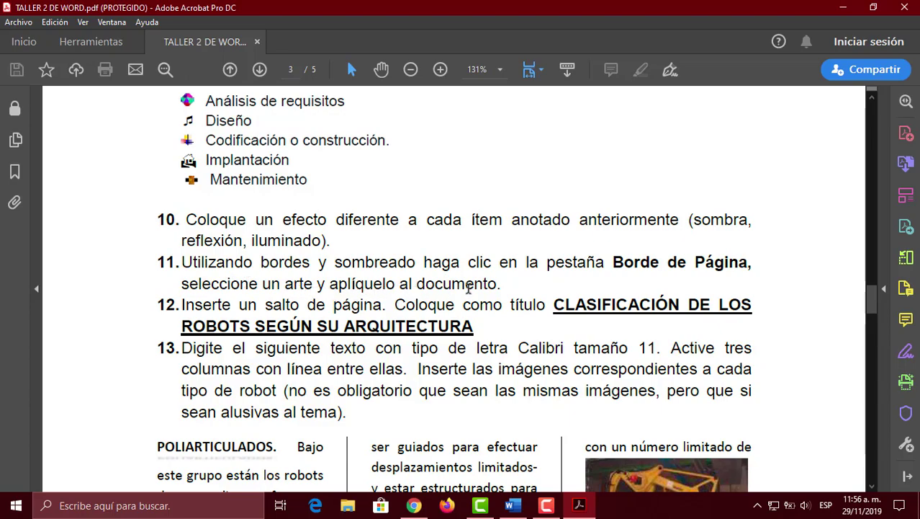
click(512, 505)
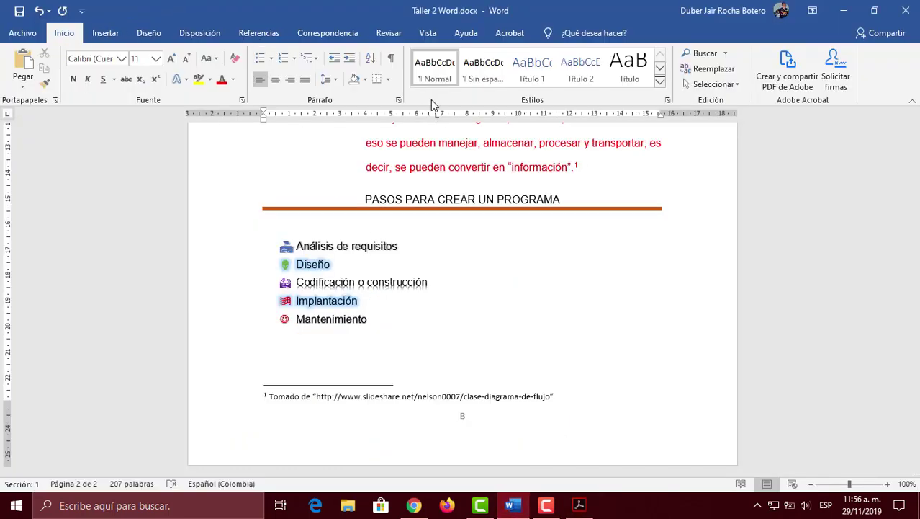
click(388, 79)
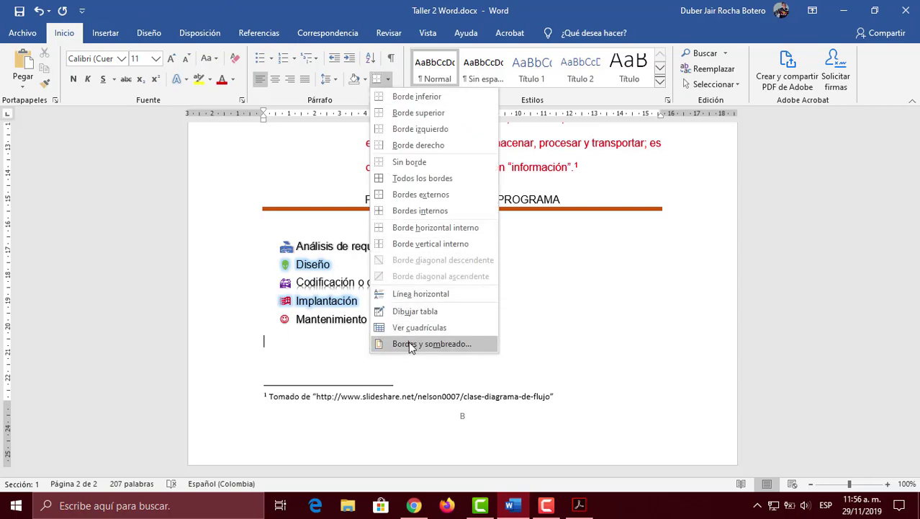
click(410, 343)
click(383, 162)
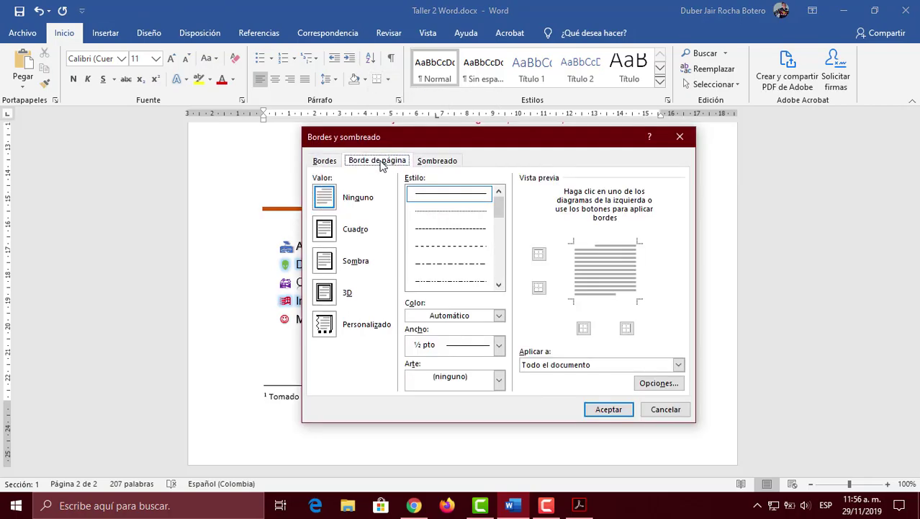
click(500, 382)
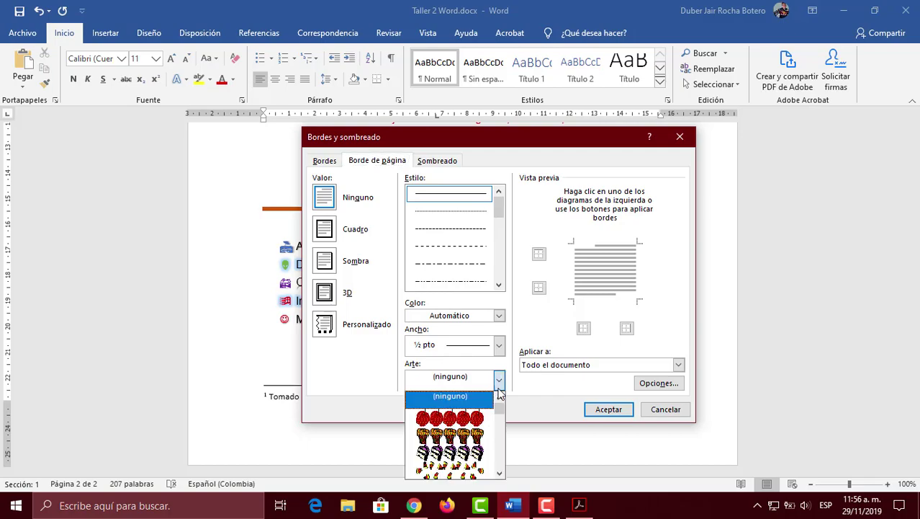
mouse_move(500, 406)
mouse_down()
mouse_move(504, 441)
mouse_move(501, 412)
mouse_up()
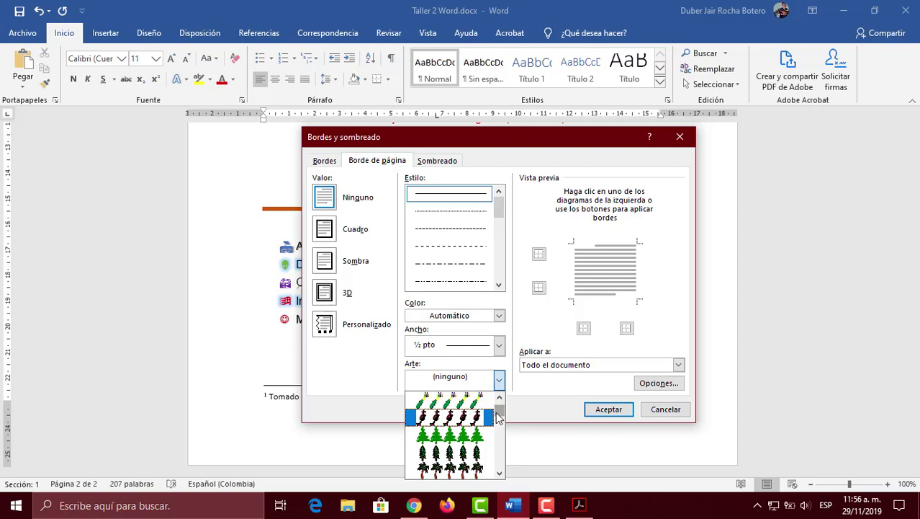
drag(499, 417, 496, 441)
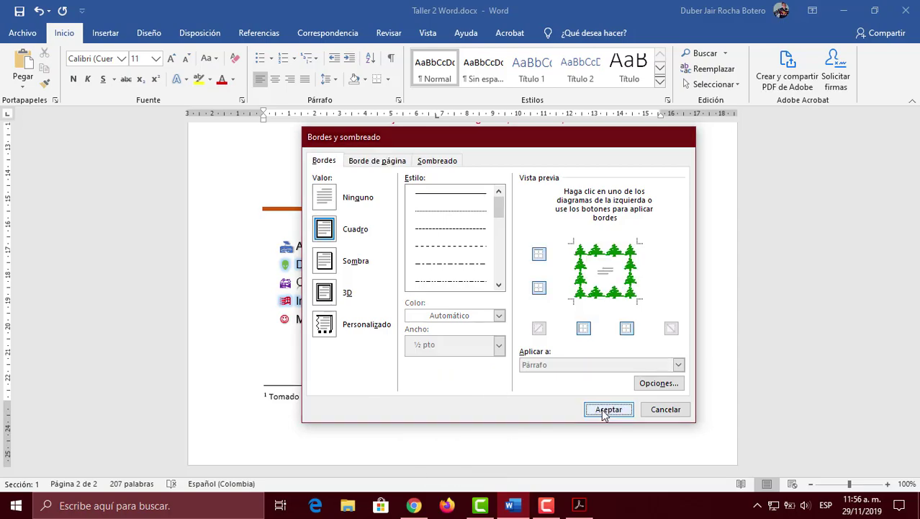
click(603, 412)
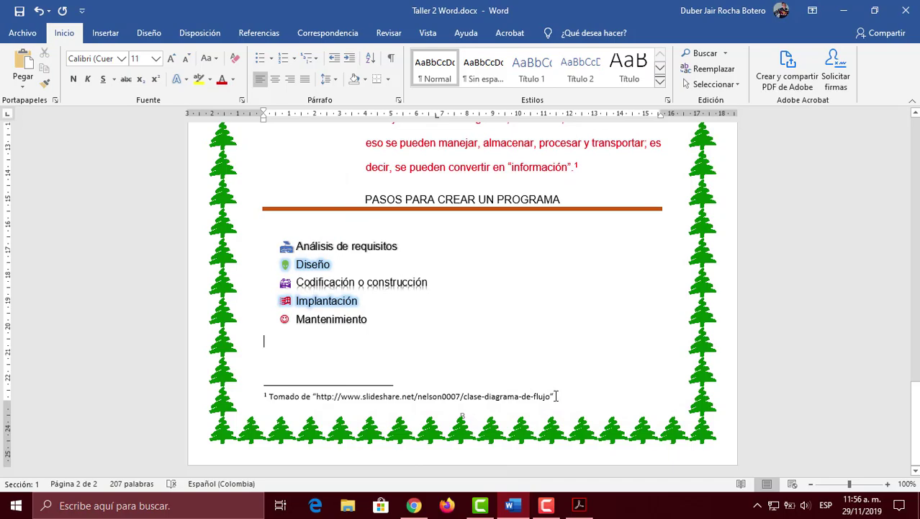
- Check the art border across the document's pages and switch to the Acrobat PDF to read instructions 12 and 13
scroll(401, 353, up, 9)
scroll(400, 353, up, 15)
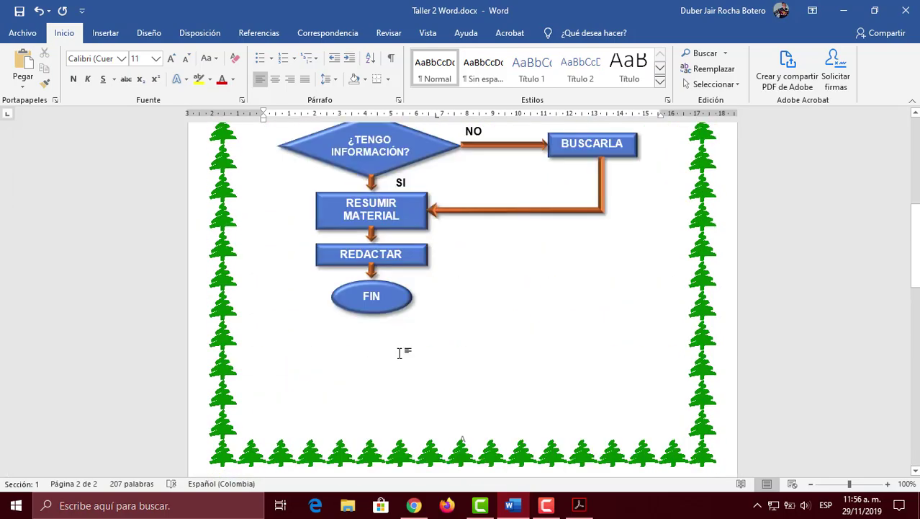
scroll(400, 355, down, 20)
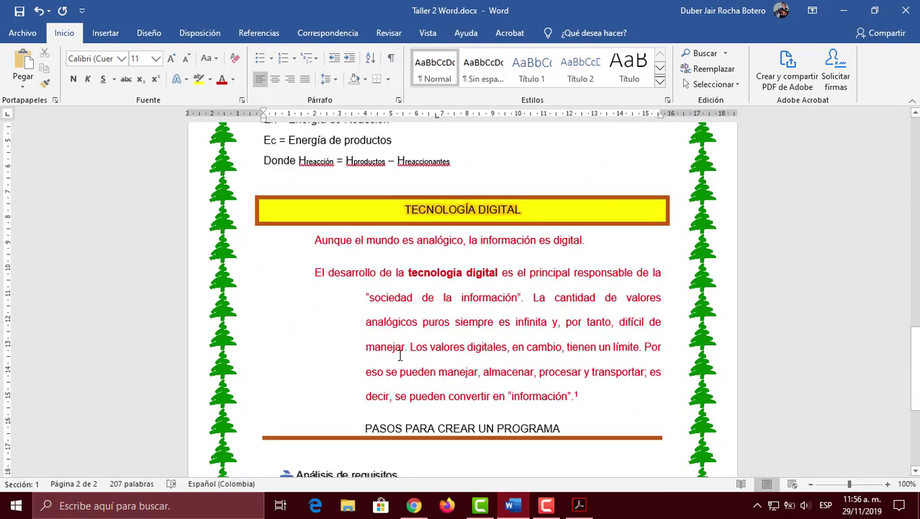
key(alt+Tab)
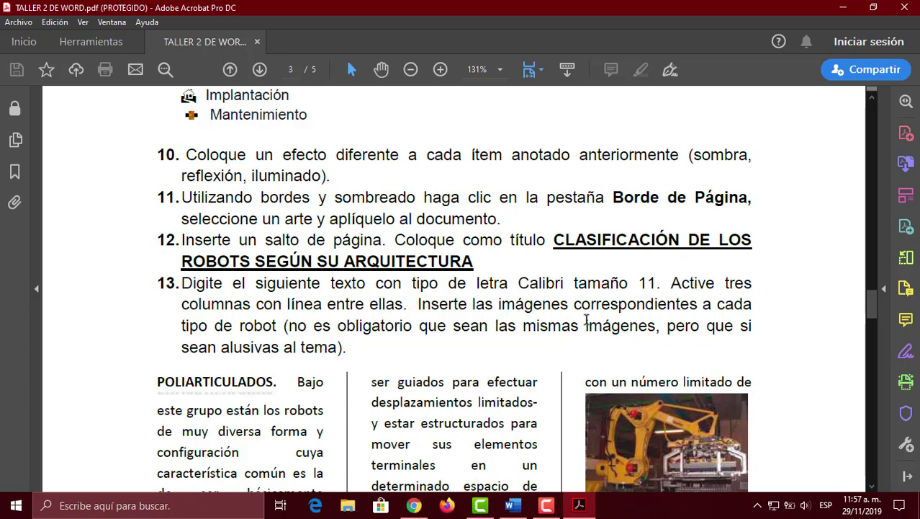
- Read instruction 13 in the PDF and examine the three-column robot text sample with its images through to the last page
scroll(596, 320, down, 2)
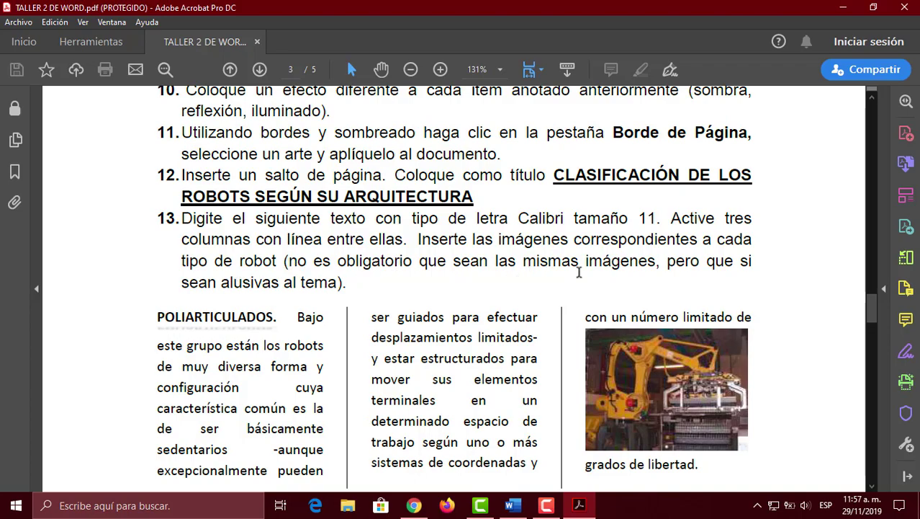
scroll(450, 319, down, 2)
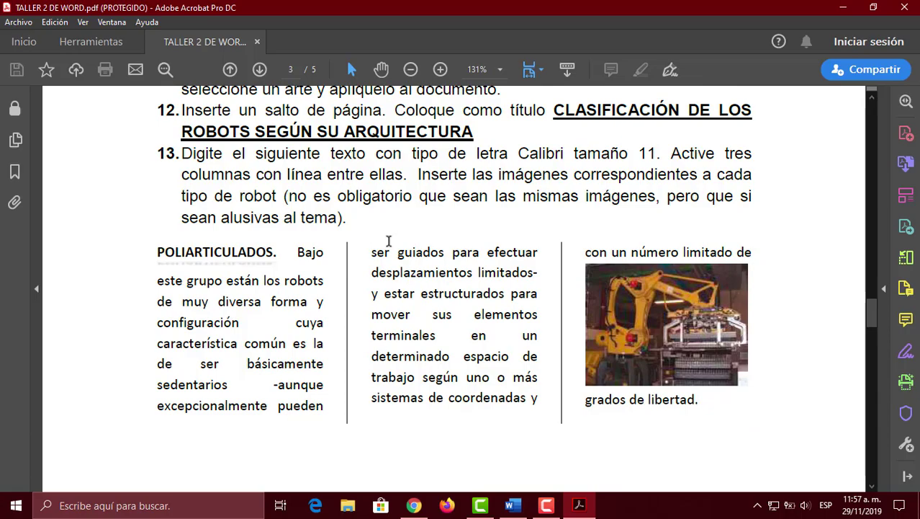
scroll(389, 245, down, 10)
scroll(483, 284, down, 10)
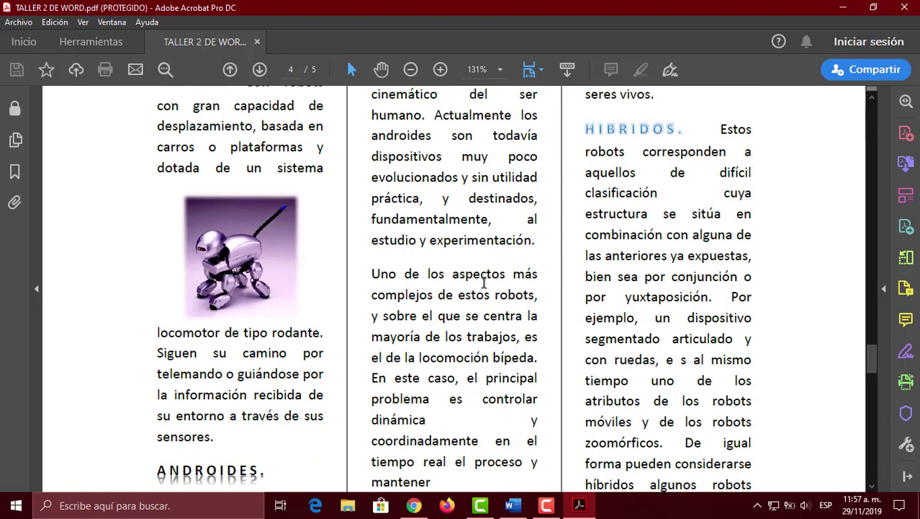
scroll(482, 284, up, 2)
scroll(482, 284, up, 12)
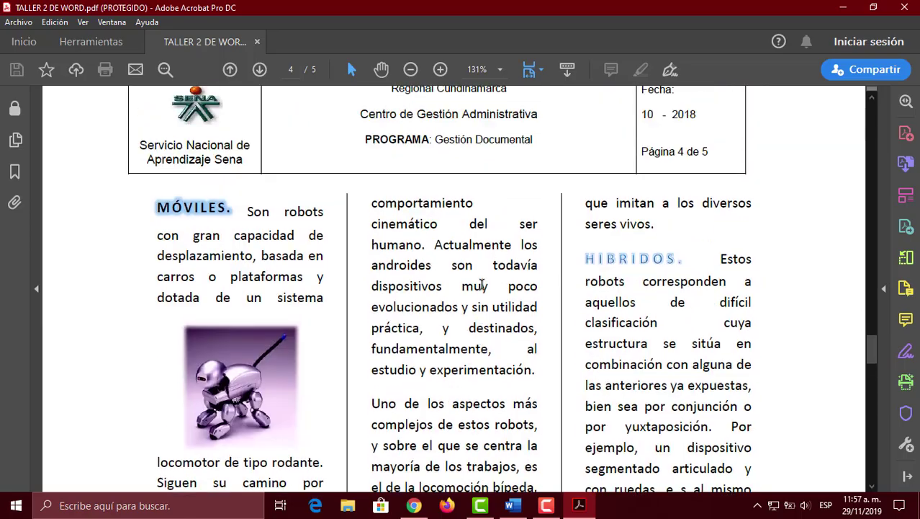
scroll(482, 284, down, 3)
scroll(481, 284, down, 20)
scroll(482, 285, up, 20)
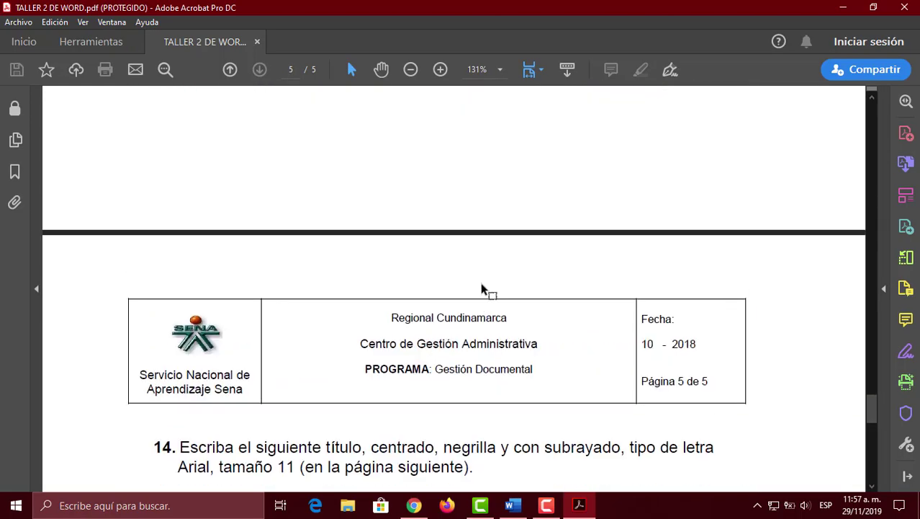
scroll(482, 283, up, 3)
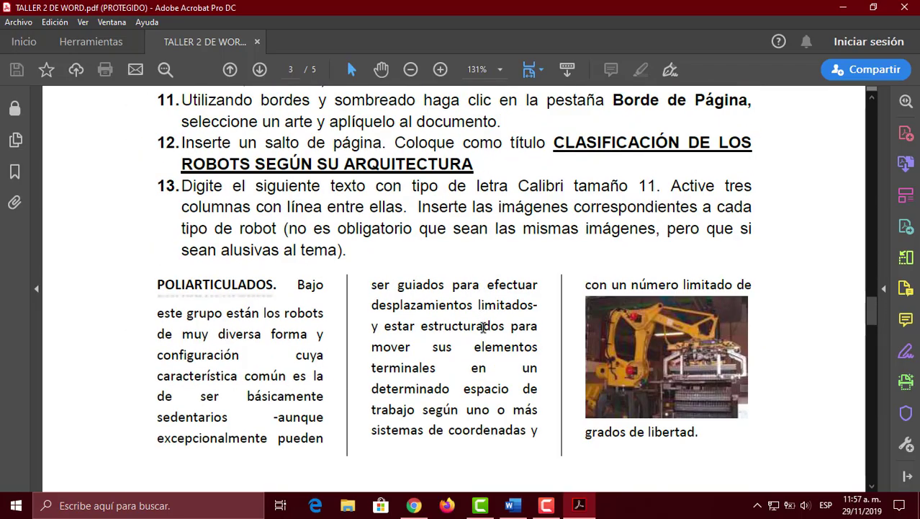
- Switch to Word and make the title "CLASIFICACIÓN DE LOS ROBOTS SEGÚN SU ARQUITECTURA" bold, underlined and centered
key(alt+Tab)
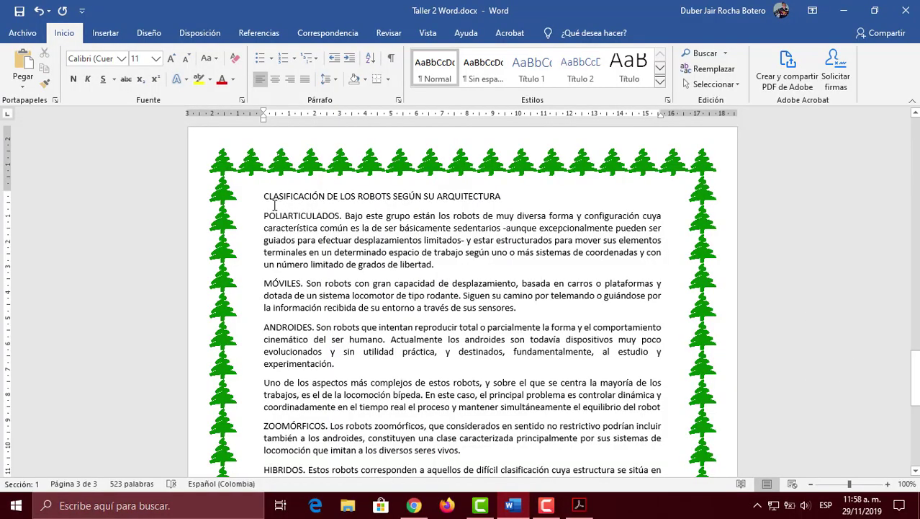
click(249, 199)
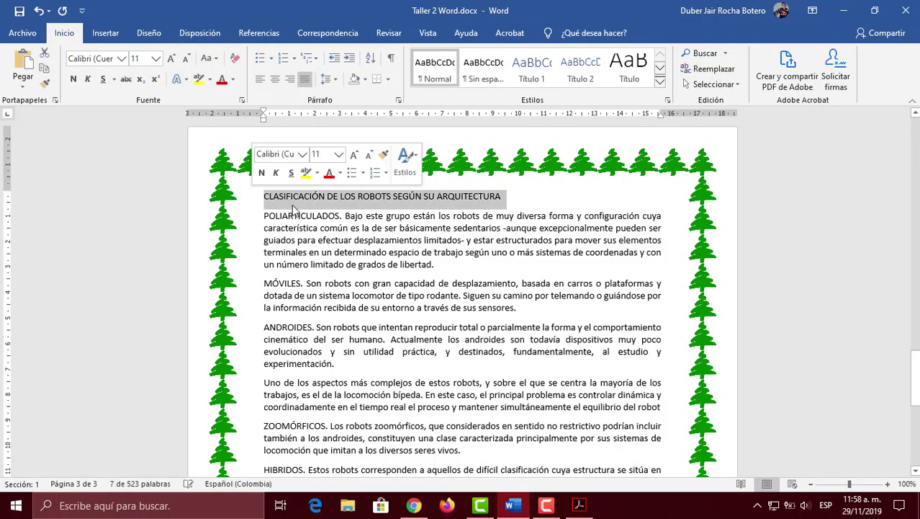
click(263, 173)
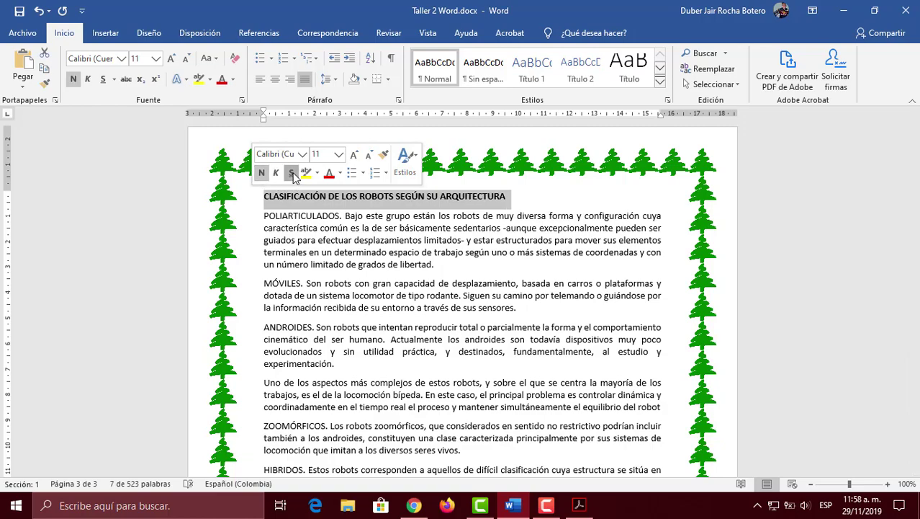
click(291, 172)
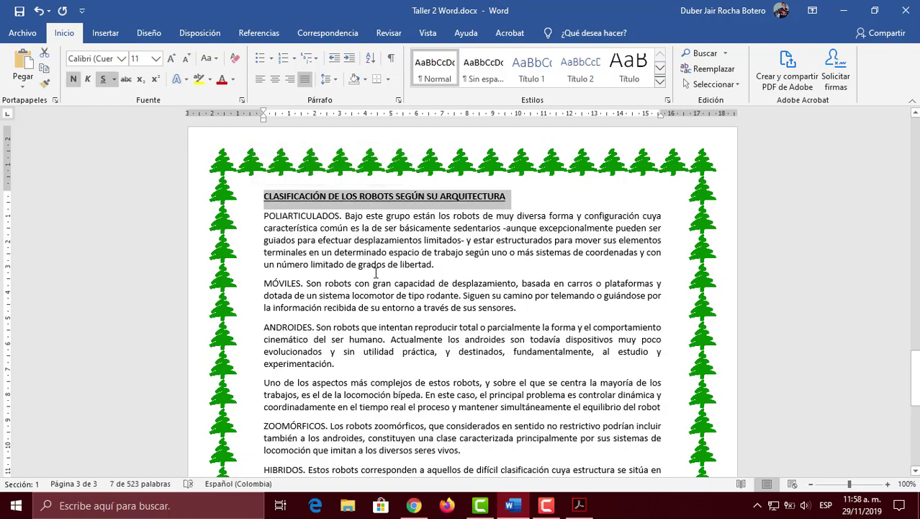
key(ctrl+t)
click(326, 229)
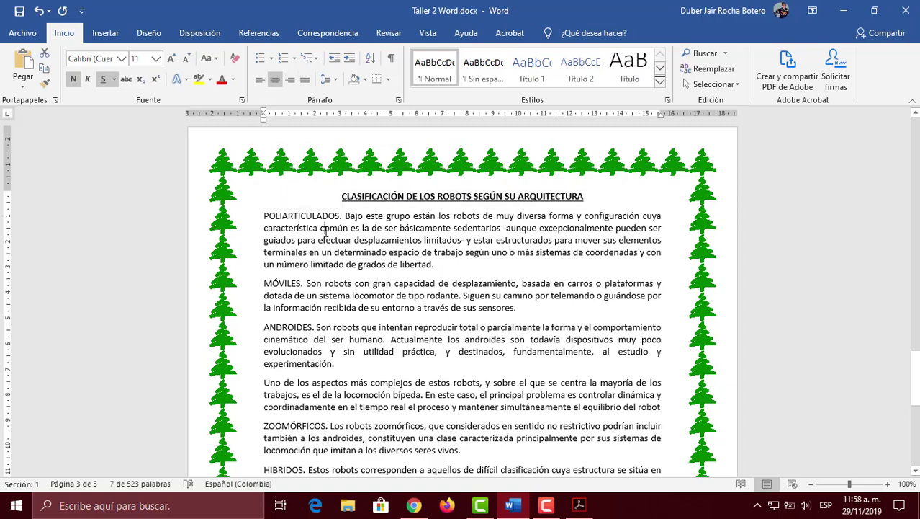
- Look over the robot classification paragraphs, compare them with the sample under instruction 13 in the Acrobat PDF, and return to Word
scroll(482, 322, down, 1)
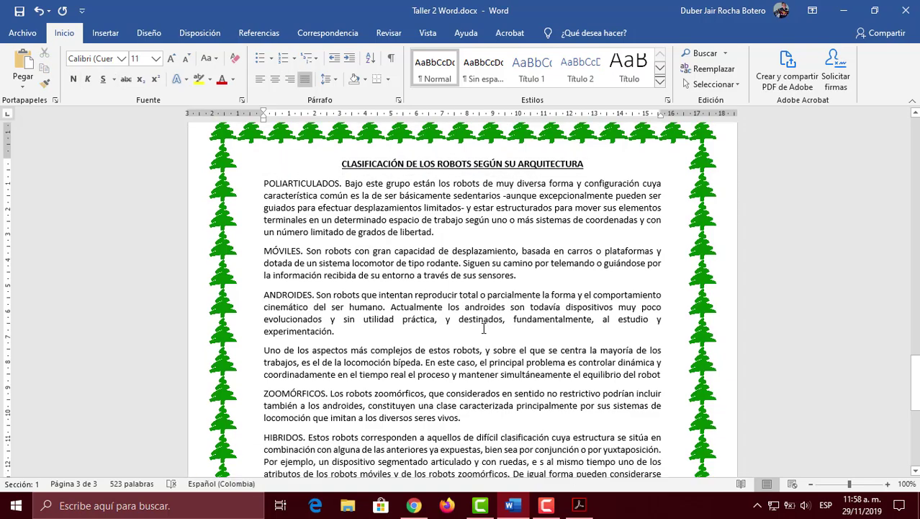
scroll(484, 328, down, 3)
scroll(484, 328, up, 3)
scroll(484, 328, down, 2)
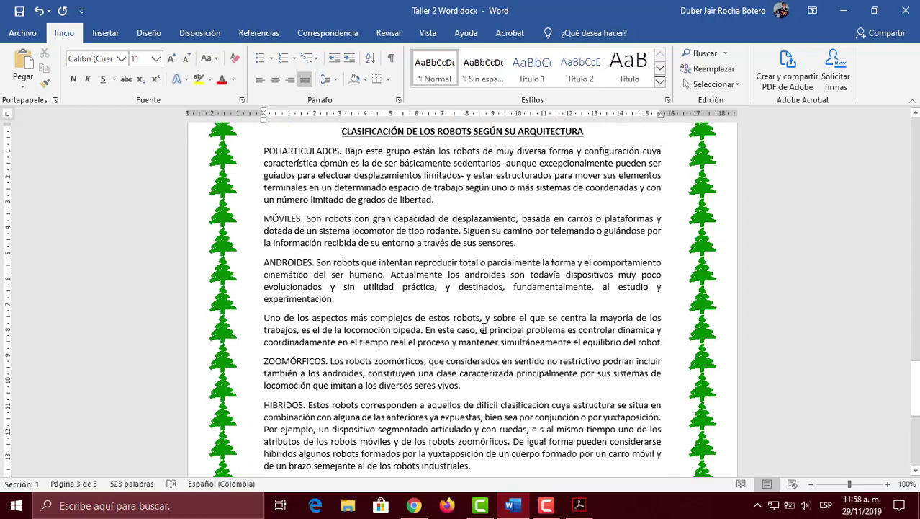
scroll(484, 328, up, 3)
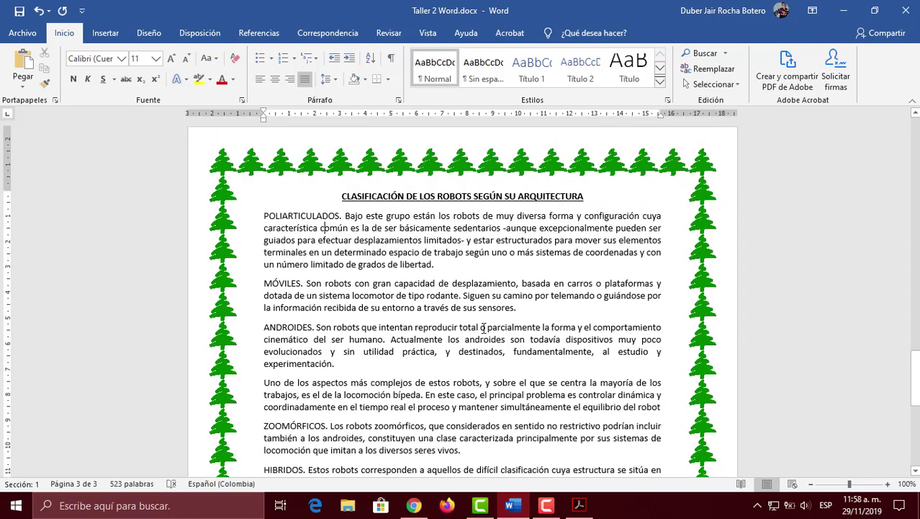
scroll(484, 328, down, 1)
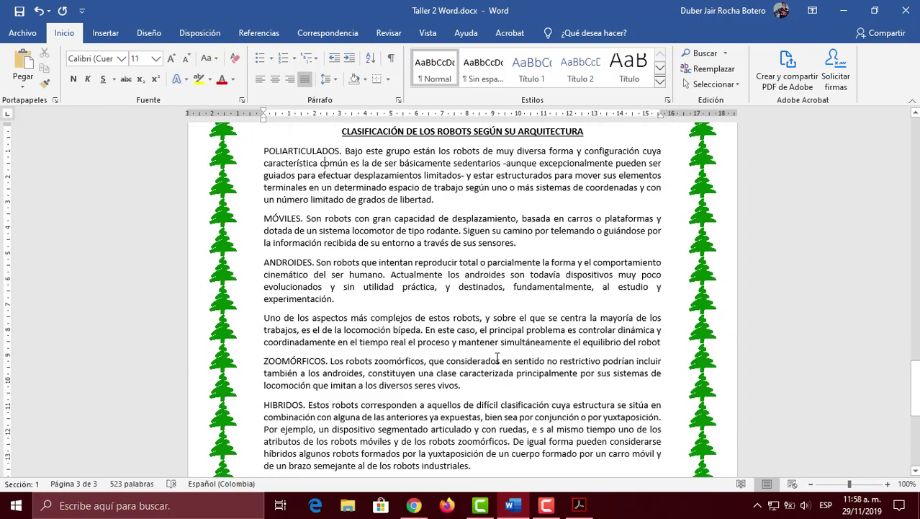
click(580, 506)
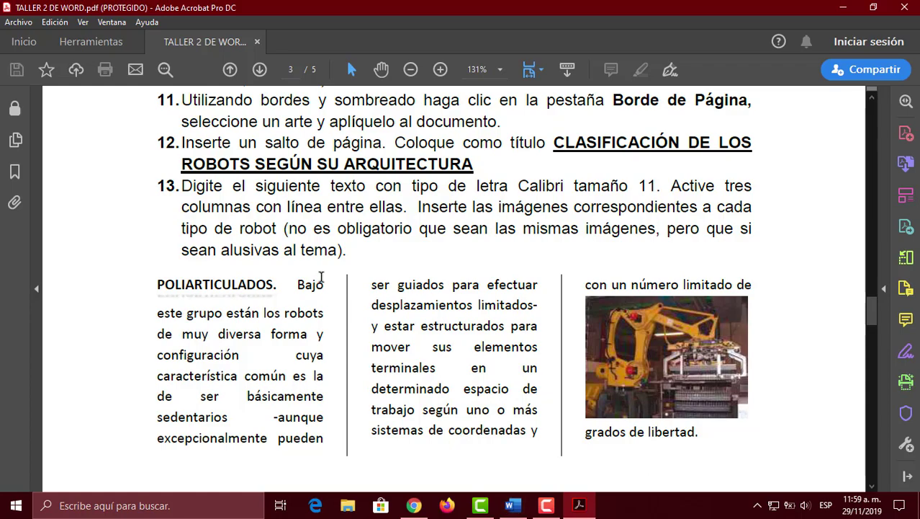
click(514, 505)
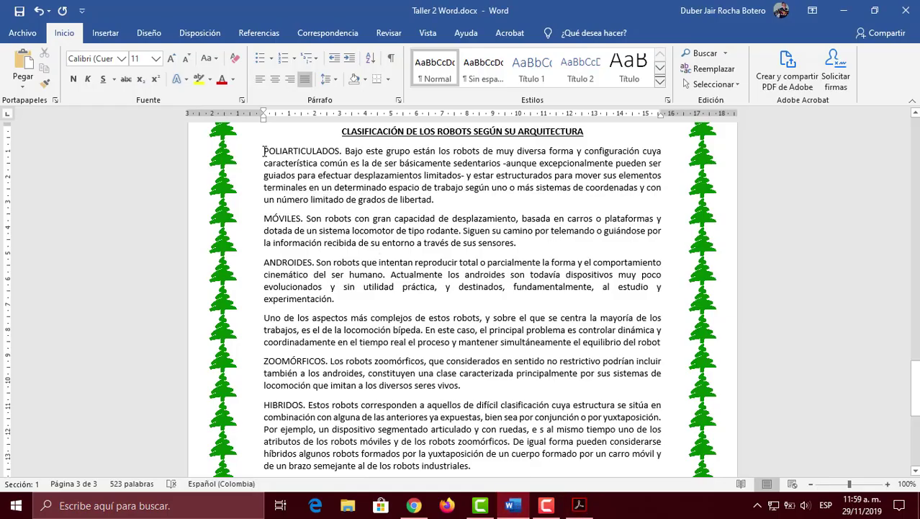
- Format the robot text from POLIARTICULADOS to the end of HIBRIDOS in three equal-width columns with a line between them
drag(264, 150, 477, 402)
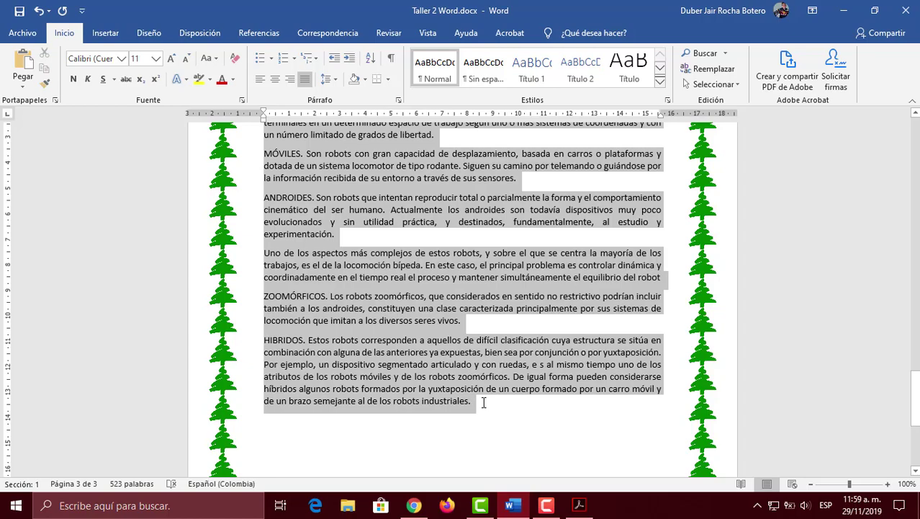
drag(484, 403, 483, 403)
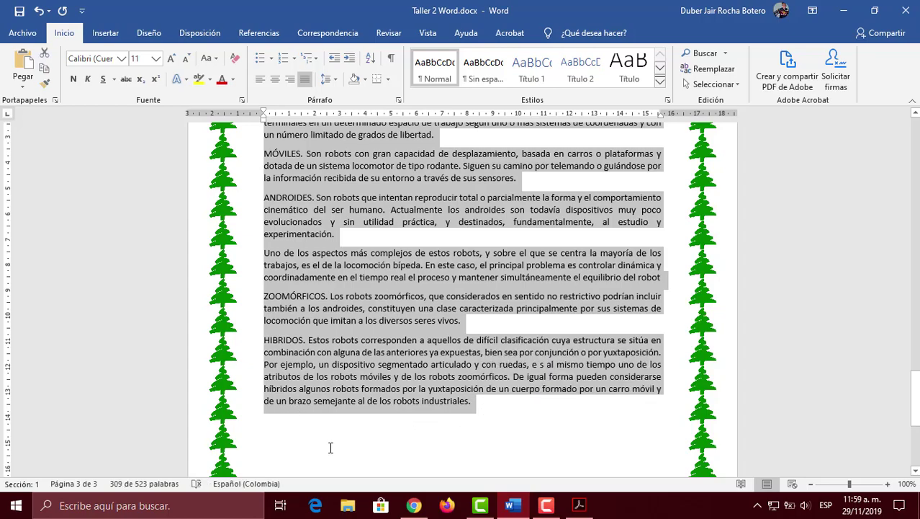
scroll(328, 413, down, 3)
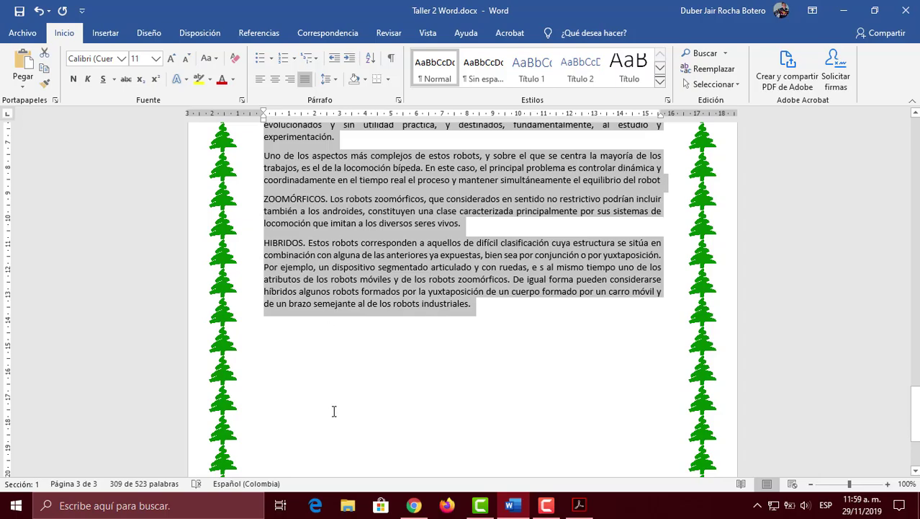
scroll(333, 412, up, 1)
scroll(335, 412, up, 5)
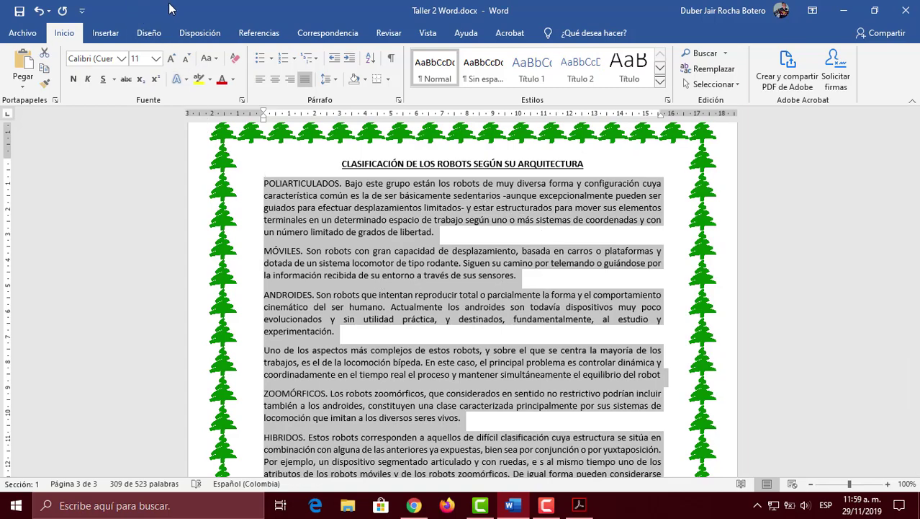
click(200, 36)
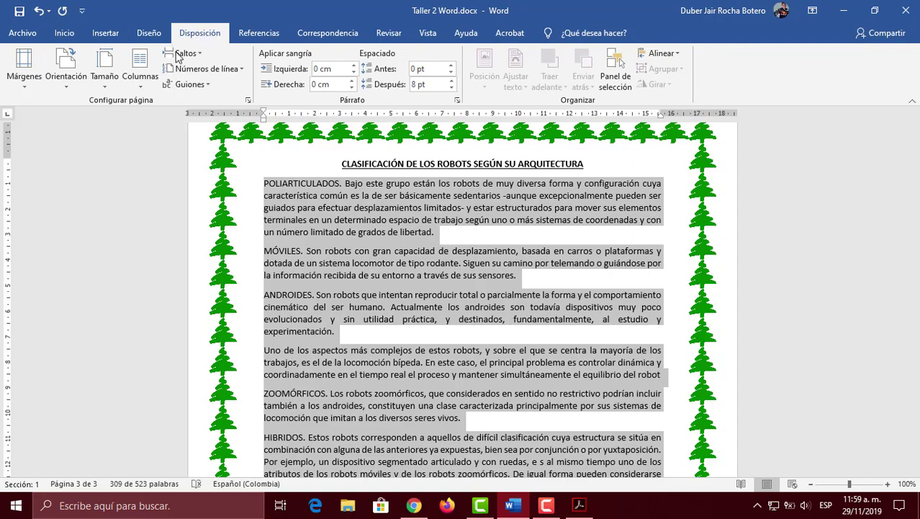
click(141, 83)
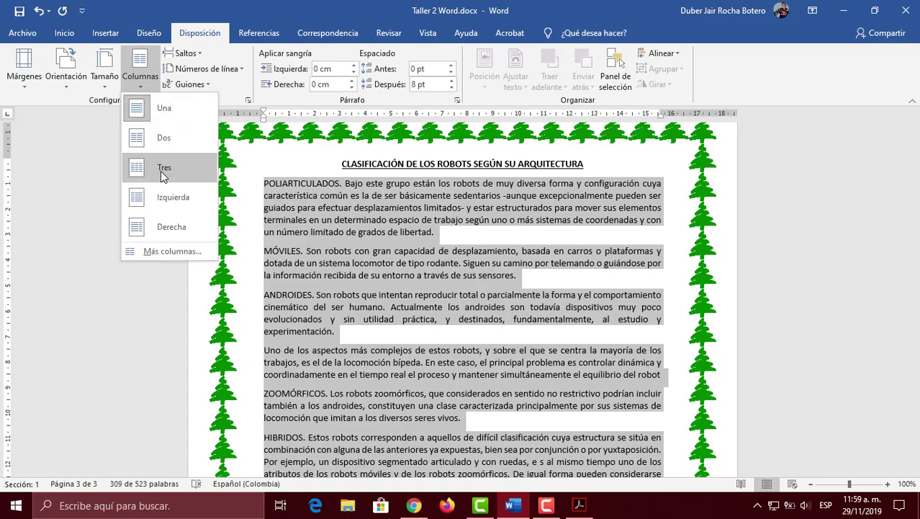
click(166, 251)
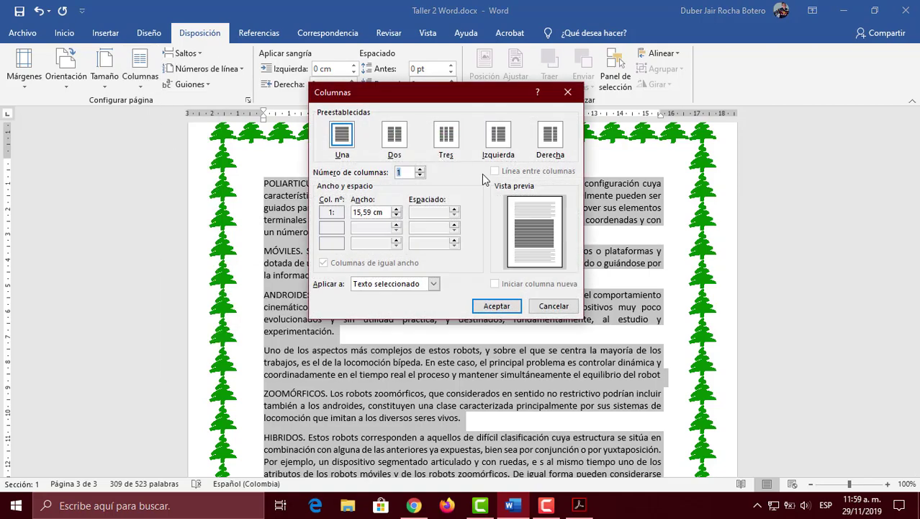
click(446, 136)
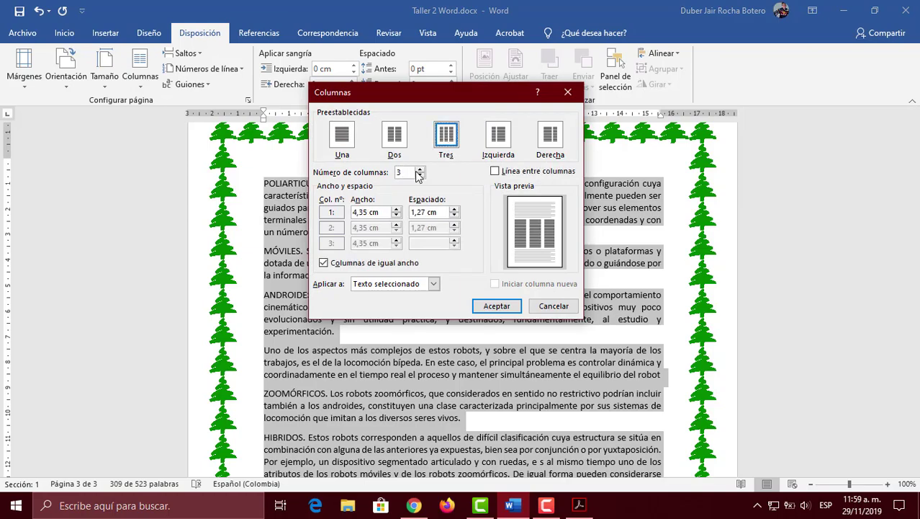
click(495, 171)
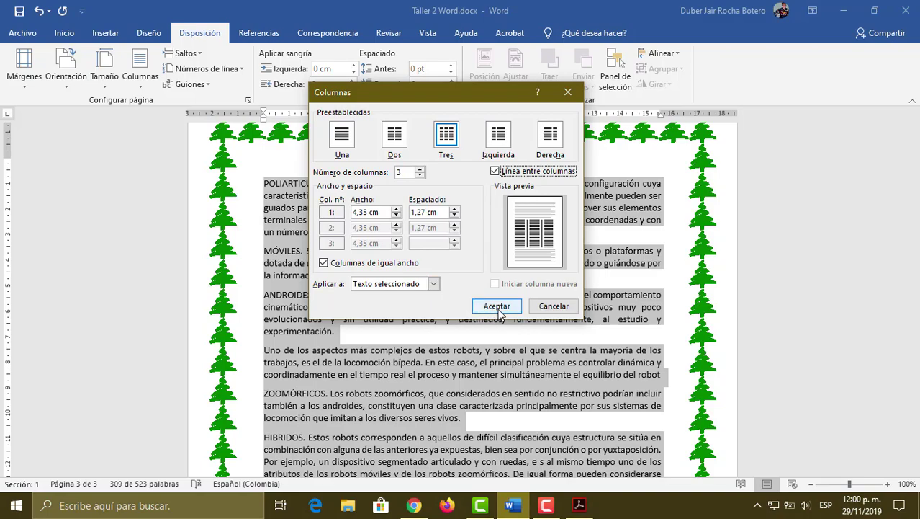
click(499, 309)
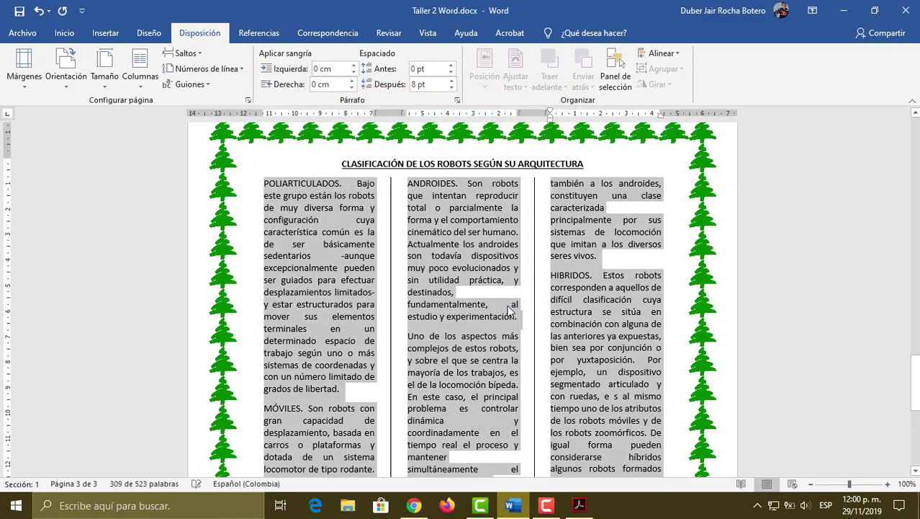
- Examine the three-column layout and dividing lines of the robot classification text across the whole page
scroll(552, 277, down, 5)
scroll(551, 277, up, 6)
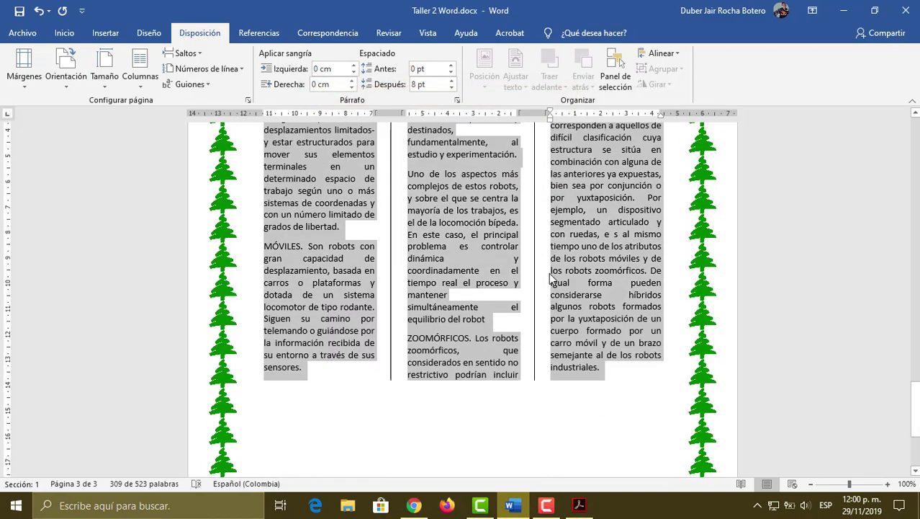
scroll(528, 328, up, 2)
scroll(528, 328, up, 2)
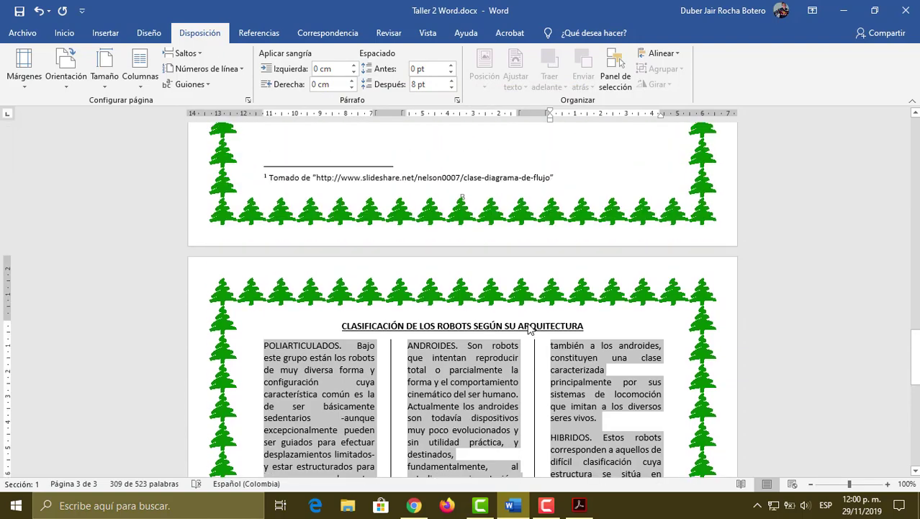
scroll(528, 327, down, 8)
scroll(528, 327, down, 3)
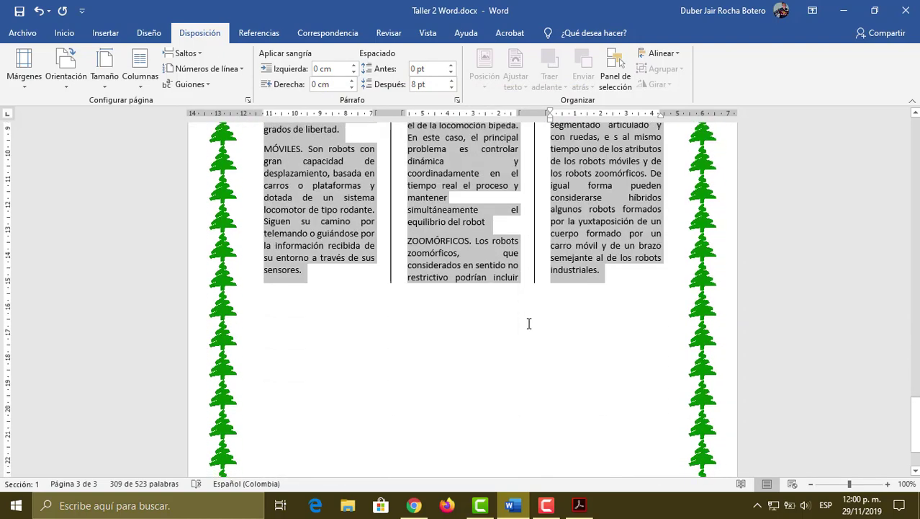
scroll(527, 328, up, 8)
scroll(528, 328, up, 2)
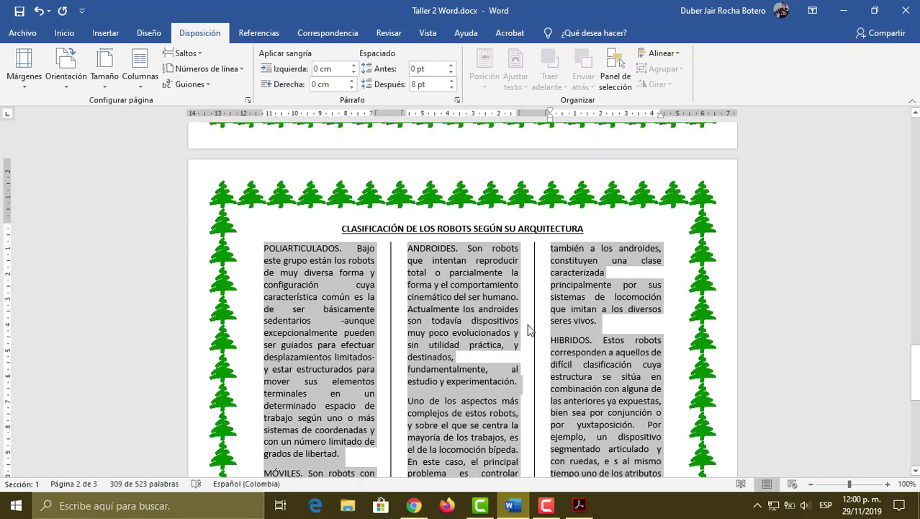
scroll(528, 328, down, 9)
scroll(529, 325, up, 9)
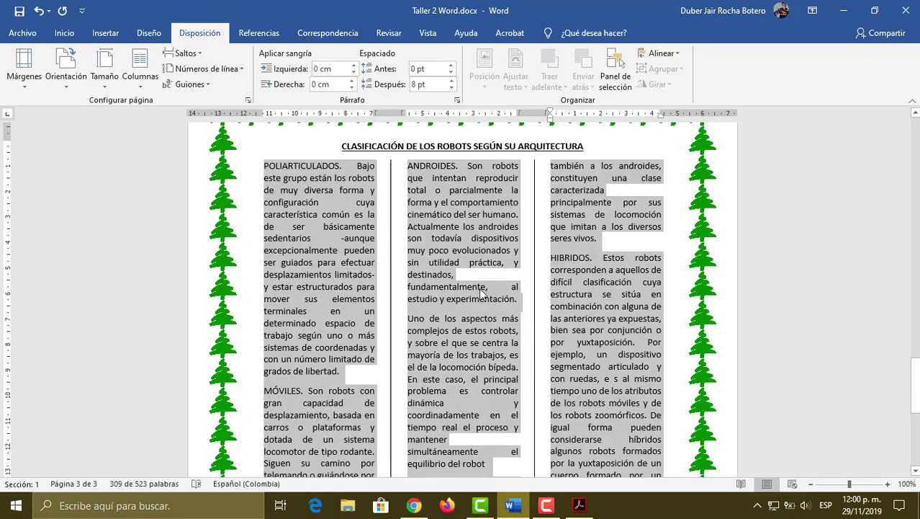
- Switch to the Acrobat PDF and examine the heading effects and robot images in the sample for instruction 13
click(579, 505)
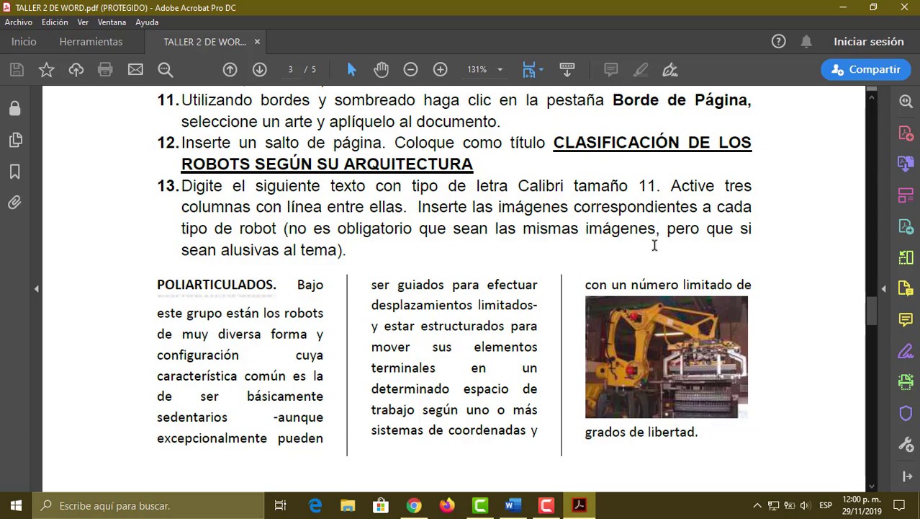
scroll(650, 273, down, 2)
scroll(389, 274, down, 1)
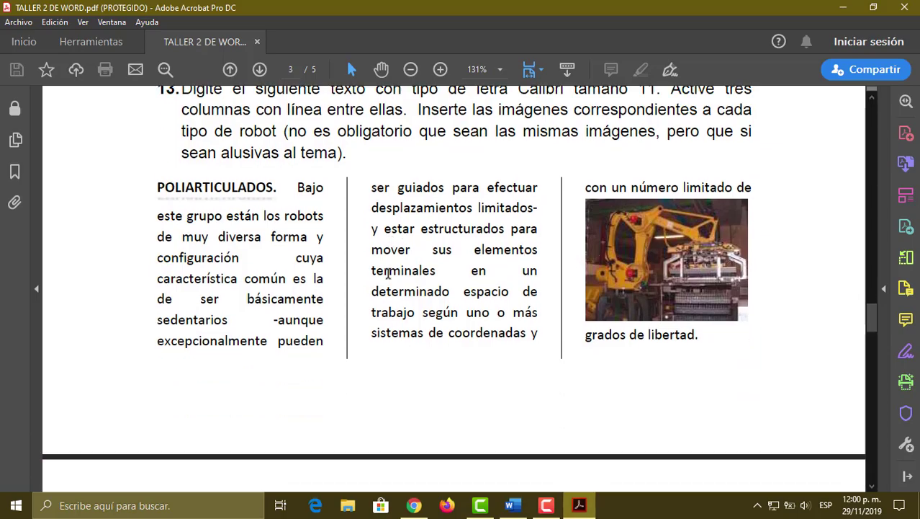
scroll(389, 274, down, 15)
scroll(387, 273, up, 5)
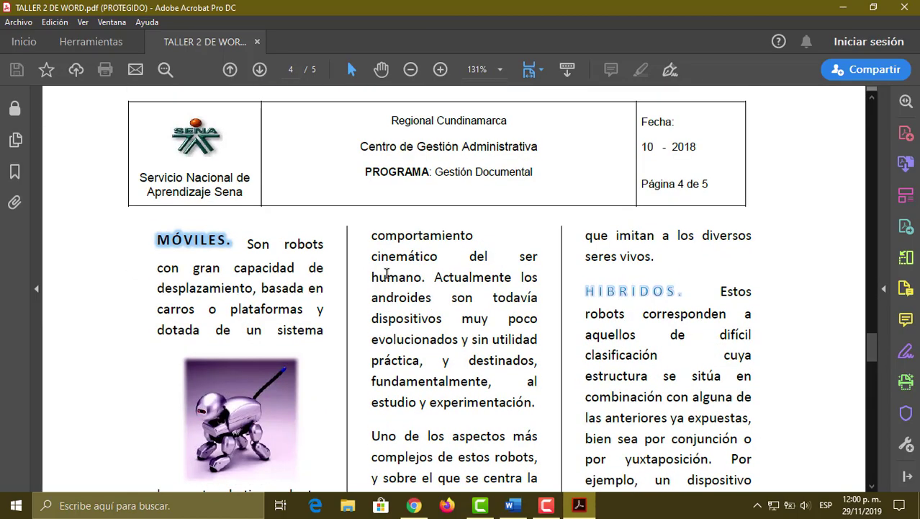
- Check the POLIARTICULADOS image placement in the PDF sample, return to Word, and deselect the three-column robot text
scroll(387, 273, up, 10)
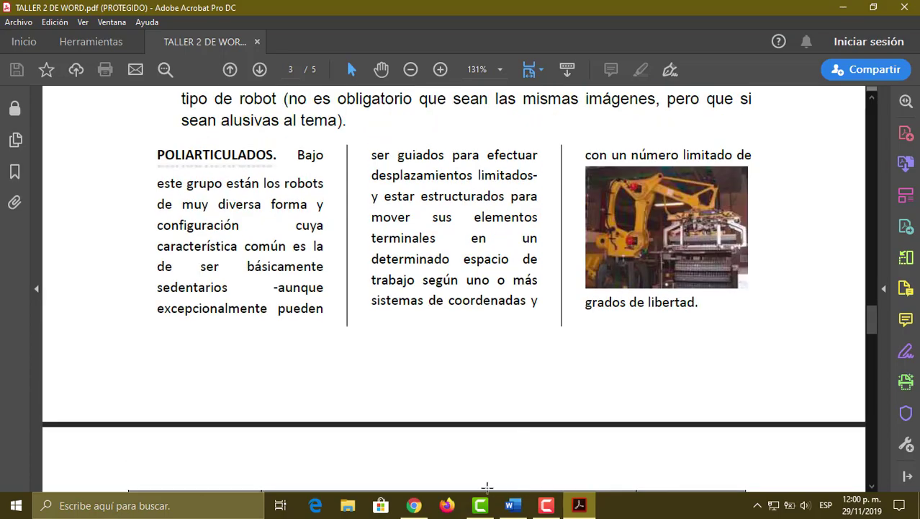
click(513, 504)
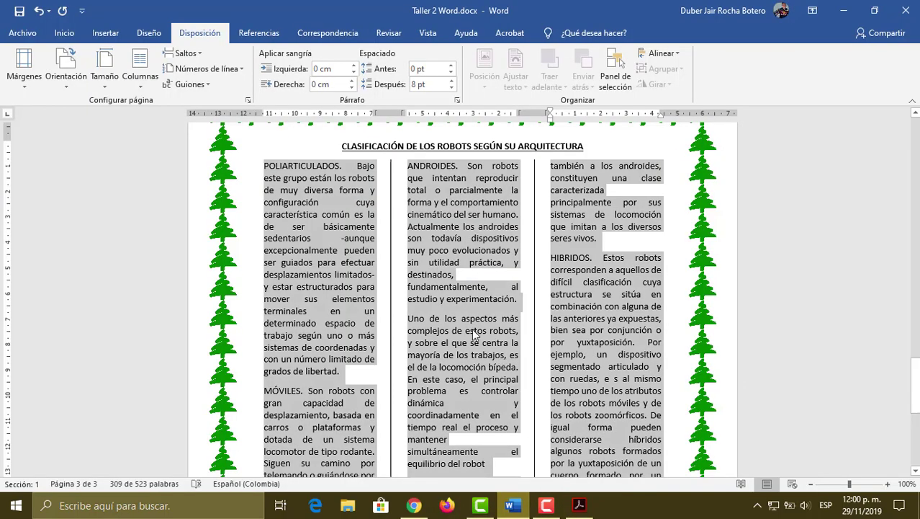
click(446, 262)
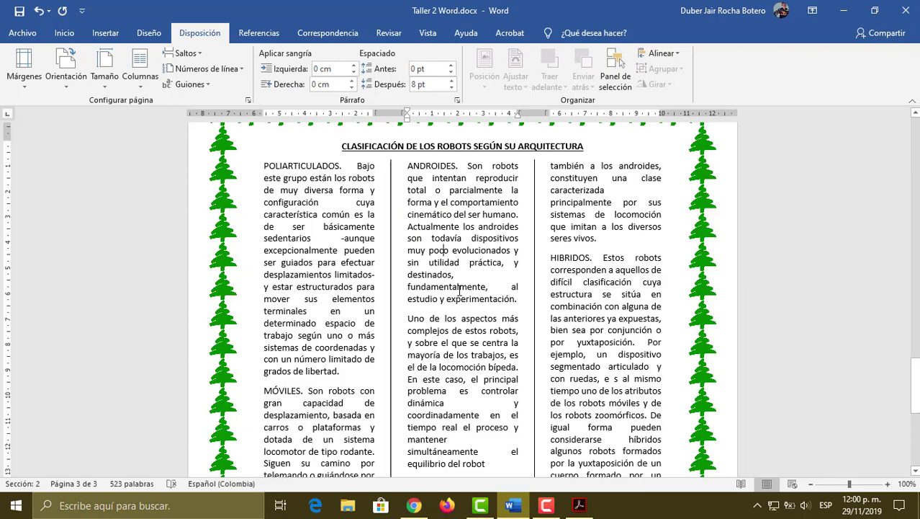
- Switch to Chrome, open Google Images, and search for "robots poliarticulados"
click(414, 505)
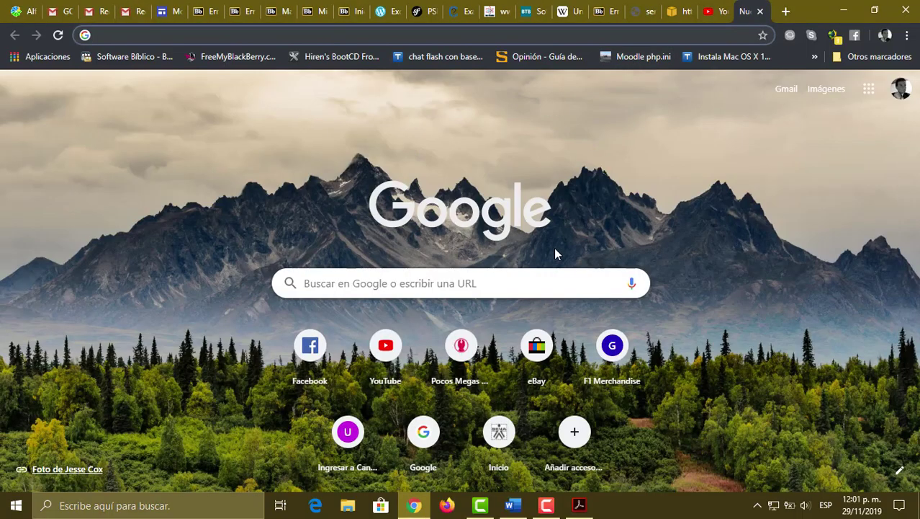
click(836, 91)
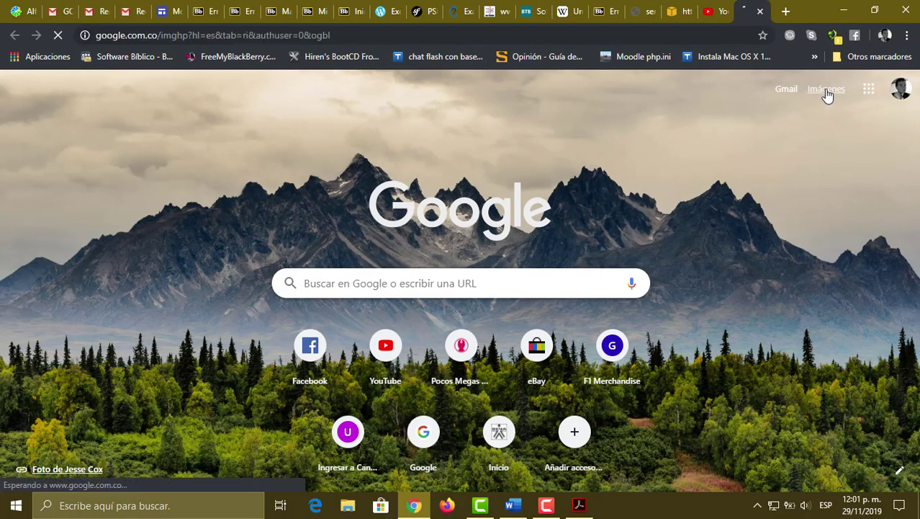
click(384, 244)
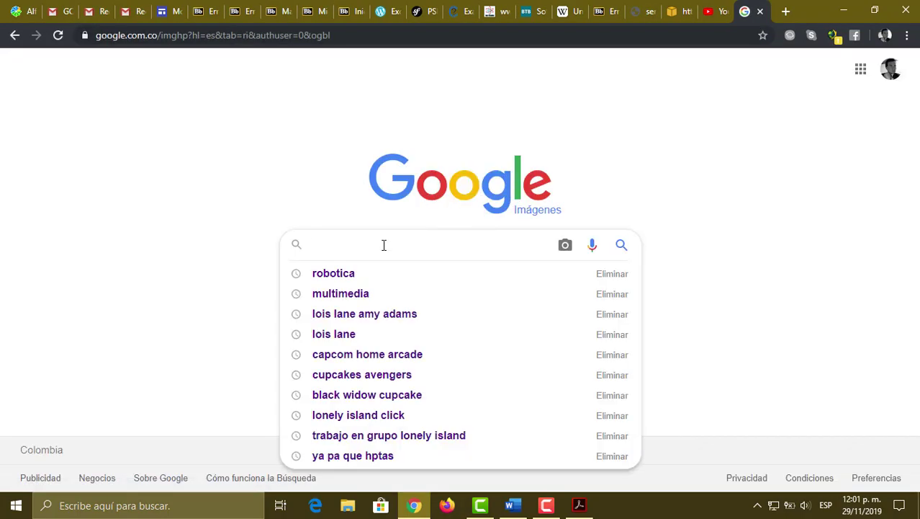
text(pol)
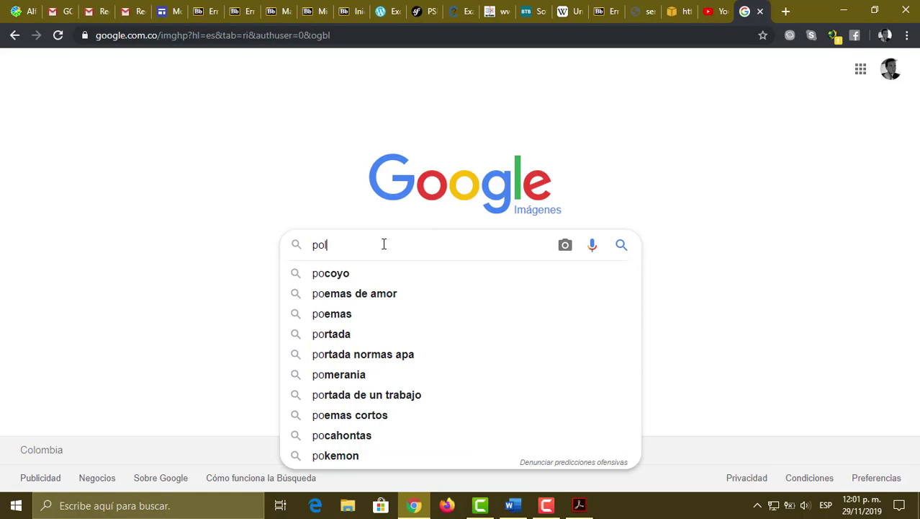
text(ia)
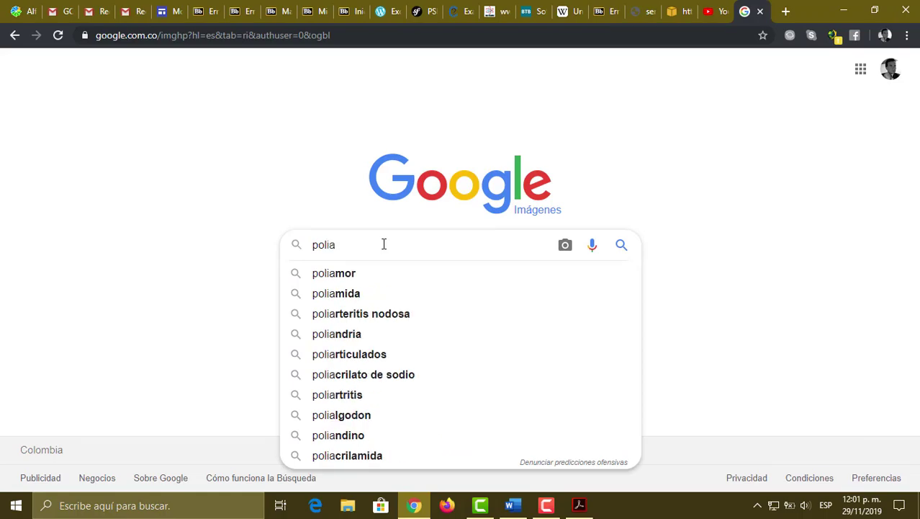
key(BackSpace)
key(BackSpace)
key(BackSpace)
key(BackSpace)
key(BackSpace)
text(ro)
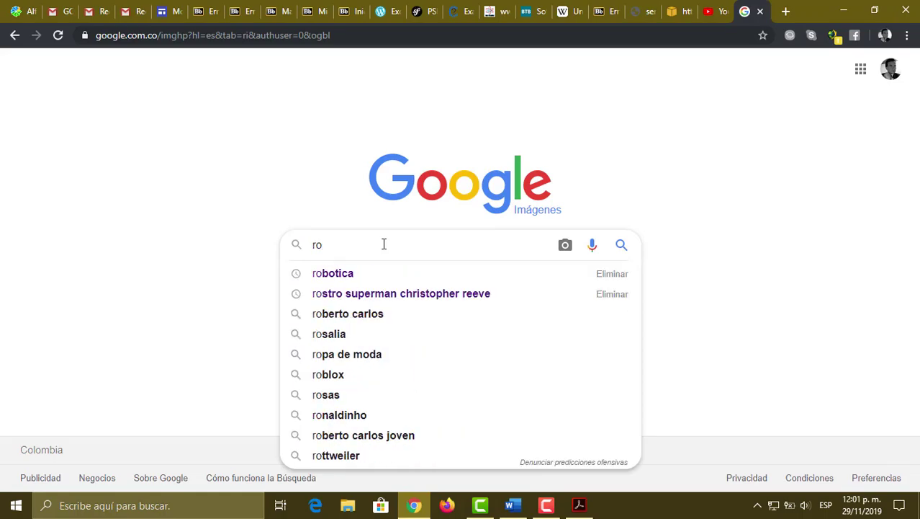
text(bo)
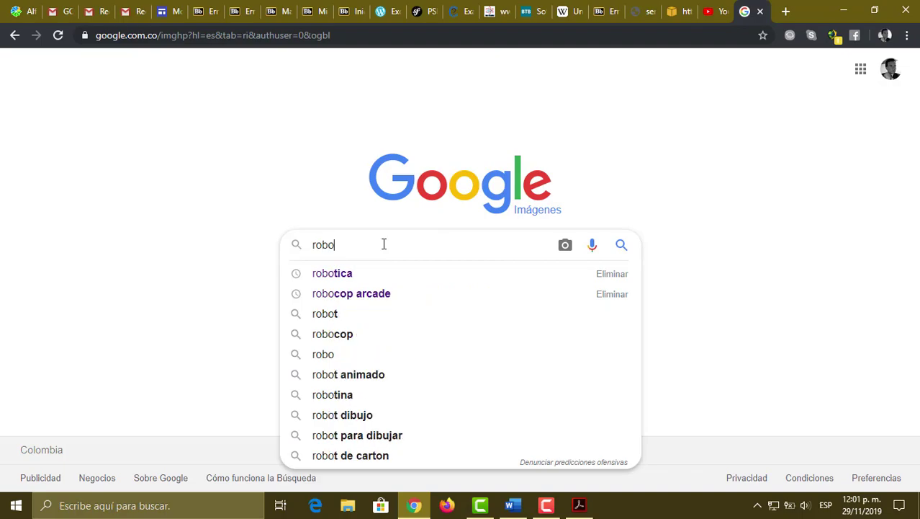
text(ts poli)
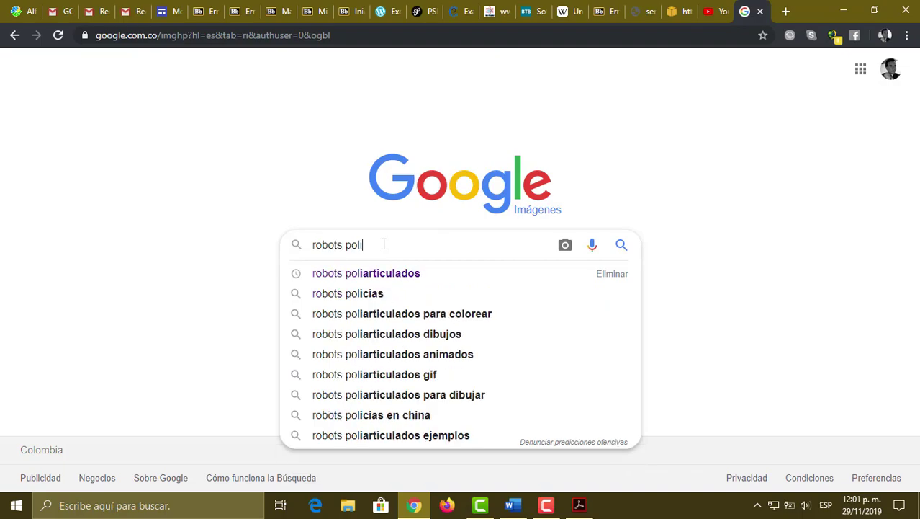
key(Down)
key(Return)
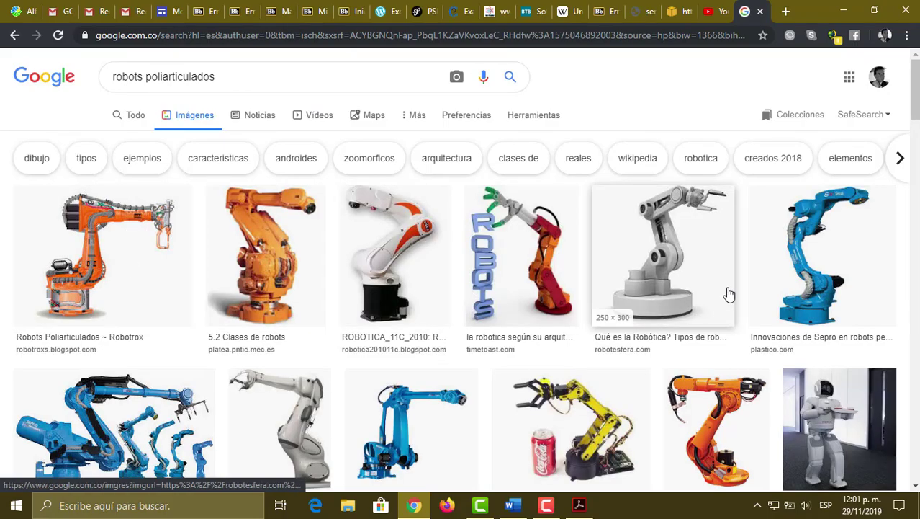
- Find the orange robot arm result from Revista de Robots and copy its enlarged image
scroll(627, 338, down, 10)
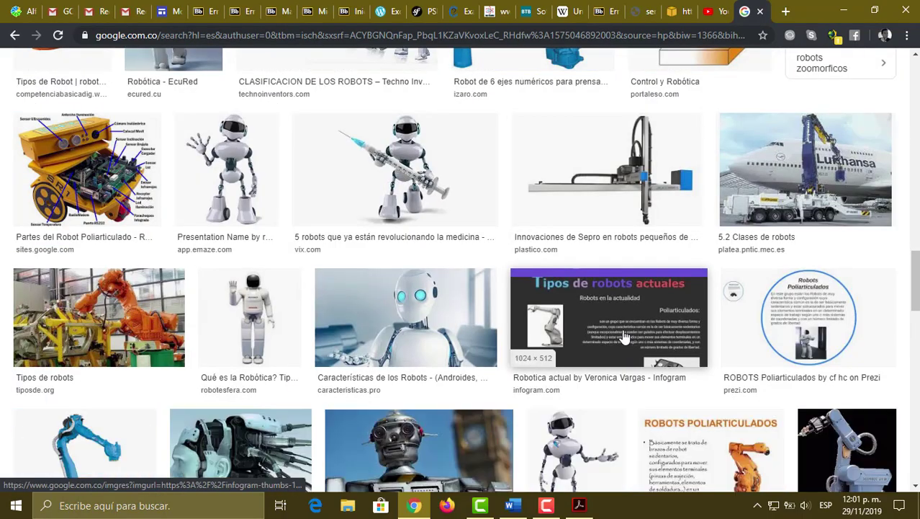
scroll(625, 336, down, 15)
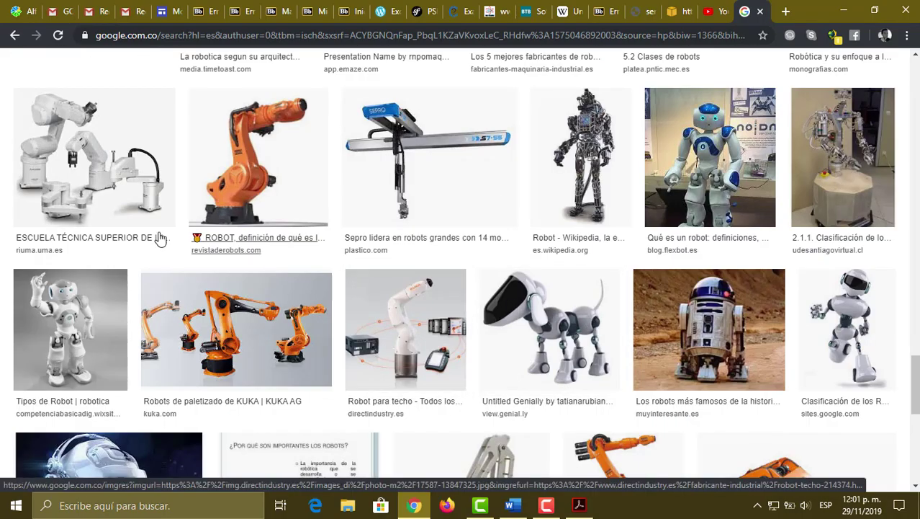
click(245, 147)
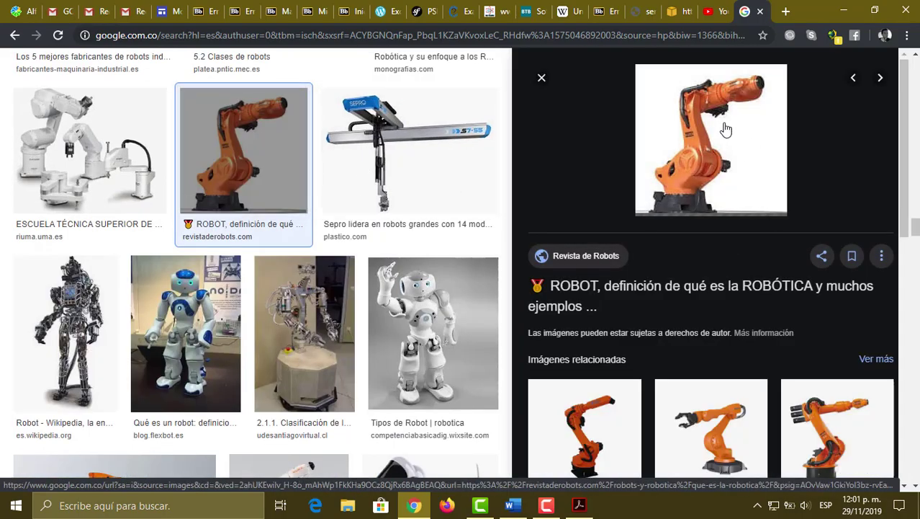
right_click(709, 124)
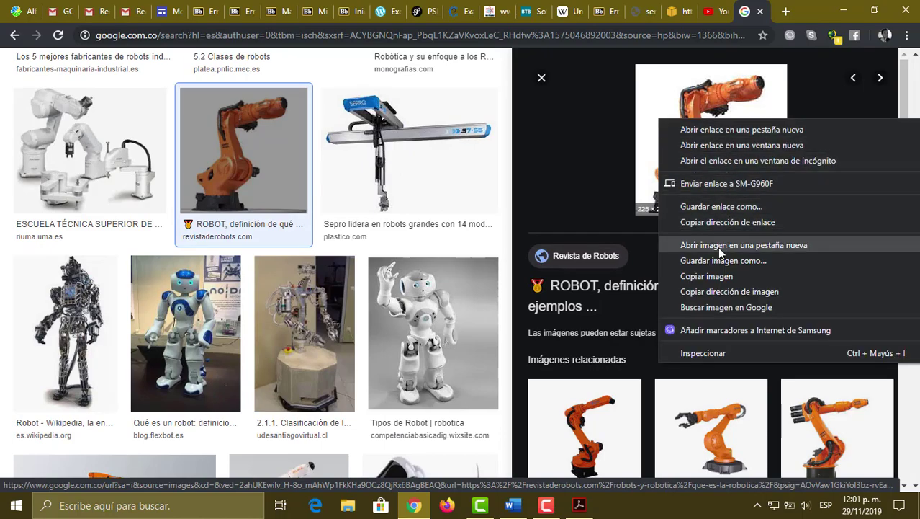
click(709, 275)
- Return to Word and paste the robot arm image right after the POLIARTICULADOS heading, before "Bajo"
click(512, 505)
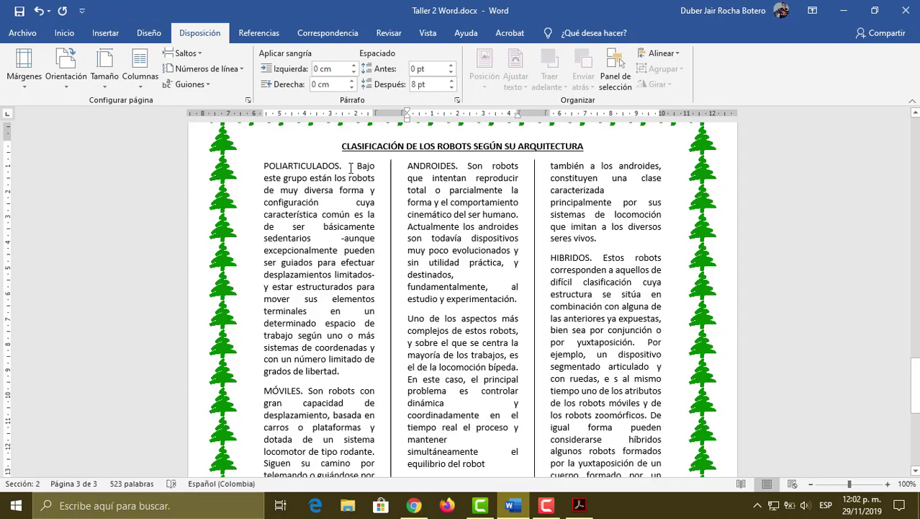
click(351, 168)
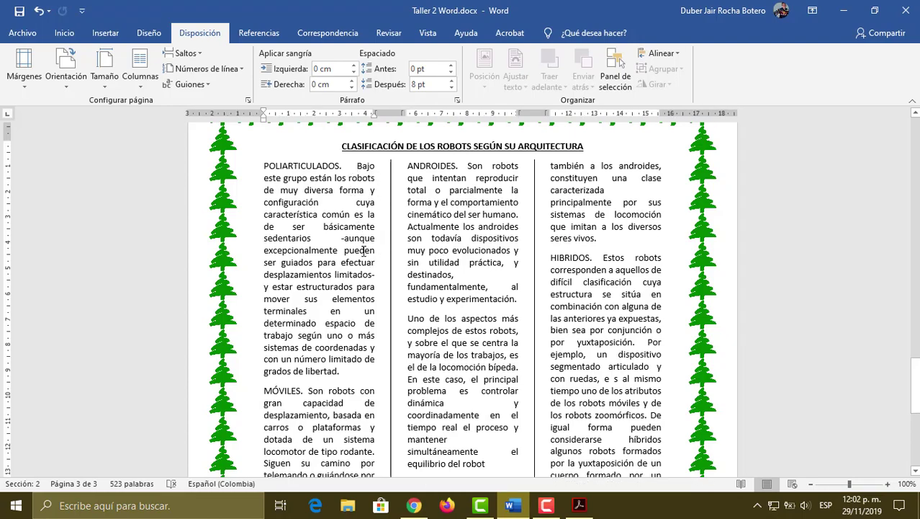
key(ctrl+v)
- Try Through text wrapping on the pasted robot arm image and restore it to in line with text
click(307, 211)
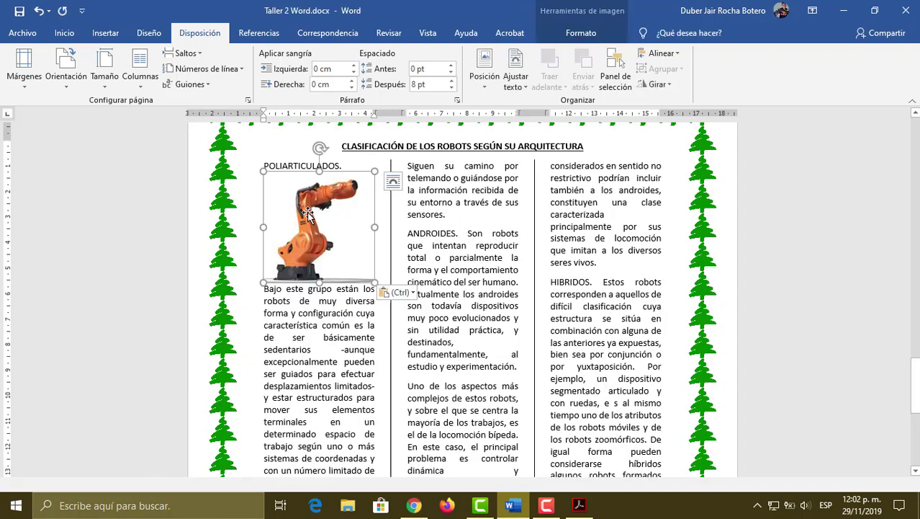
click(393, 180)
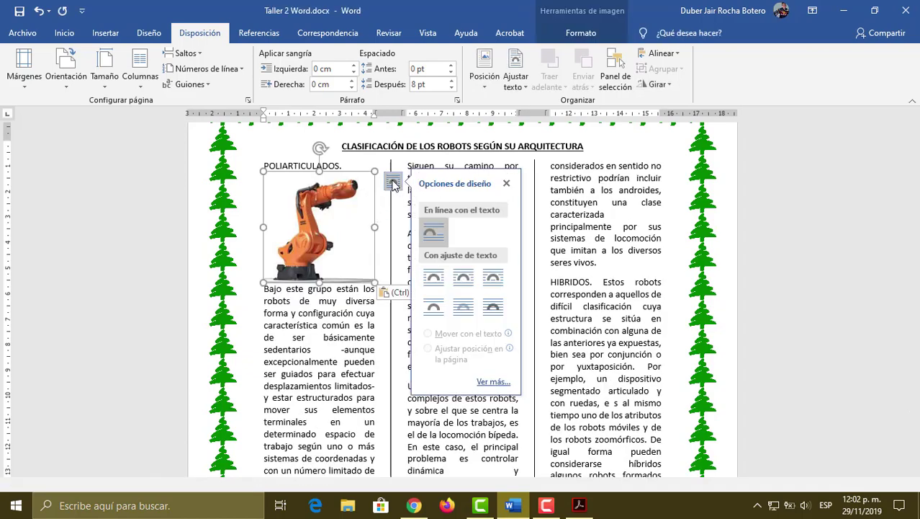
click(494, 280)
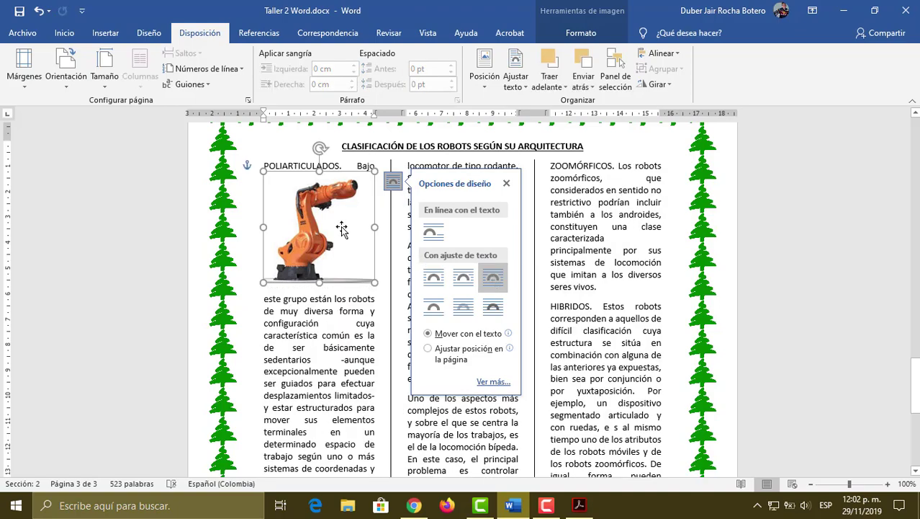
click(433, 230)
click(332, 326)
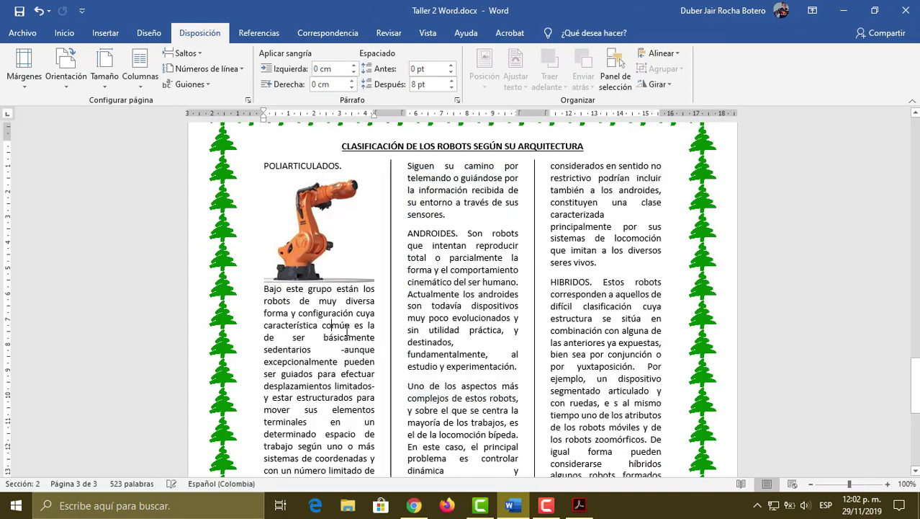
- Examine the robot arm image in its column and how the robot text flows across the three columns
click(329, 224)
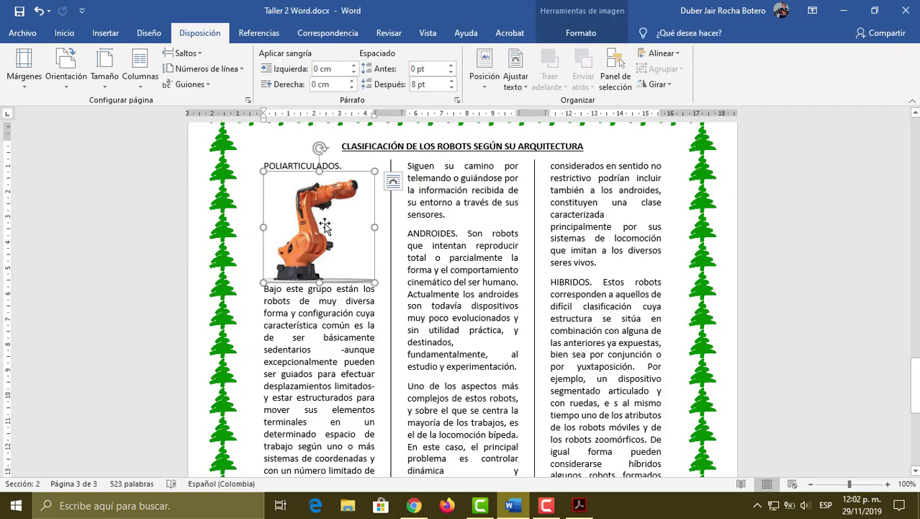
scroll(466, 258, down, 5)
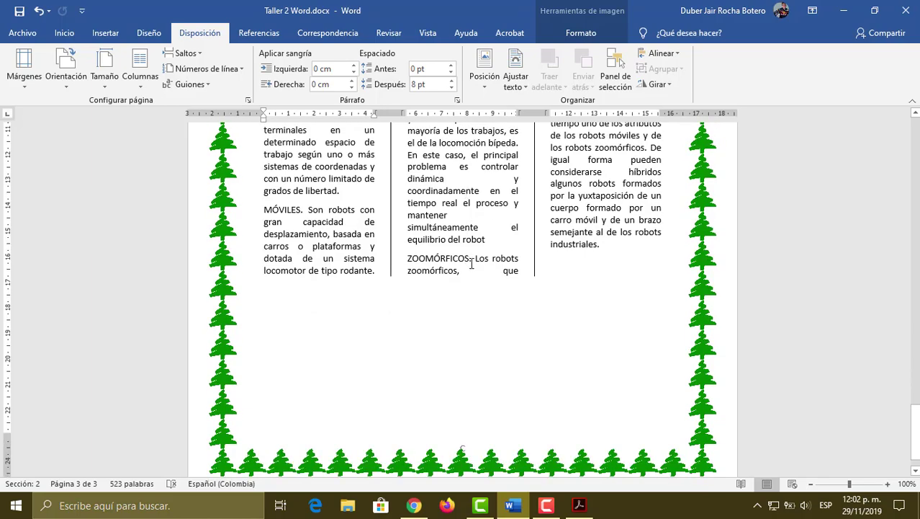
scroll(469, 261, up, 7)
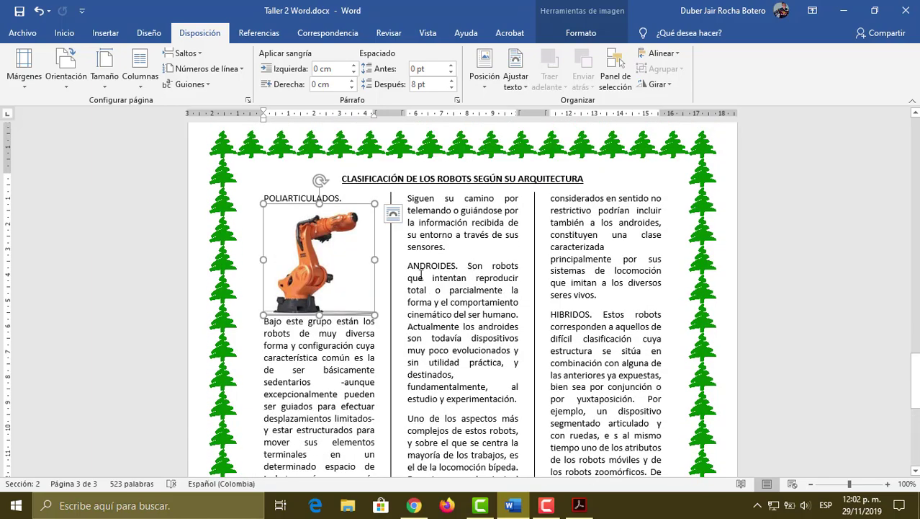
scroll(348, 272, down, 4)
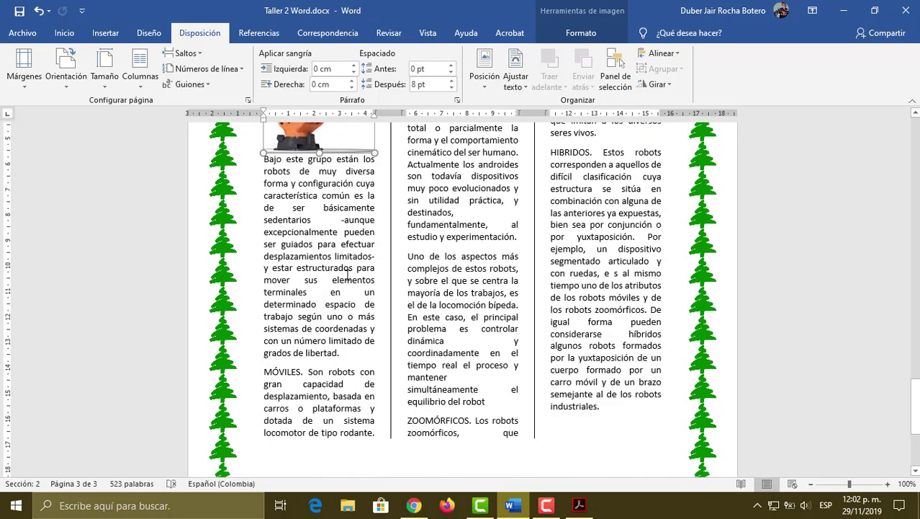
scroll(348, 273, down, 1)
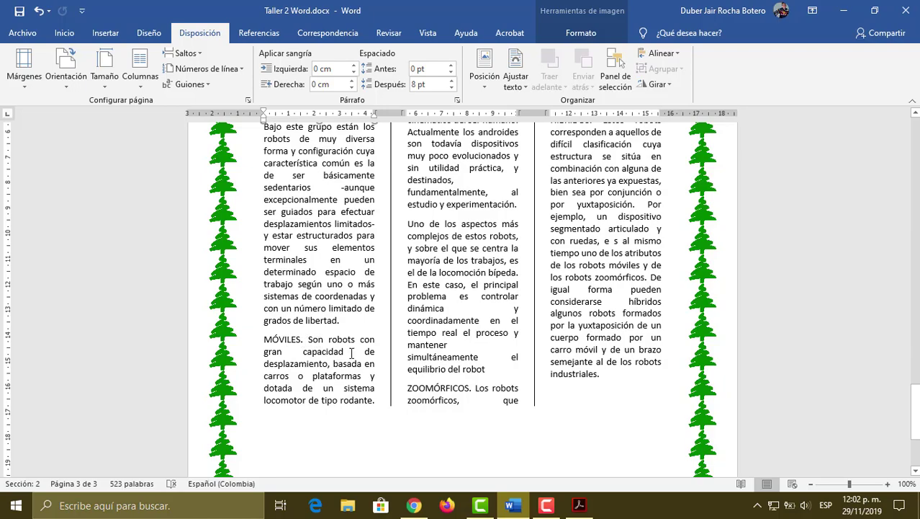
scroll(352, 352, up, 5)
scroll(352, 354, down, 1)
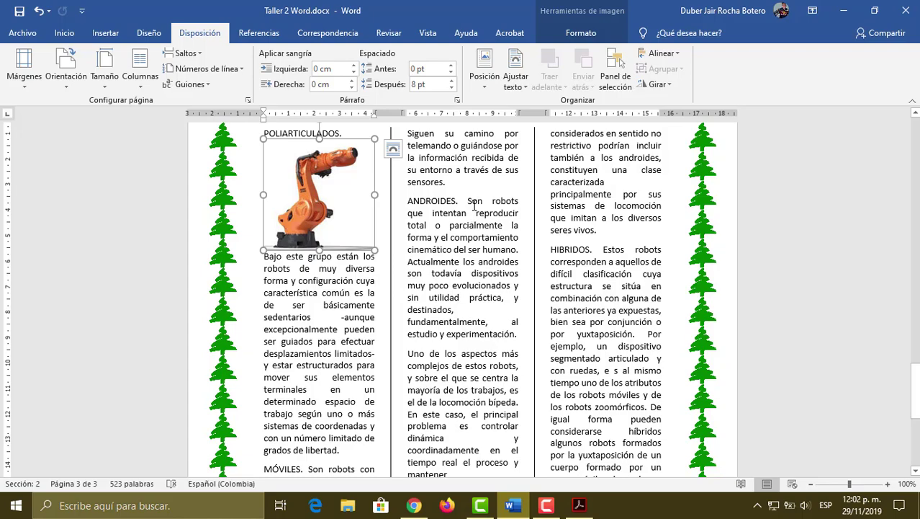
scroll(476, 311, up, 2)
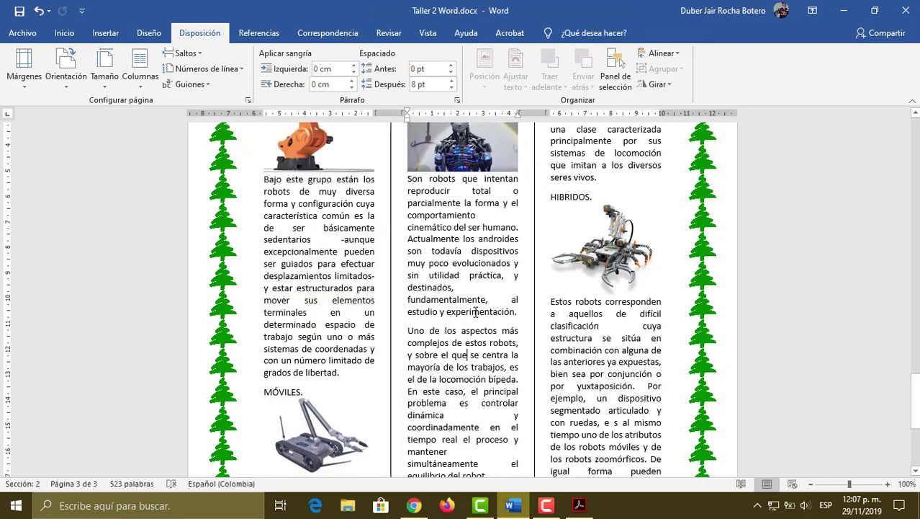
- Examine the robot images under the POLIARTICULADOS, MÓVILES, ANDROIDES, ZOOMÓRFICOS and HIBRIDOS headings across the whole page
scroll(475, 311, up, 5)
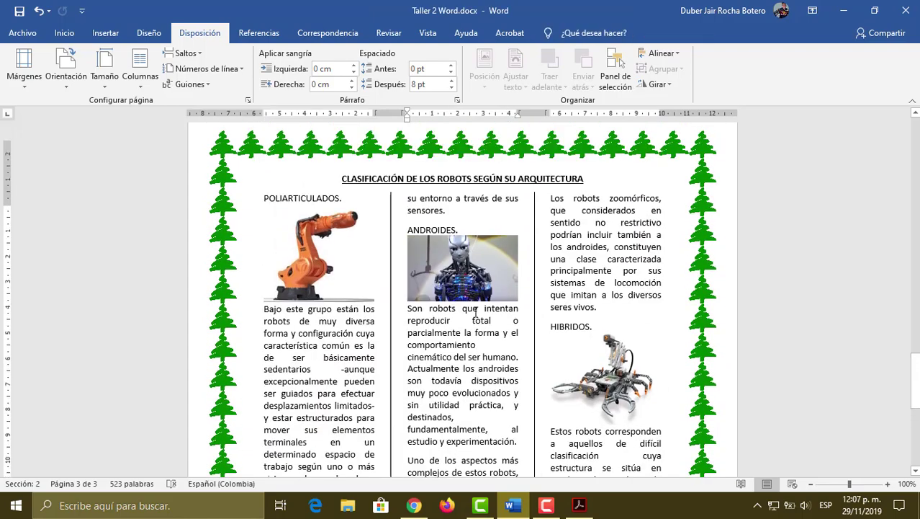
scroll(476, 311, down, 4)
scroll(475, 312, down, 9)
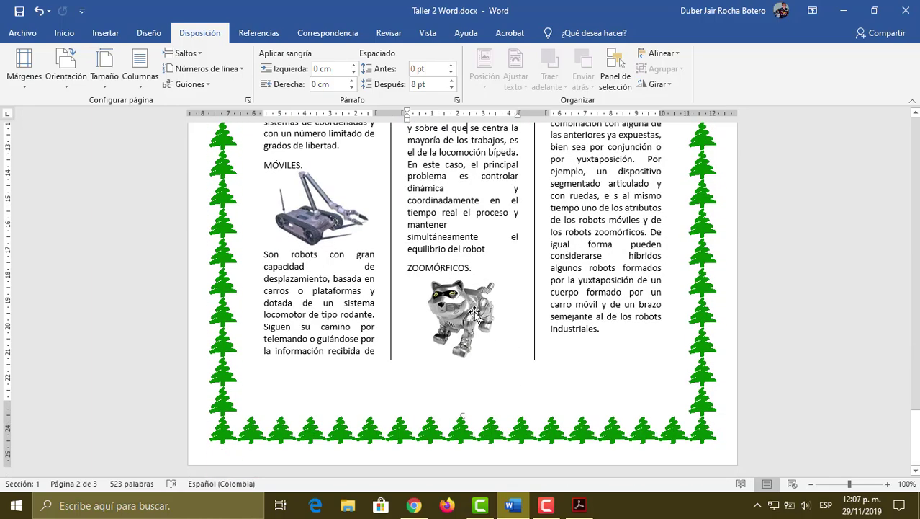
scroll(475, 311, up, 10)
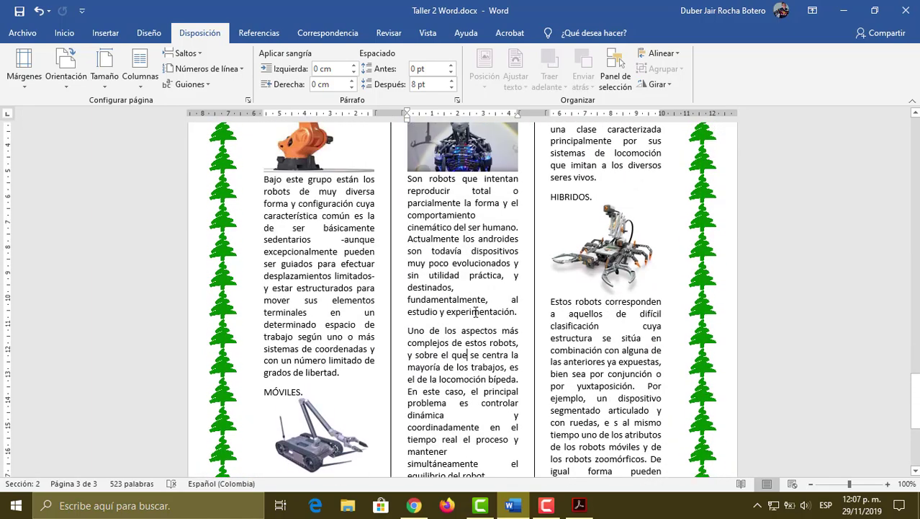
scroll(475, 311, up, 1)
scroll(476, 311, down, 10)
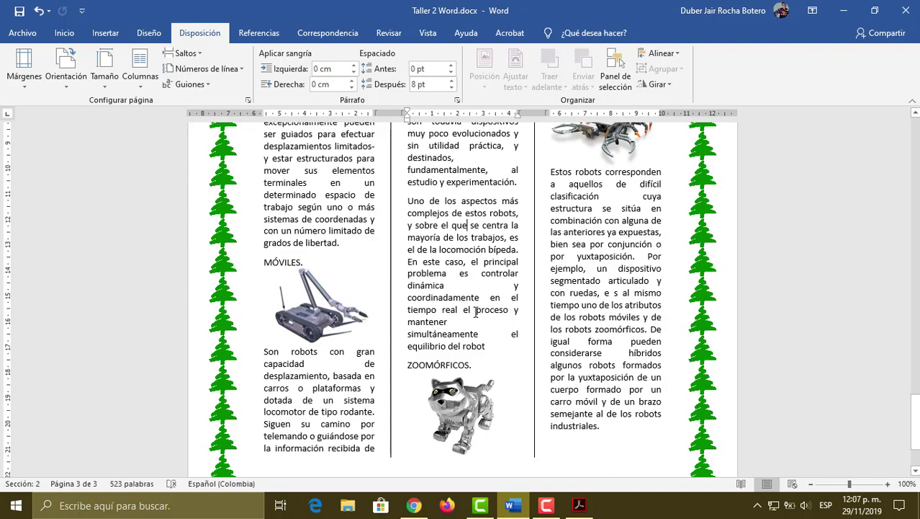
click(305, 245)
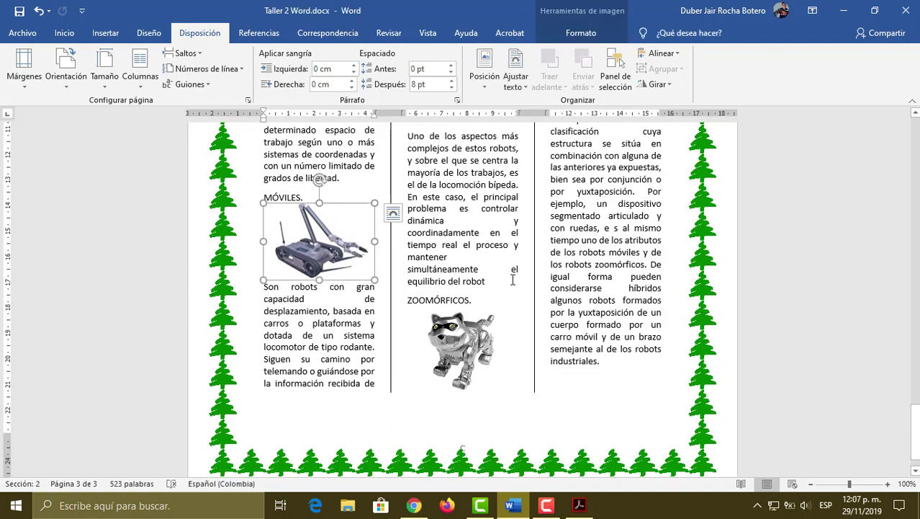
click(483, 261)
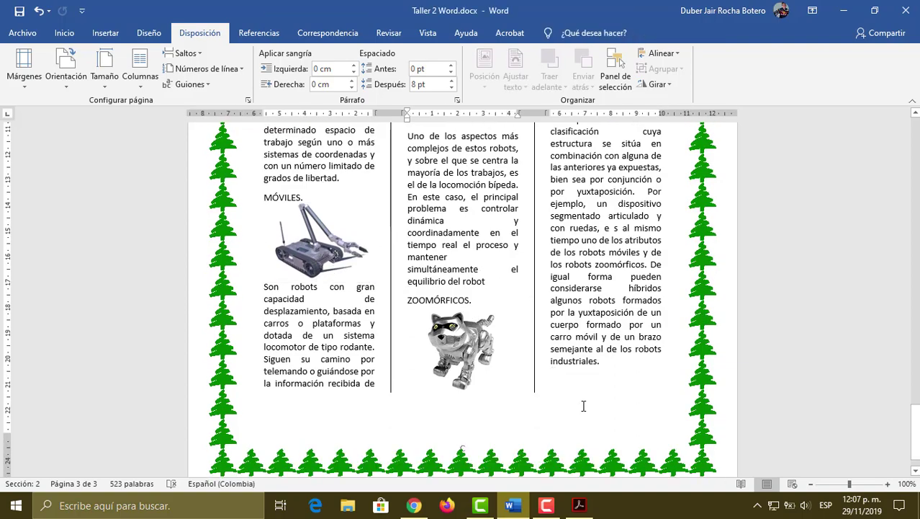
- Check the reference PDF's watermark-style robot image, return to Word and place the robot image under HIBRIDOS behind the text
click(580, 505)
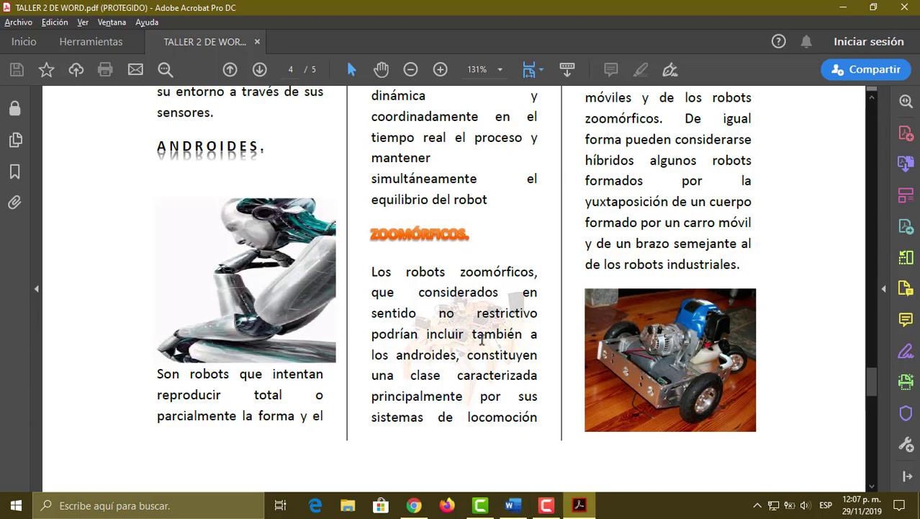
click(511, 505)
scroll(496, 276, up, 6)
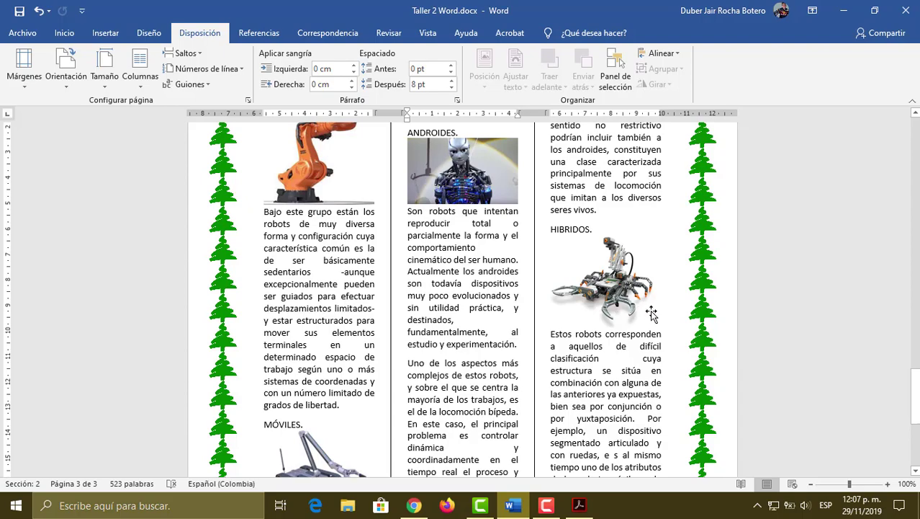
click(609, 282)
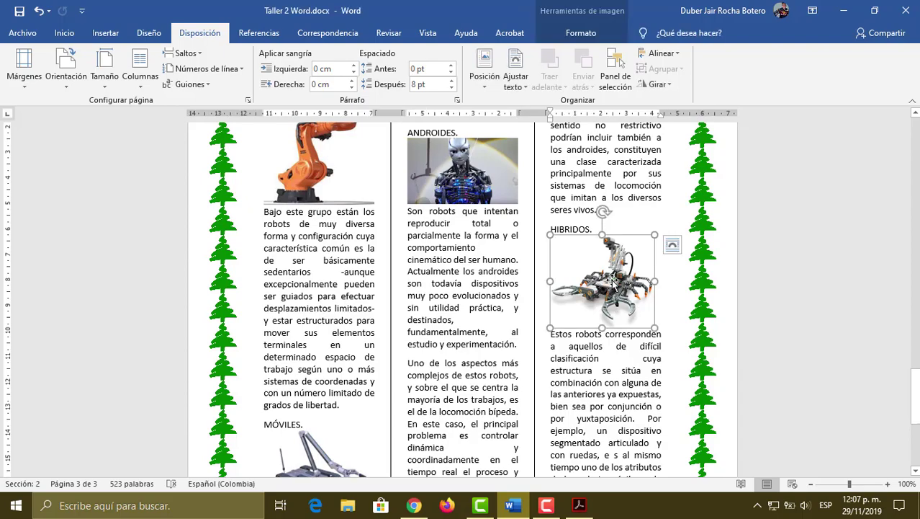
click(670, 247)
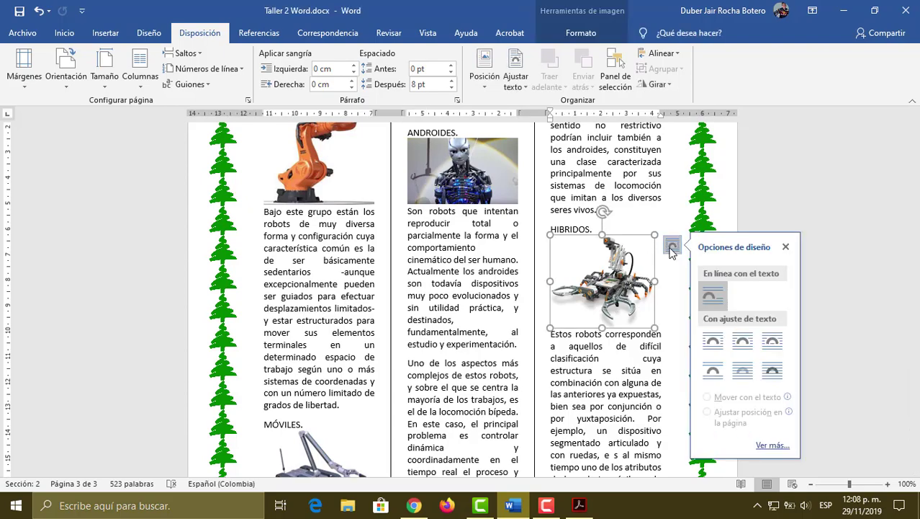
click(744, 371)
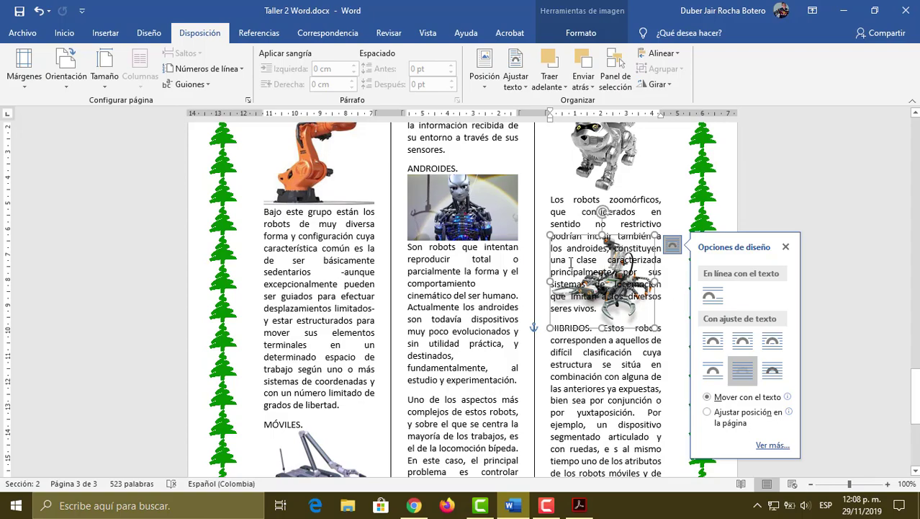
- Recolor the HIBRIDOS robot image with the pale washout variation so it reads as a faint watermark
click(577, 33)
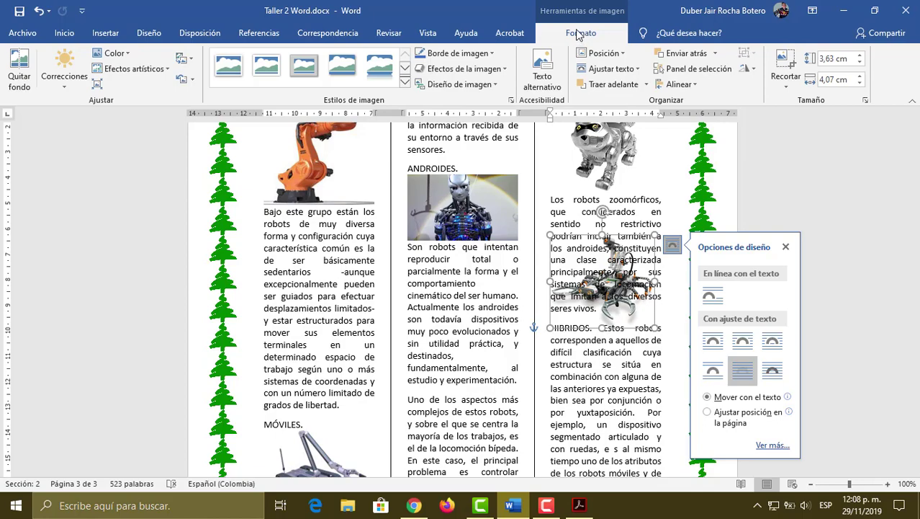
click(129, 55)
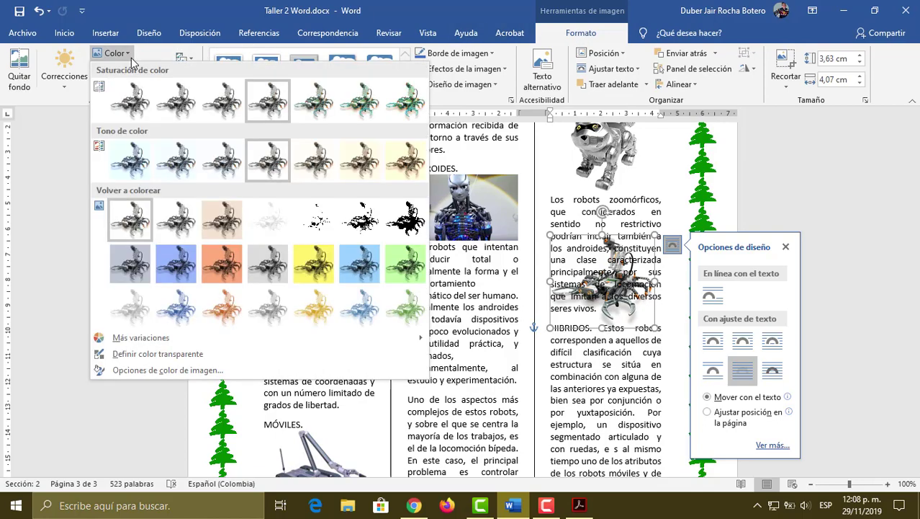
click(269, 225)
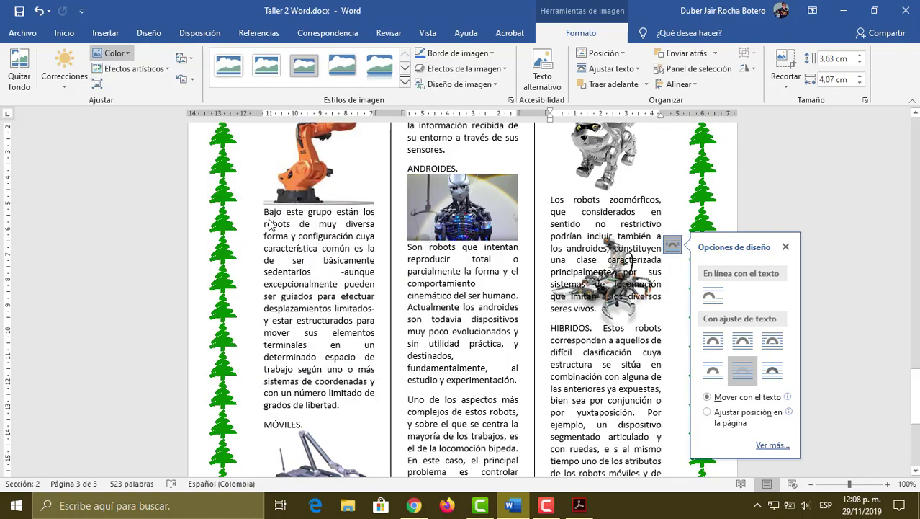
click(636, 381)
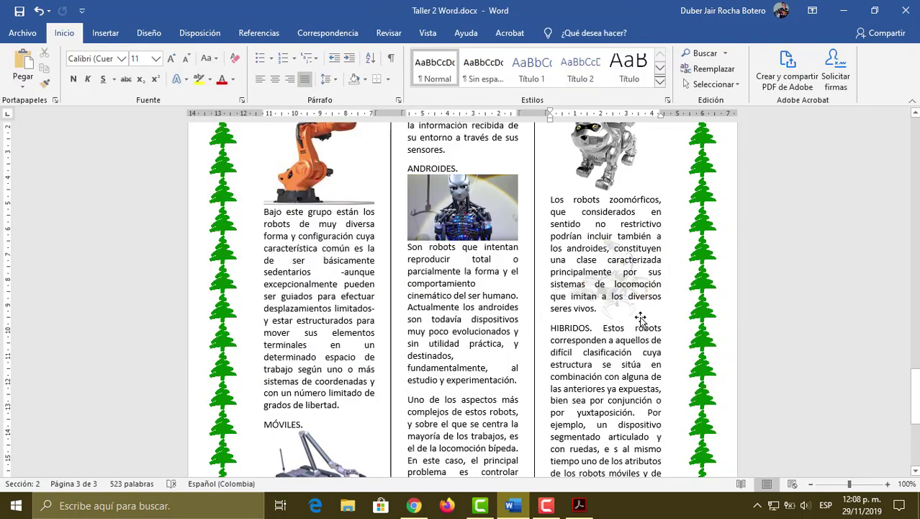
- Move the faded robot image down behind the HIBRIDOS paragraph in the third column and deselect it
click(614, 318)
drag(614, 317, 618, 414)
scroll(615, 339, down, 4)
scroll(614, 340, down, 3)
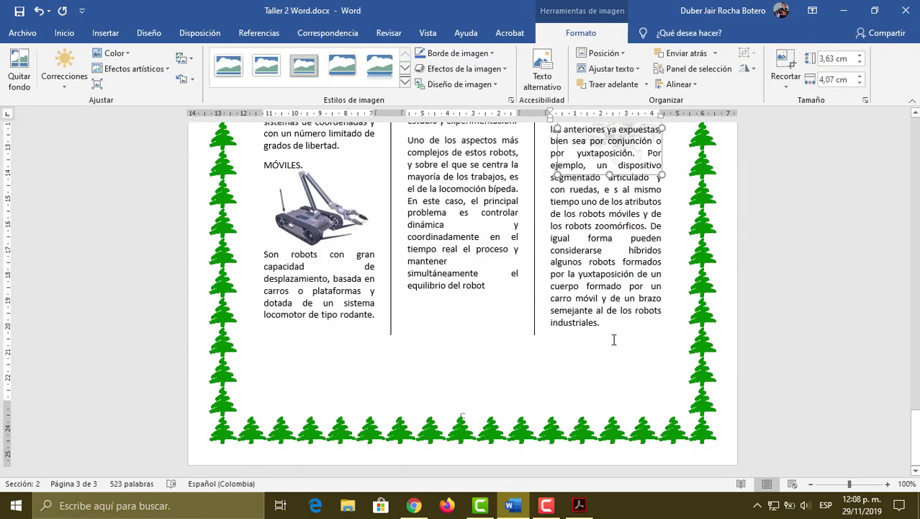
click(476, 330)
- Examine the robot classification page from title to lower border, checking the images, headings and text flow across the three columns
scroll(589, 340, up, 12)
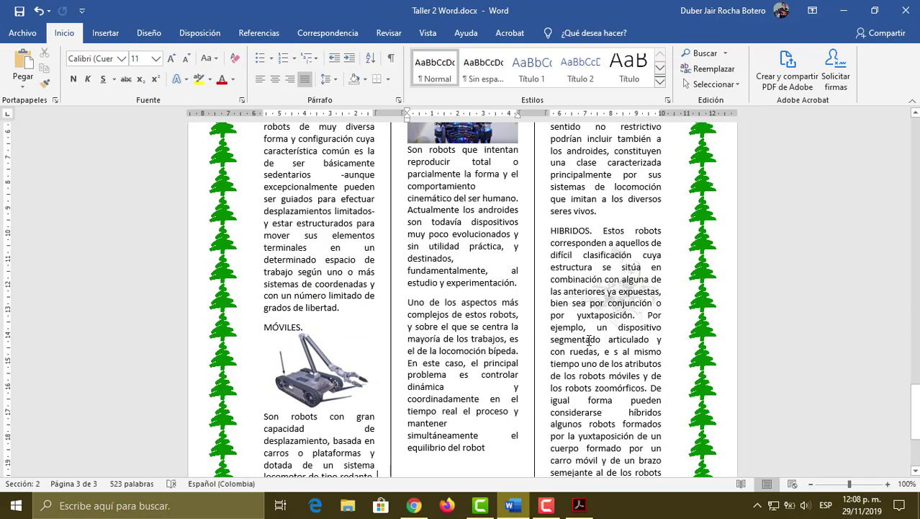
scroll(587, 346, down, 9)
scroll(587, 346, down, 3)
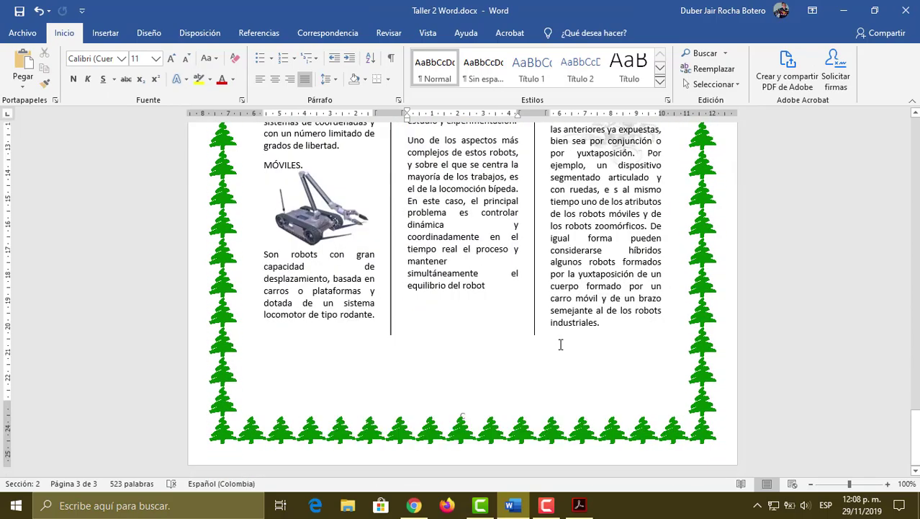
click(283, 356)
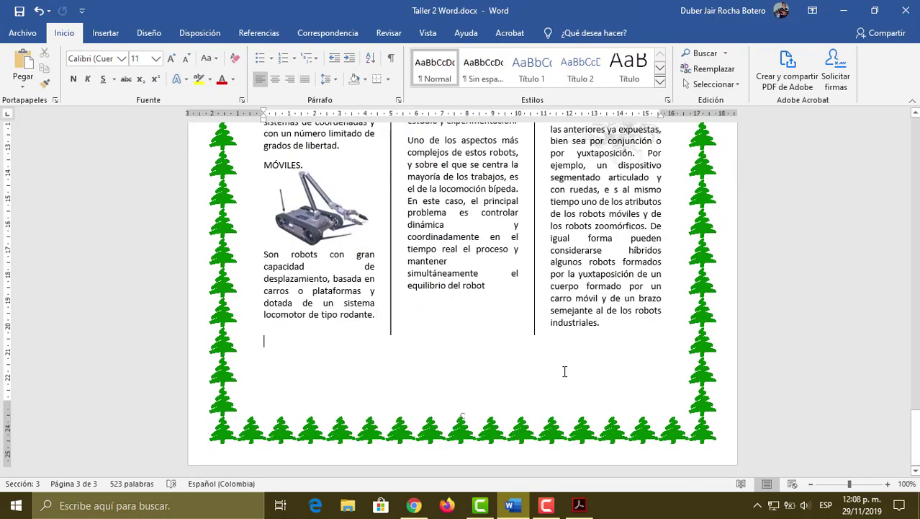
scroll(565, 371, up, 9)
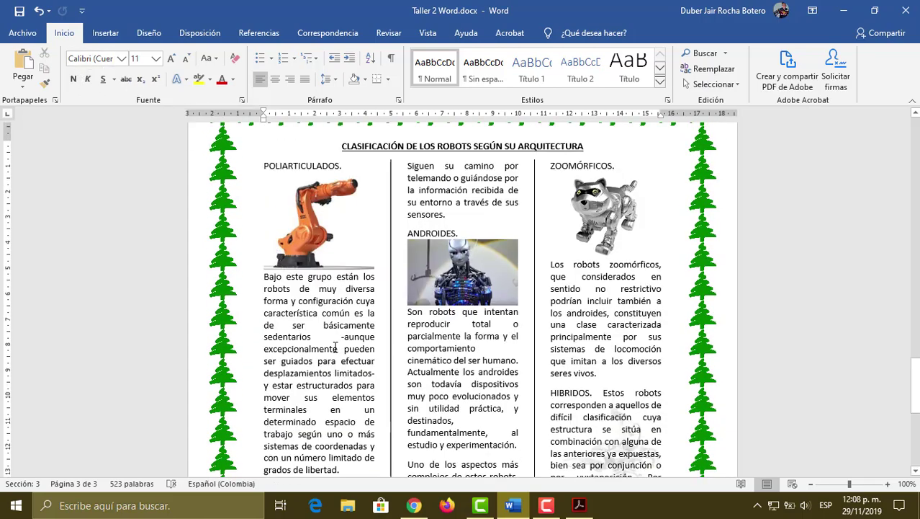
scroll(583, 355, up, 3)
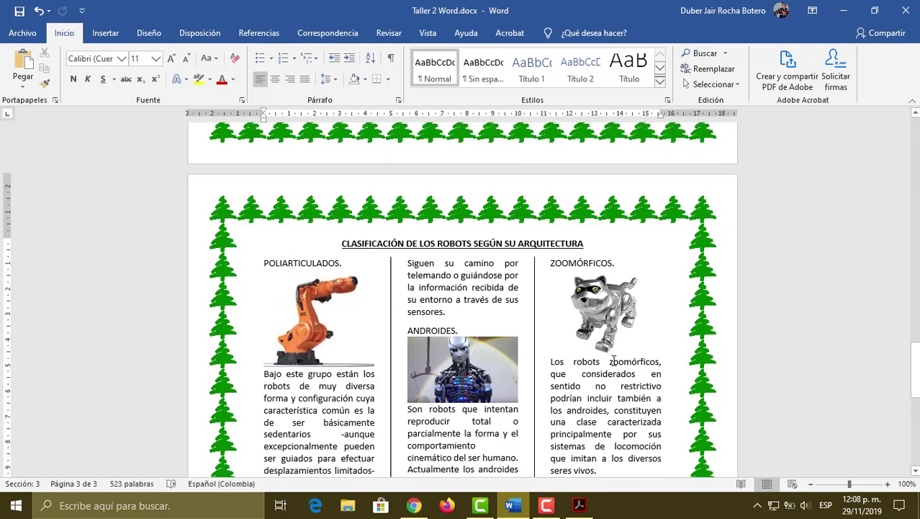
scroll(597, 359, down, 10)
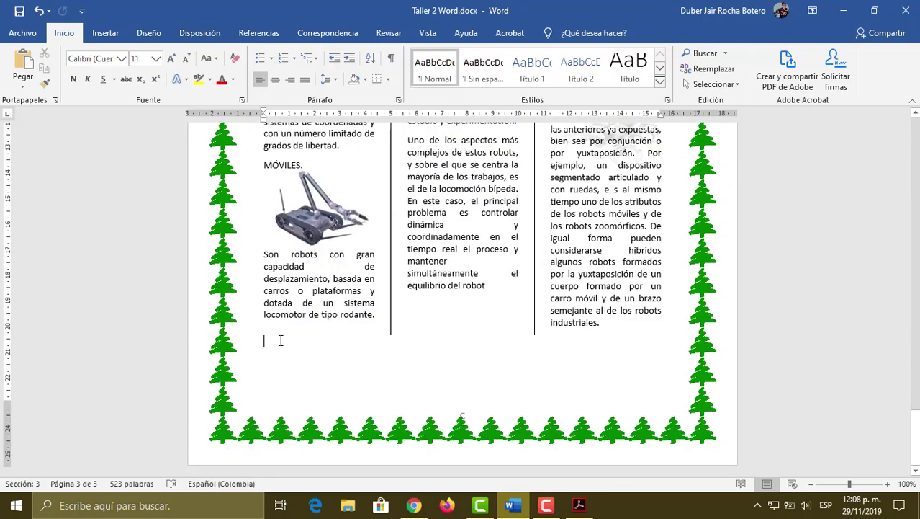
scroll(475, 380, up, 10)
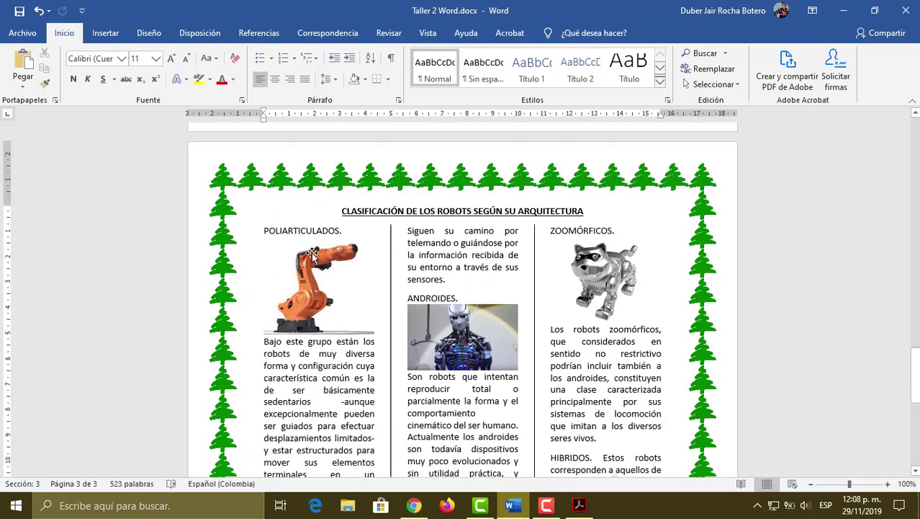
- Apply the orange outlined preset text effect to the POLIARTICULADOS heading
drag(261, 229, 345, 231)
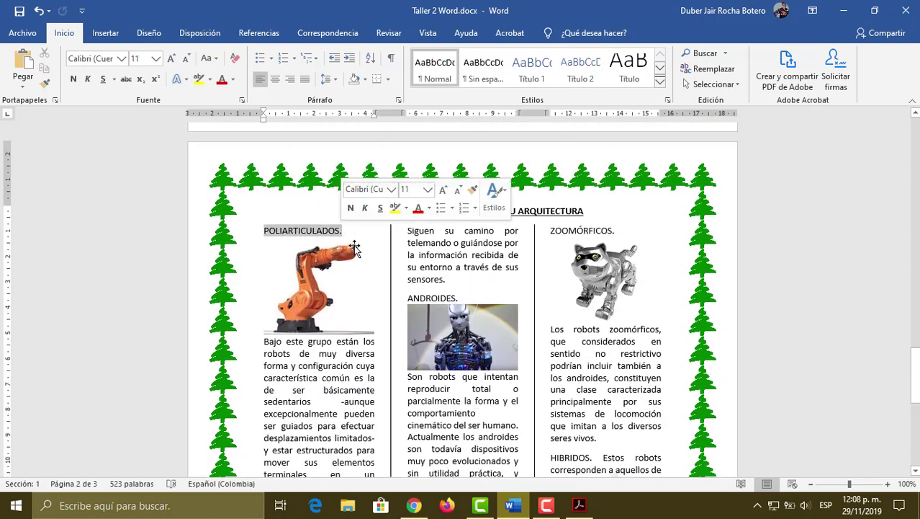
click(186, 79)
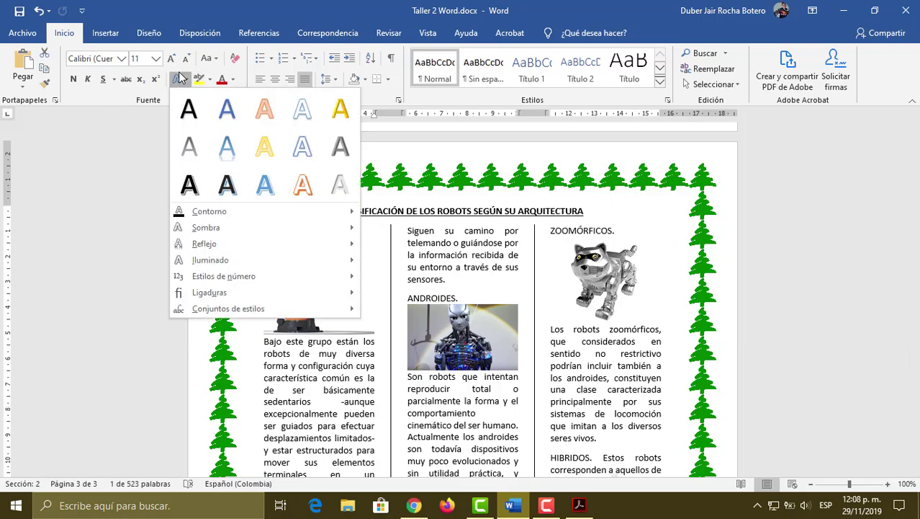
click(265, 116)
- Apply a blue glow from the second row of Iluminado variations to the MÓVILES heading
scroll(441, 274, down, 5)
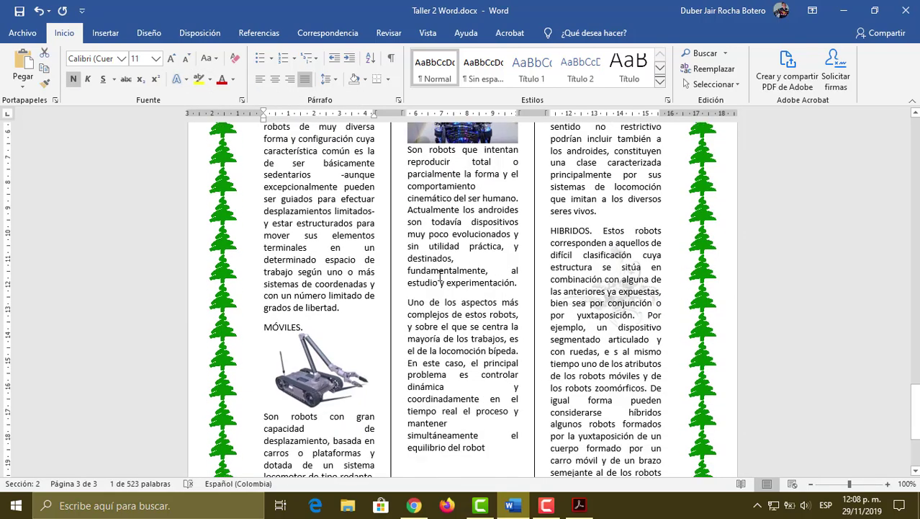
scroll(440, 276, down, 2)
triple_click(294, 257)
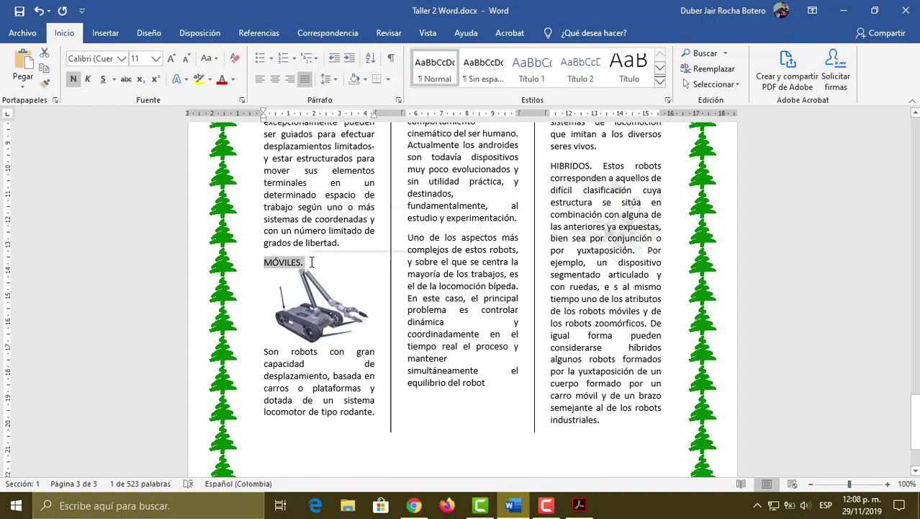
click(185, 79)
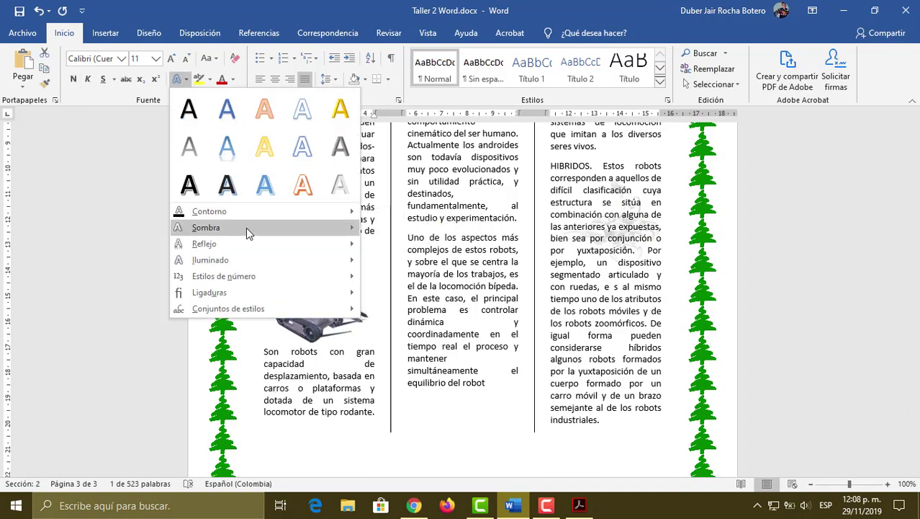
mouse_move(317, 259)
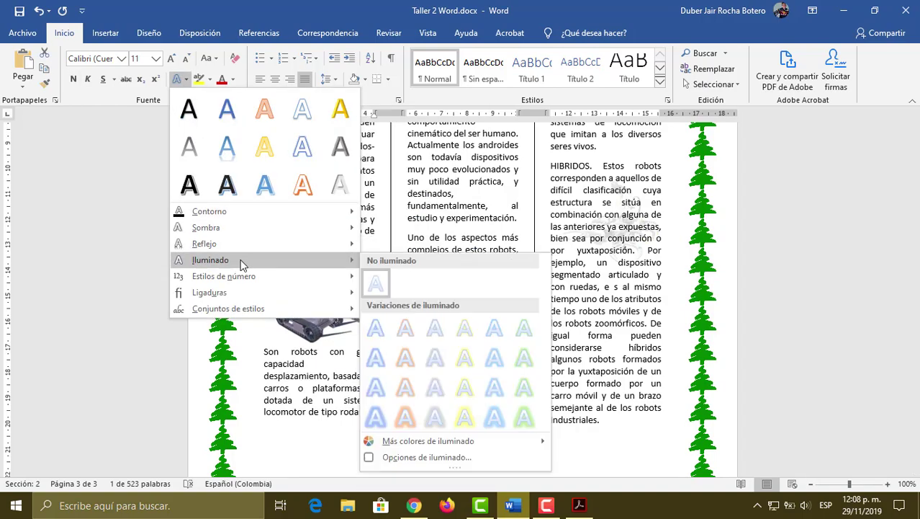
click(375, 360)
- Apply the first Exterior shadow text effect to the ANDROIDES heading and deselect it
scroll(505, 305, up, 5)
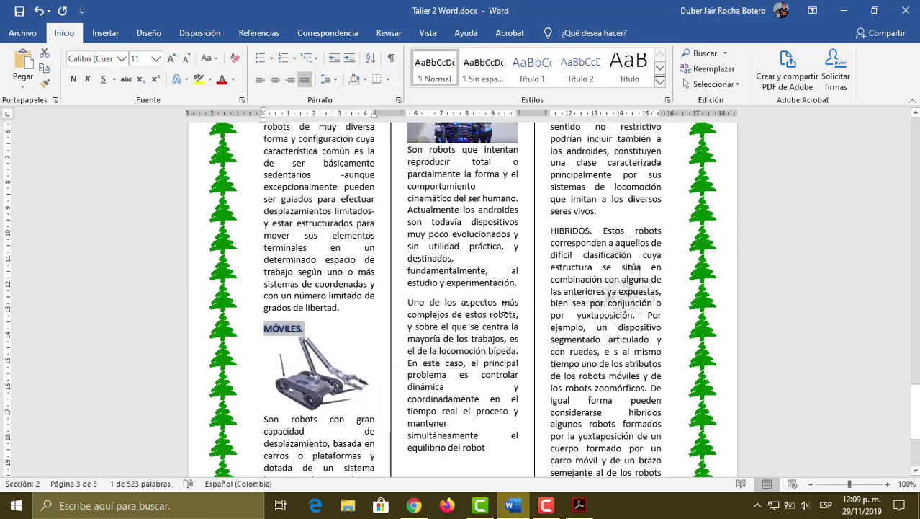
scroll(502, 307, up, 2)
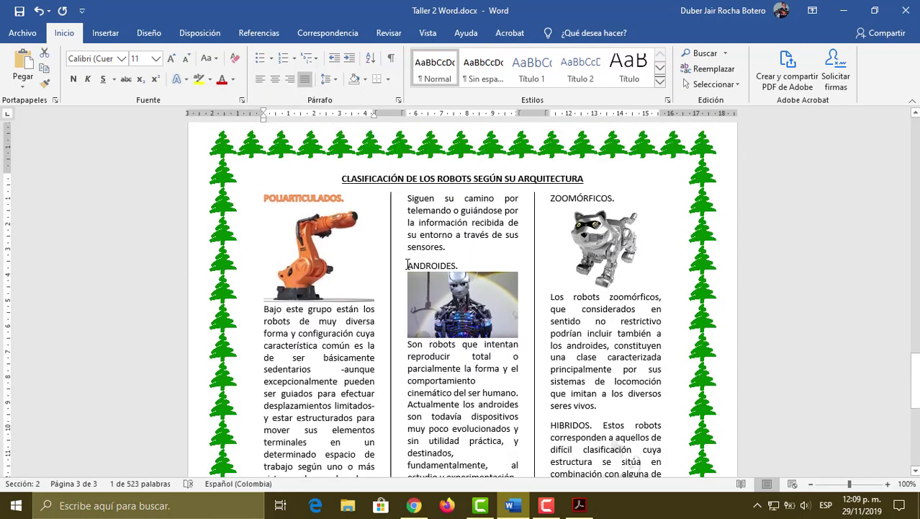
drag(407, 266, 459, 266)
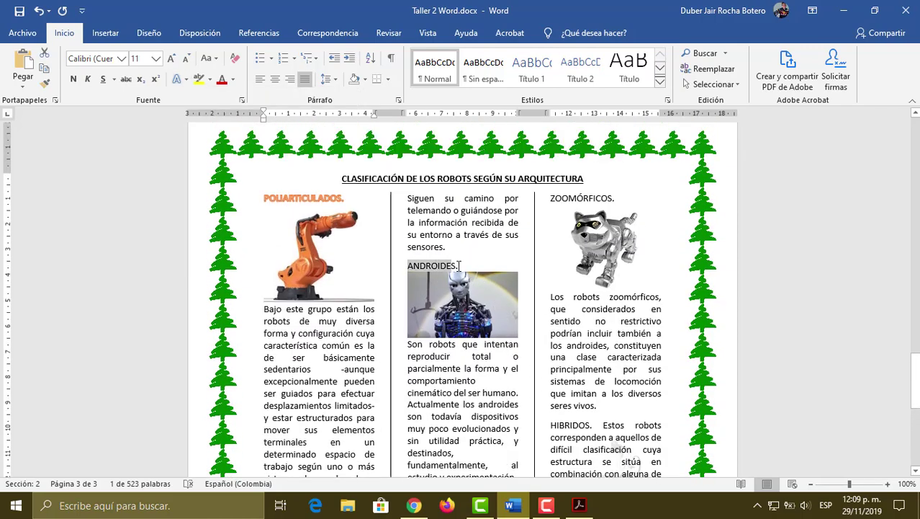
click(178, 82)
mouse_move(227, 229)
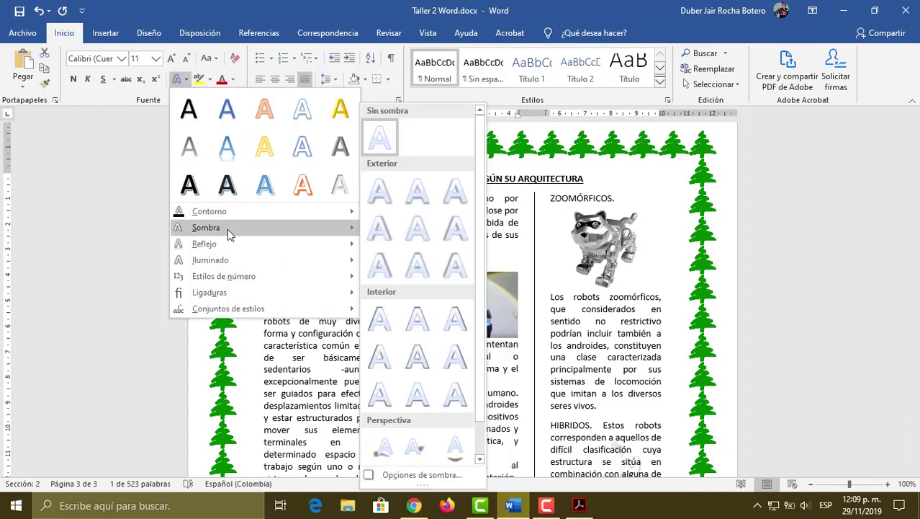
click(382, 191)
click(412, 249)
- Apply the blue preset text effect from the third row to the ZOOMÓRFICOS heading
scroll(489, 283, down, 6)
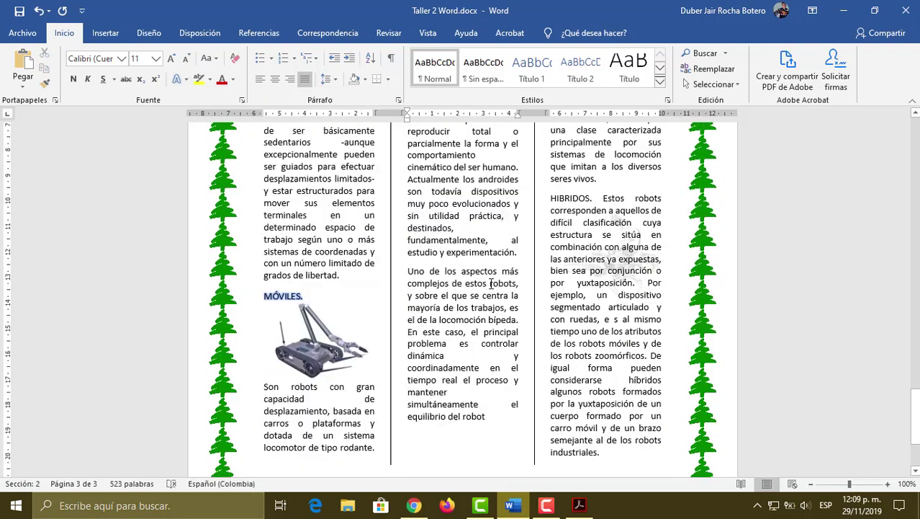
scroll(489, 283, down, 4)
scroll(490, 283, up, 10)
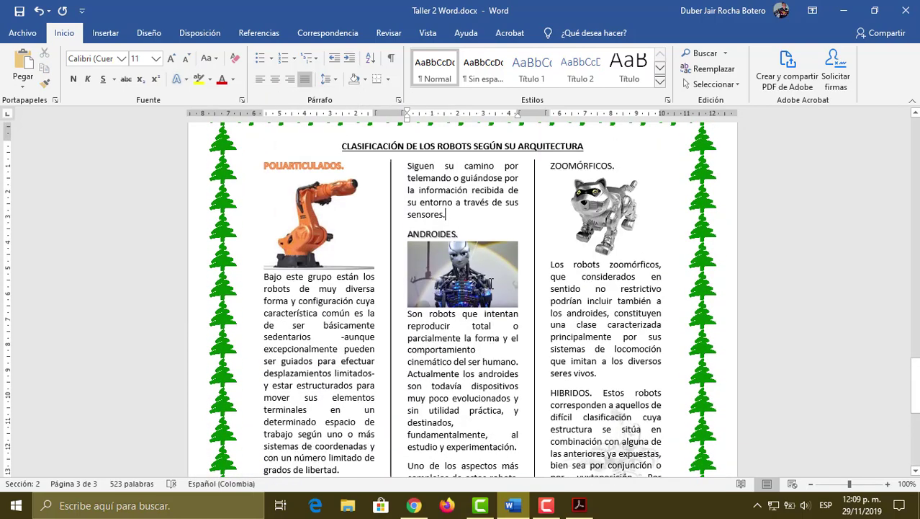
drag(551, 167, 615, 167)
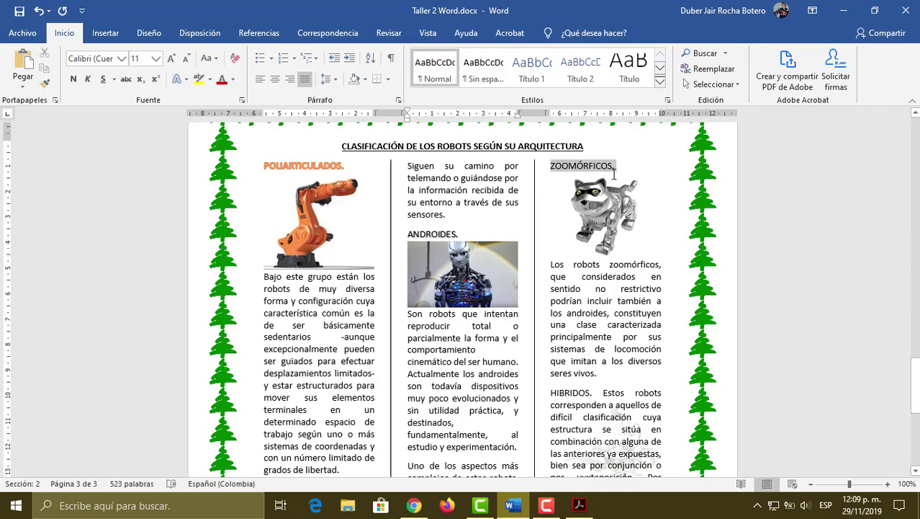
click(184, 79)
click(270, 185)
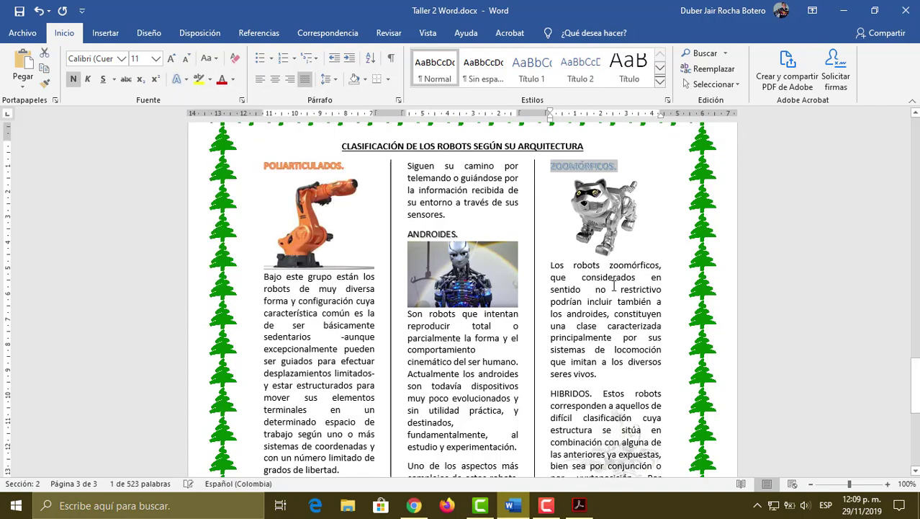
- Apply the light blue glow from the last row of Iluminado variations to the HIBRIDOS heading and deselect it
scroll(461, 295, down, 5)
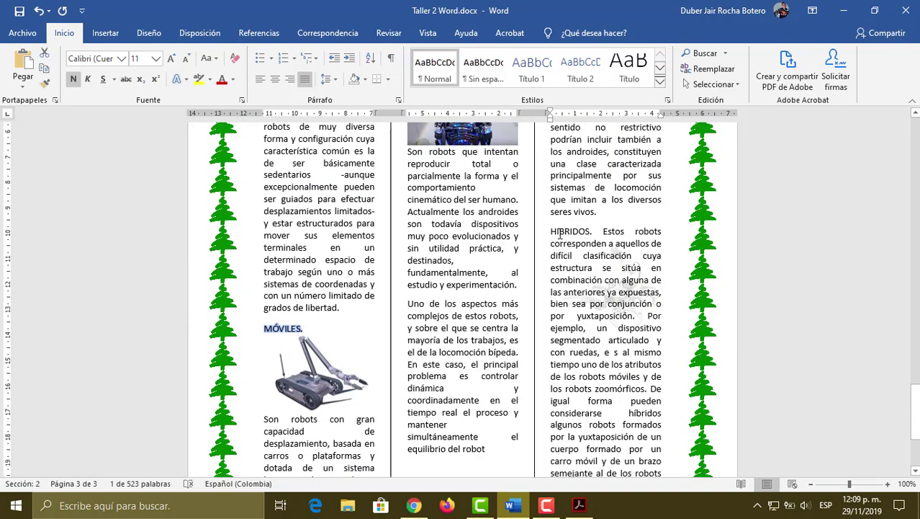
drag(560, 234, 592, 234)
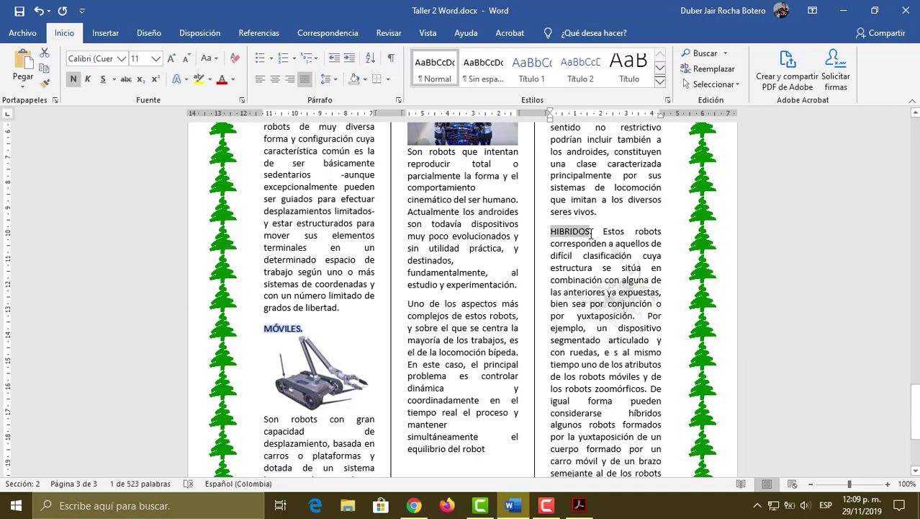
click(180, 80)
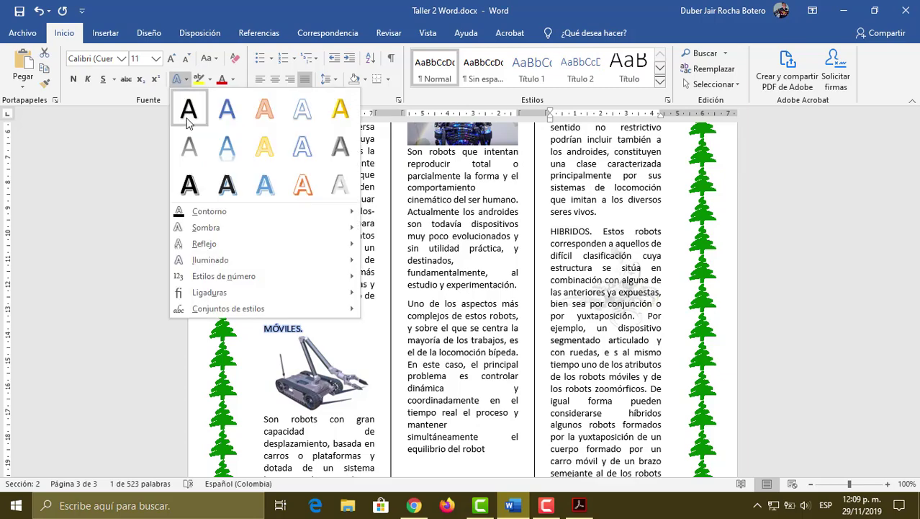
mouse_move(257, 265)
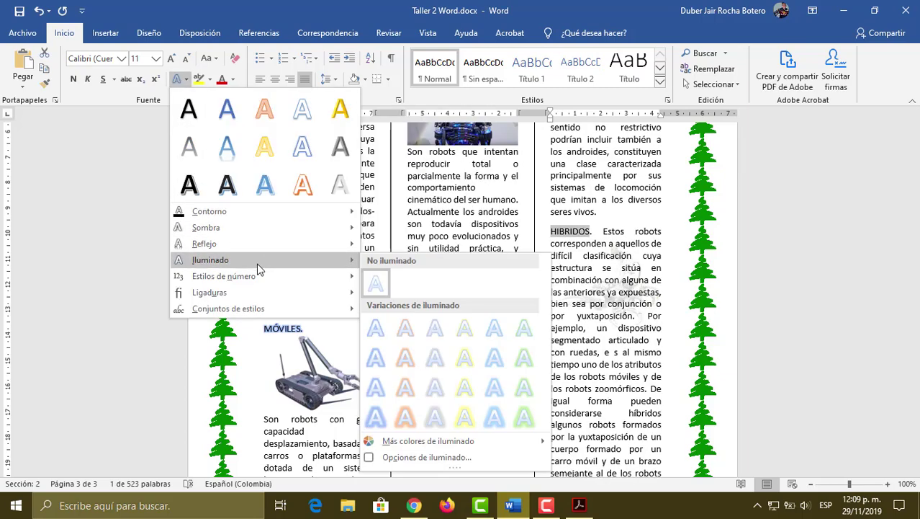
click(495, 417)
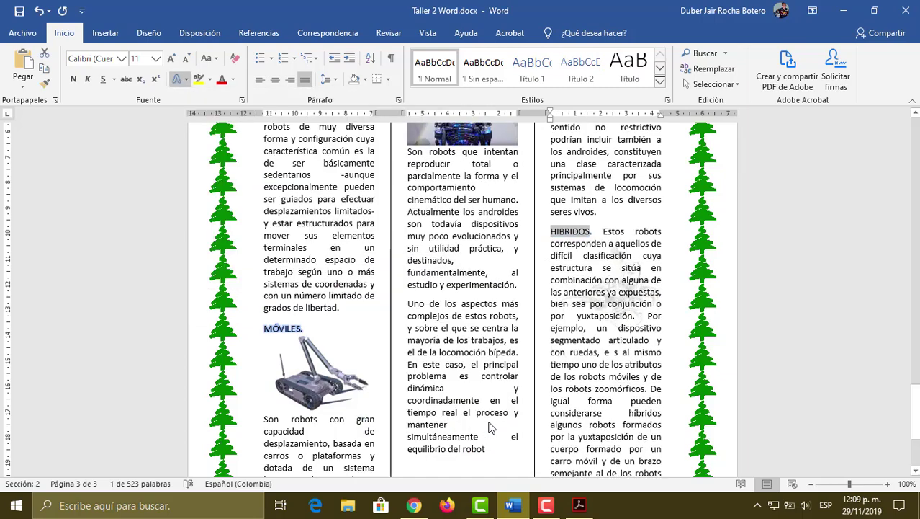
click(597, 303)
click(269, 371)
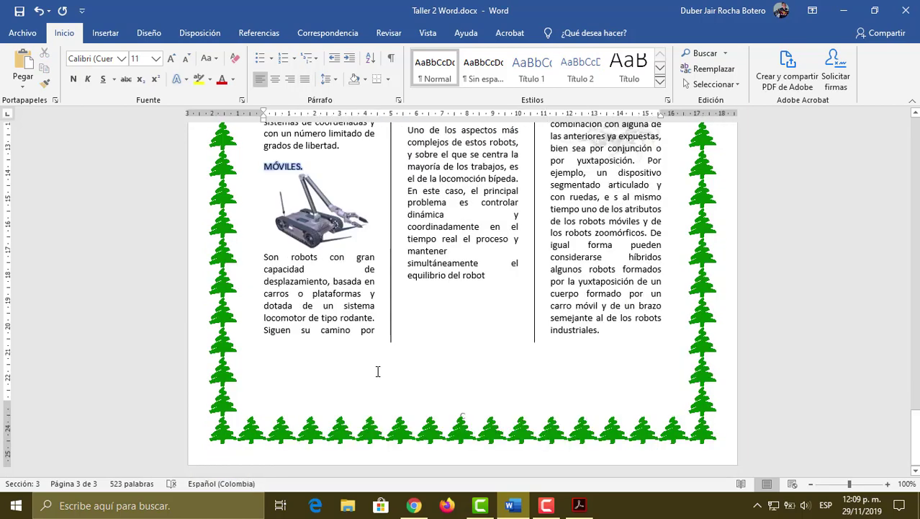
click(432, 315)
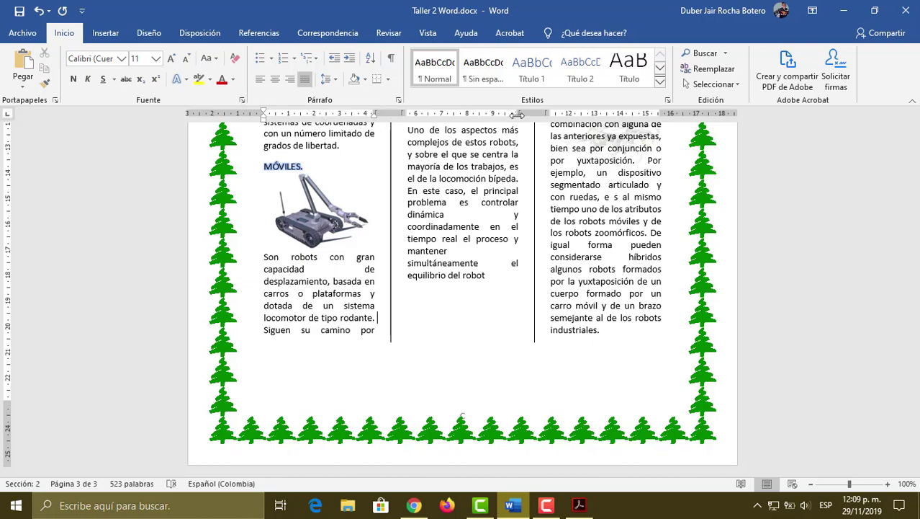
click(428, 33)
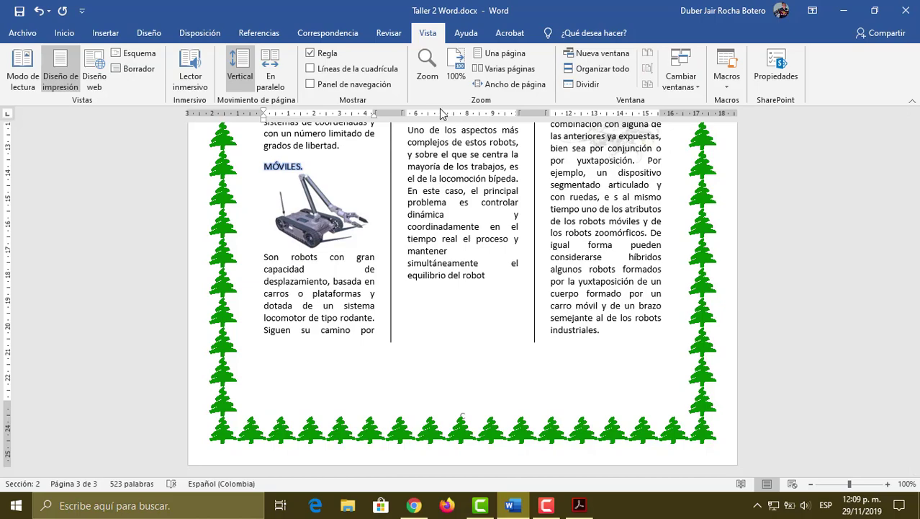
click(448, 216)
scroll(536, 266, up, 4)
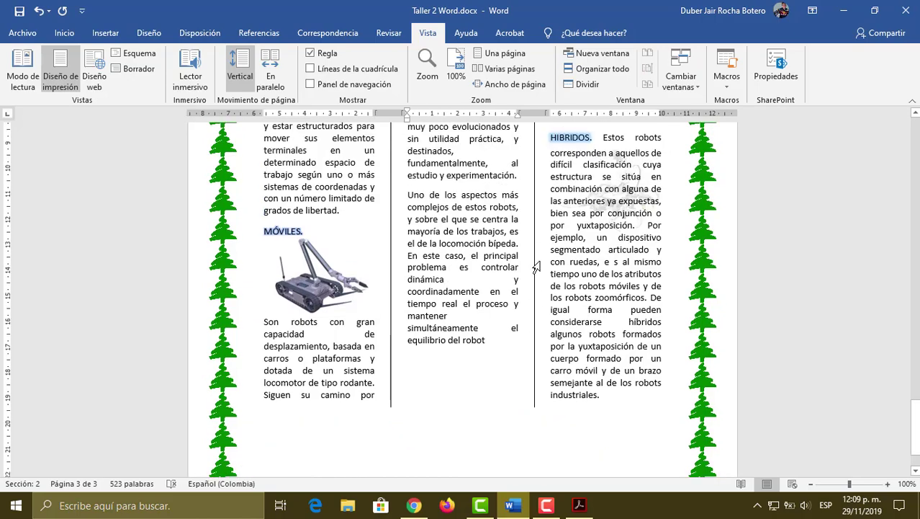
scroll(607, 293, down, 4)
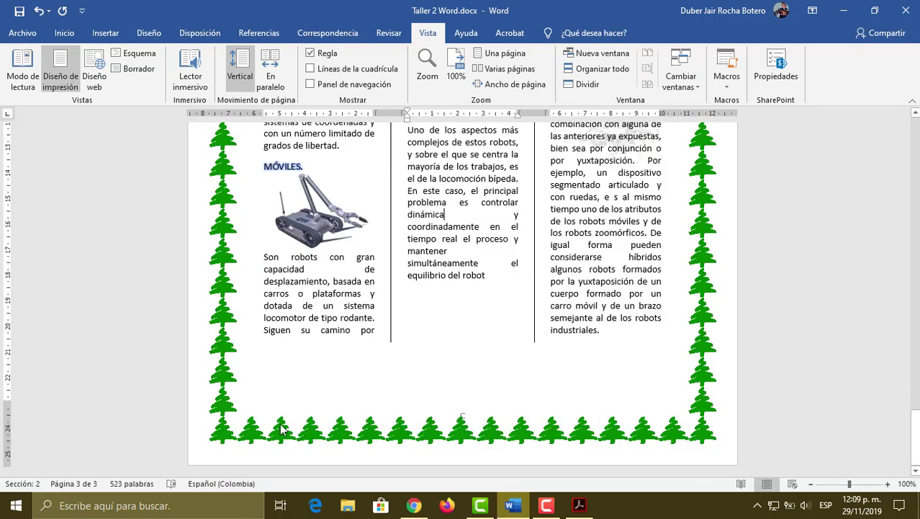
- Insert a page break in the empty paragraph below the three-column section to start a fourth page
click(272, 379)
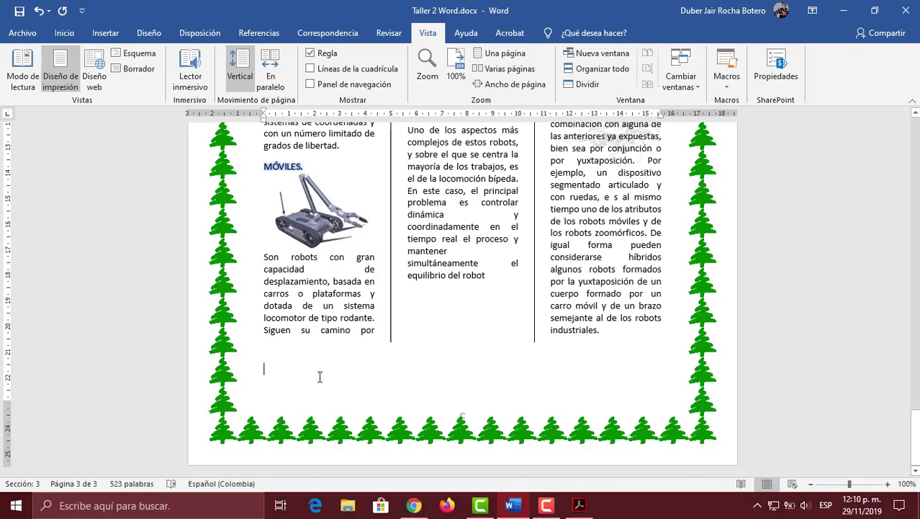
scroll(320, 377, down, 3)
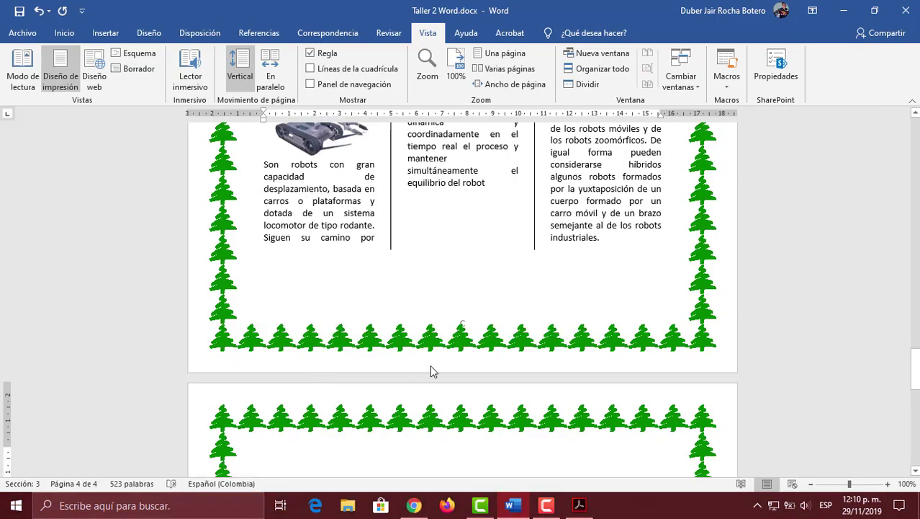
scroll(431, 369, down, 3)
scroll(360, 346, down, 2)
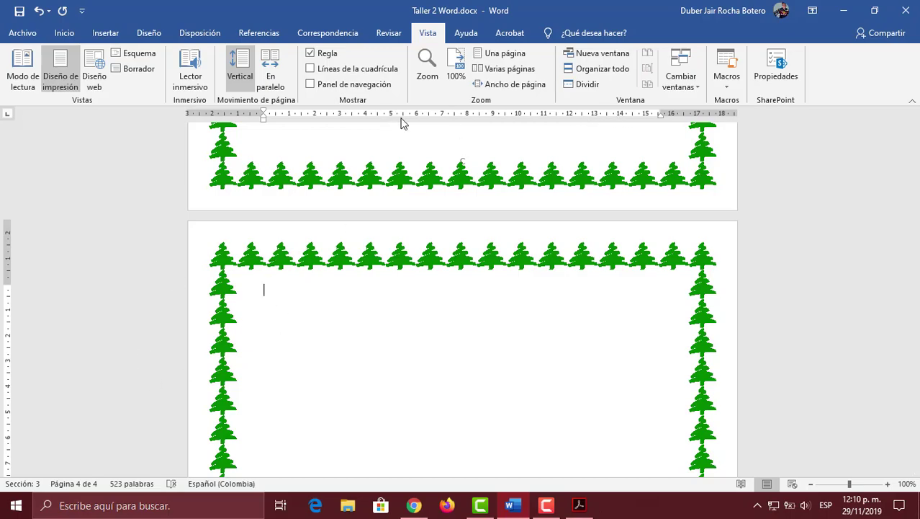
click(201, 33)
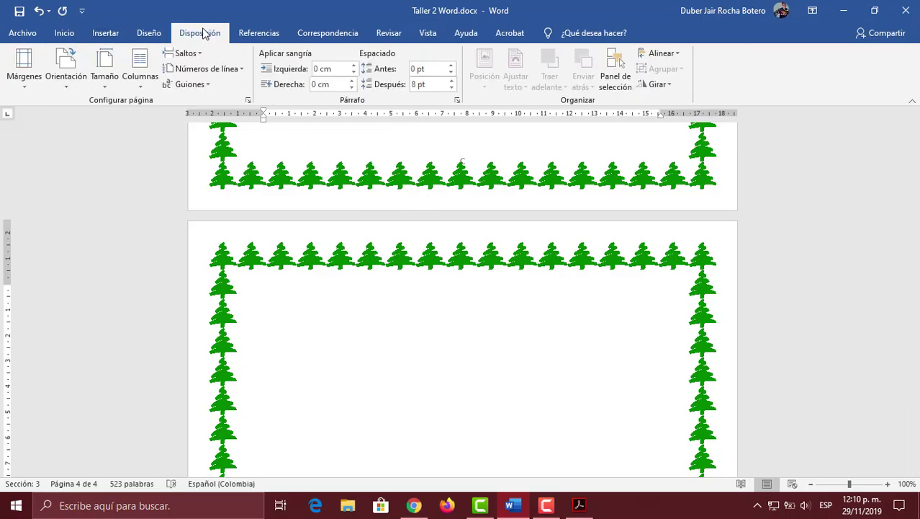
click(142, 79)
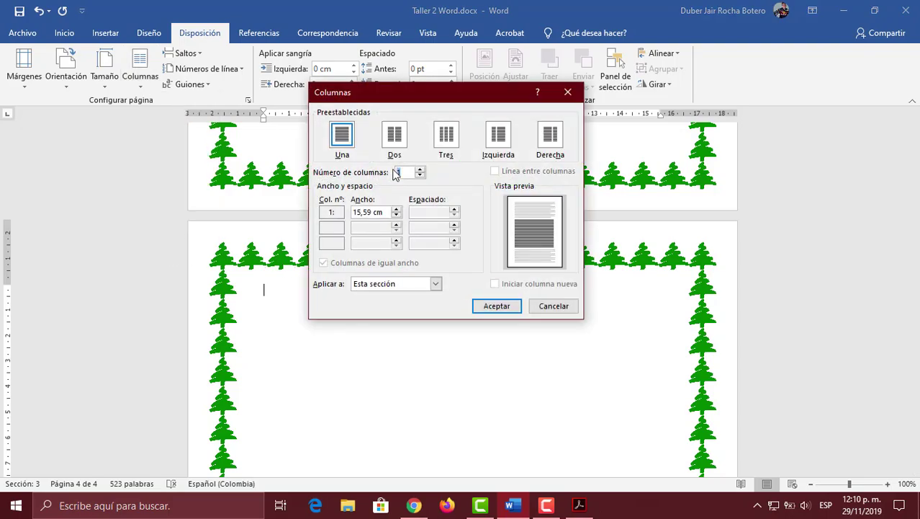
click(436, 284)
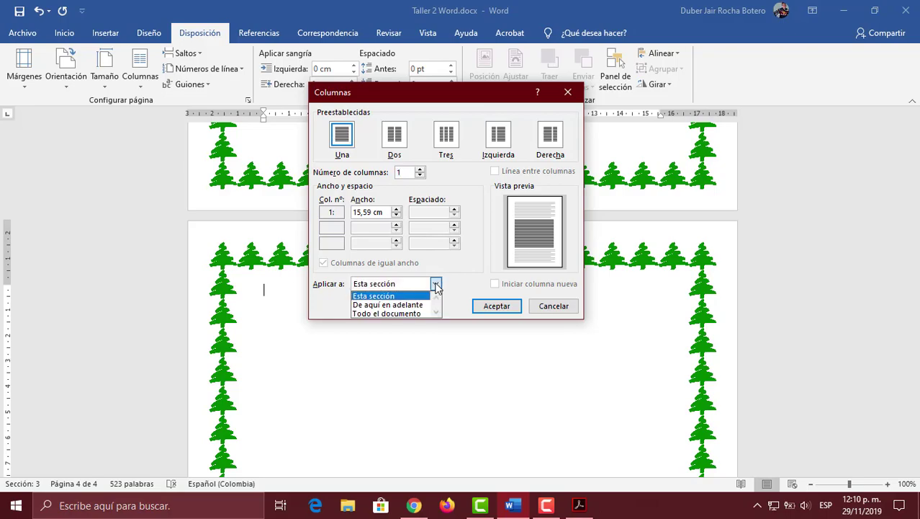
click(414, 304)
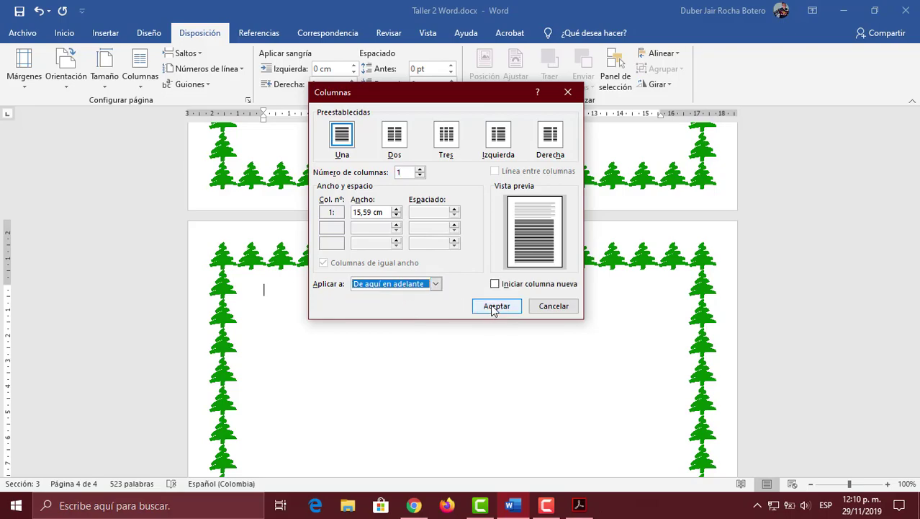
click(553, 307)
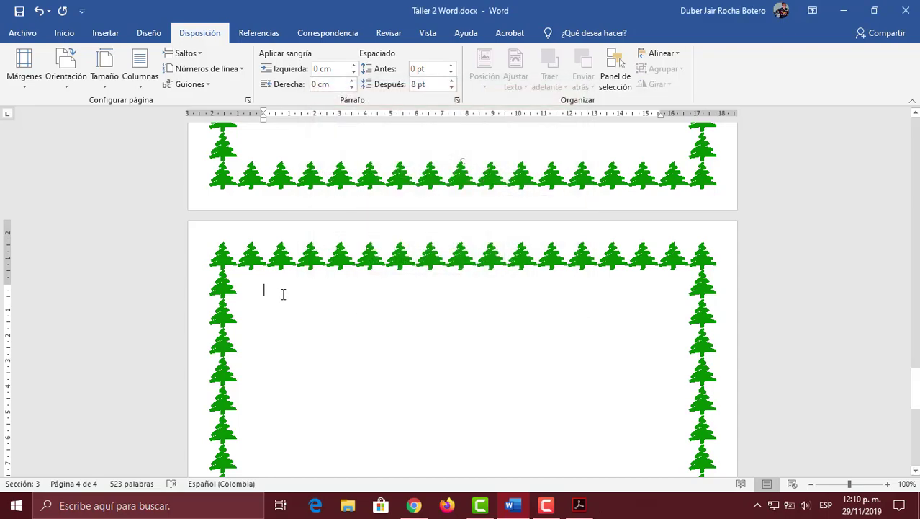
scroll(374, 295, up, 3)
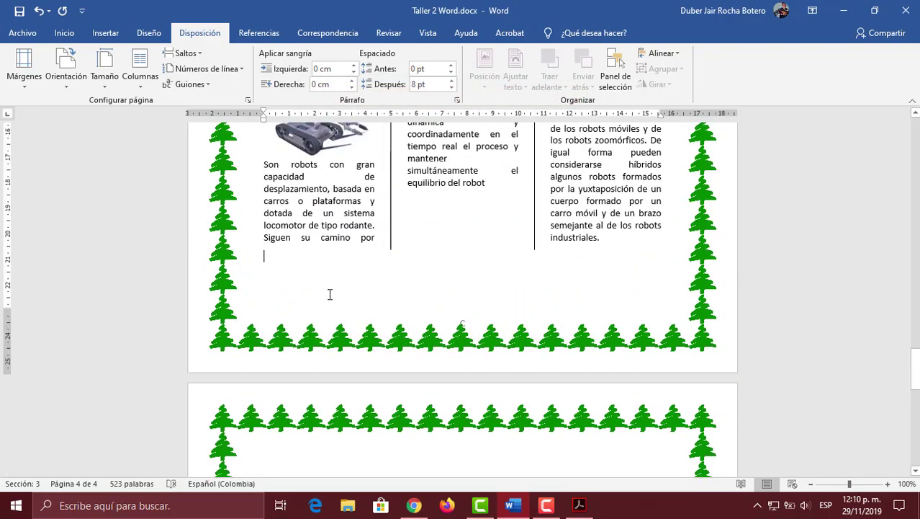
scroll(326, 298, down, 3)
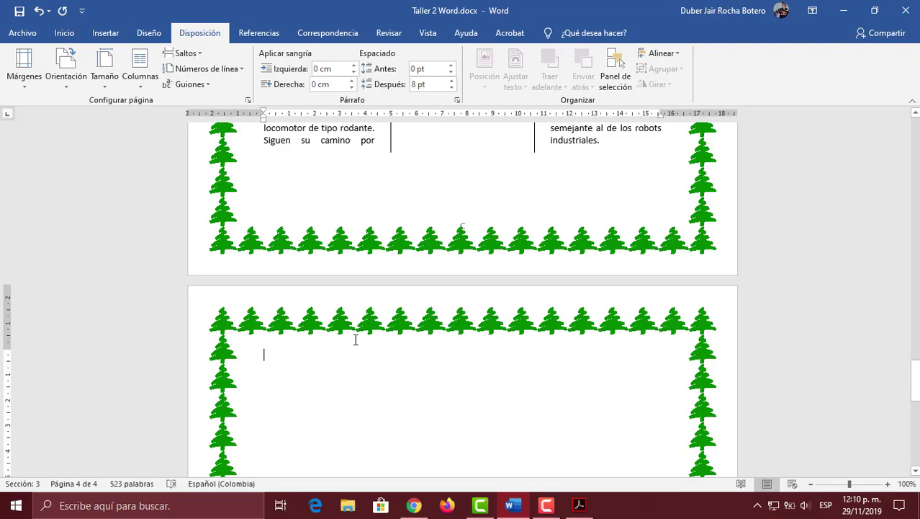
scroll(356, 339, down, 3)
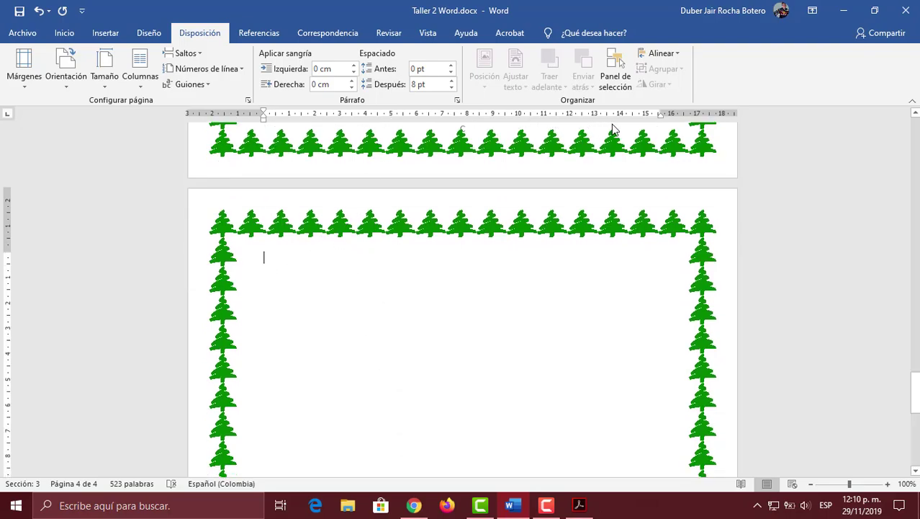
click(311, 250)
- Switch to the workshop PDF in Adobe Acrobat and read exercises 14 and 15 about the restaurant title and tabulated menu list
click(579, 504)
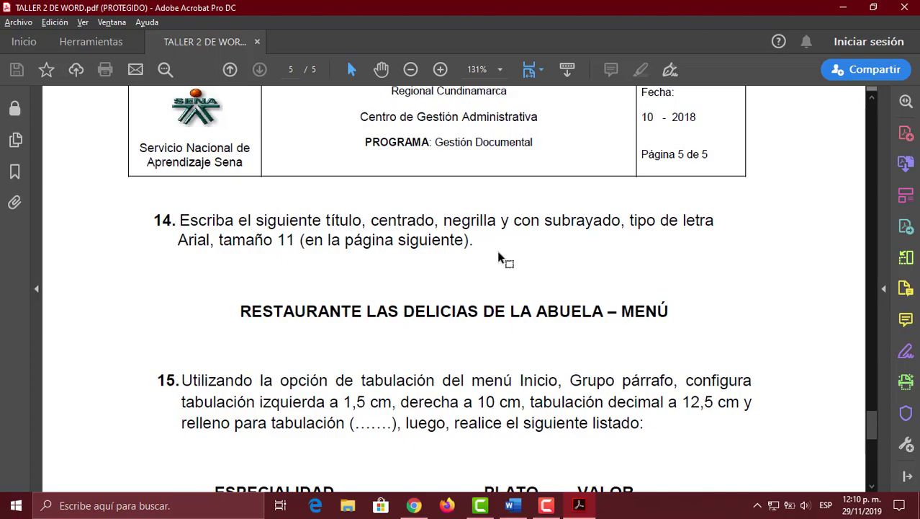
scroll(497, 277, down, 2)
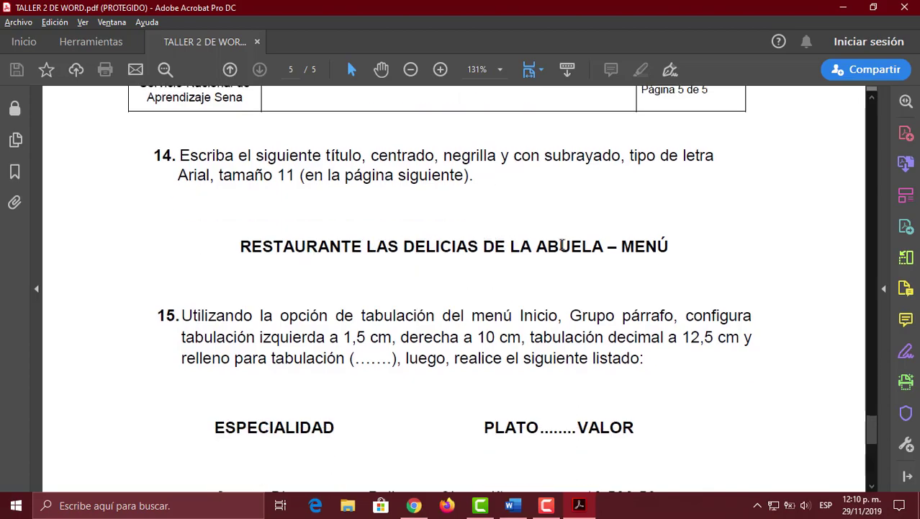
scroll(606, 252, down, 2)
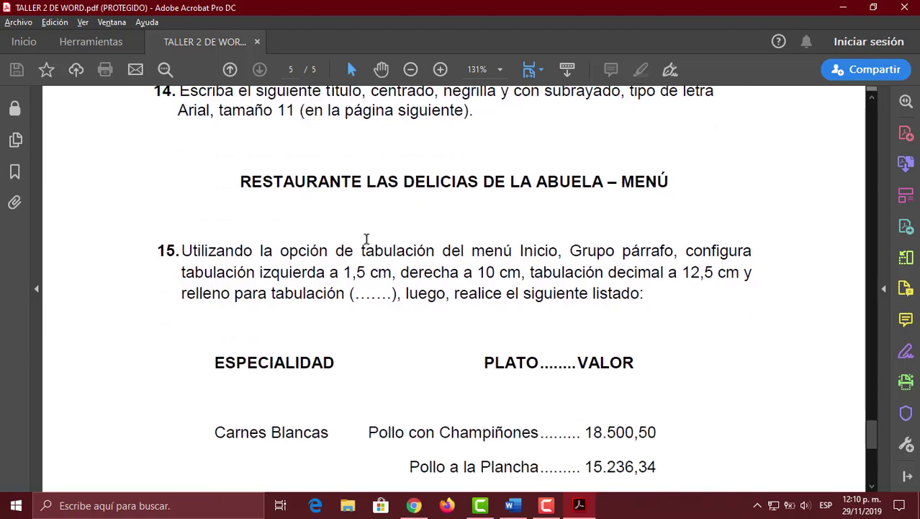
scroll(289, 247, down, 2)
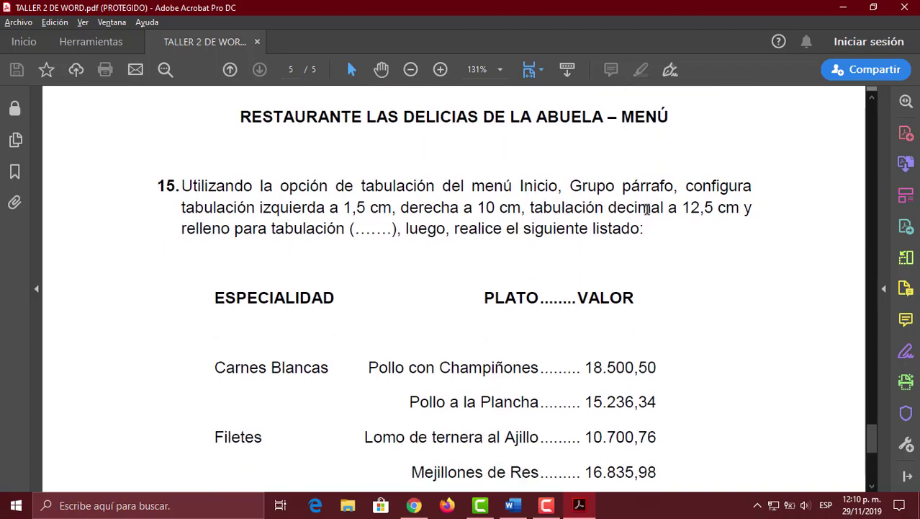
scroll(557, 254, down, 3)
scroll(558, 254, down, 1)
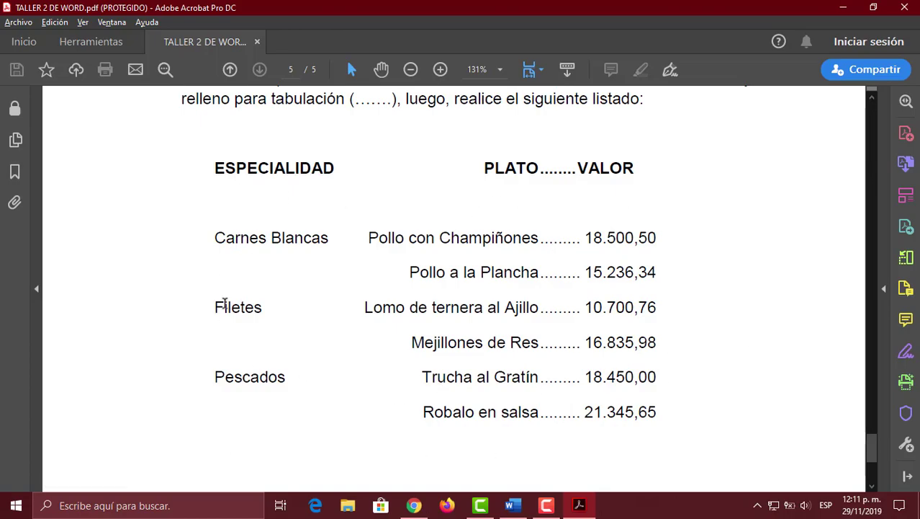
- Return to the Word document and write the centered title "RESTAURANTE LAS DELICIAS DE LA ABUELA - MENÚ" on the fourth page
click(512, 505)
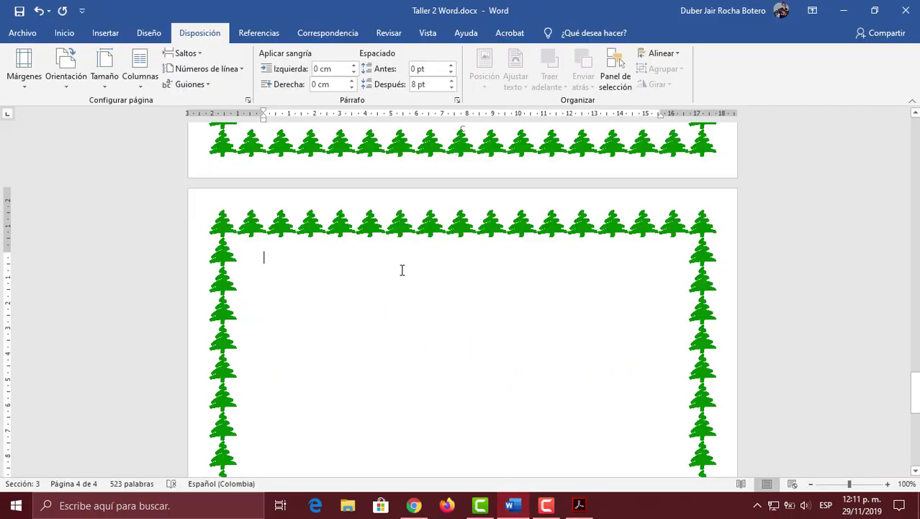
key(Caps_Lock)
text(REST)
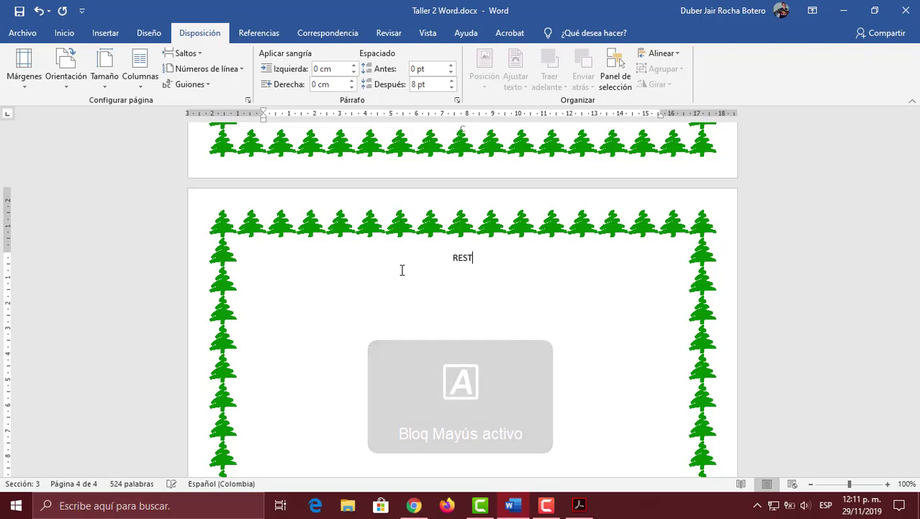
text(AURANTE )
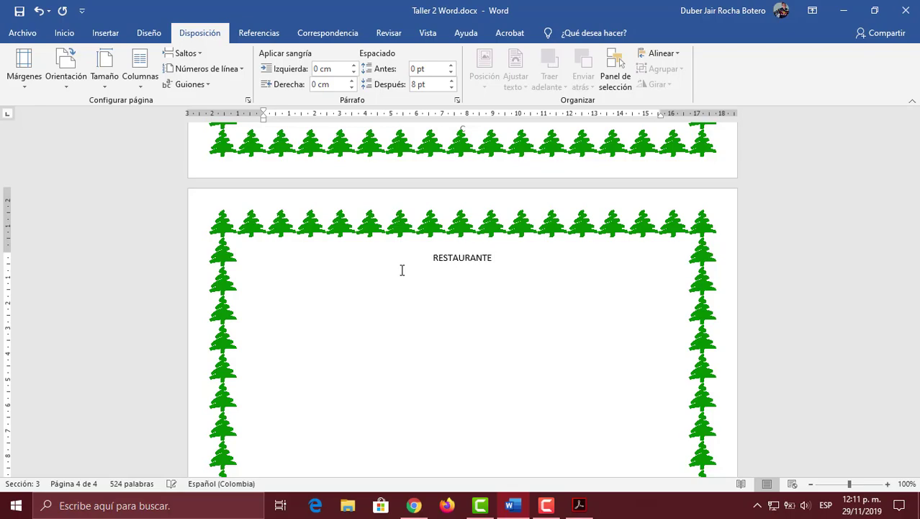
text(LAS DELICIS)
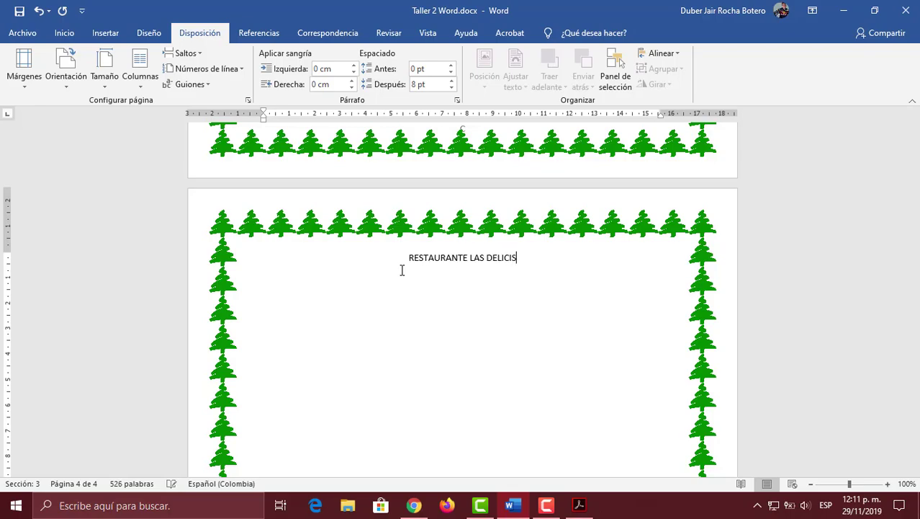
key(BackSpace)
text(AS DE LA )
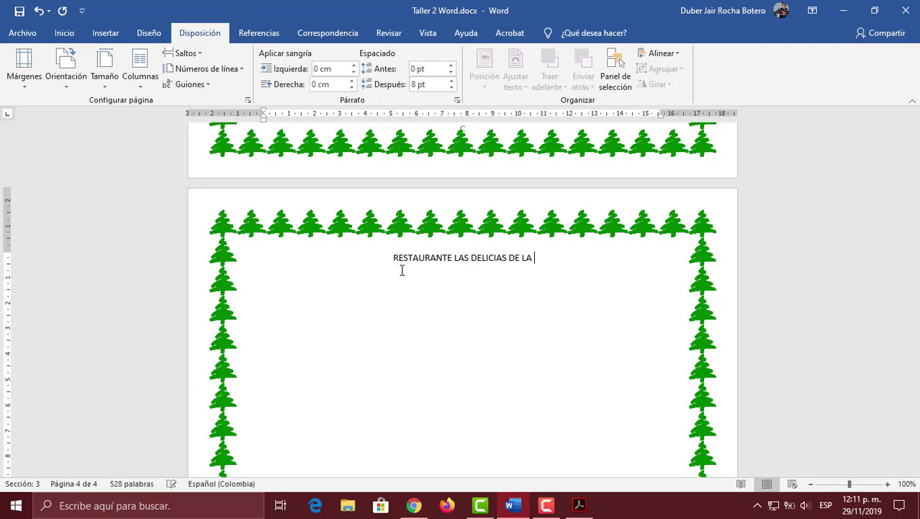
text(ABUELA - MENÚ)
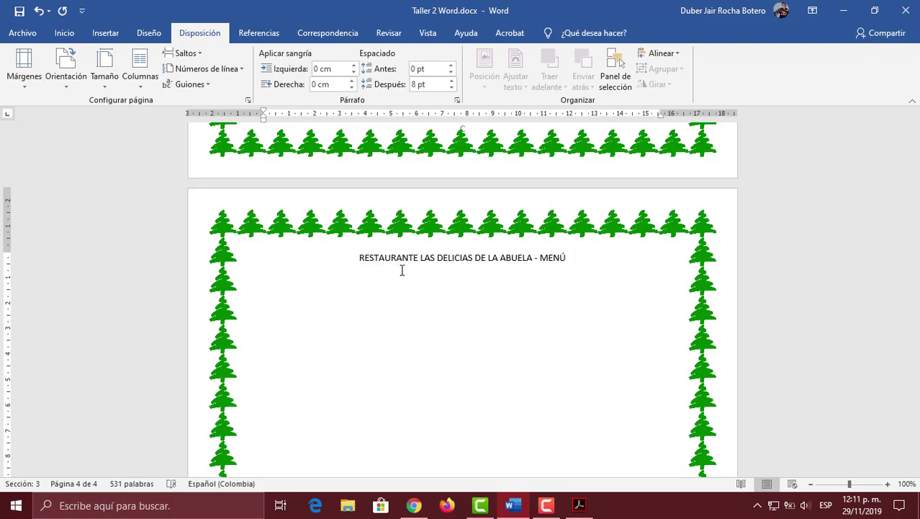
- Format the title "RESTAURANTE LAS DELICIAS DE LA ABUELA - MENÚ" as bold and underlined in Arial
triple_click(402, 270)
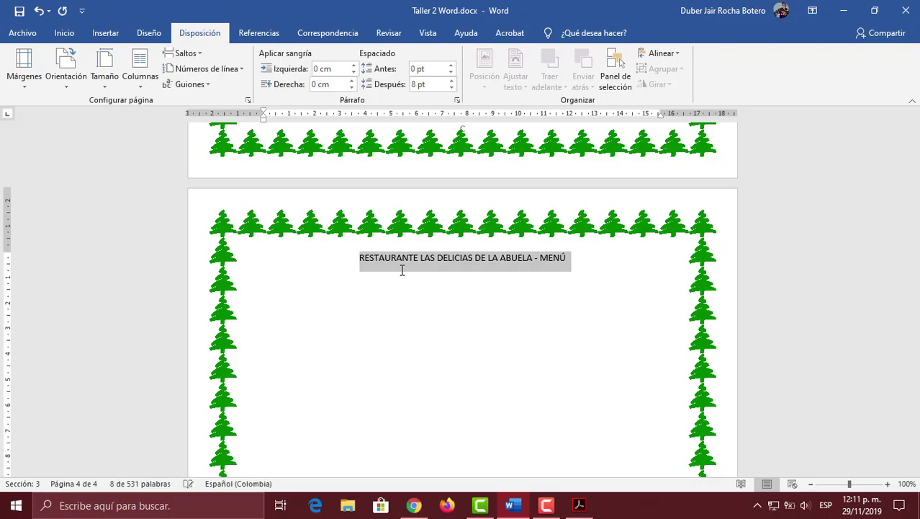
key(ctrl+n)
key(ctrl+s)
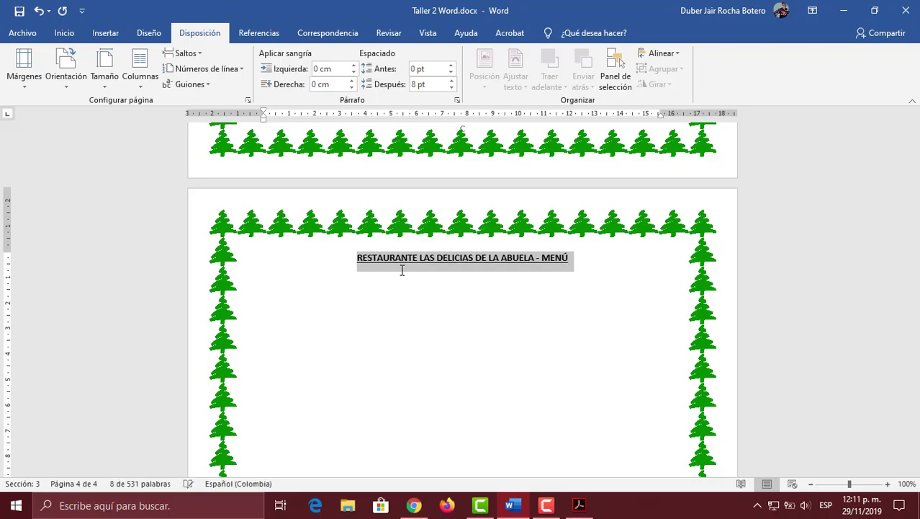
click(65, 34)
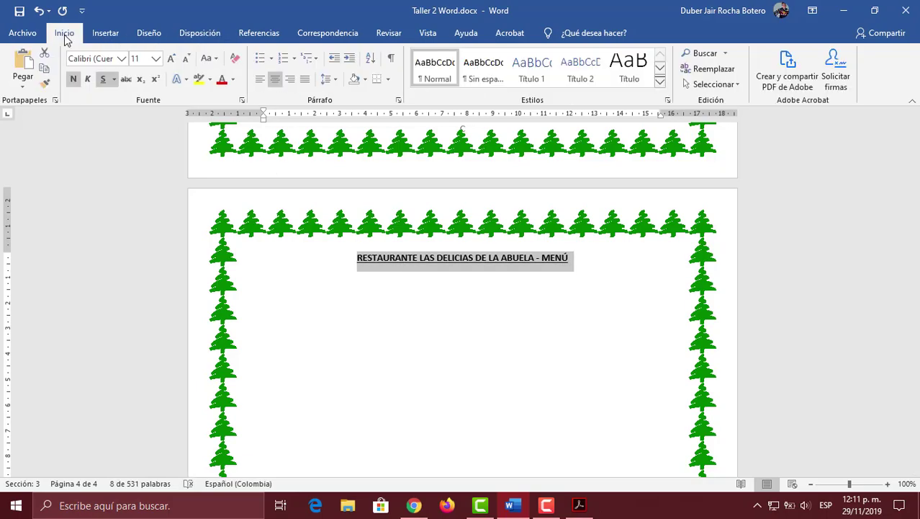
click(102, 60)
text(Arial)
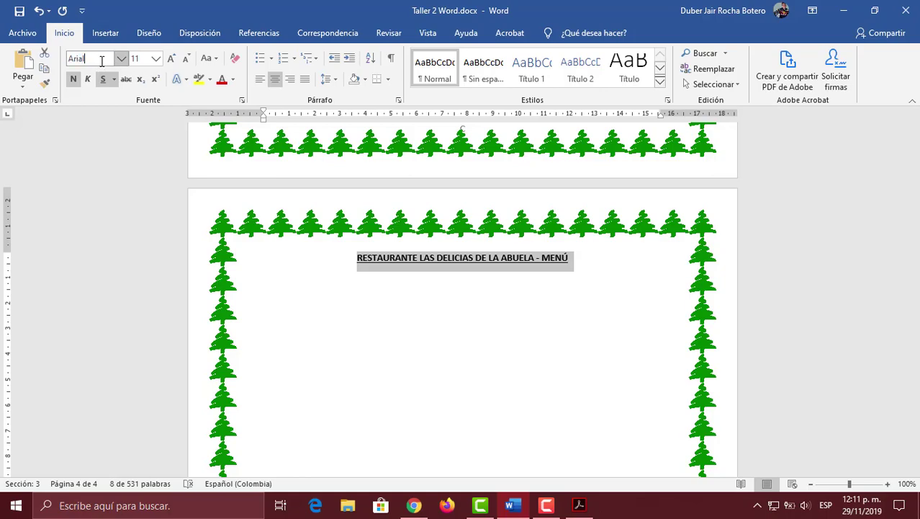
key(Return)
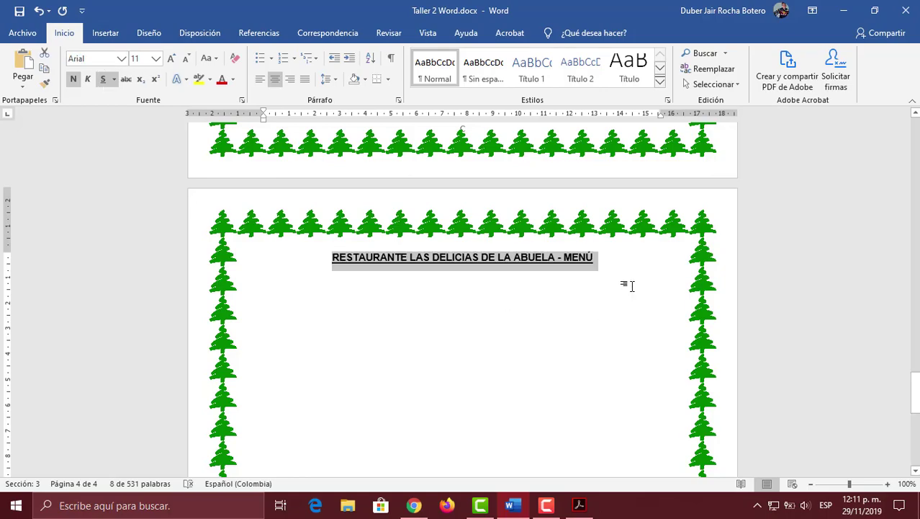
- Add a justified paragraph below the restaurant title with bold and underline turned off
click(660, 270)
key(Return)
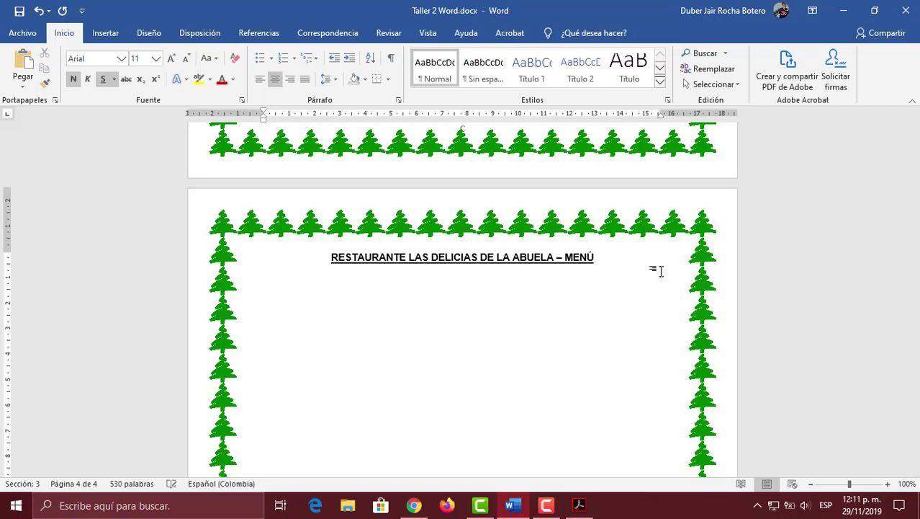
key(ctrl+j)
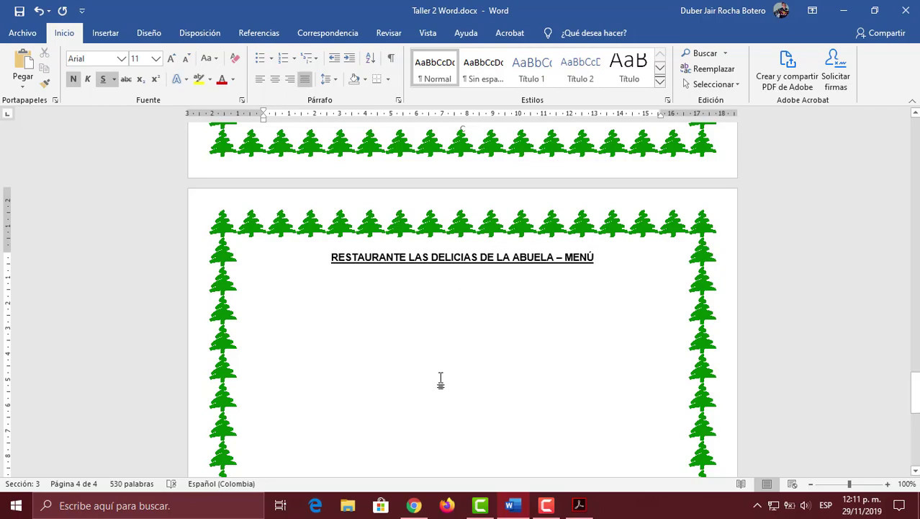
key(ctrl+n)
key(ctrl+s)
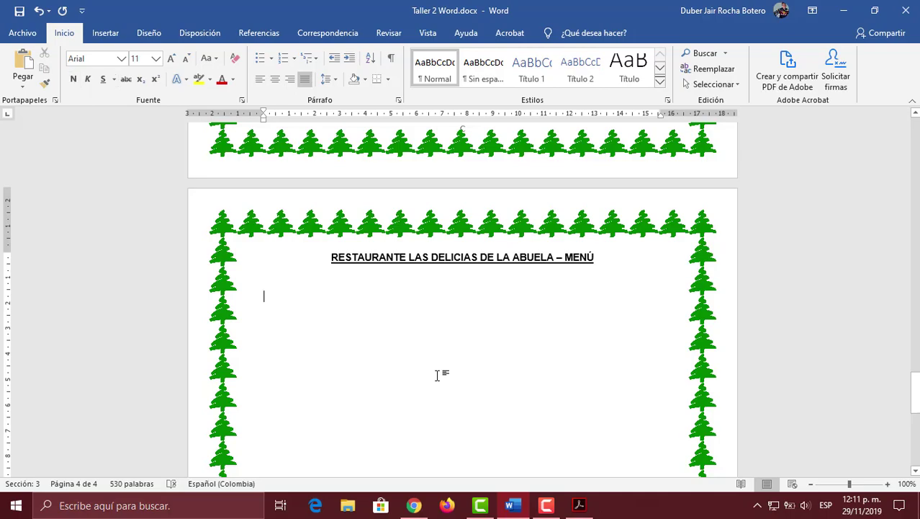
- Review exercises 14 and 15 in the workshop PDF in Adobe Acrobat, checking the tab settings and menu list, and return to Word
click(579, 505)
scroll(318, 298, up, 5)
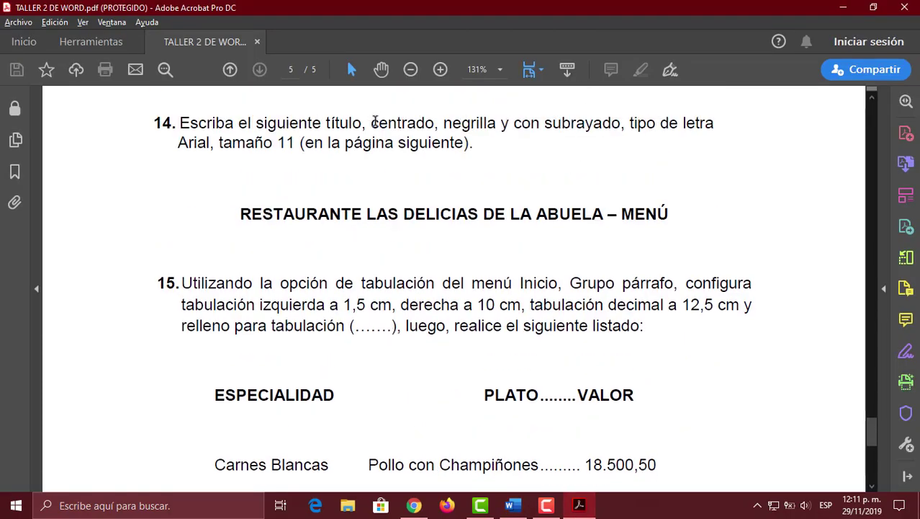
scroll(441, 245, down, 2)
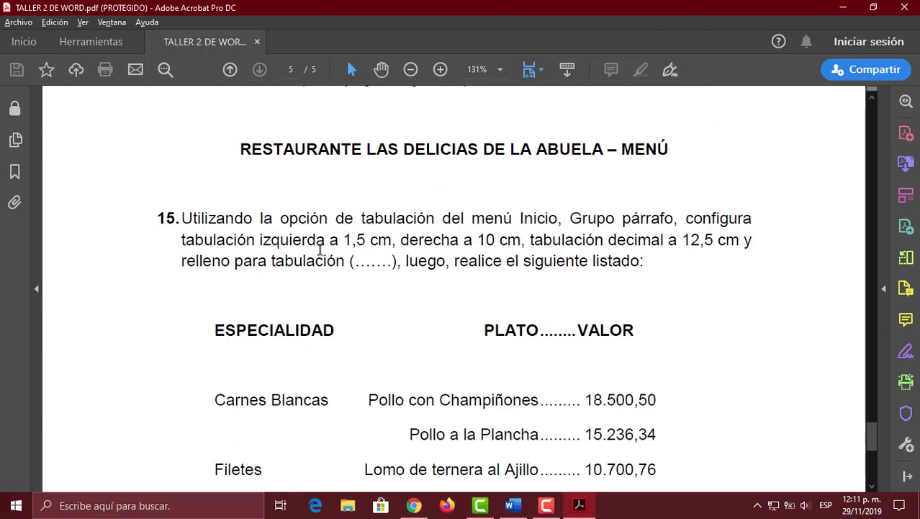
scroll(414, 303, down, 3)
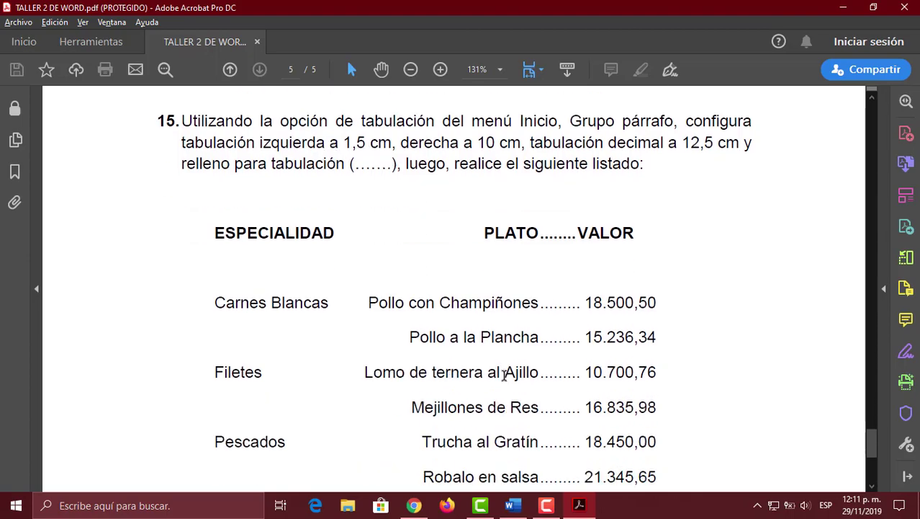
click(512, 505)
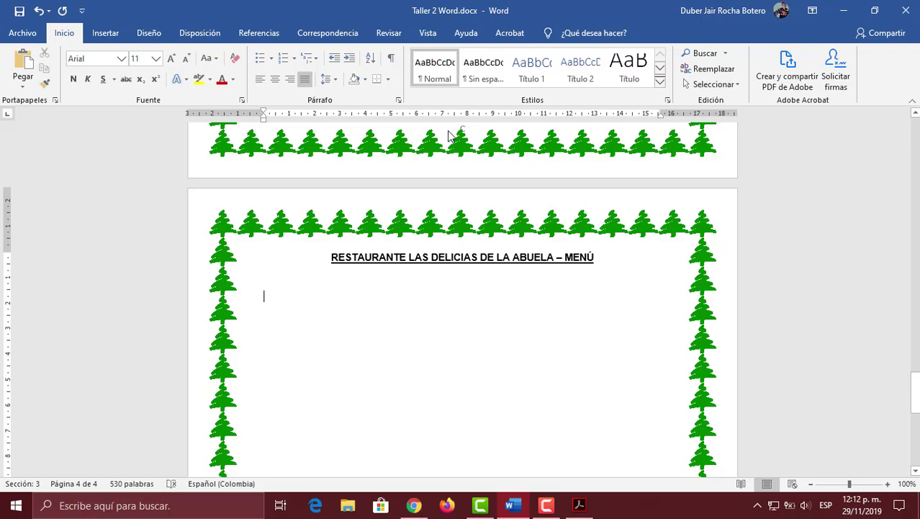
click(580, 504)
scroll(554, 403, down, 2)
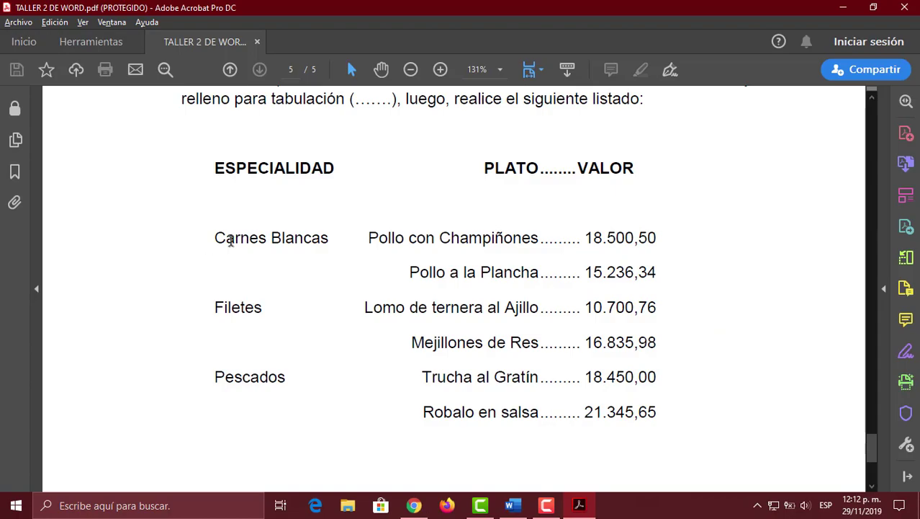
scroll(336, 313, up, 1)
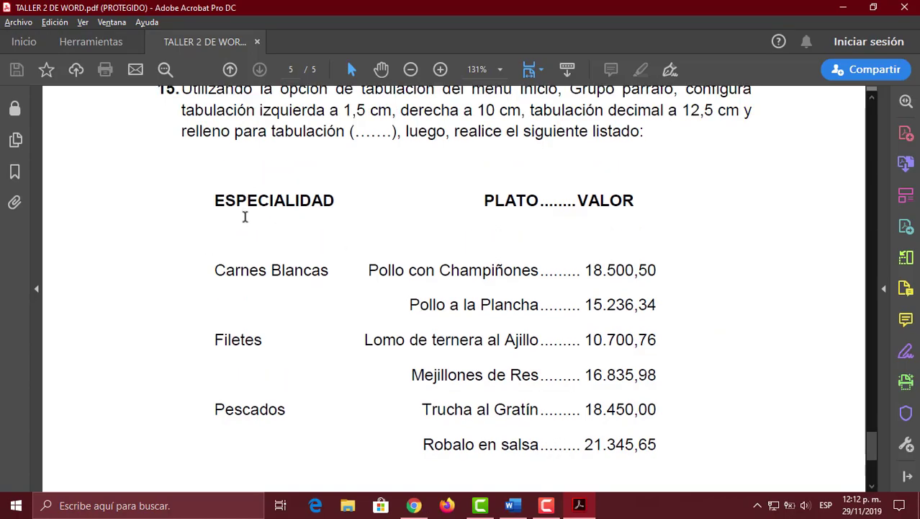
click(512, 505)
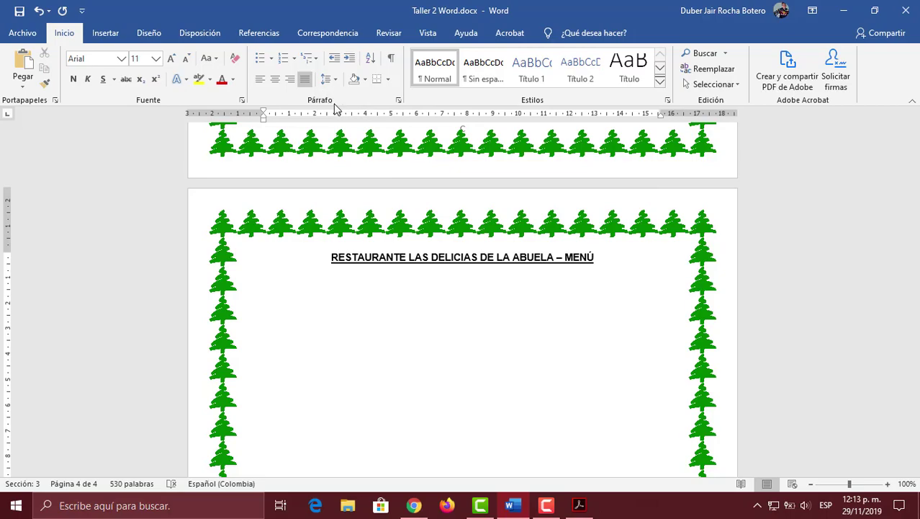
- Set a left-aligned tab stop at 1,5 cm without a leader for the empty paragraph below the restaurant title
click(400, 100)
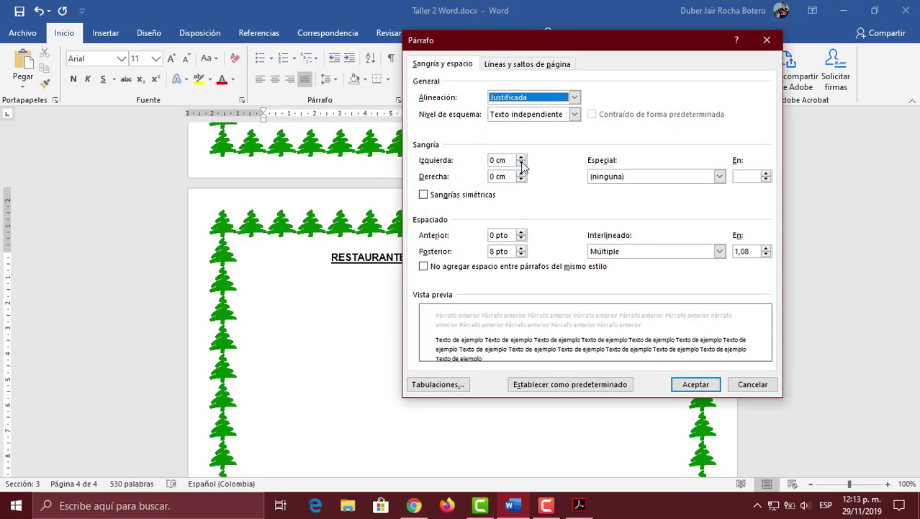
drag(514, 42, 373, 47)
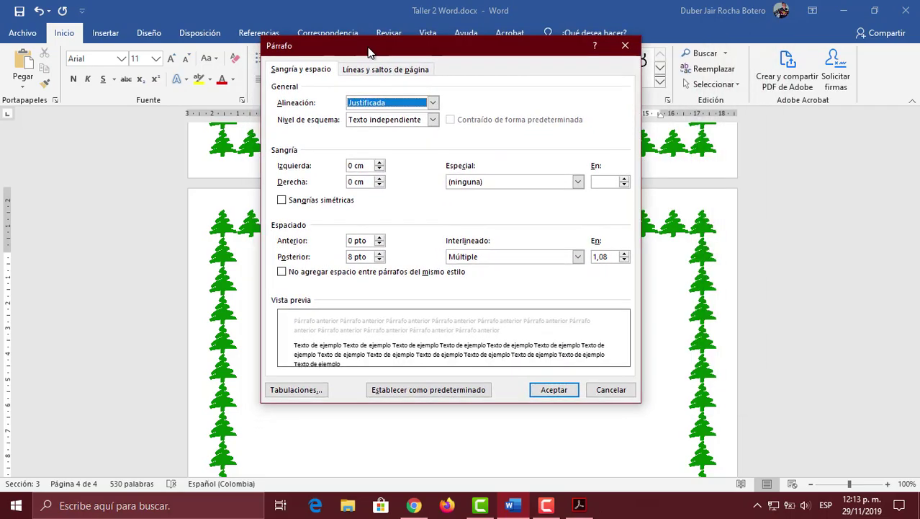
click(295, 390)
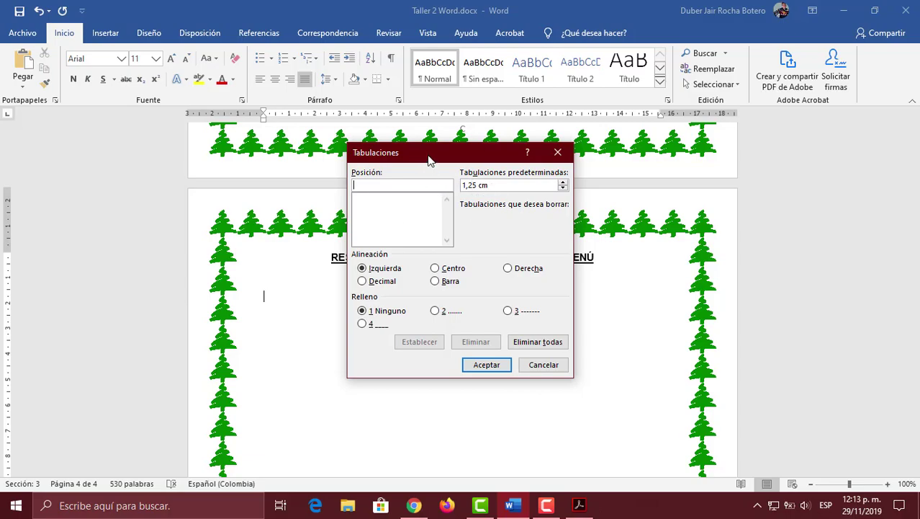
drag(429, 160, 443, 173)
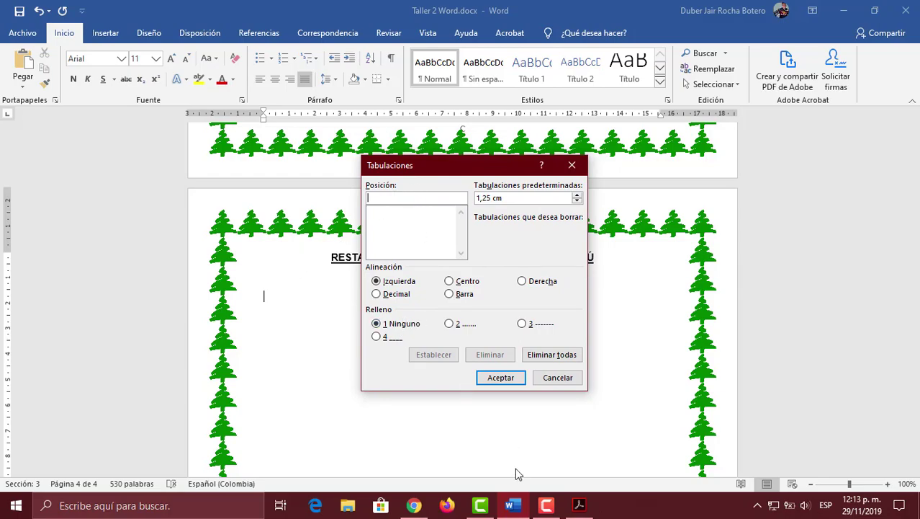
mouse_move(547, 509)
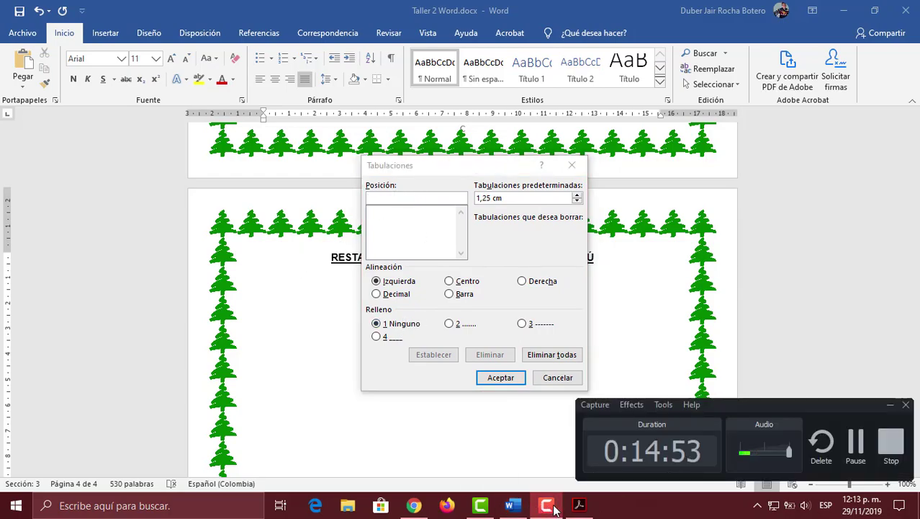
click(546, 507)
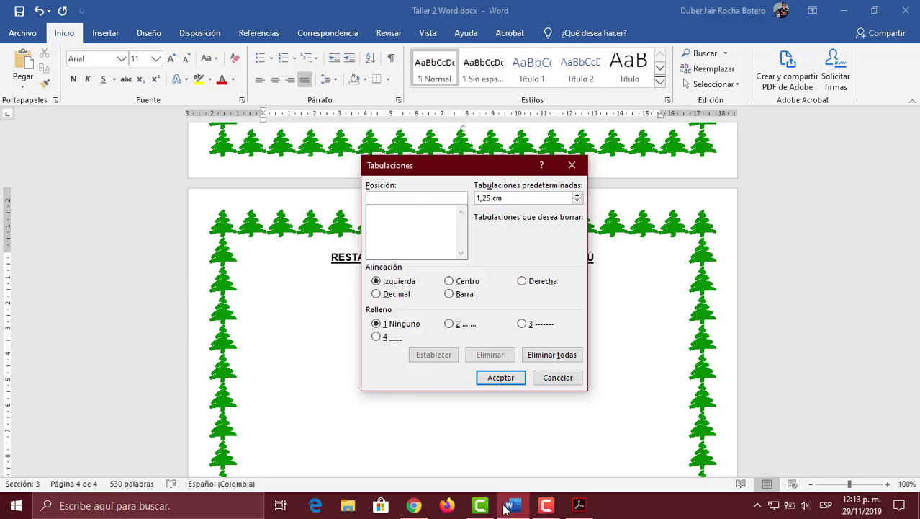
click(579, 505)
scroll(652, 289, up, 1)
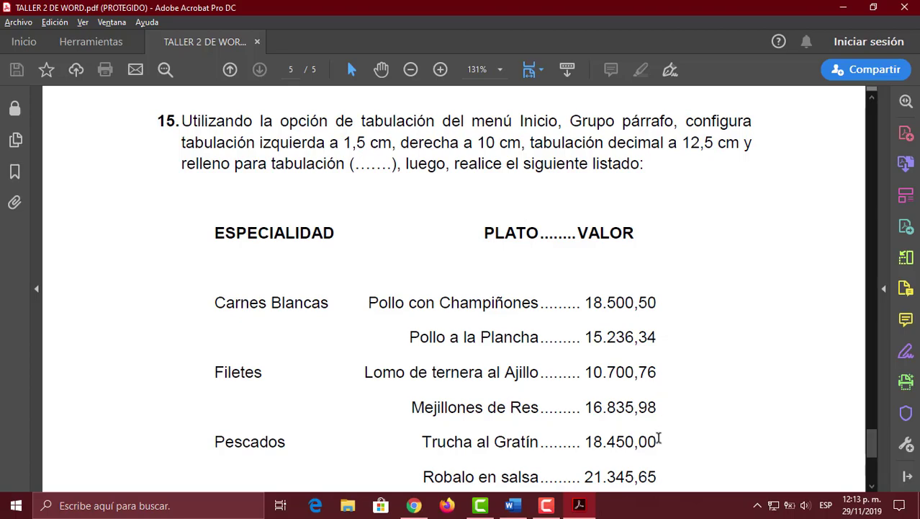
click(512, 505)
click(393, 198)
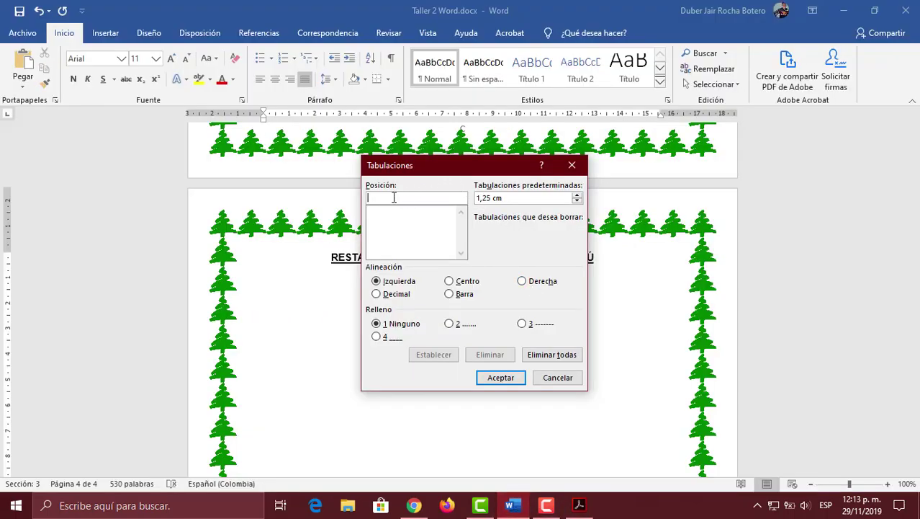
text(1,5)
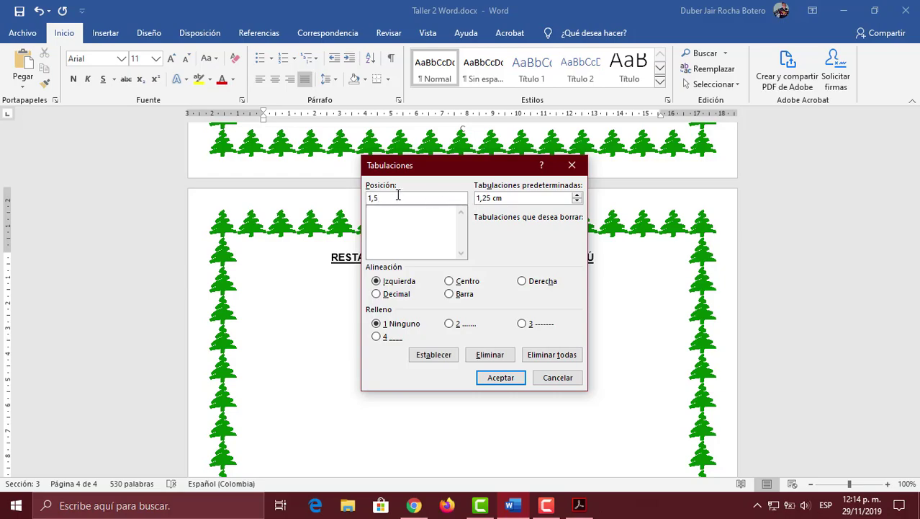
click(385, 282)
click(432, 354)
- Add a right-aligned tab stop at 10 cm without a leader to the same paragraph
text(10)
click(535, 281)
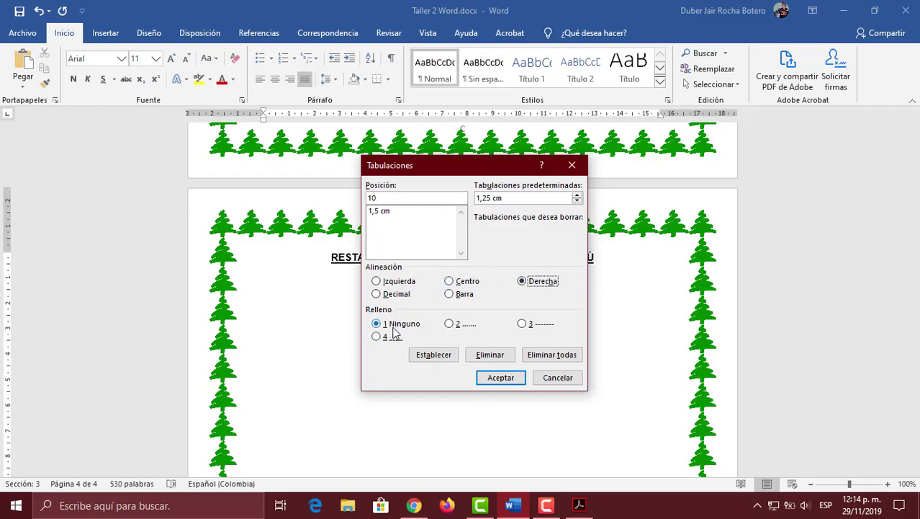
click(438, 360)
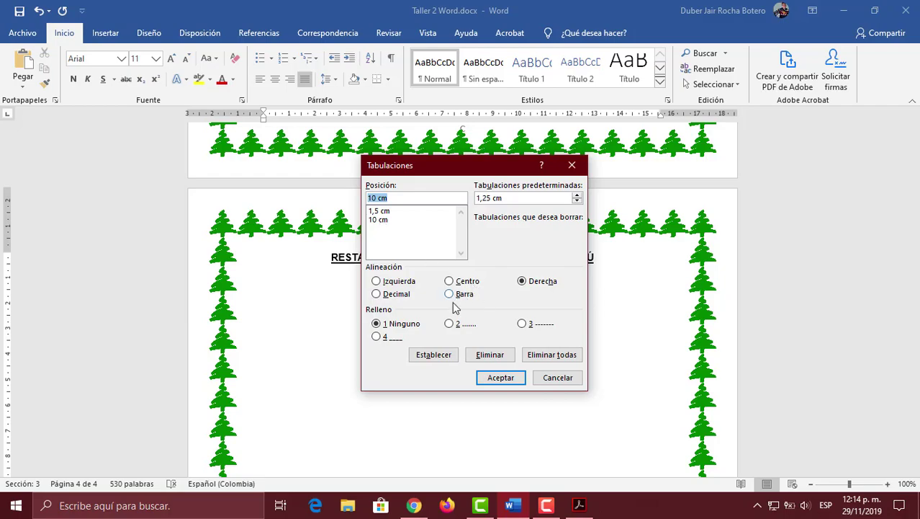
- Add a decimal tab stop at 12,5 cm with the dotted leader and apply the tab settings
click(579, 506)
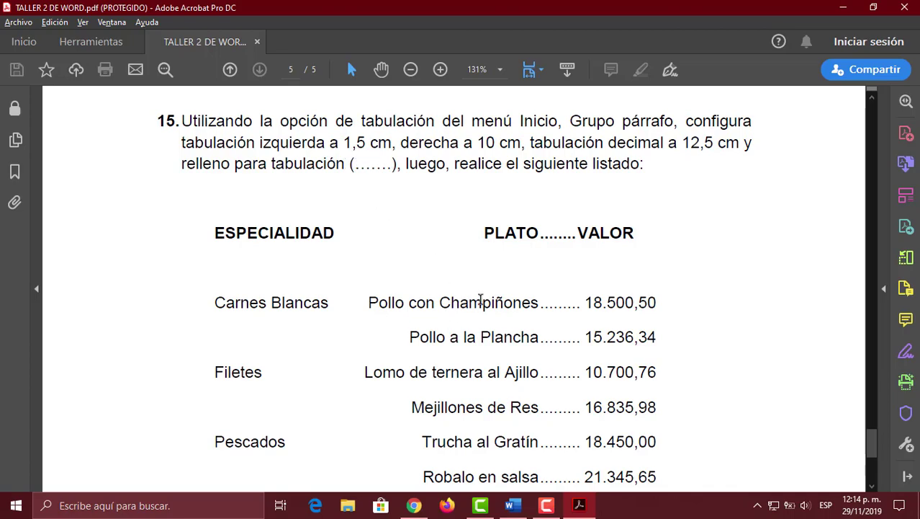
click(512, 505)
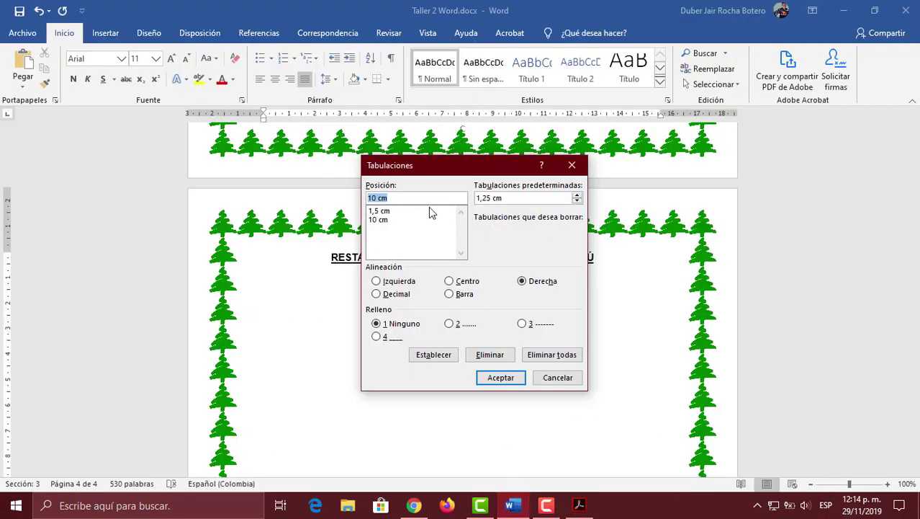
text(12,5)
click(391, 295)
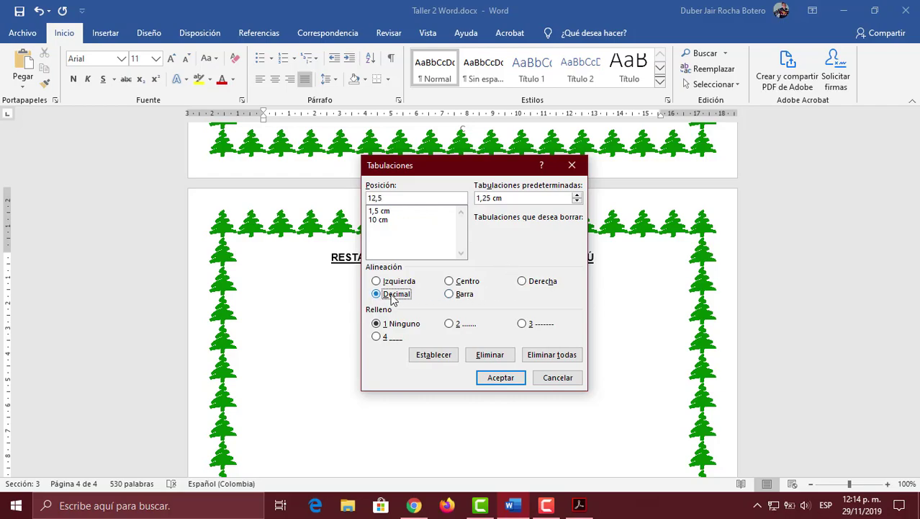
click(466, 326)
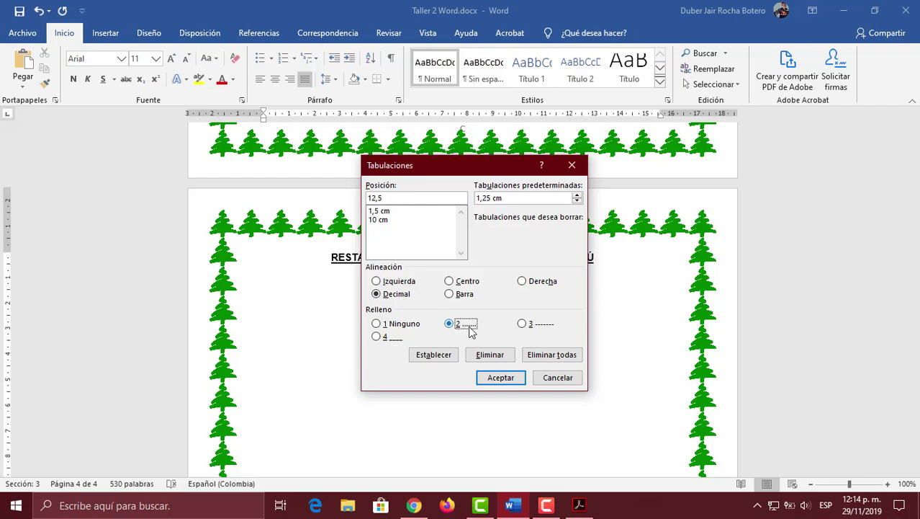
click(428, 360)
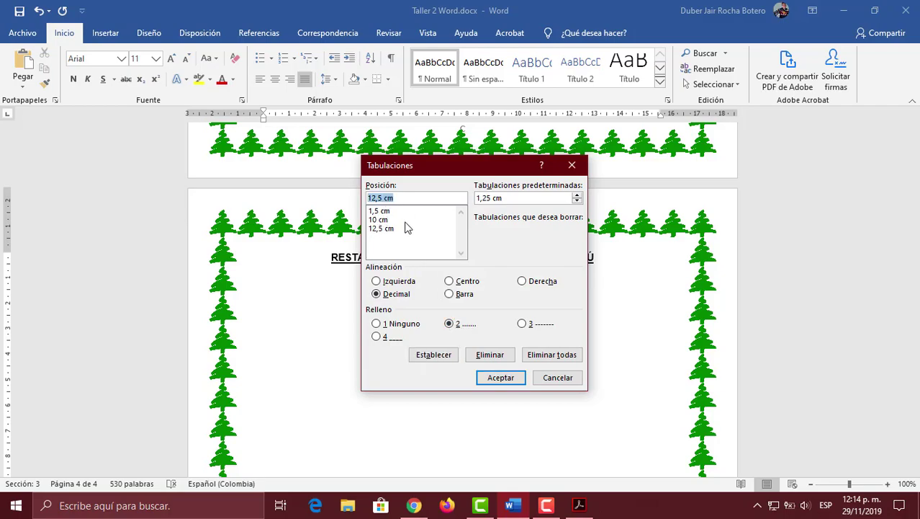
click(498, 379)
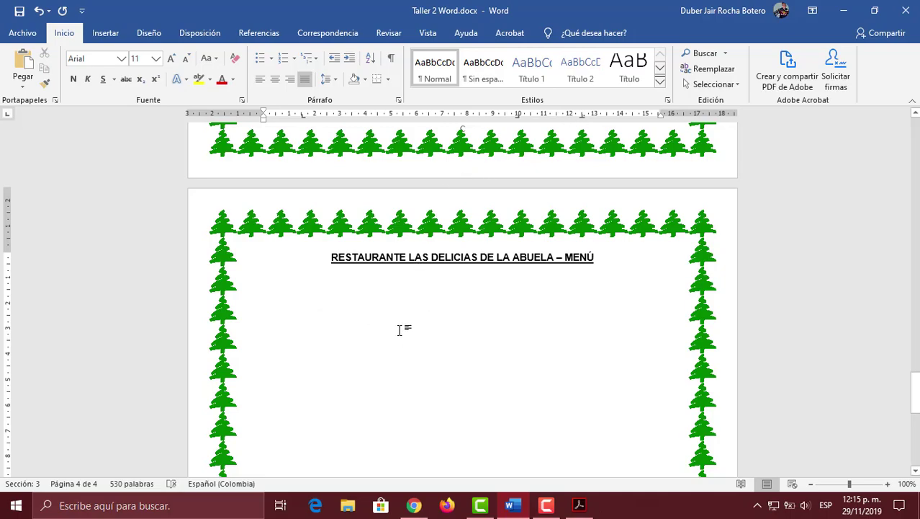
- Enter the menu's heading row below the restaurant title with ESPECIALIDAD, PLATO and VALOR aligned to the three tab stops
key(Caps_Lock)
text(es)
key(BackSpace)
key(BackSpace)
key(Caps_Lock)
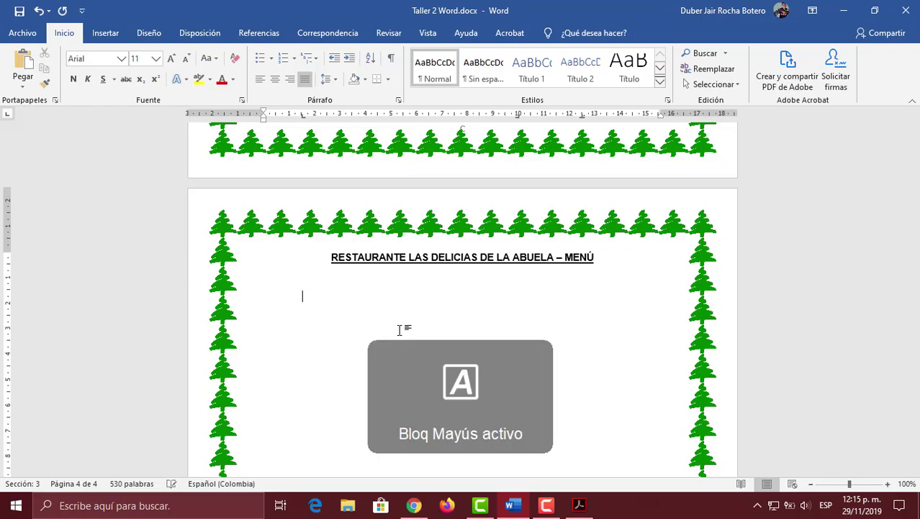
text(ESPECIAD)
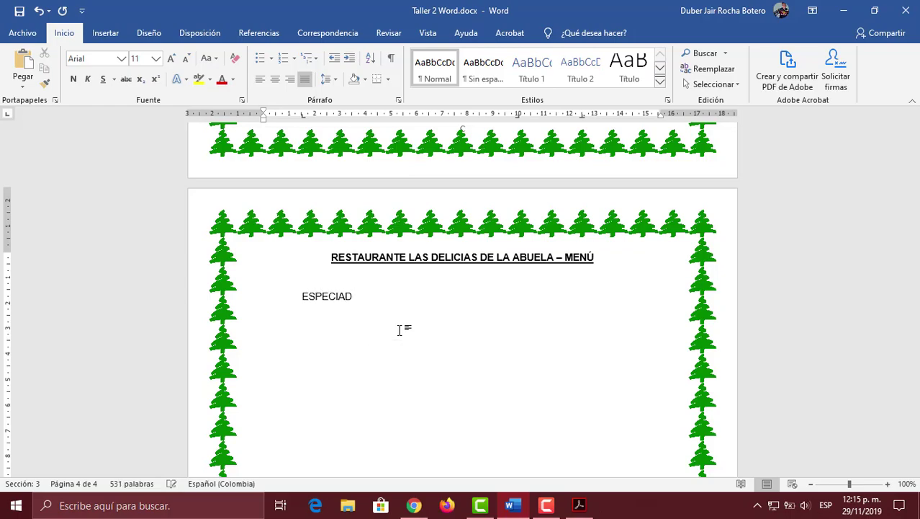
text(LIDADPLATO)
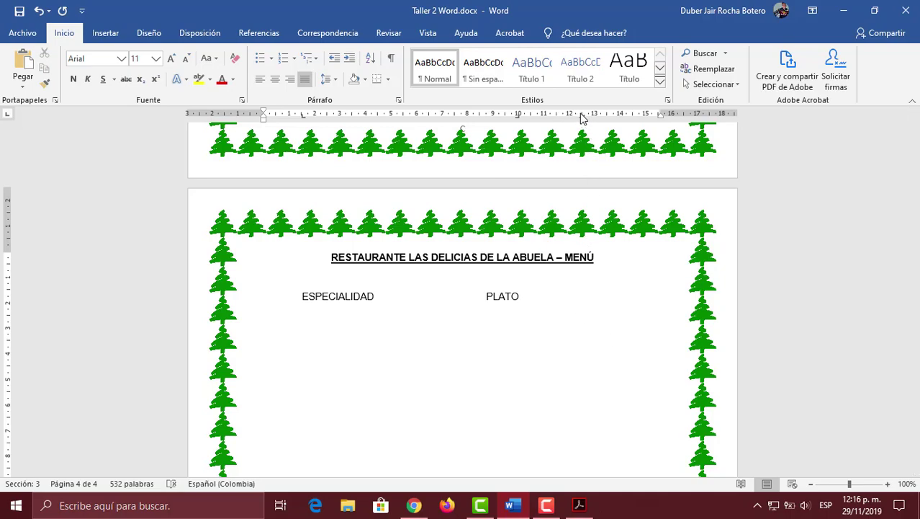
key(Tab)
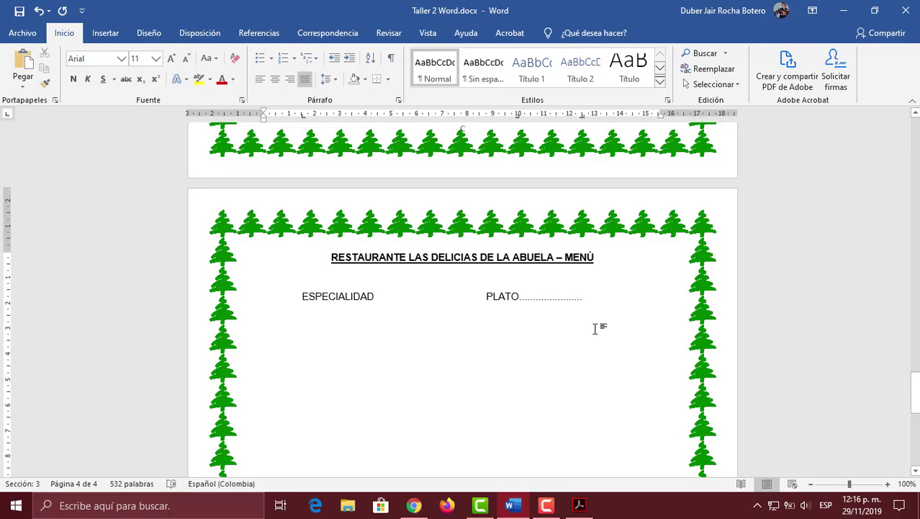
text(LOR)
- Check the menu list in the workshop PDF in Adobe Acrobat and enter "Carnes Blancas" in Word as the first speciality below the headings
click(580, 505)
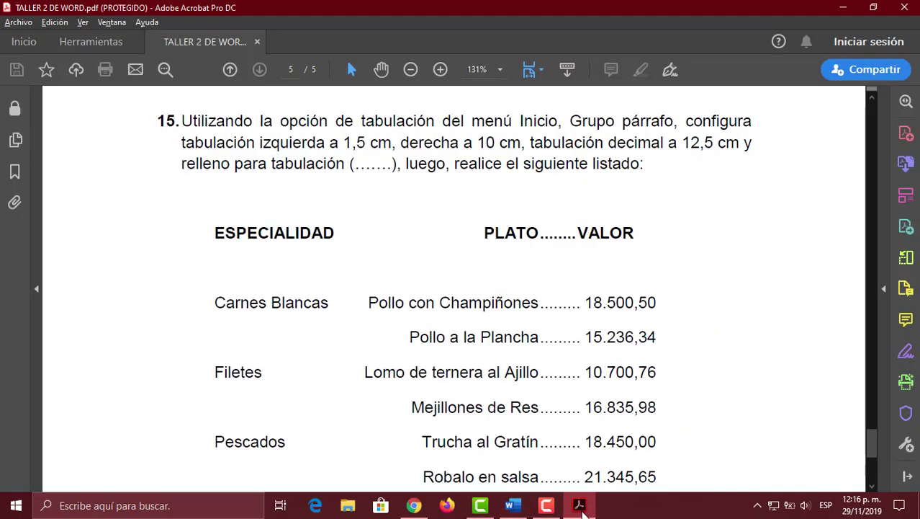
scroll(436, 325, down, 2)
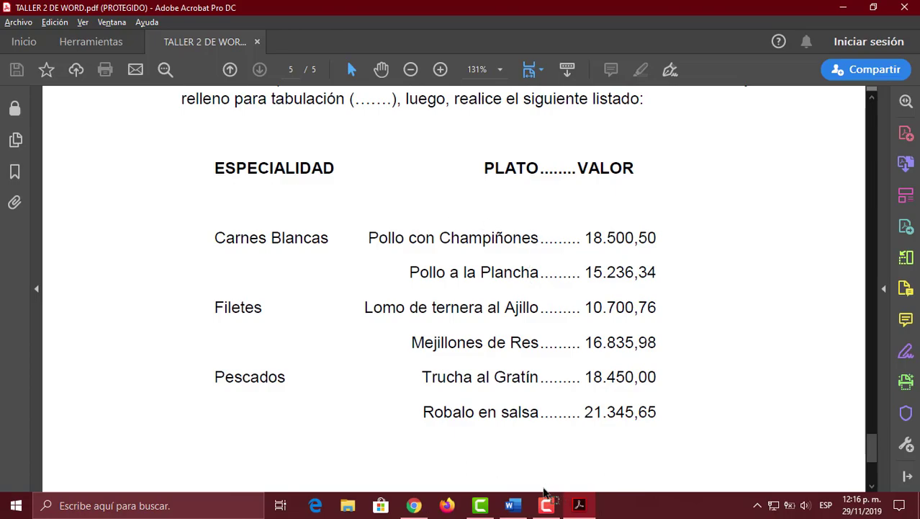
click(512, 504)
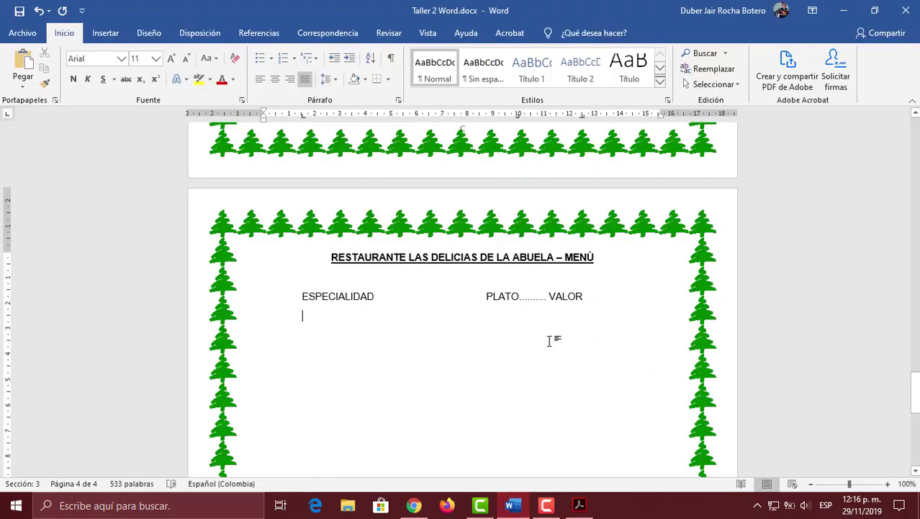
text(cAR)
key(BackSpace)
key(BackSpace)
key(BackSpace)
key(Caps_Lock)
text(Carnes Blancas)
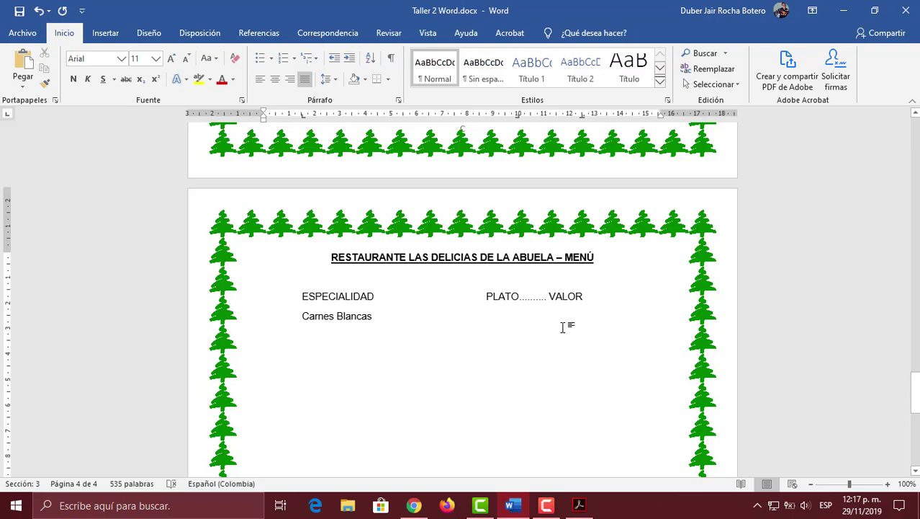
- Add the dish "Pollo con Champiñones" from the PDF to the Carnes Blancas row, followed by the dotted leader
key(alt+Tab)
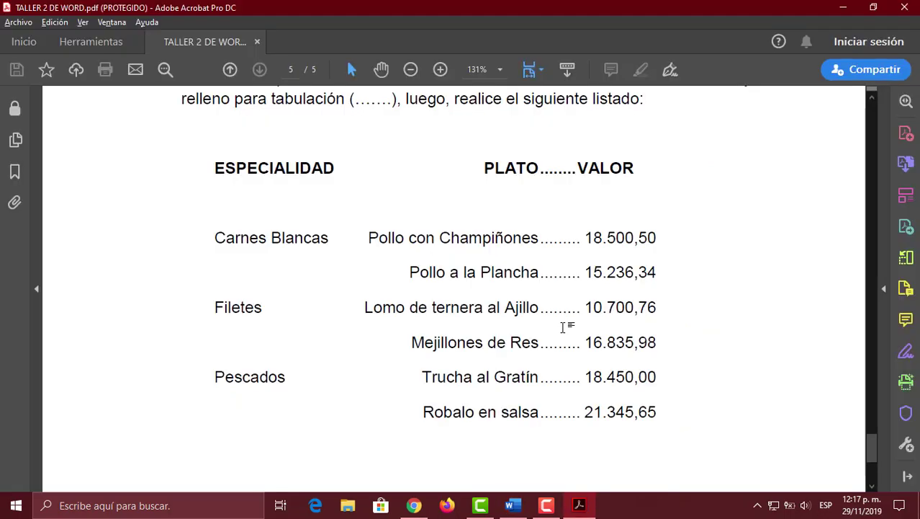
key(alt+Tab)
text(P)
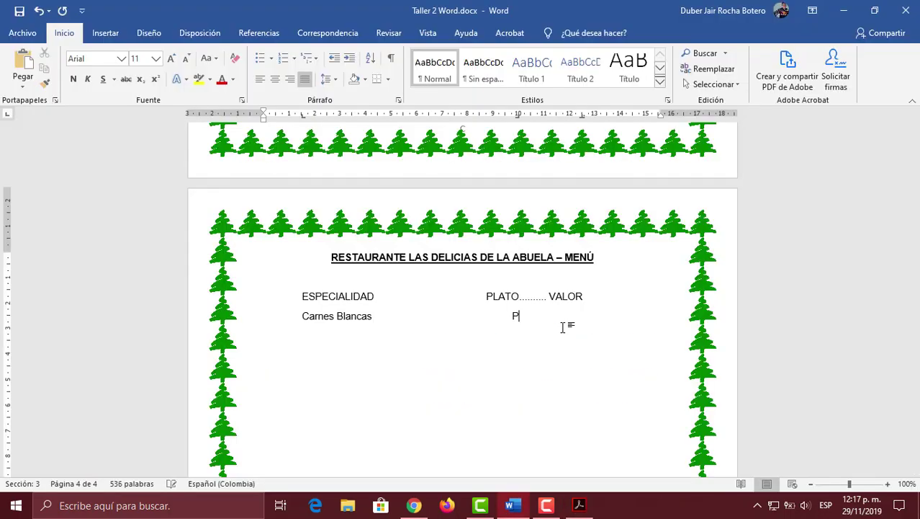
text(ollo con Champiñones)
key(Tab)
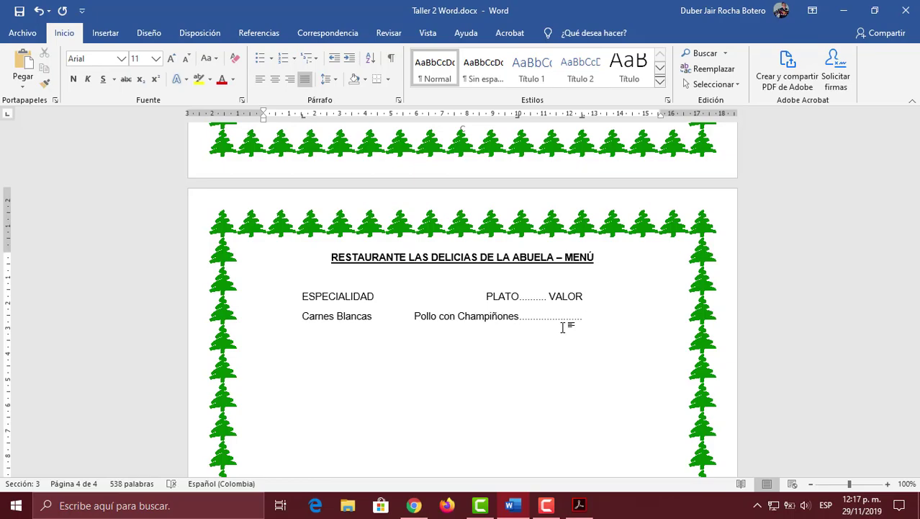
- Enter the price 18.500,50 for Pollo con Champiñones at the decimal tab stop, checking it against the PDF
key(alt+Tab)
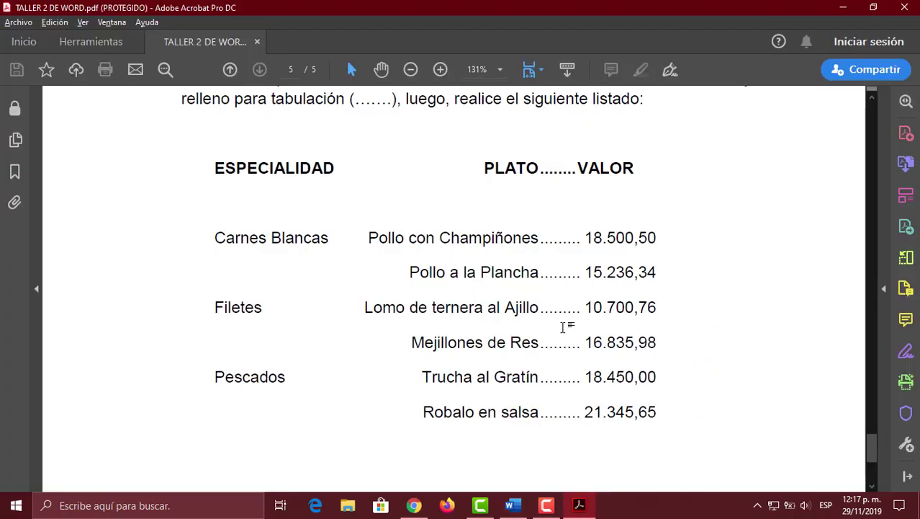
key(alt+Tab)
text(18)
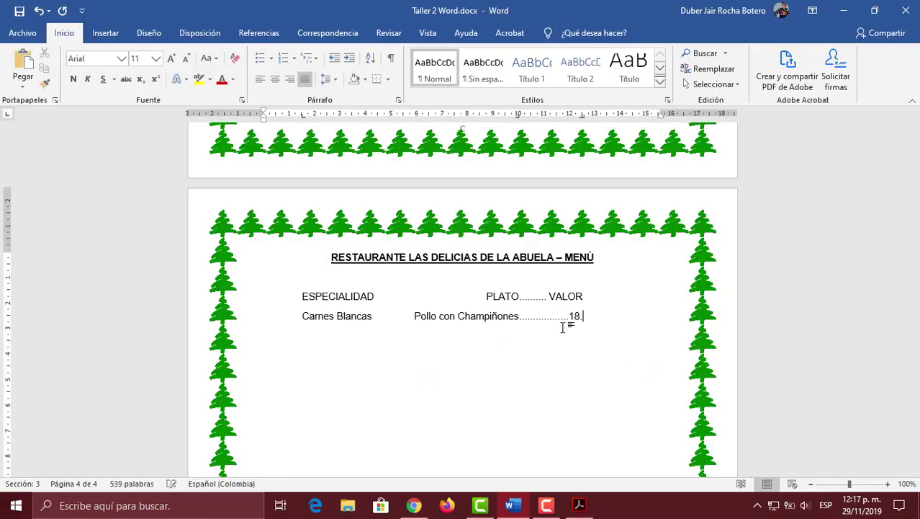
text(.500)
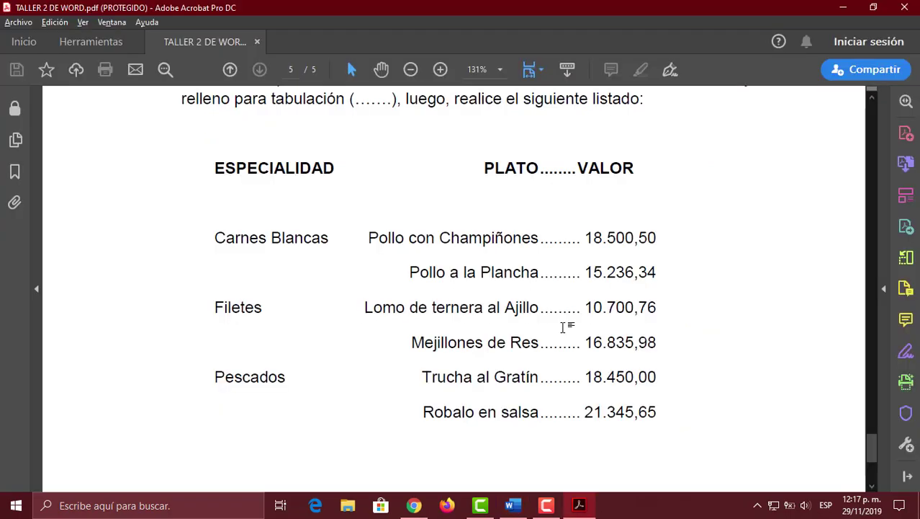
key(alt+Tab)
text(50)
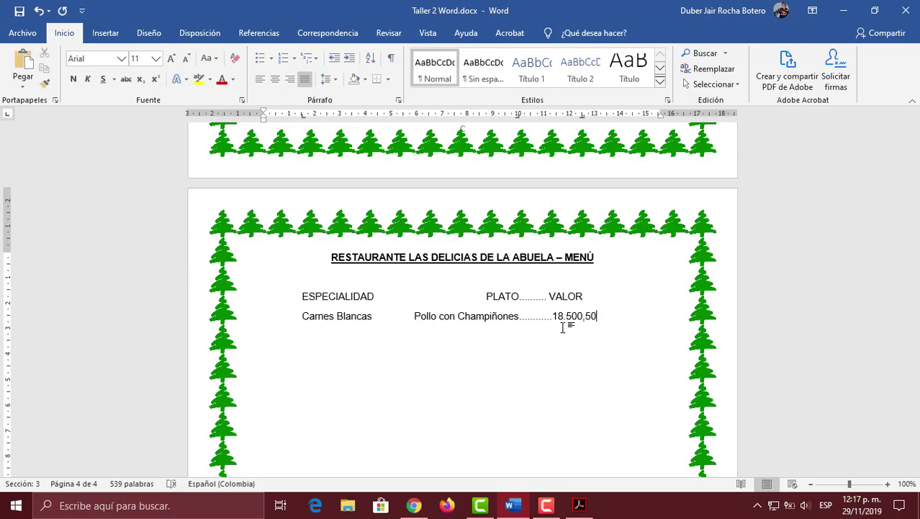
key(alt+Tab)
key(alt+Tab)
- Add a row below with the dish "Pollo a la Plancha" at the right tab stop, leaving its speciality blank
key(Return)
key(alt+Tab)
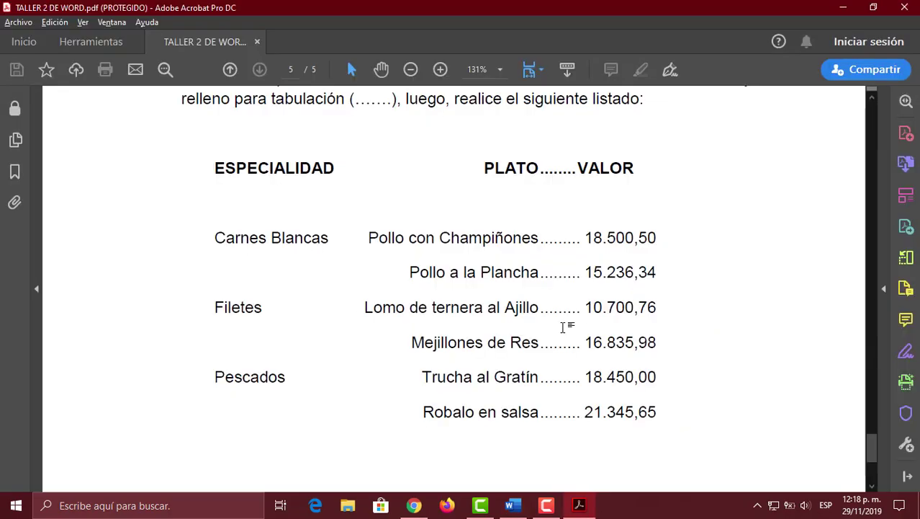
key(alt+Tab)
text(P)
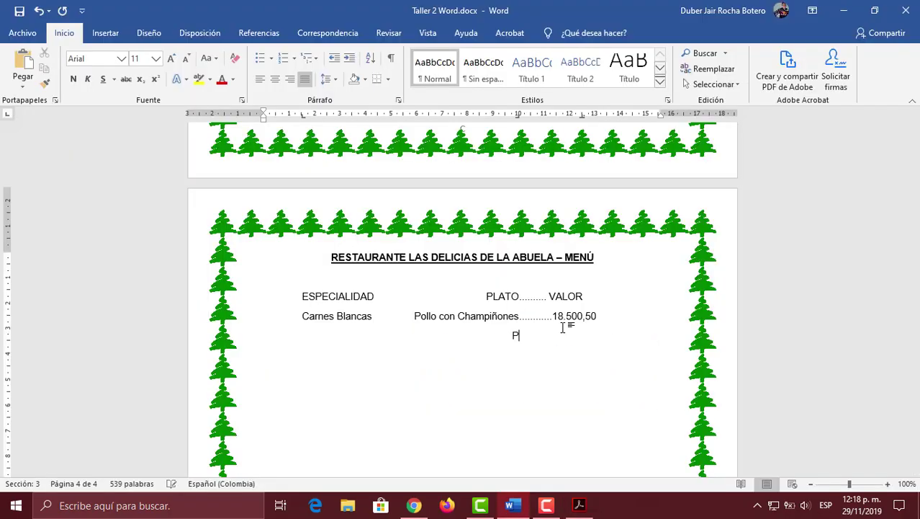
text(ollo a la Plancha)
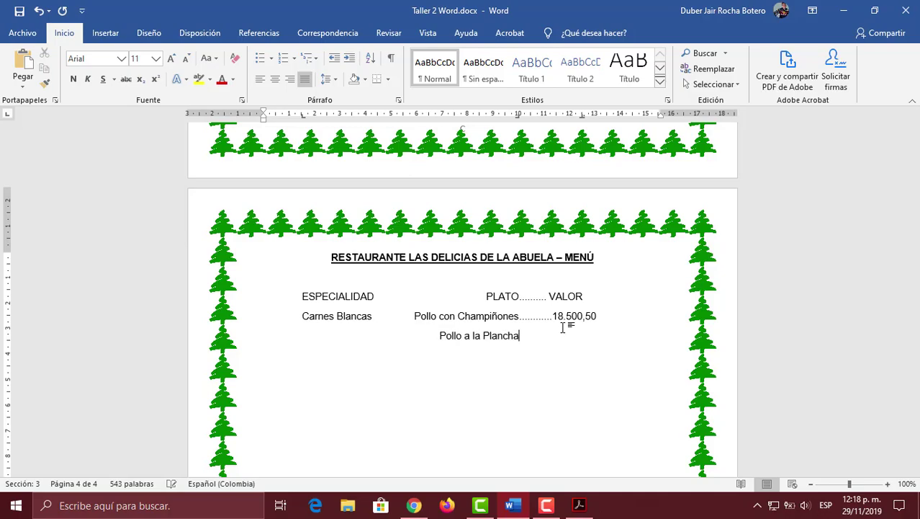
- Enter the price 15.236,34 for Pollo a la Plancha after the dotted leader, as listed in the PDF
key(Tab)
key(alt+Tab)
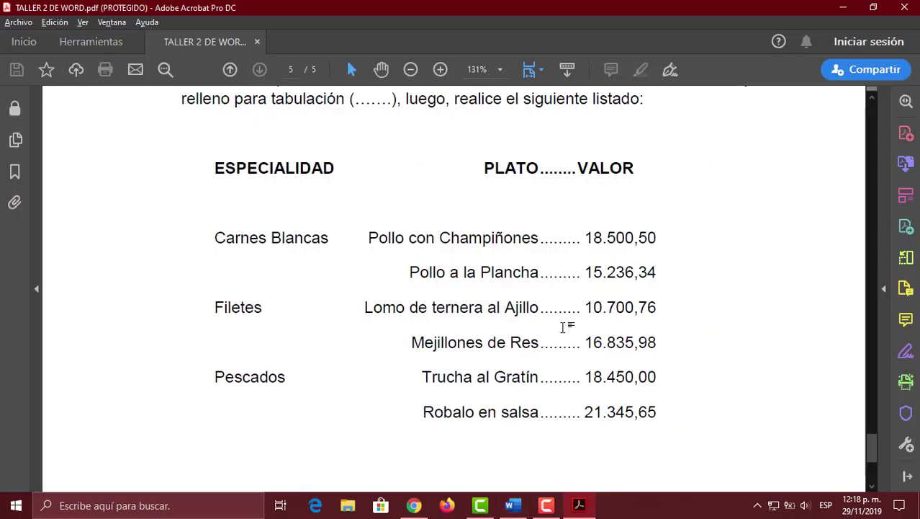
key(alt+Tab)
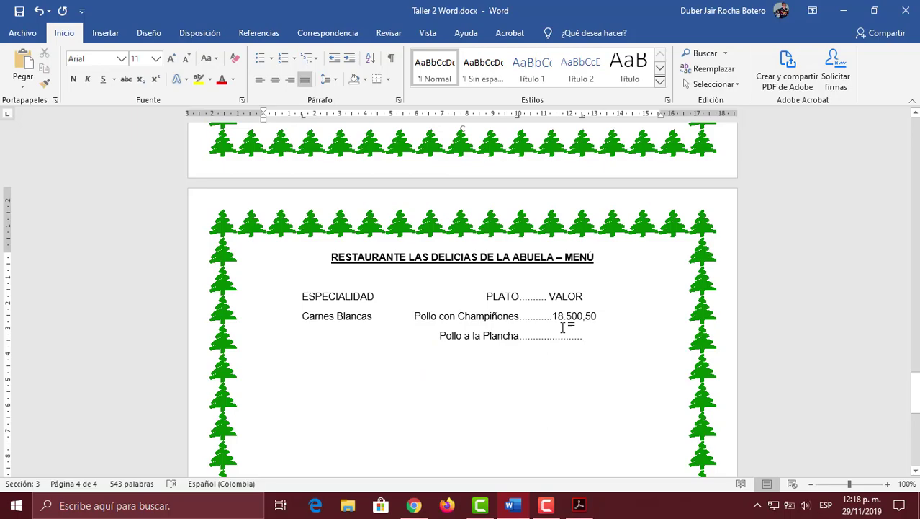
text(15.236)
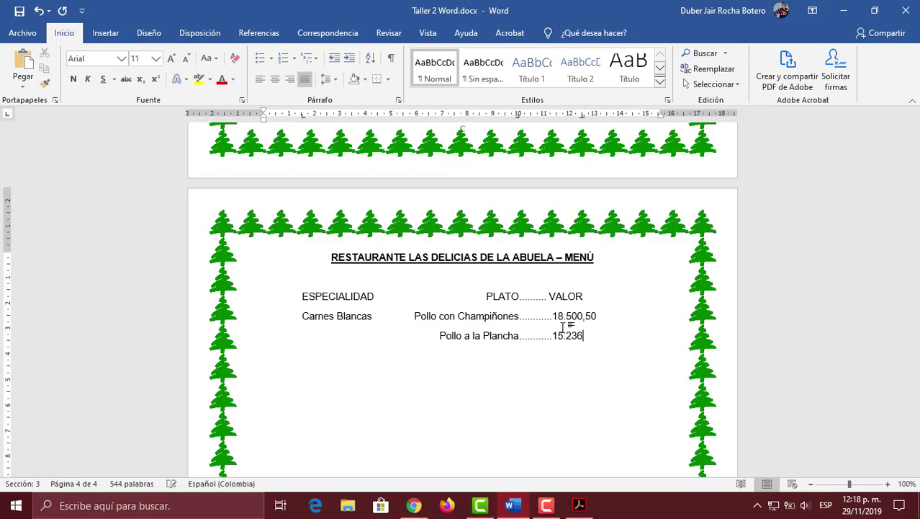
text(,)
key(alt+Tab)
key(alt+Tab)
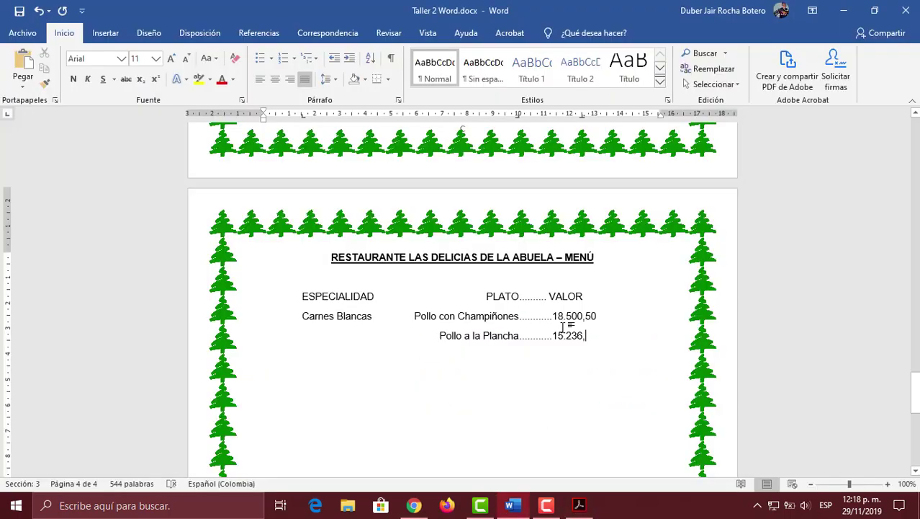
text(34)
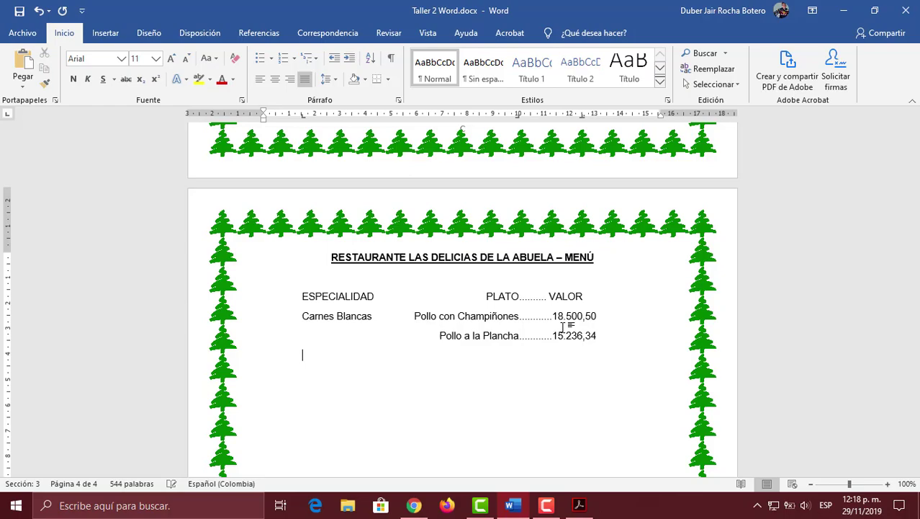
- Enter the speciality "Filetes" on the new row with the dish "Lomo de Ternera al Ajillo" at the right tab stop
key(alt+Tab)
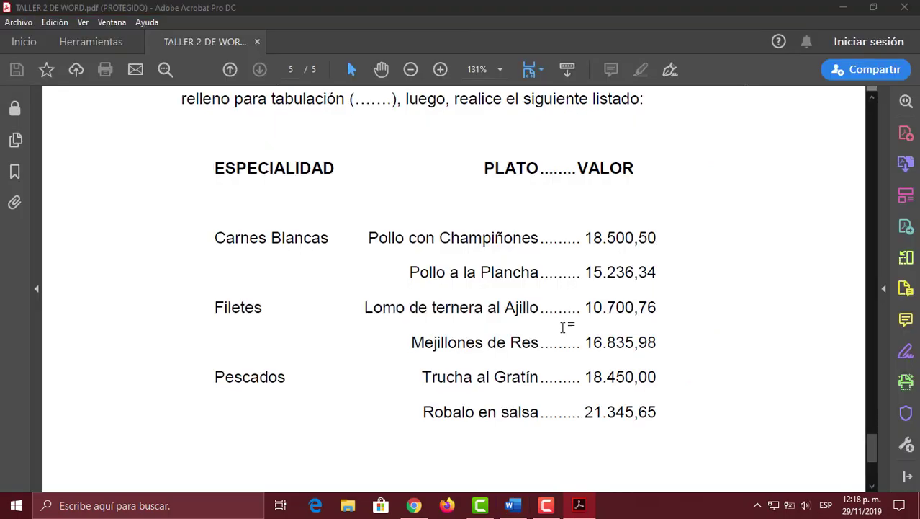
key(alt+Tab)
text(Filetes)
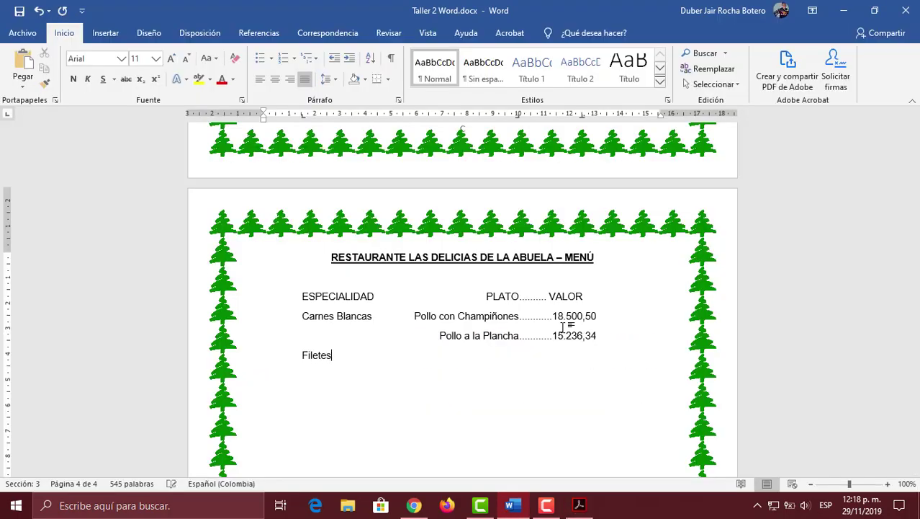
key(alt+Tab)
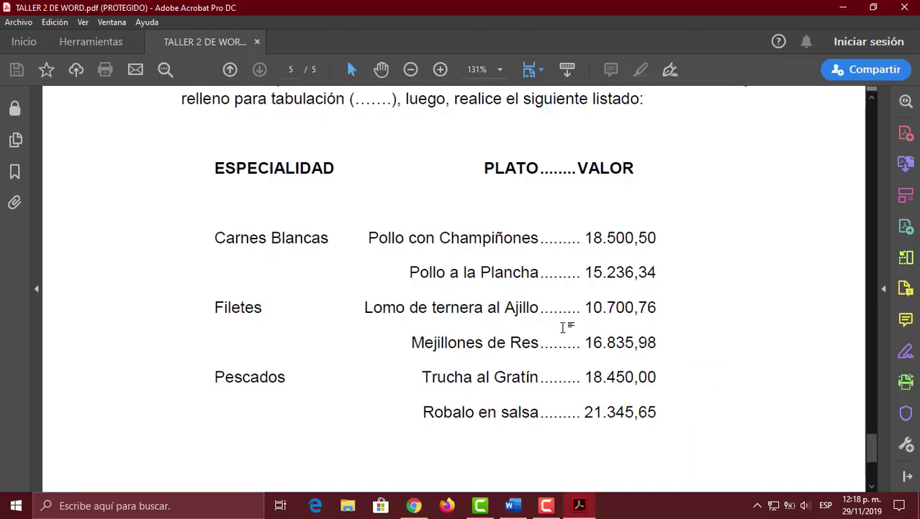
key(alt+Tab)
text(Lomo d)
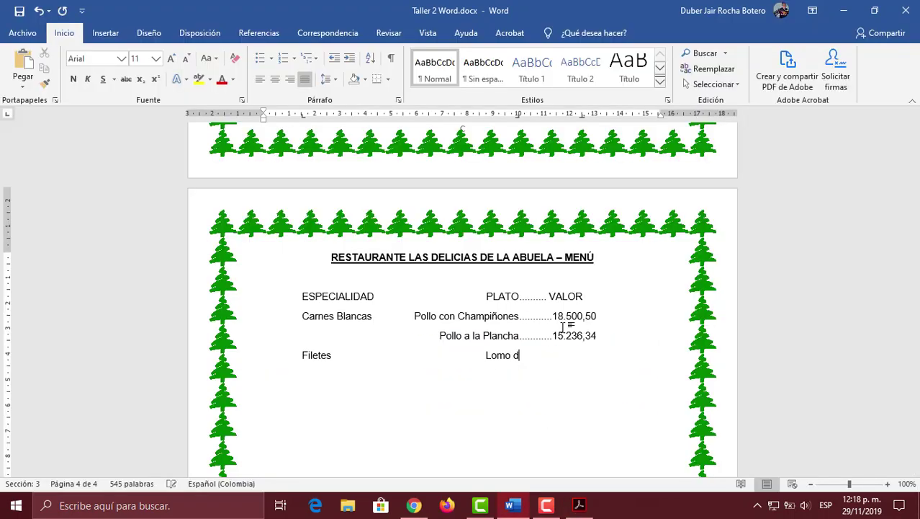
text(e Ternera )
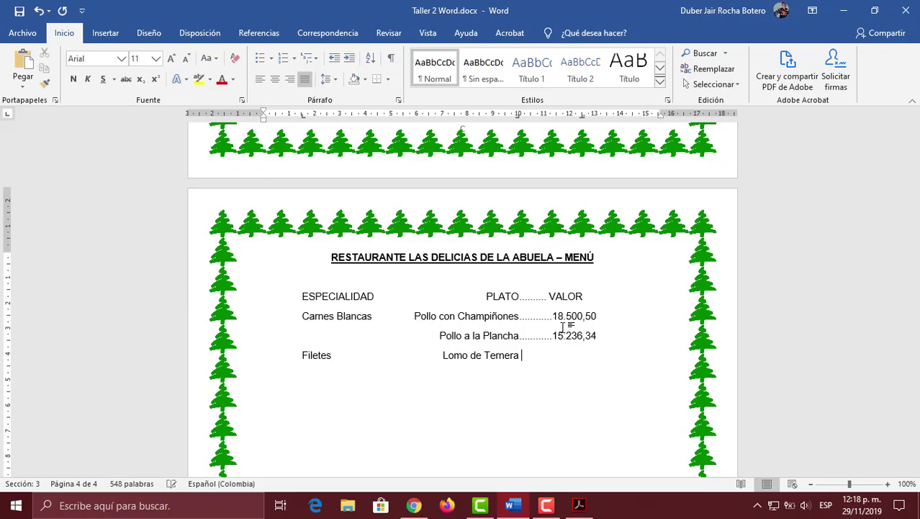
text(al Ajillo)
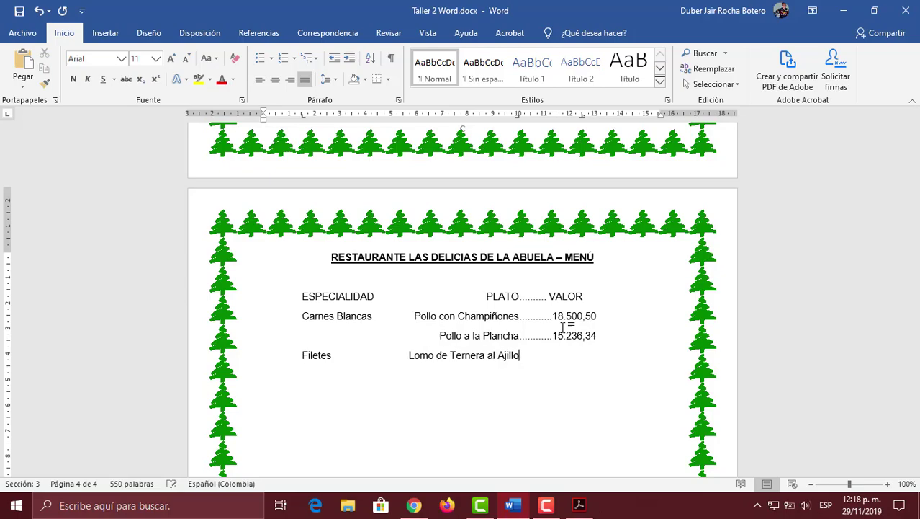
- Enter the price 10.700,76 for Lomo de Ternera al Ajillo after the dotted leader, as listed in the PDF
key(Tab)
key(alt+Tab)
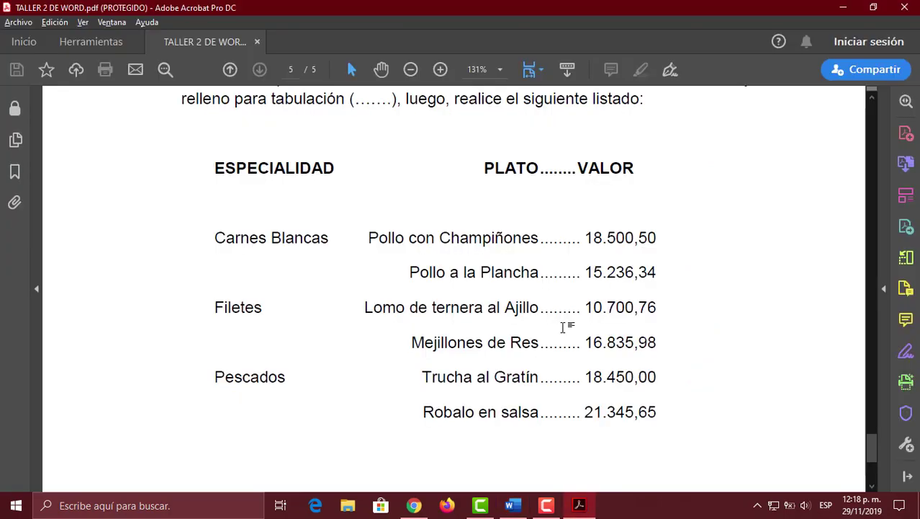
key(alt+Tab)
text(10)
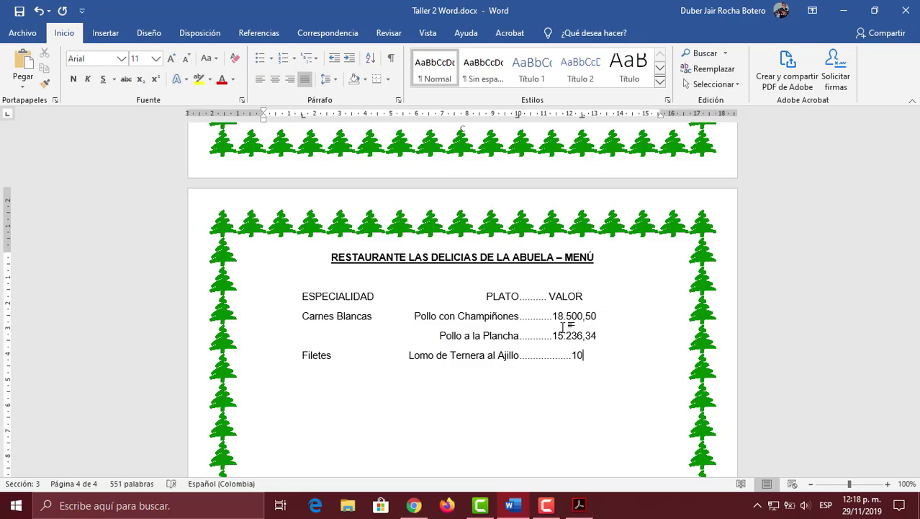
text(.700,)
key(alt+Tab)
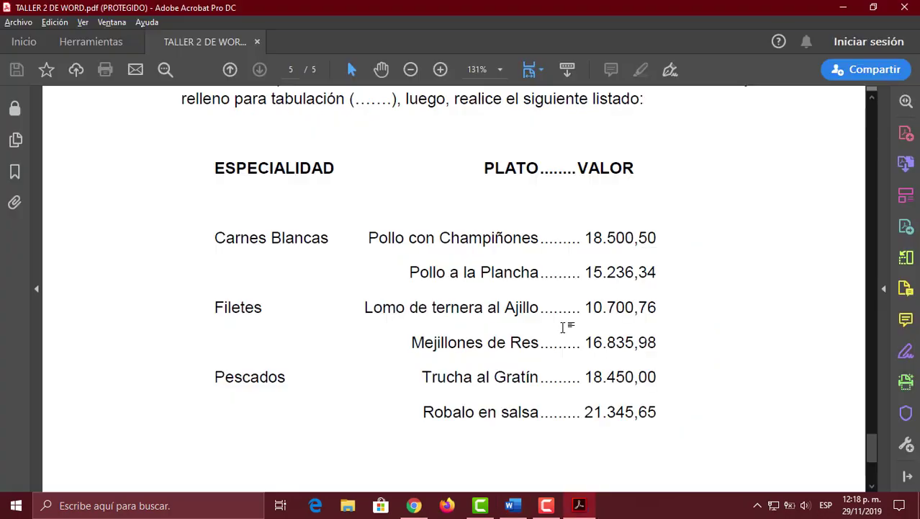
key(alt+Tab)
text(76)
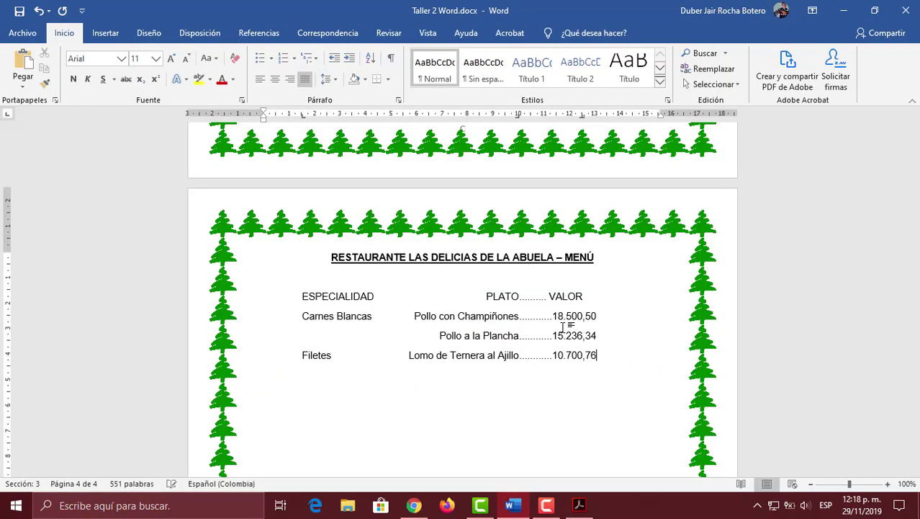
- Add a row below with the dish "Mejillones de Res" at the right tab stop, leaving its speciality blank
key(Return)
key(Tab)
key(Tab)
key(alt+Tab)
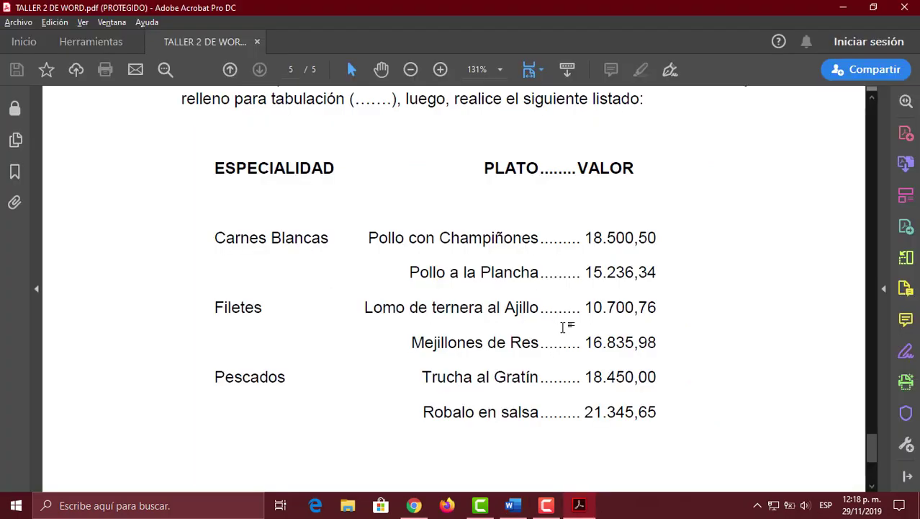
key(alt+Tab)
text(Mehi)
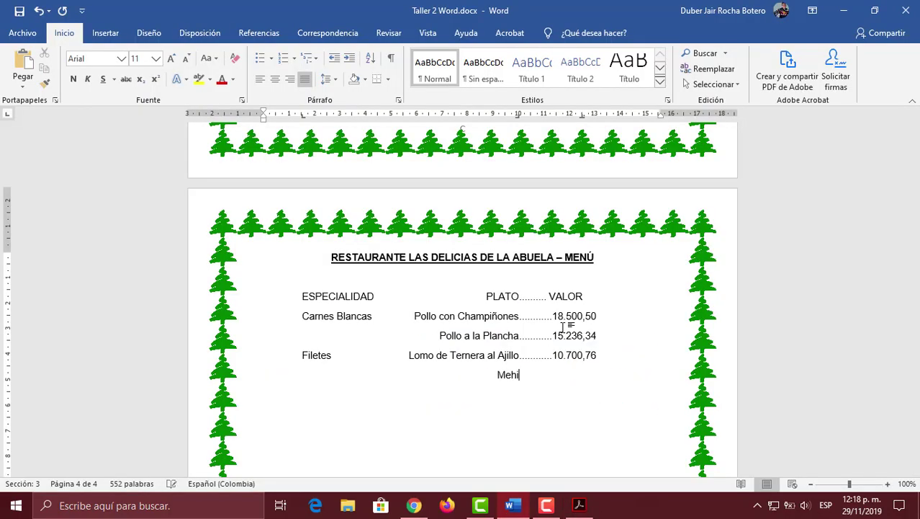
key(BackSpace)
key(BackSpace)
text(jillones de E)
key(BackSpace)
text(Res)
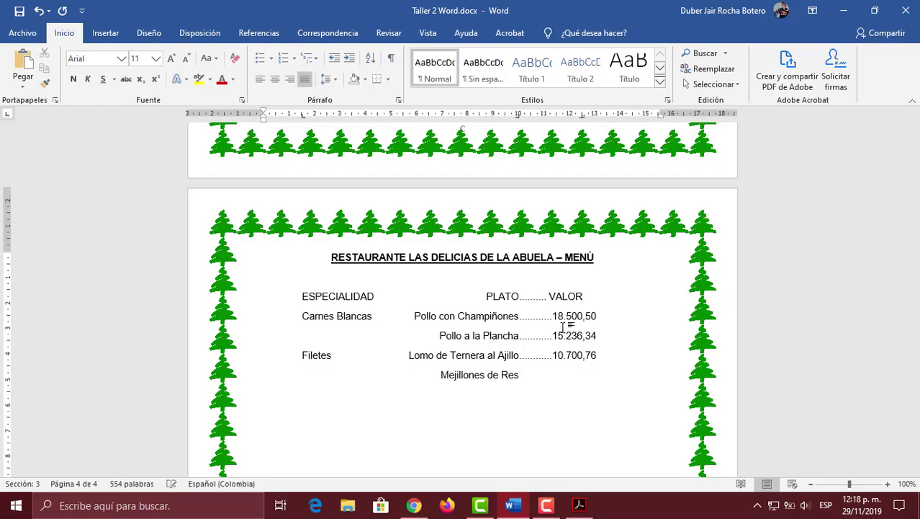
- Enter the price 16.835,98 for Mejillones de Res after the dotted leader, as listed in the PDF
key(Tab)
key(alt+Tab)
key(alt+Tab)
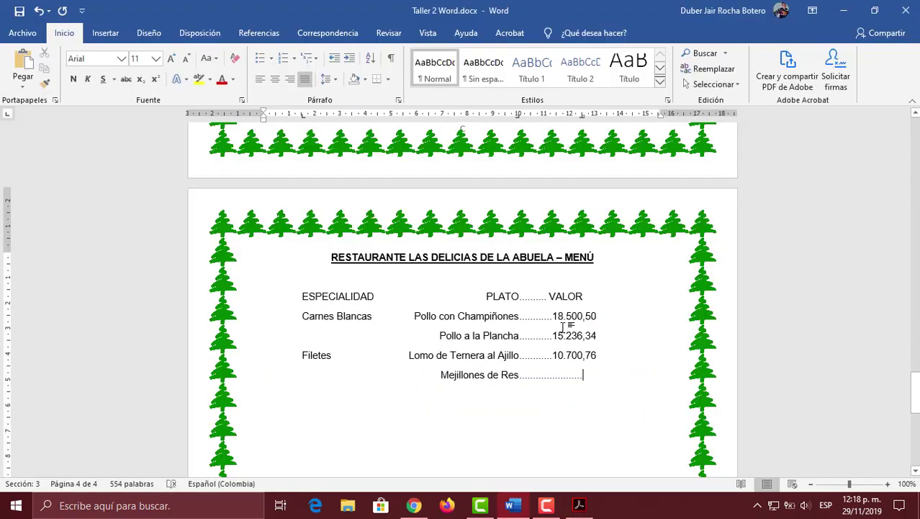
text(16.)
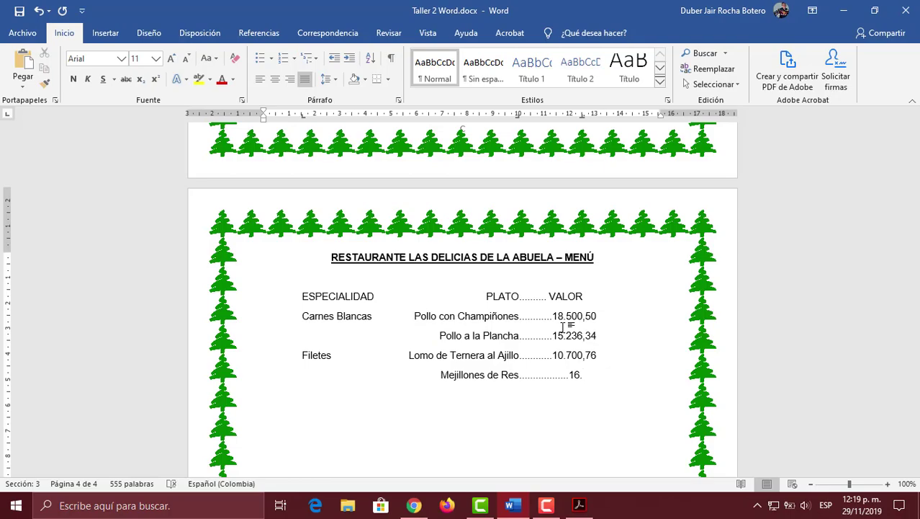
text(835,)
key(alt+Tab)
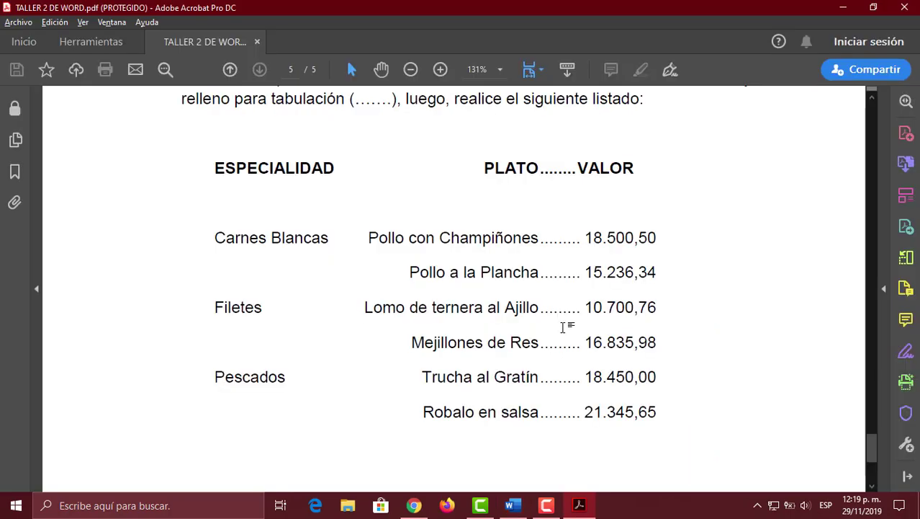
key(alt+Tab)
text(,98)
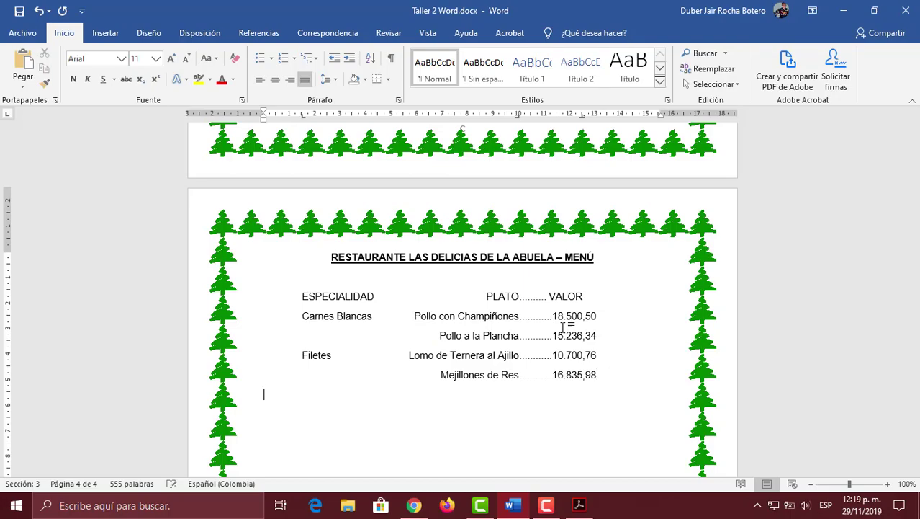
- Enter the speciality "Pescados" on the new row with the dish "Trucha al Gratín" at the right tab stop
key(Tab)
text(Pescados)
key(alt+Tab)
key(alt+Tab)
key(Tab)
text(Trucha al Gratín)
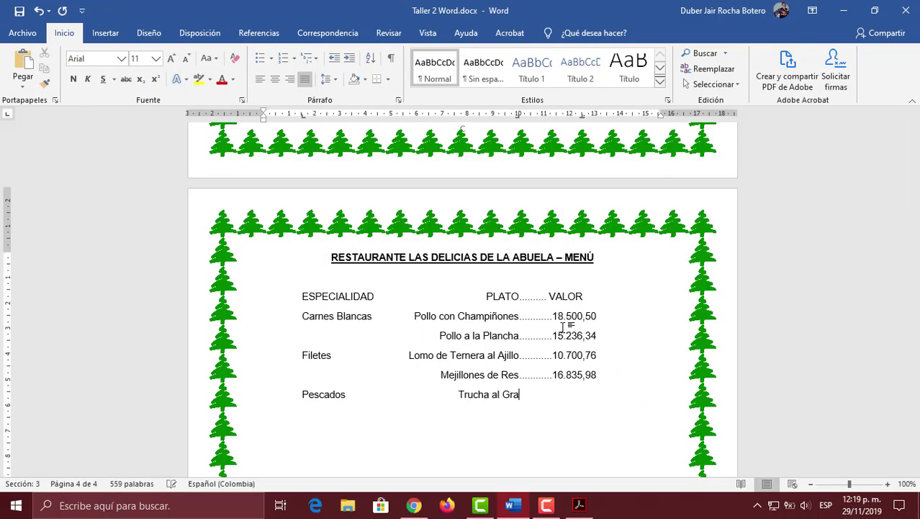
- Enter the price 18.450,00 for Trucha al Gratín after the dotted leader, as listed in the PDF
key(Tab)
key(alt+Tab)
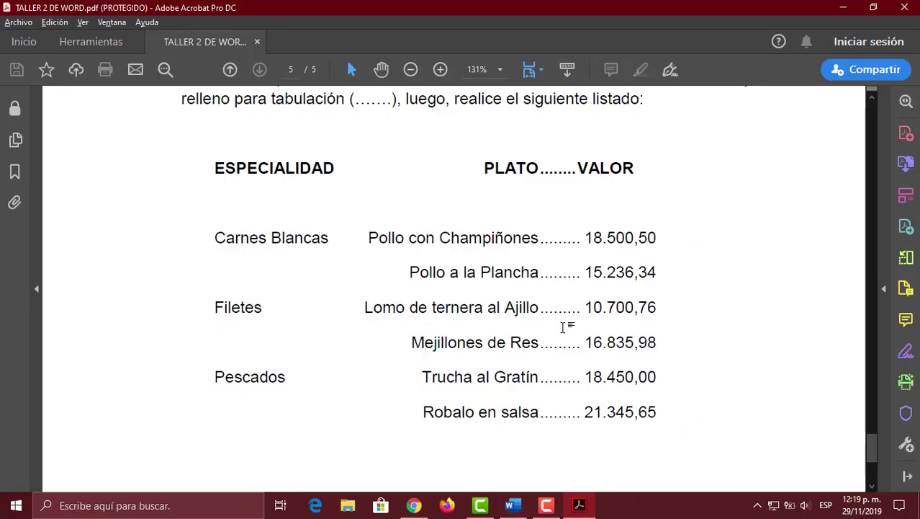
key(alt+Tab)
text(18.450,)
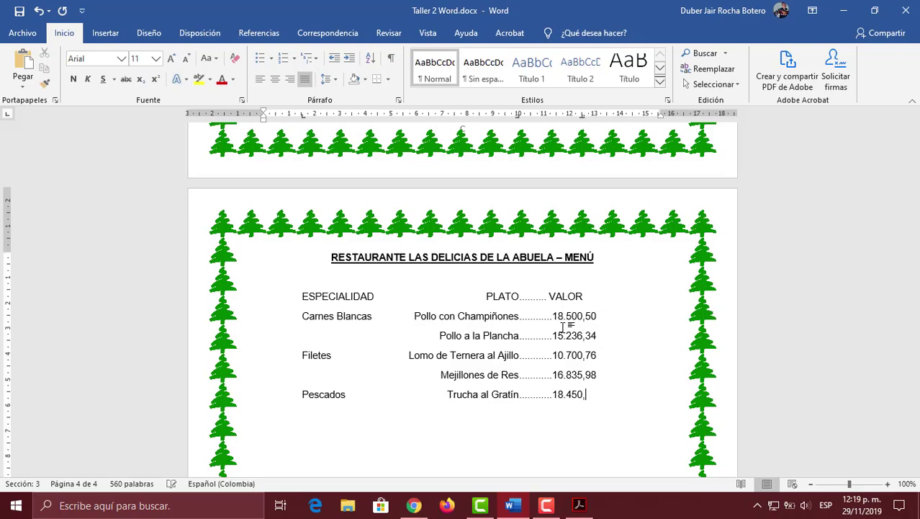
key(alt+Tab)
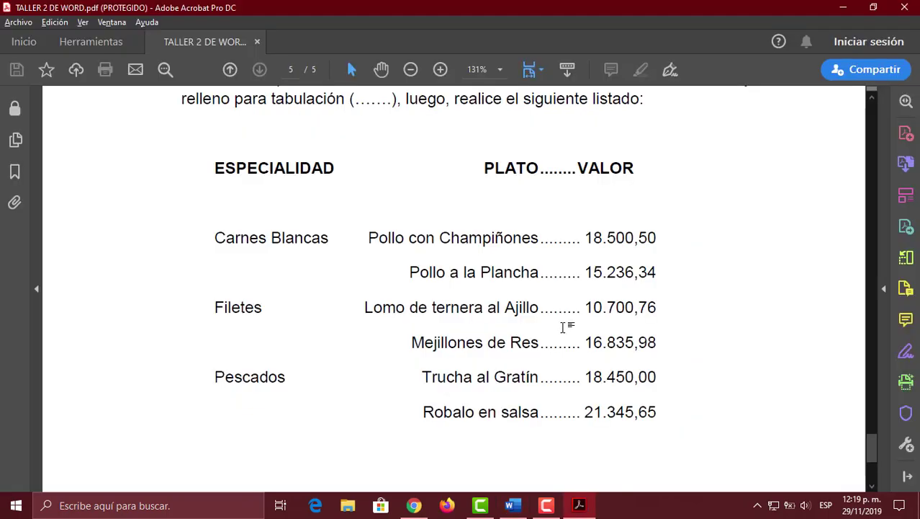
key(alt+Tab)
text(00)
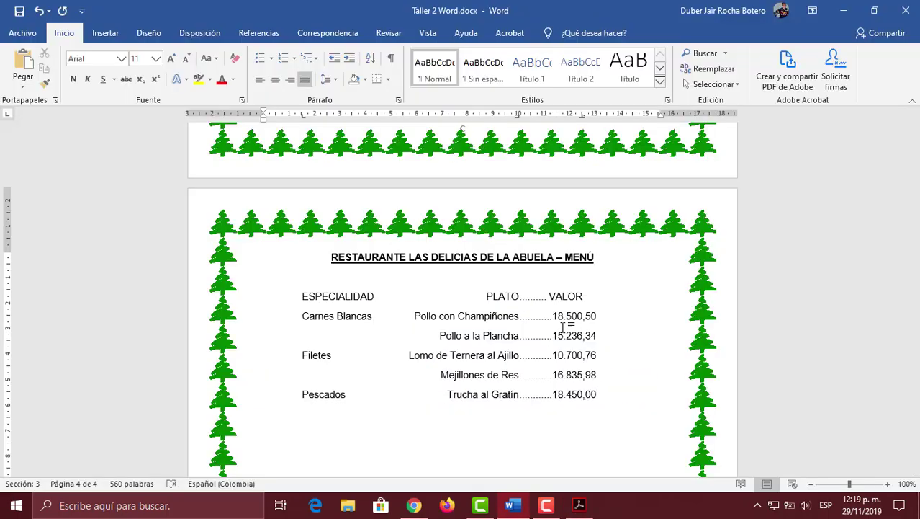
- Add a row below with the dish "Robalo en Salsa" at the right tab stop, leaving its speciality blank
key(Return)
key(Tab)
key(Tab)
key(alt+Tab)
key(alt+Tab)
text(Robalo en Salsa)
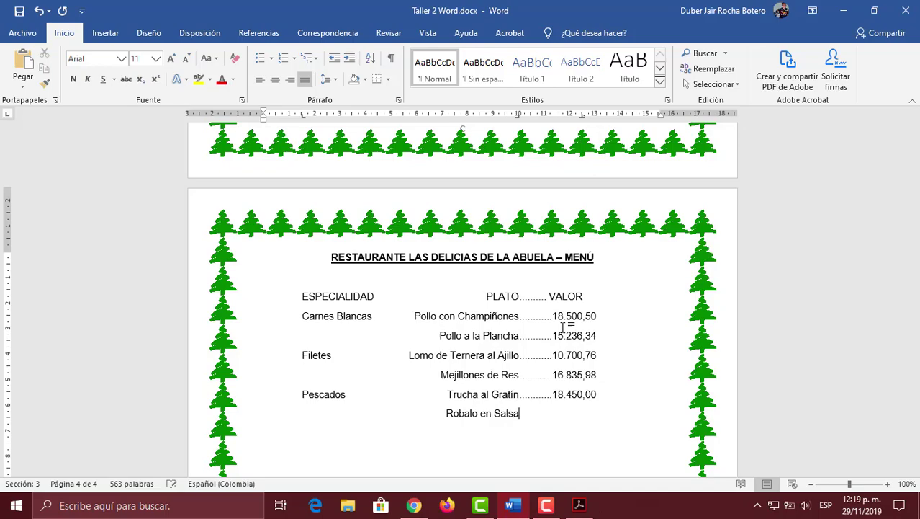
- Enter the price 21.345,65 for Robalo en Salsa after the dotted leader, as listed in the PDF
key(Tab)
key(alt+Tab)
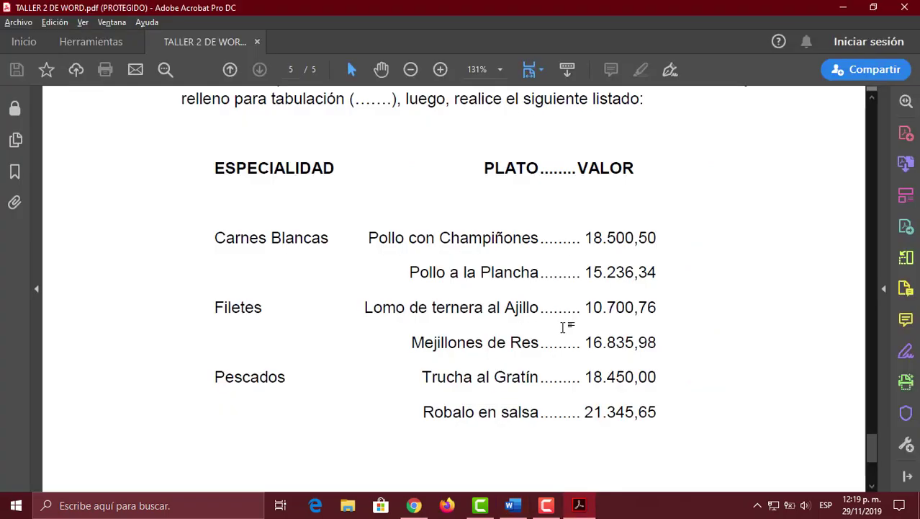
key(alt+Tab)
text(21.345,)
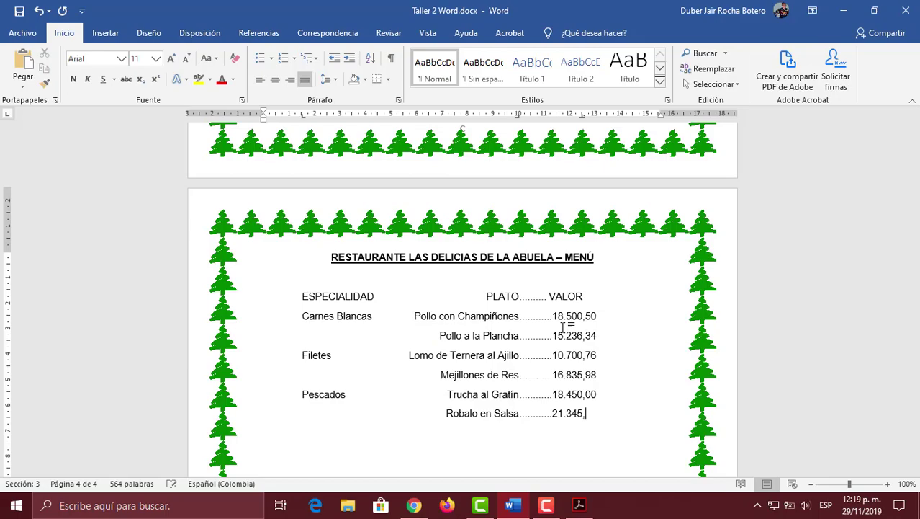
key(alt+Tab)
key(alt+Tab)
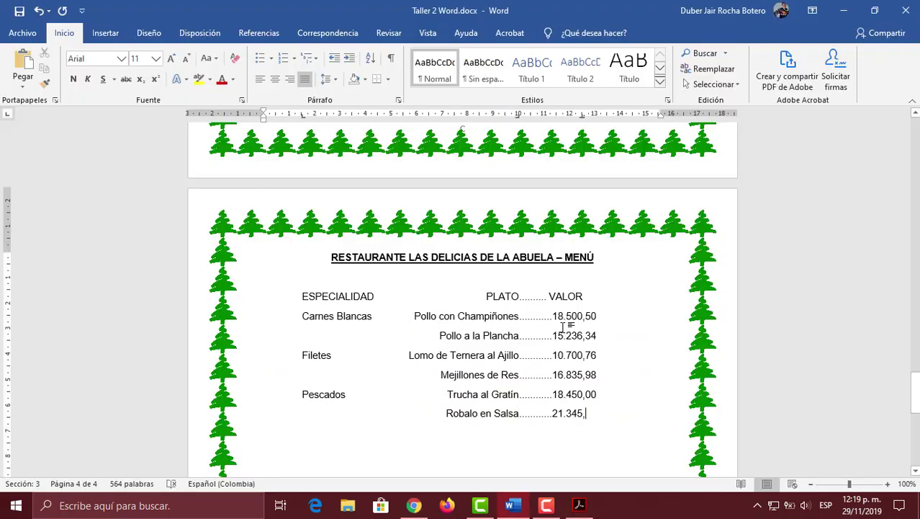
text(65)
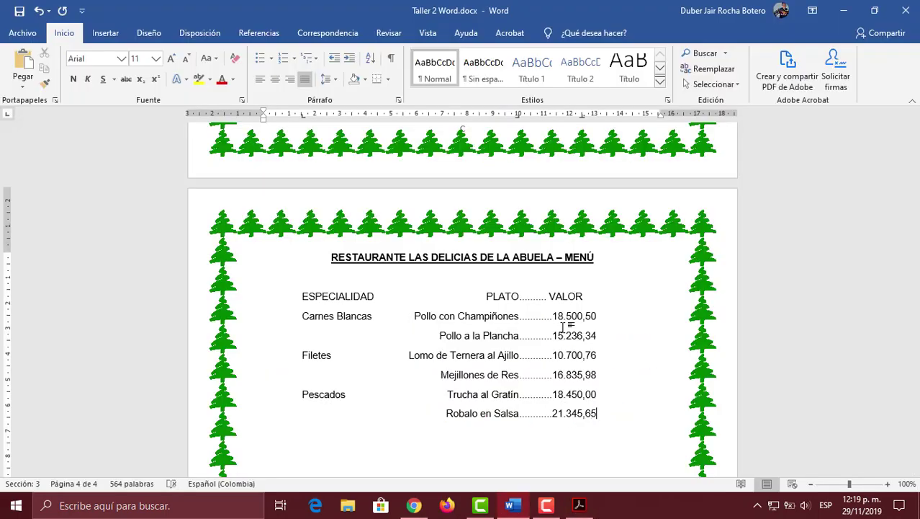
- Insert a blank line between the heading row and the Carnes Blancas row, keeping Carnes Blancas at the first tab stop
scroll(563, 326, down, 2)
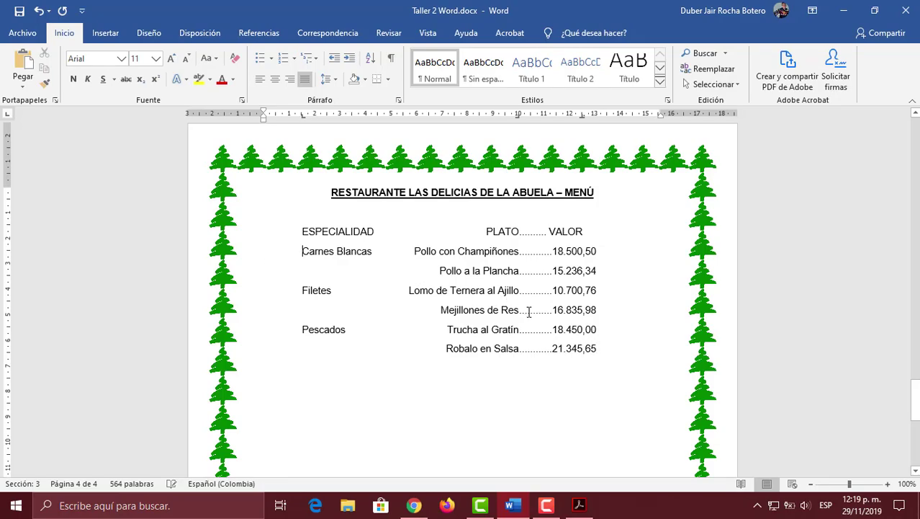
key(Return)
key(BackSpace)
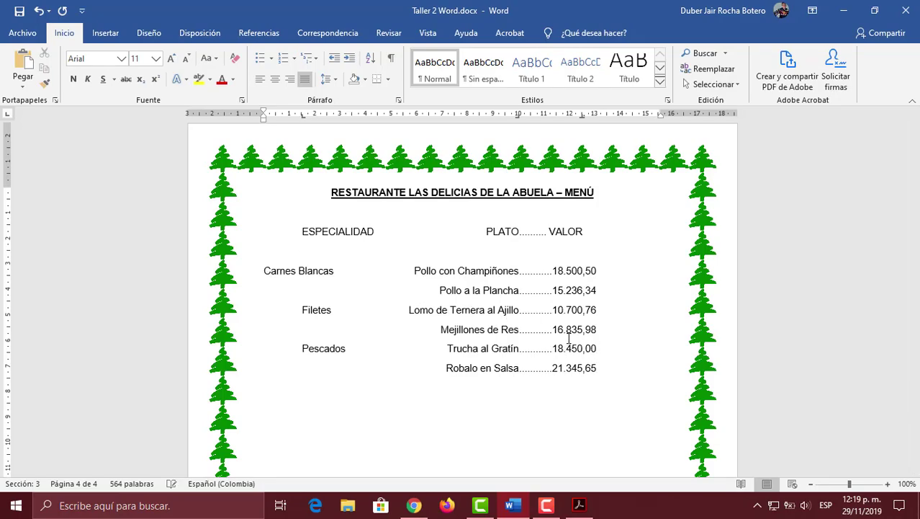
key(Tab)
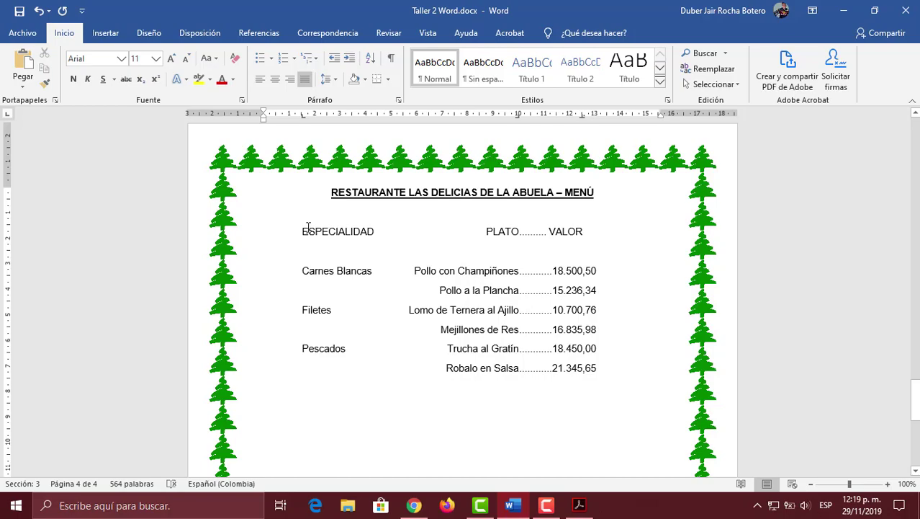
- Make the heading row ESPECIALIDAD, PLATO and VALOR bold
click(242, 235)
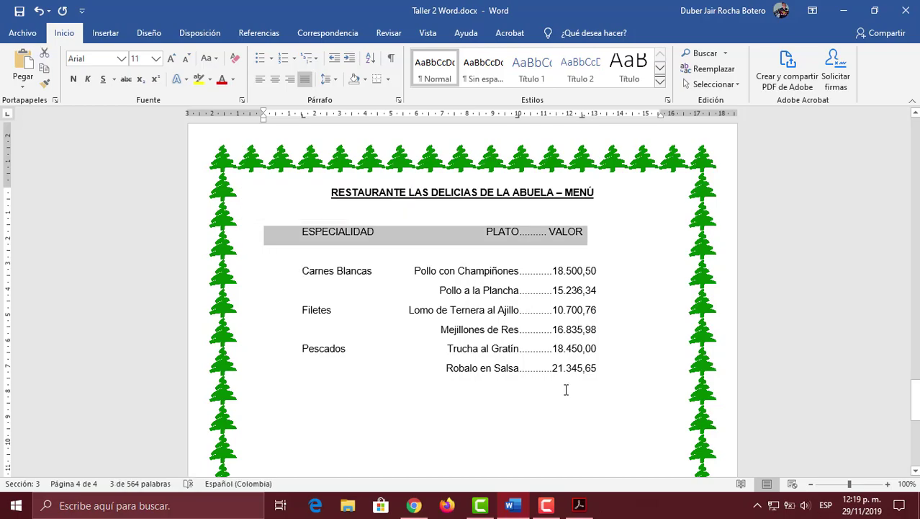
key(ctrl+n)
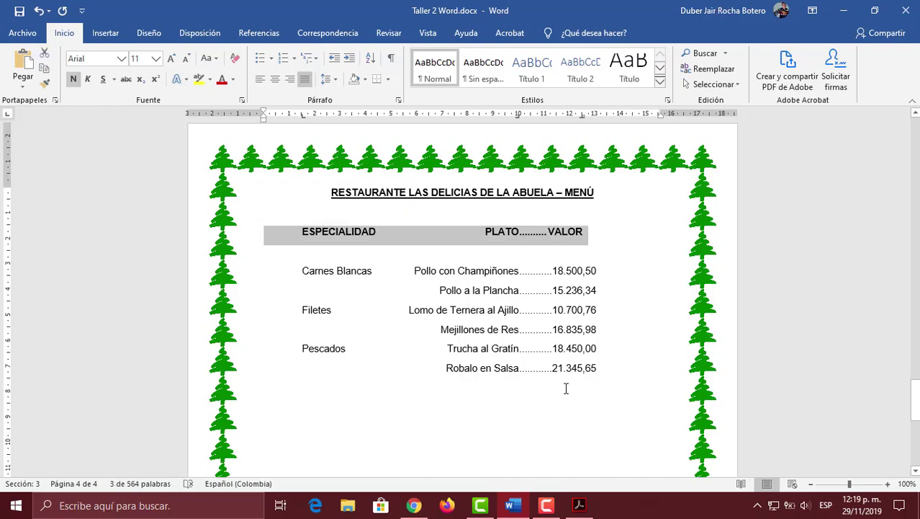
click(539, 366)
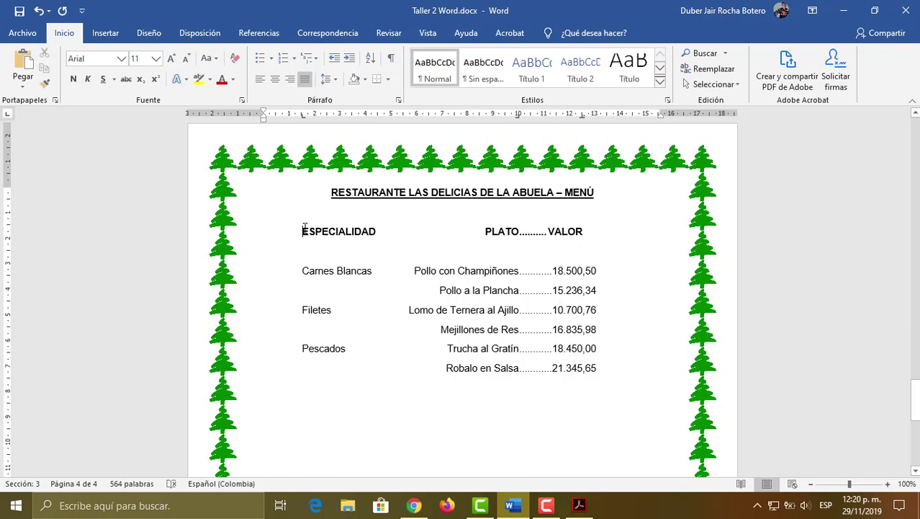
- Move the whole menu list's right tab stop to about 9.5 cm and its decimal tab stop to about 13 cm
drag(301, 231, 596, 372)
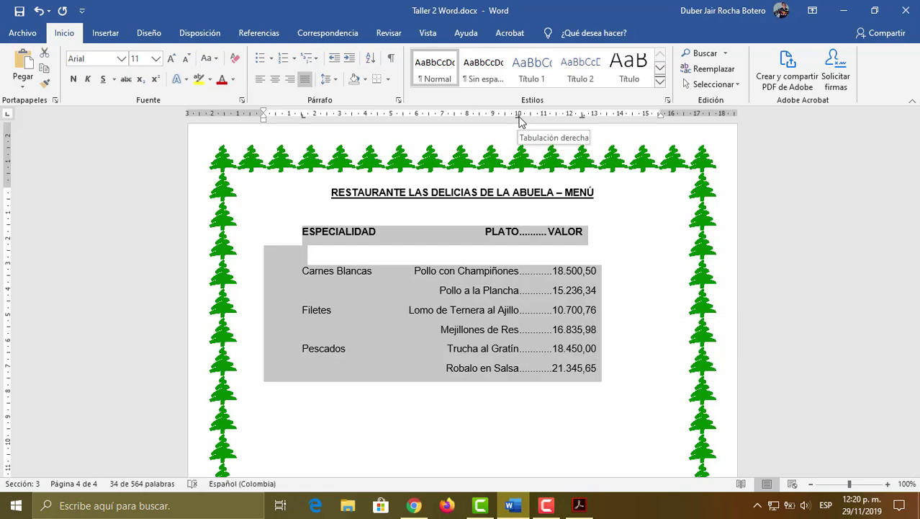
mouse_move(519, 118)
mouse_down()
mouse_move(491, 117)
mouse_move(506, 123)
mouse_up()
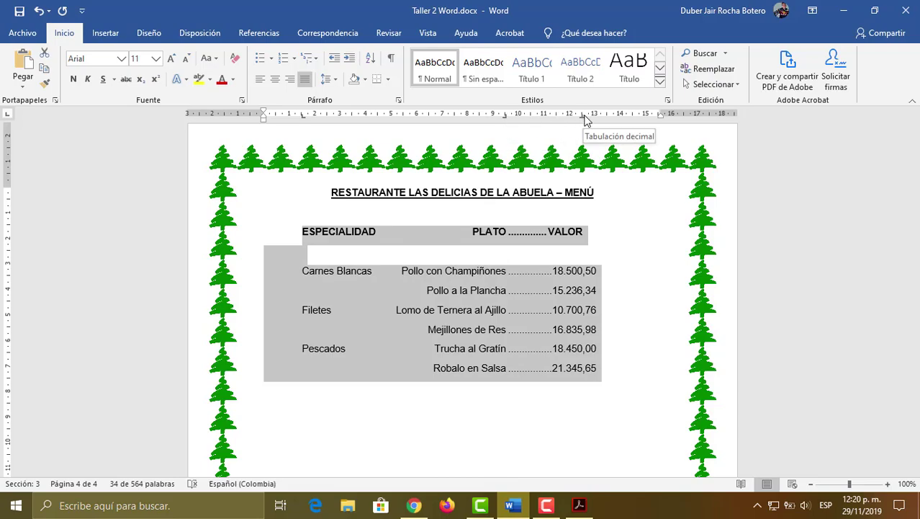
drag(584, 115, 596, 123)
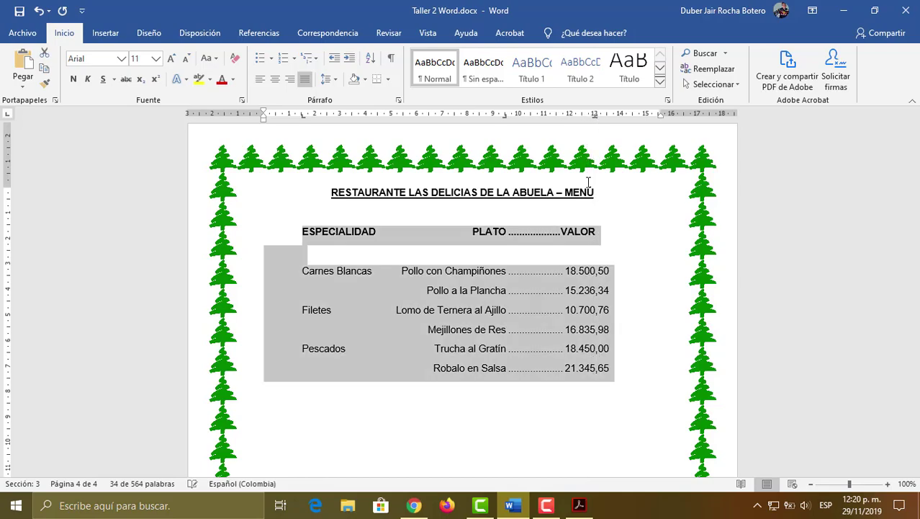
click(565, 311)
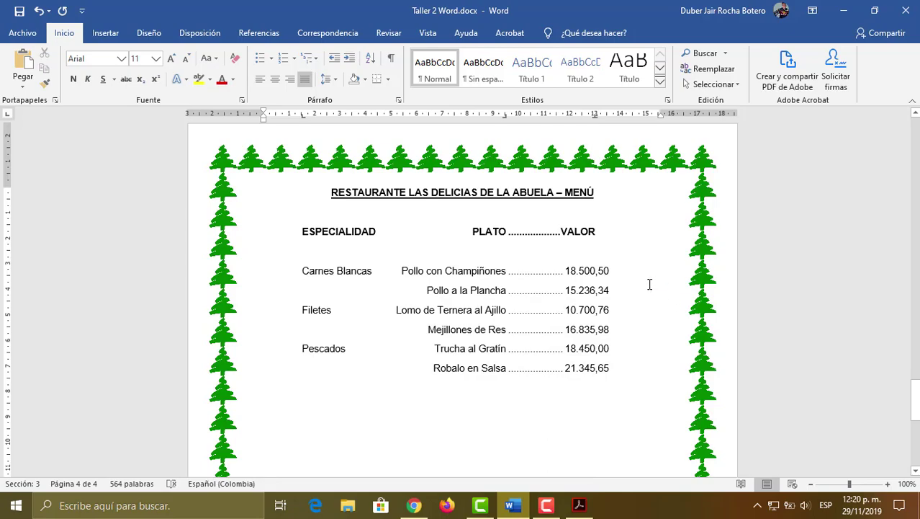
- Review the finished menu page and compare its list with exercise 15 in the PDF, then return to the Word document
scroll(576, 281, down, 1)
scroll(515, 286, up, 2)
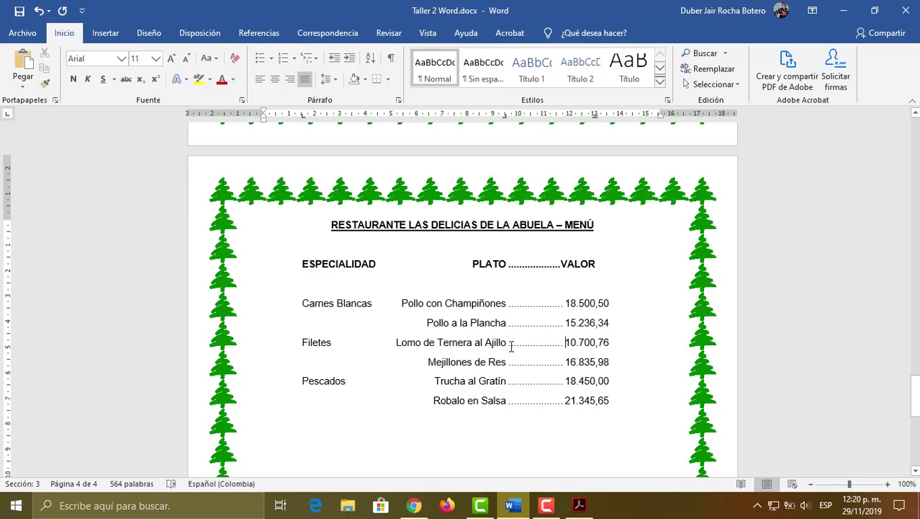
scroll(590, 358, down, 10)
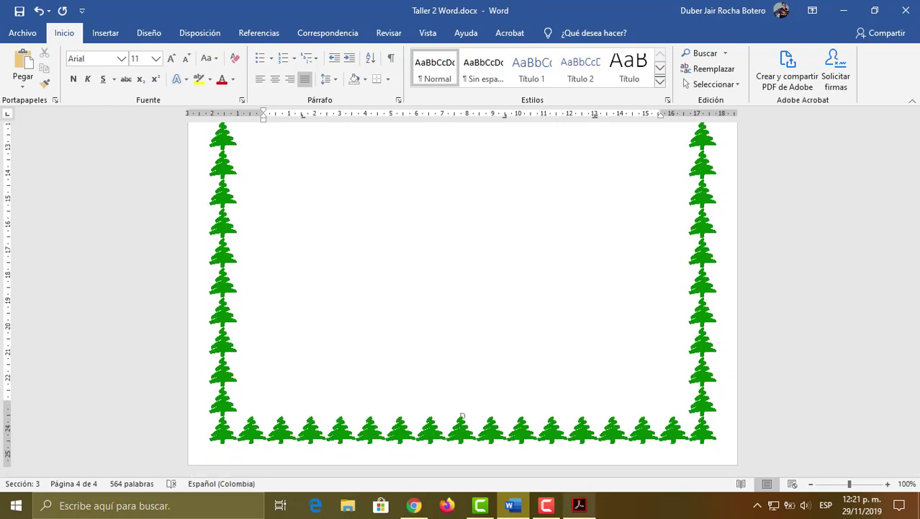
click(580, 505)
scroll(509, 310, down, 5)
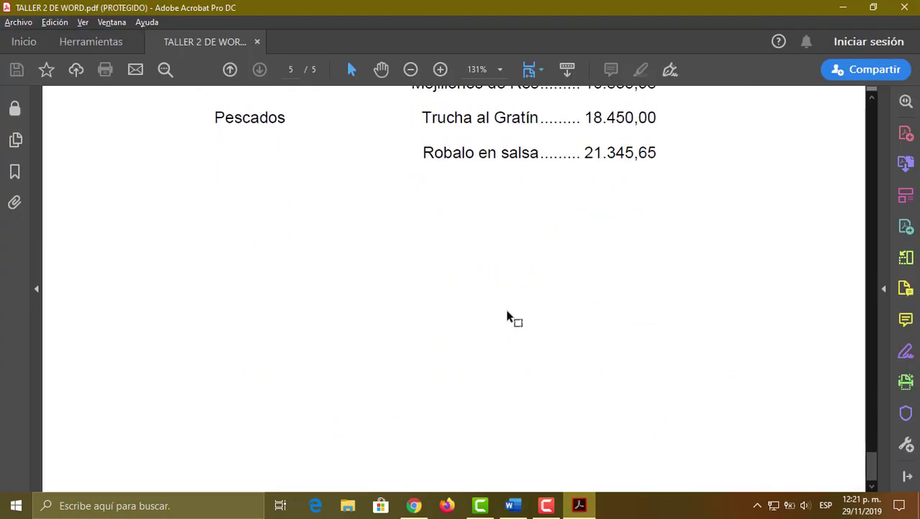
scroll(505, 321, up, 5)
scroll(503, 324, up, 1)
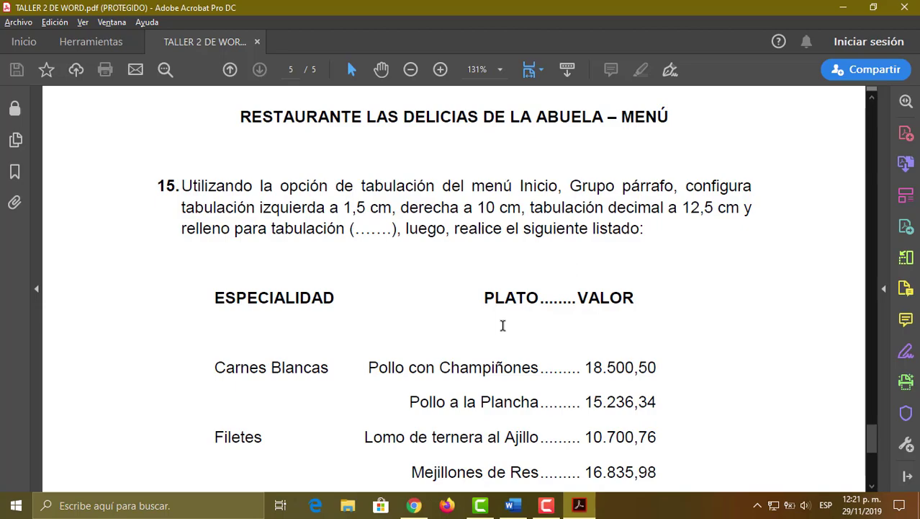
scroll(506, 330, down, 4)
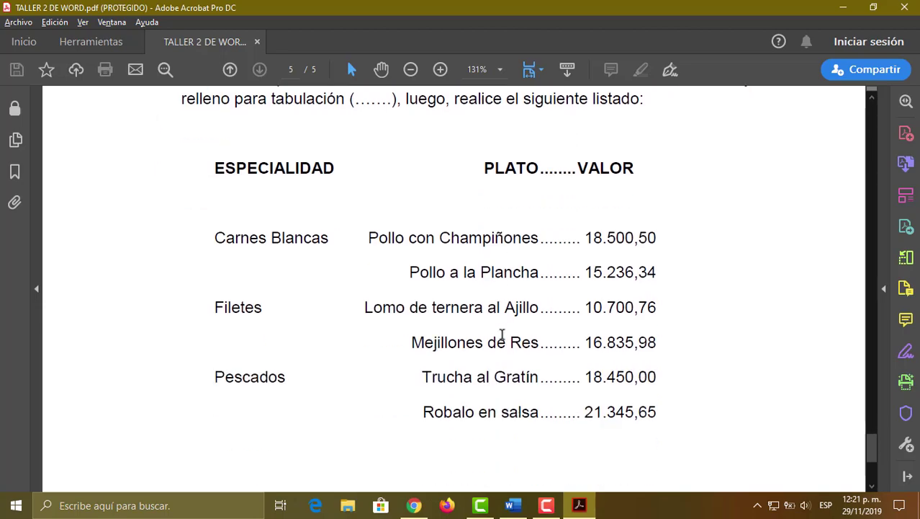
click(513, 508)
scroll(542, 335, down, 6)
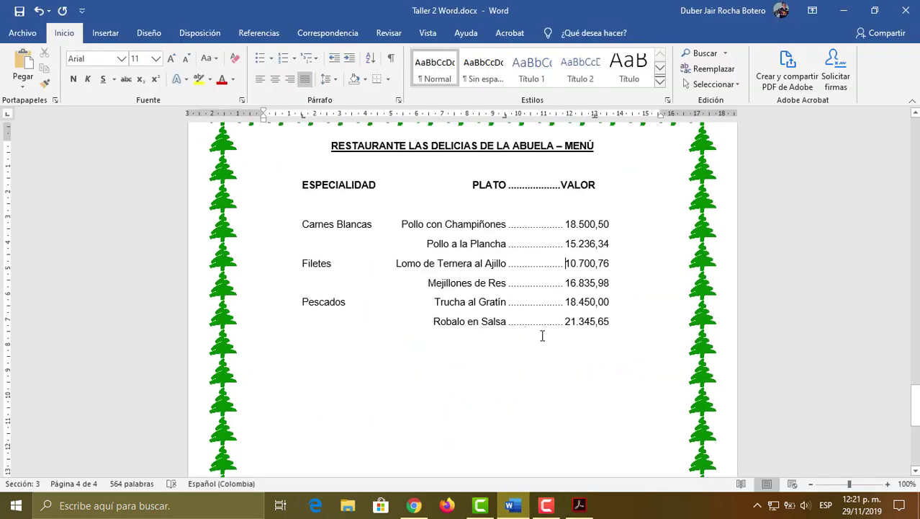
scroll(569, 317, up, 1)
click(597, 249)
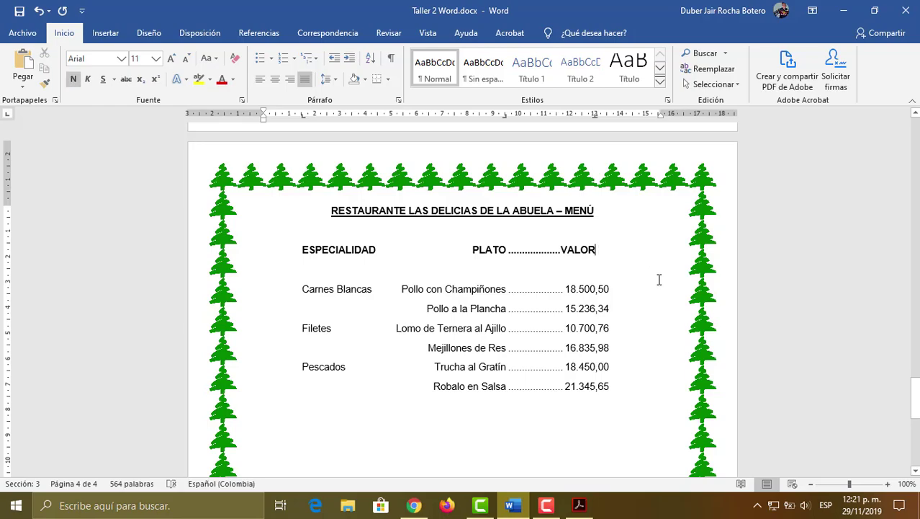